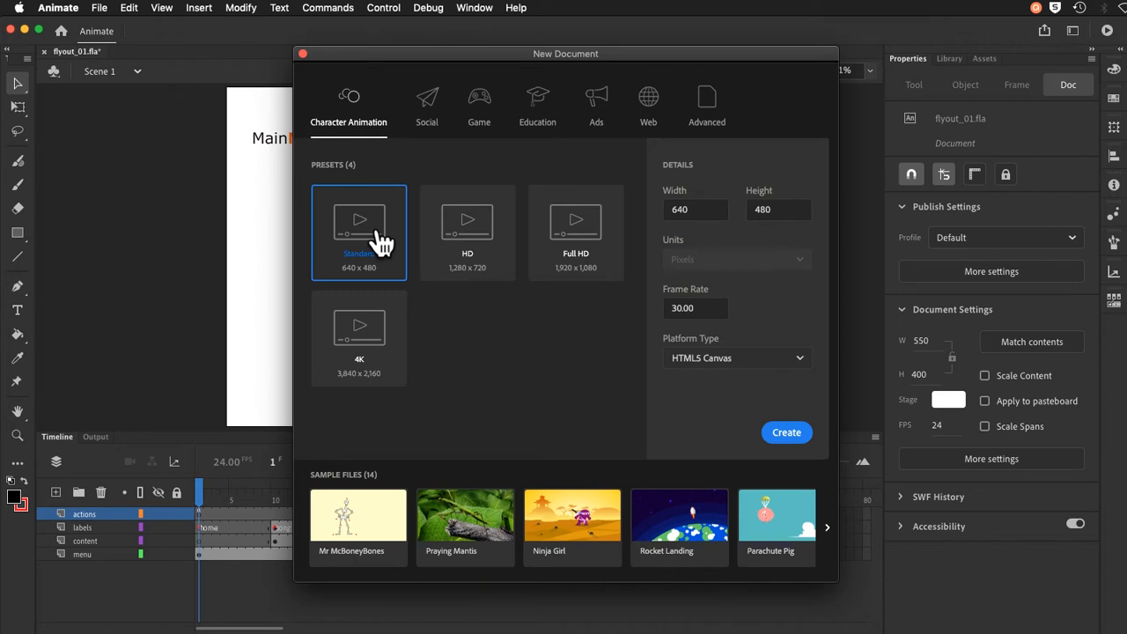
Step: Create a Standard-preset 640×480, 30 fps document using the ActionScript 3.0 platform
{"action": "left_click", "coordinate": [705, 359]}
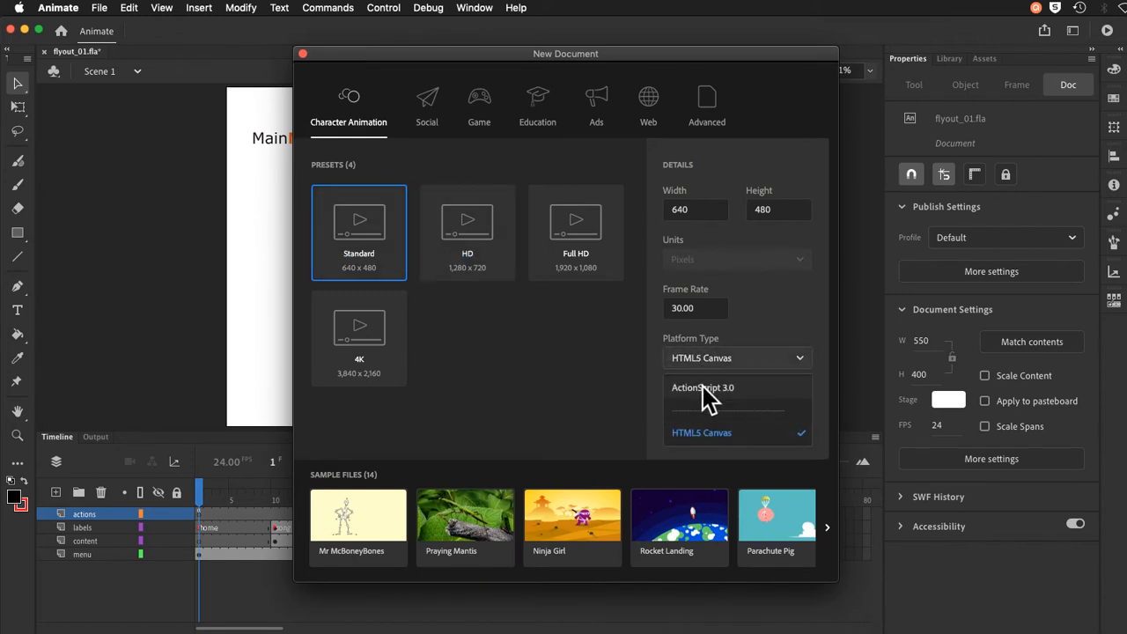
{"action": "left_click", "coordinate": [709, 392]}
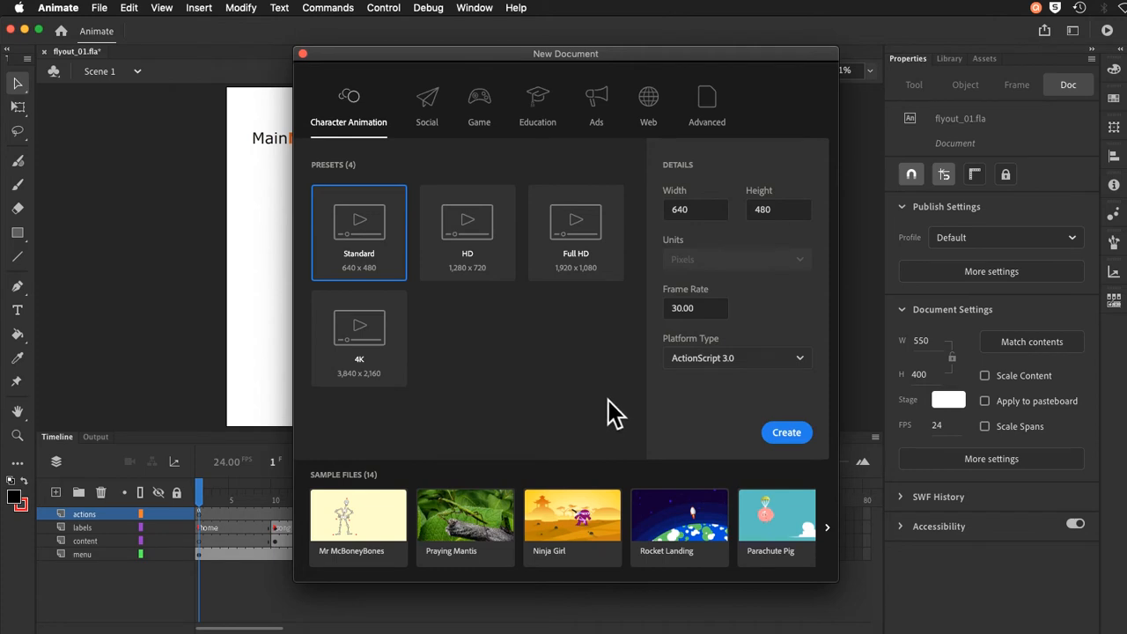
{"action": "left_click", "coordinate": [790, 448]}
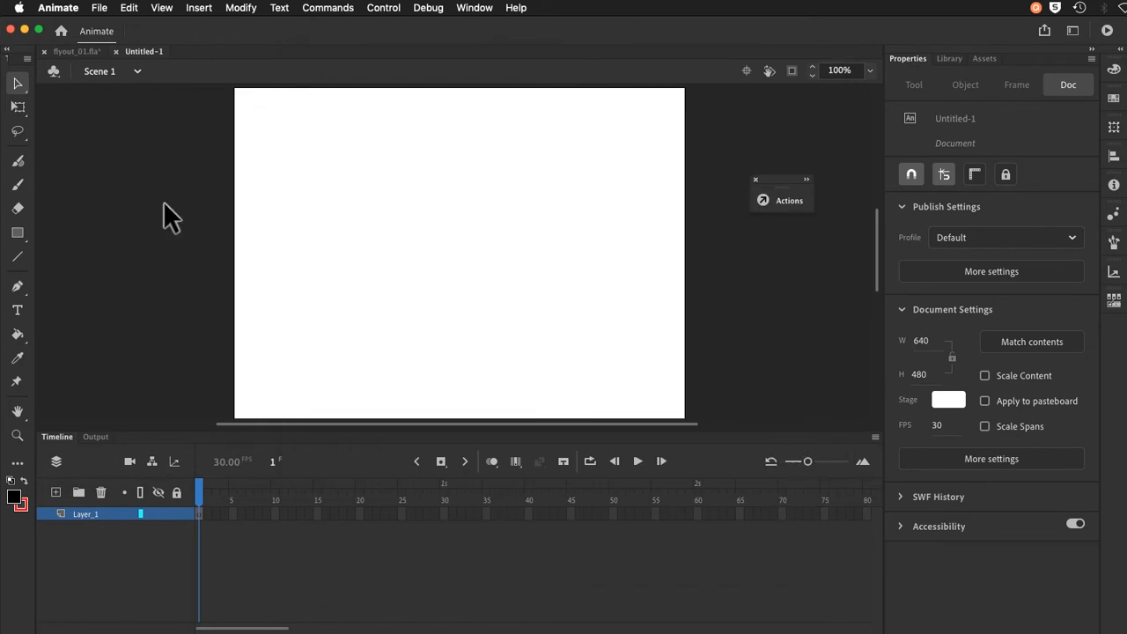
Step: Save the untitled document as lesson01.fla with Save As
{"action": "left_click", "coordinate": [100, 8]}
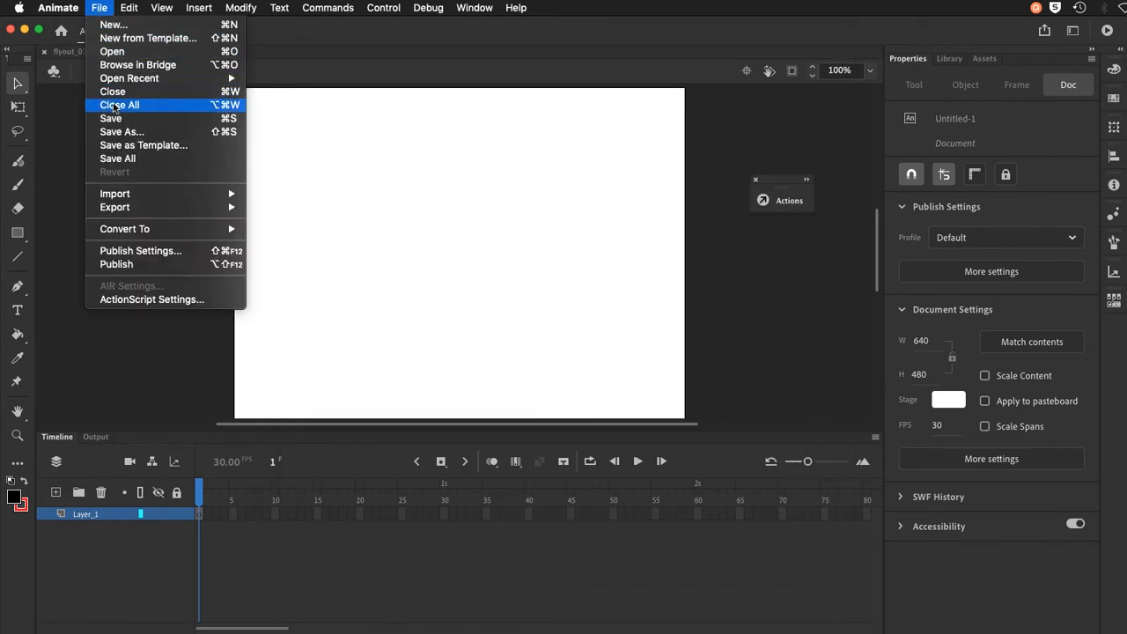
{"action": "left_click", "coordinate": [118, 133]}
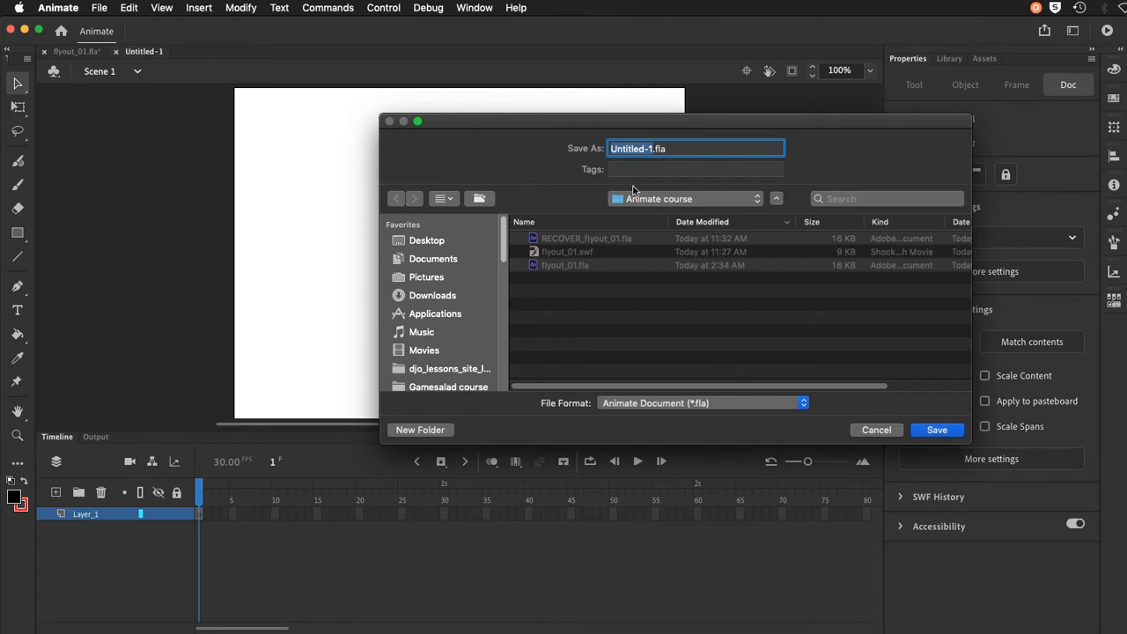
{"action": "type", "text": "lesson01"}
{"action": "key", "text": "Return"}
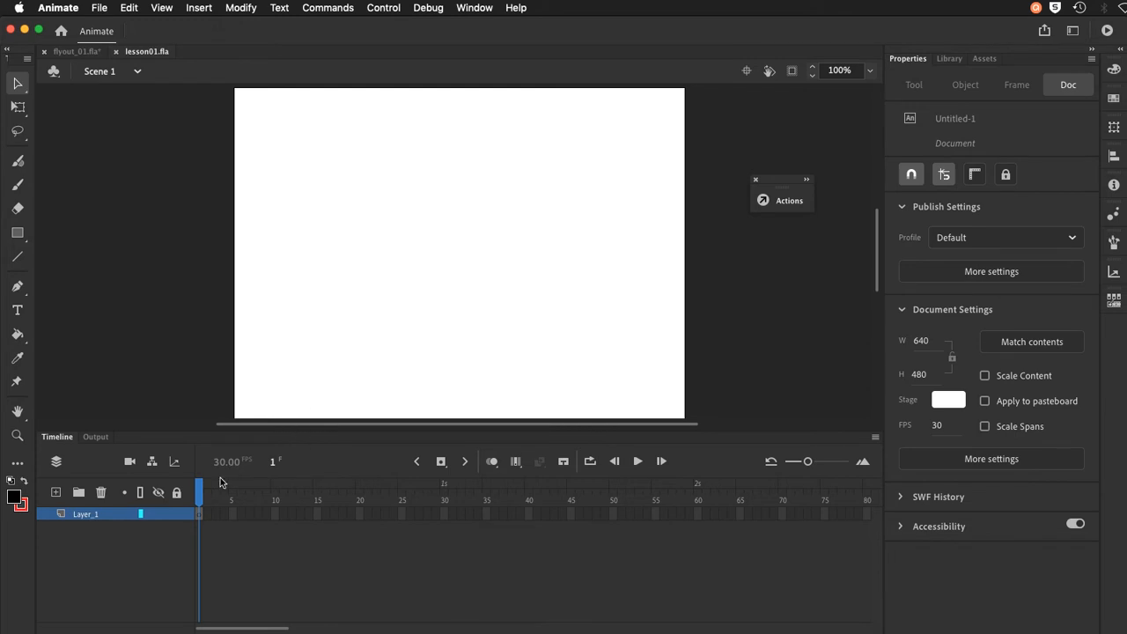
Step: Rename the first layer 'actions' and add a 'labels' layer beneath it
{"action": "left_click", "coordinate": [79, 516]}
{"action": "double_click", "coordinate": [78, 516]}
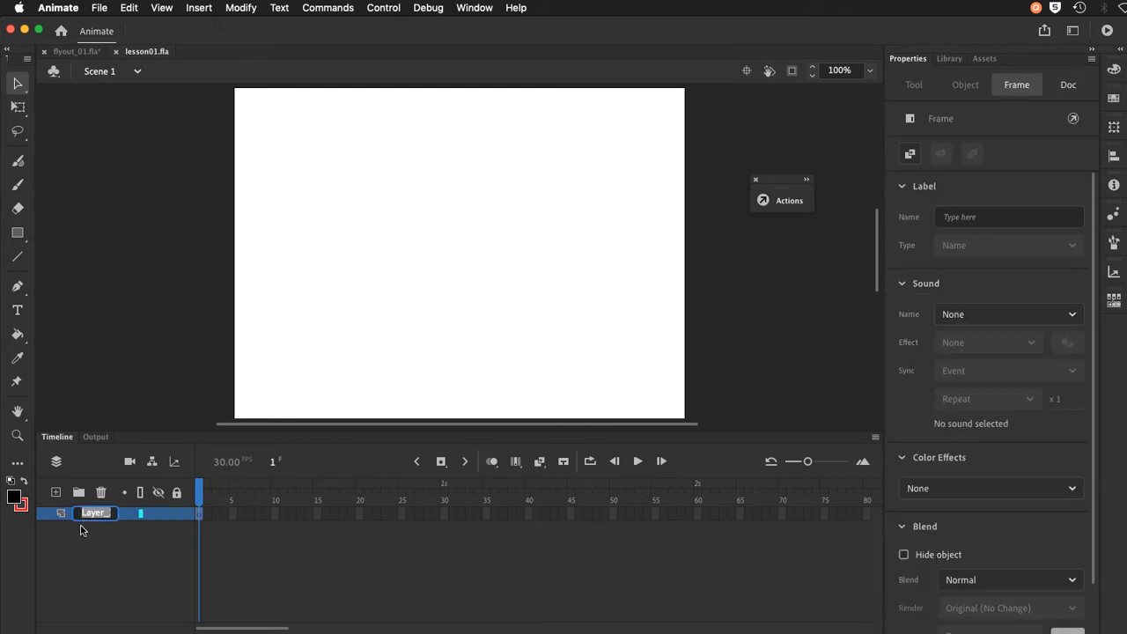
{"action": "type", "text": "actions"}
{"action": "left_click", "coordinate": [56, 492]}
{"action": "left_click_drag", "start_coordinate": [75, 519], "coordinate": [78, 535]}
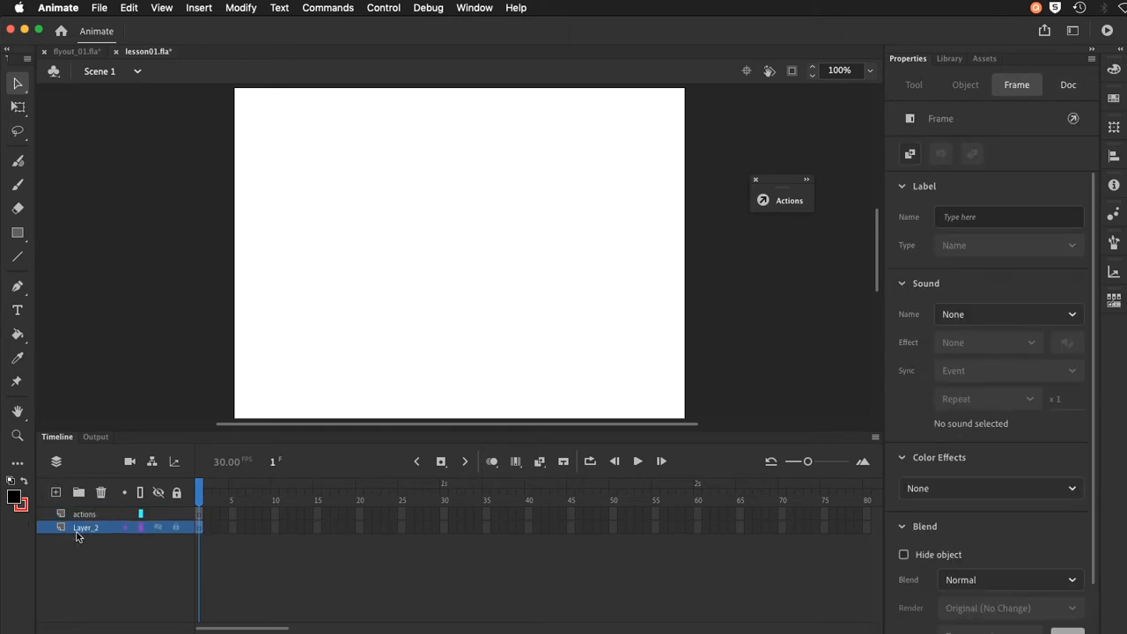
{"action": "double_click", "coordinate": [81, 527]}
{"action": "type", "text": "labels"}
{"action": "key", "text": "Return"}
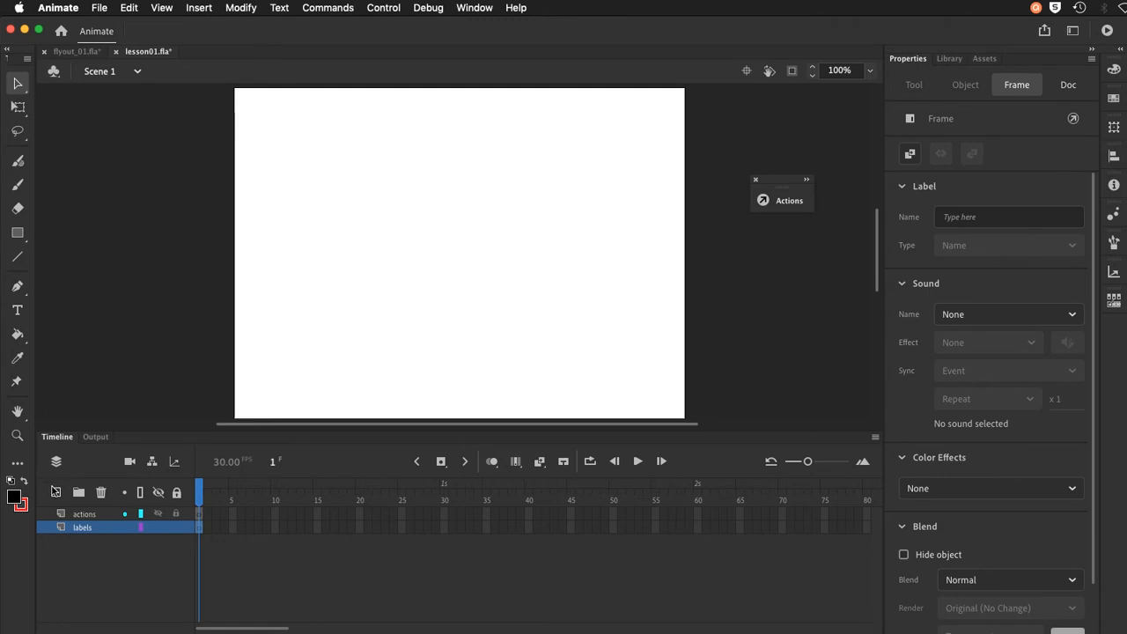
Step: Add 'content' and 'menu' layers, each stacked below the previous one
{"action": "left_click", "coordinate": [54, 492]}
{"action": "left_click_drag", "start_coordinate": [75, 526], "coordinate": [62, 548]}
{"action": "double_click", "coordinate": [79, 541]}
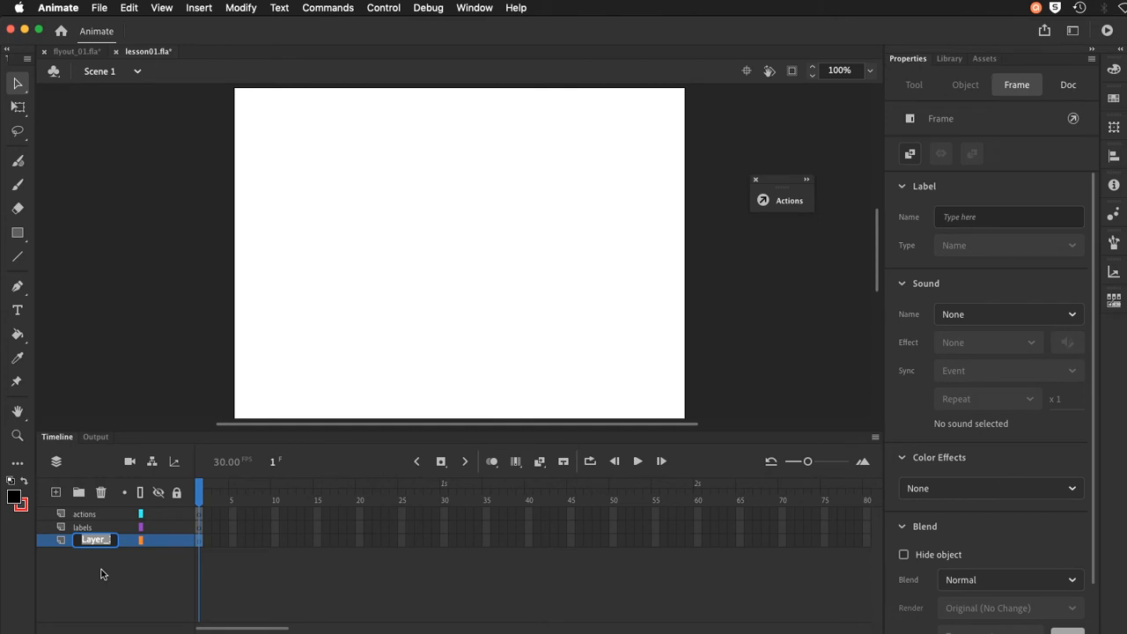
{"action": "type", "text": "content"}
{"action": "key", "text": "Return"}
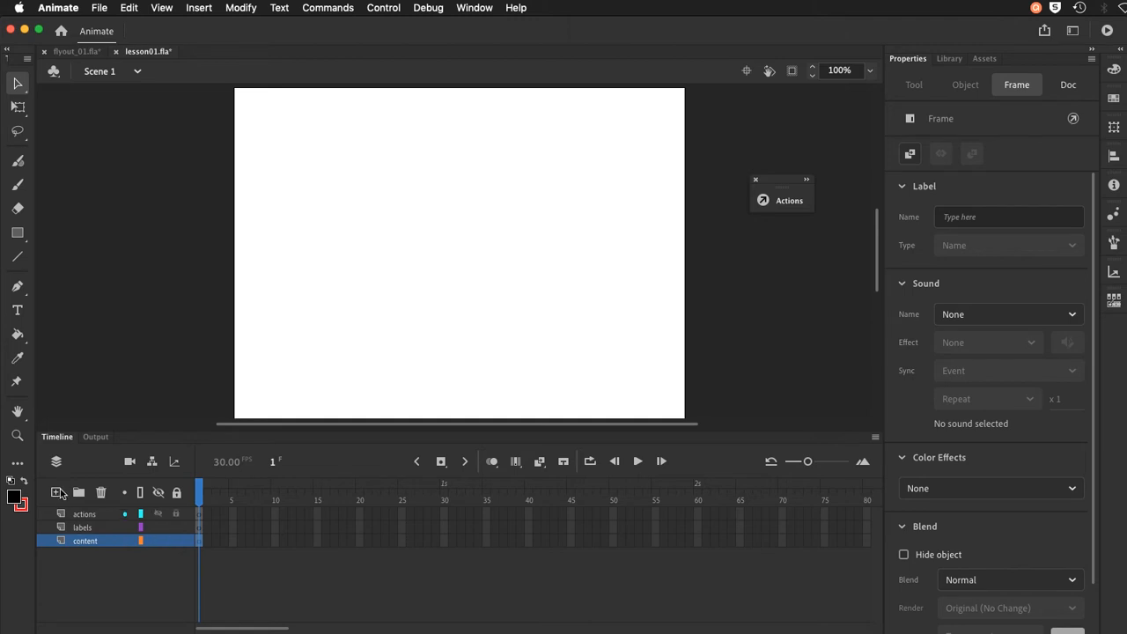
{"action": "left_click", "coordinate": [56, 492]}
{"action": "left_click_drag", "start_coordinate": [82, 539], "coordinate": [79, 556]}
{"action": "double_click", "coordinate": [79, 555]}
{"action": "type", "text": "menu"}
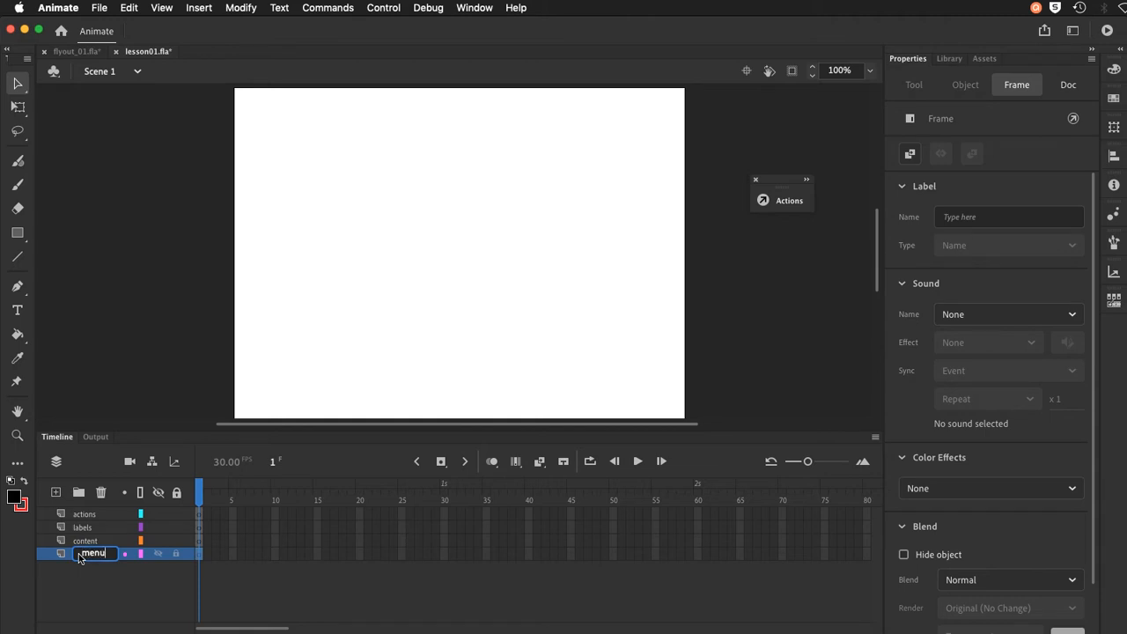
{"action": "key", "text": "Return"}
{"action": "left_click", "coordinate": [75, 51]}
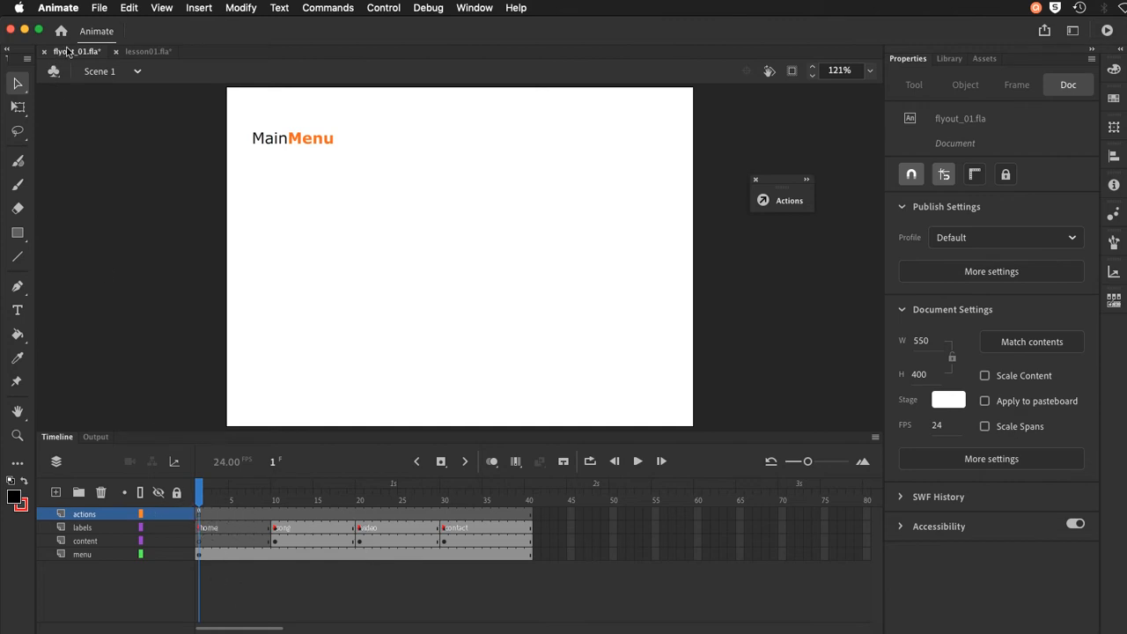
{"action": "left_click", "coordinate": [161, 53]}
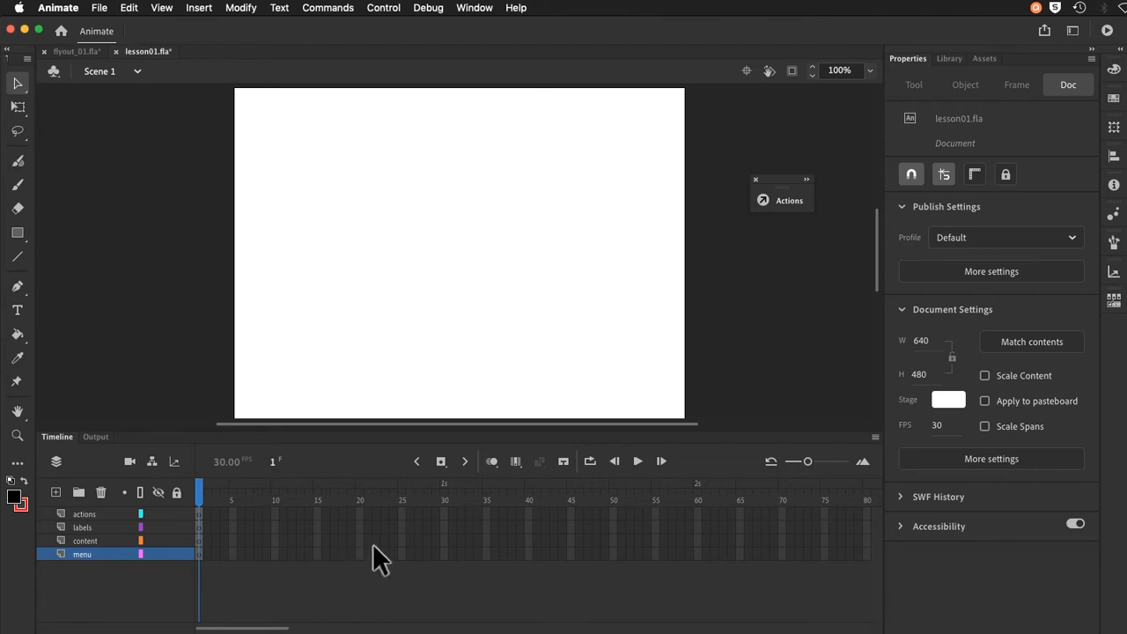
{"action": "left_click", "coordinate": [86, 53]}
Step: In lesson01.fla, extend all four layers out to frame 40
{"action": "left_click", "coordinate": [140, 54]}
{"action": "left_click_drag", "start_coordinate": [529, 509], "coordinate": [532, 556]}
{"action": "key", "text": "F5"}
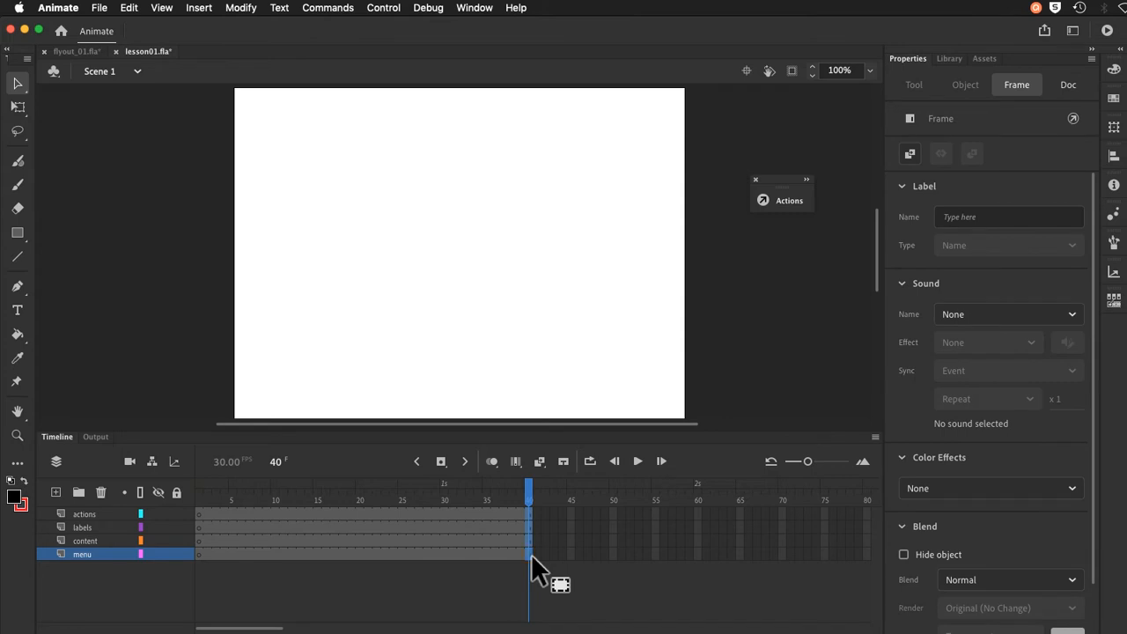
Step: Select frames 10, 20 and 30 on the labels and content layers for keyframes
{"action": "left_click", "coordinate": [272, 526]}
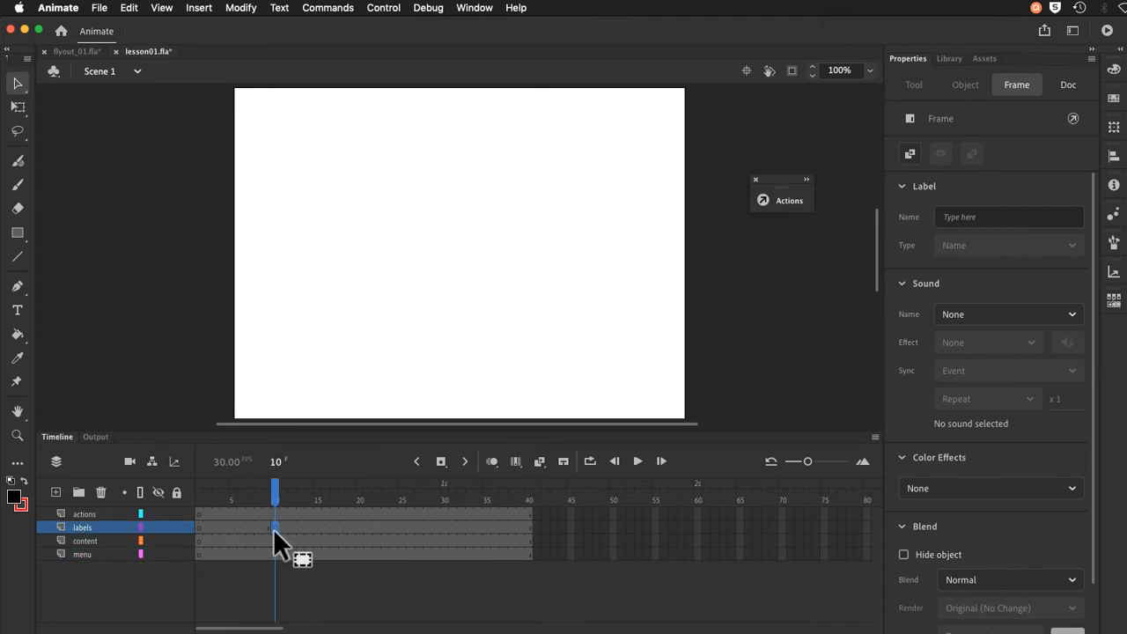
{"action": "left_click", "coordinate": [275, 536]}
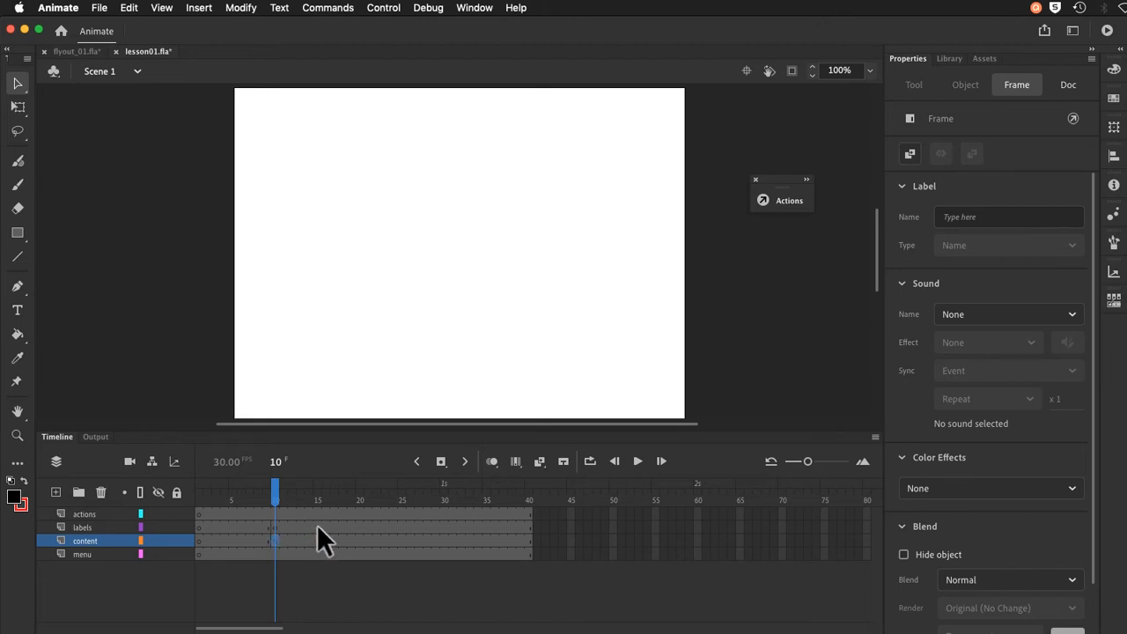
{"action": "left_click", "coordinate": [358, 526]}
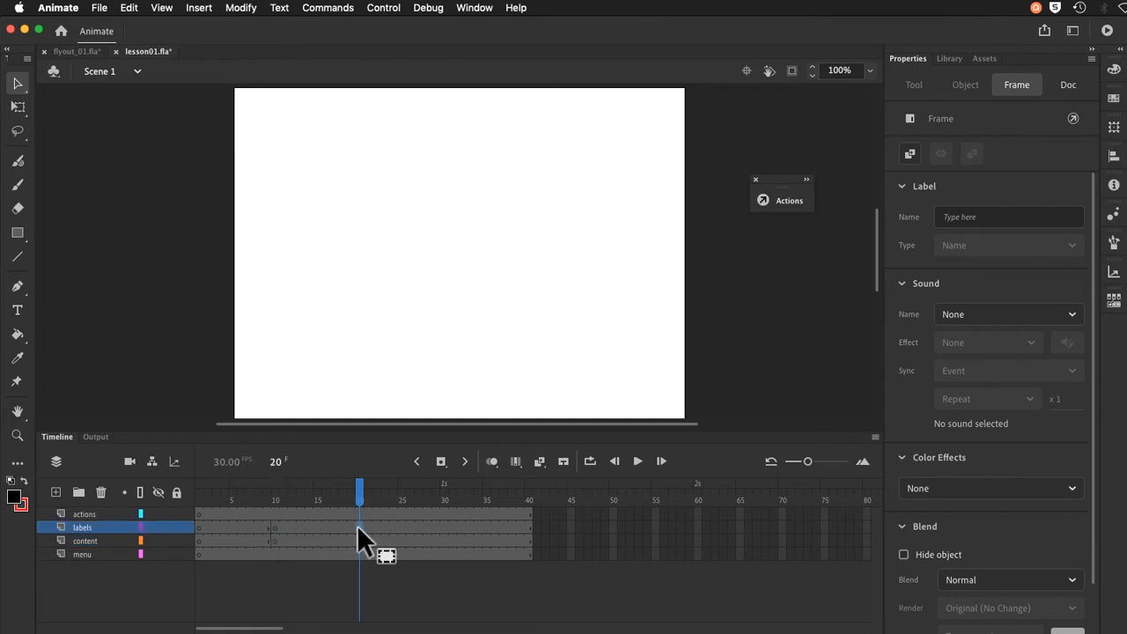
{"action": "left_click", "coordinate": [356, 540], "text": "shift"}
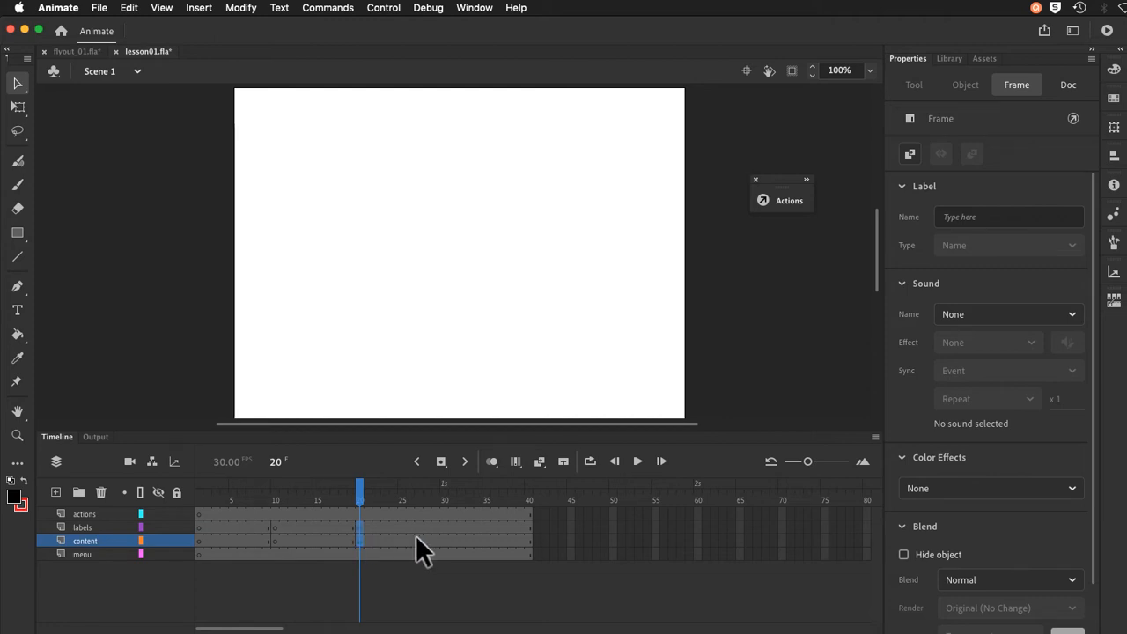
{"action": "left_click", "coordinate": [441, 523]}
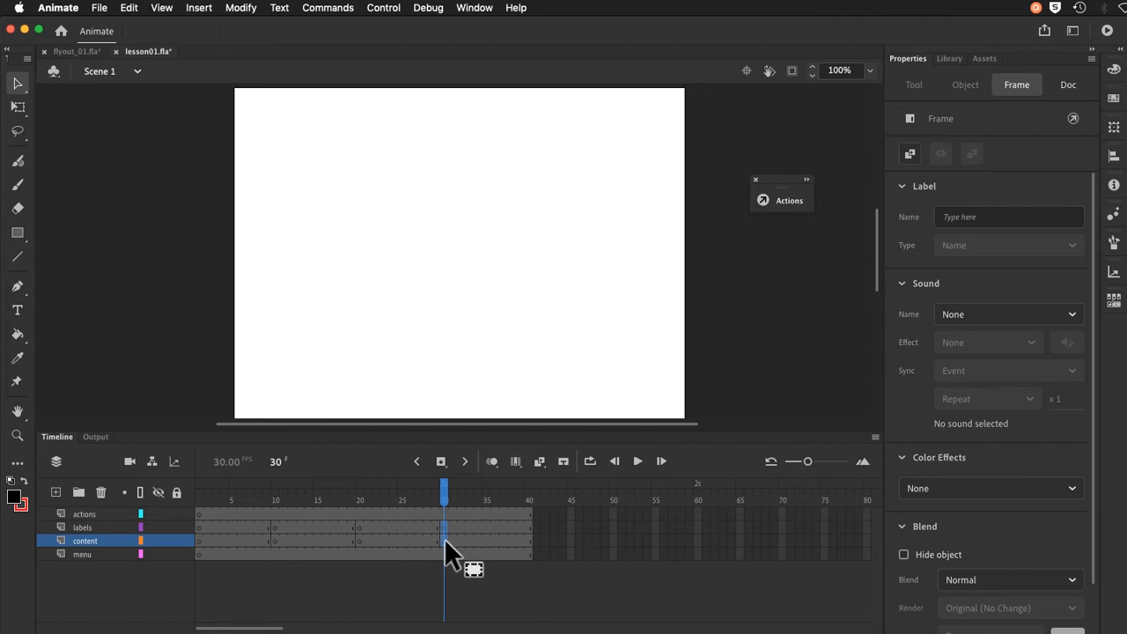
{"action": "left_click", "coordinate": [198, 526]}
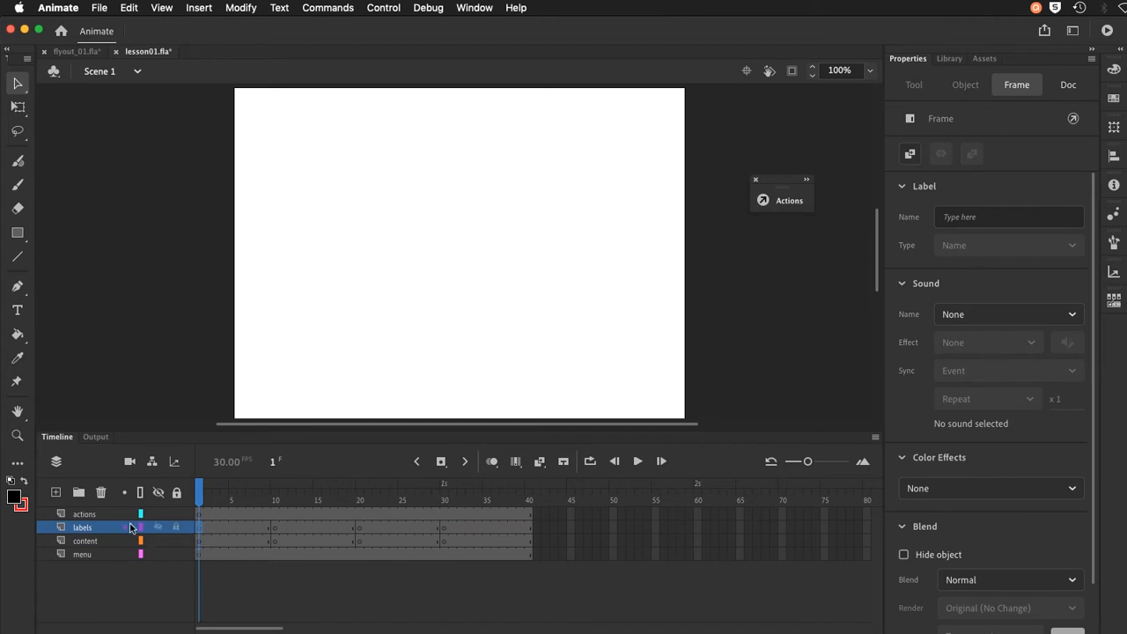
Step: Label frame 1 of the labels layer 'home', checking flyout_01.fla for reference
{"action": "left_click", "coordinate": [944, 216]}
{"action": "type", "text": "home"}
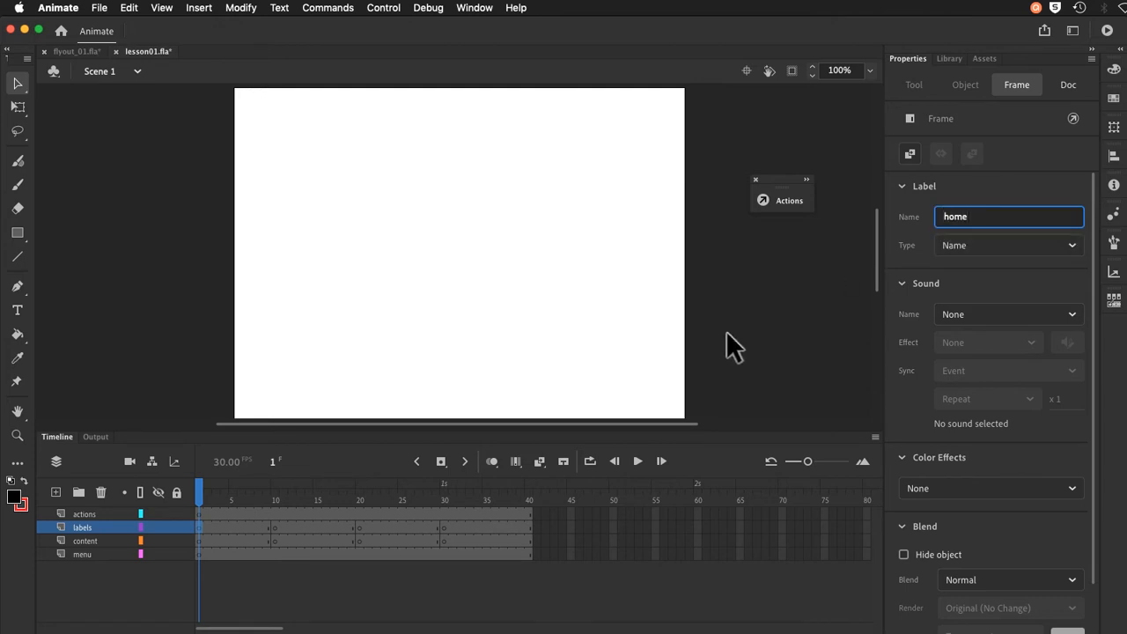
{"action": "key", "text": "Return"}
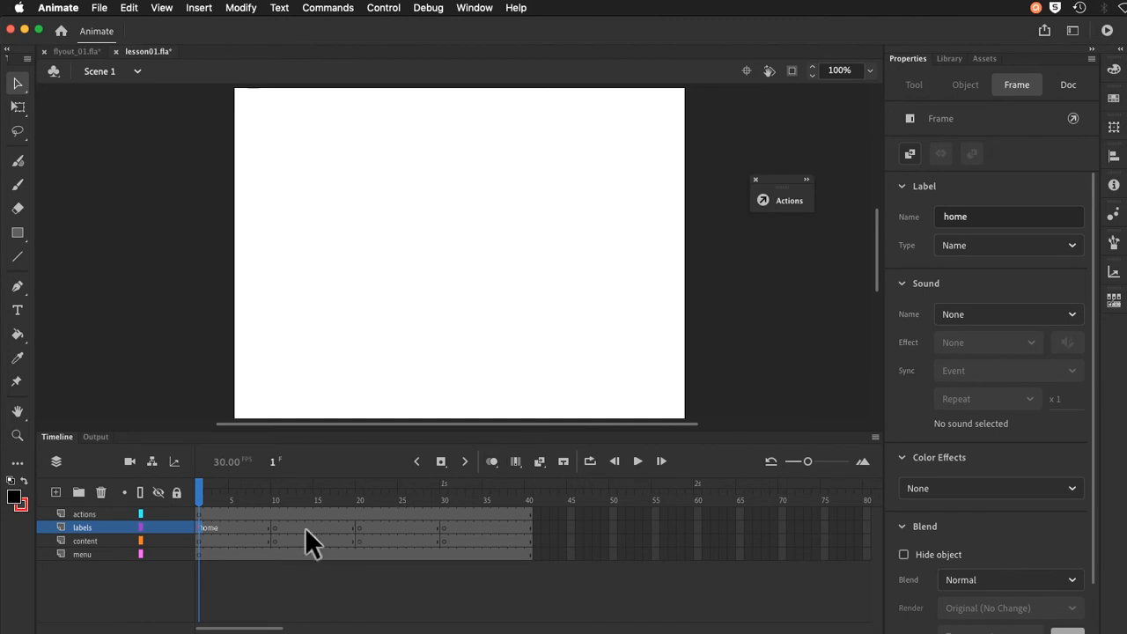
{"action": "left_click", "coordinate": [88, 51]}
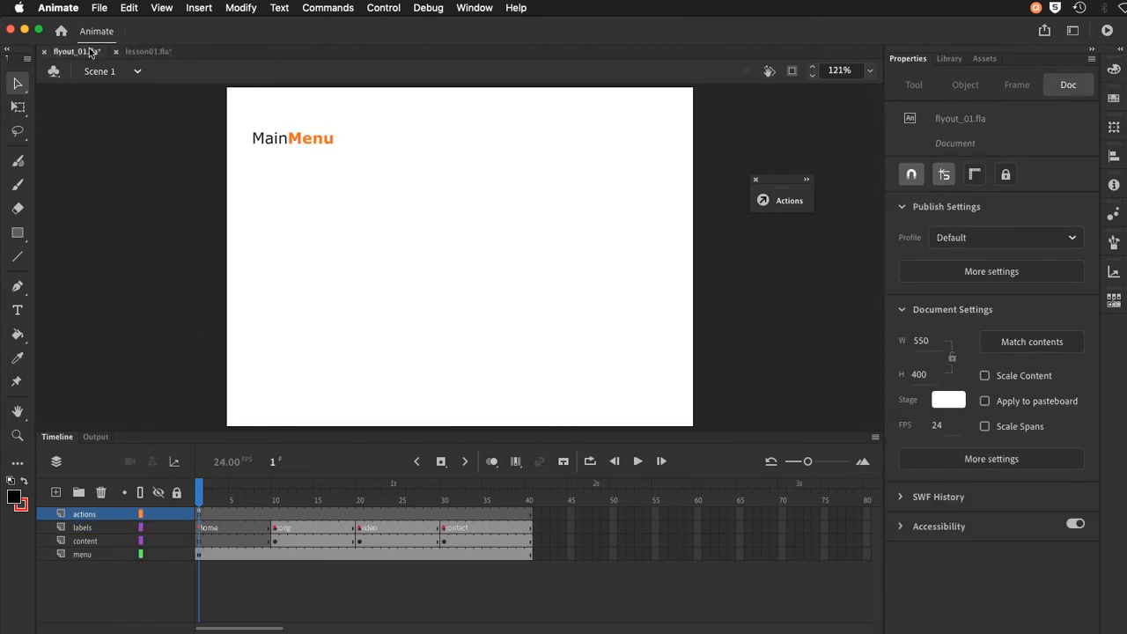
{"action": "left_click", "coordinate": [146, 51]}
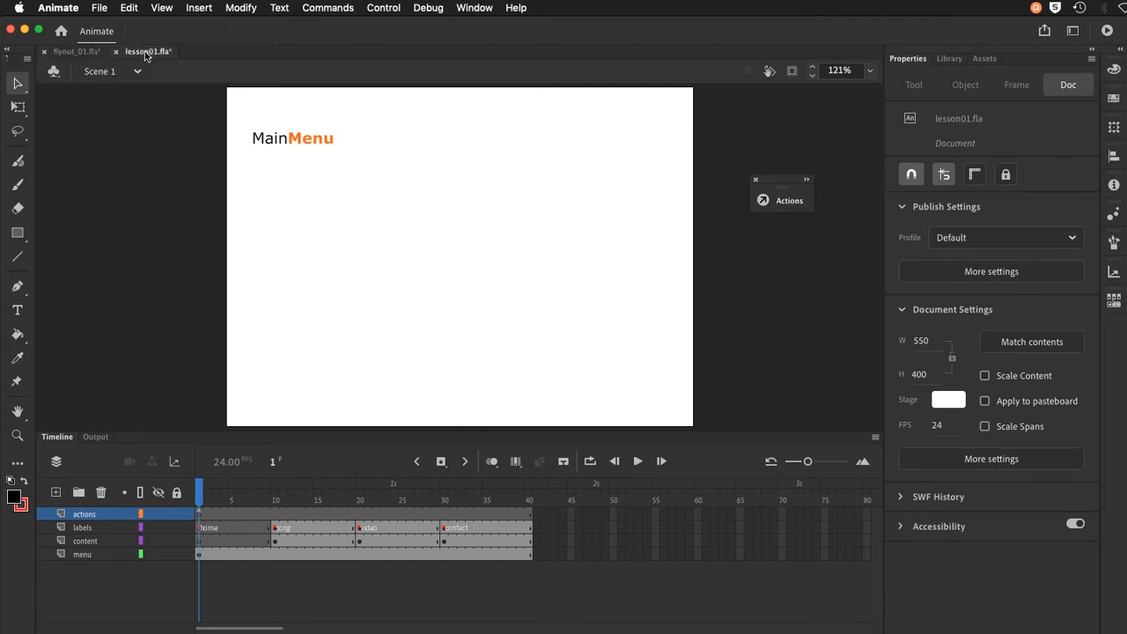
Step: Label frames 10 and 20 of the labels layer 'song' and 'video'
{"action": "left_click", "coordinate": [274, 527]}
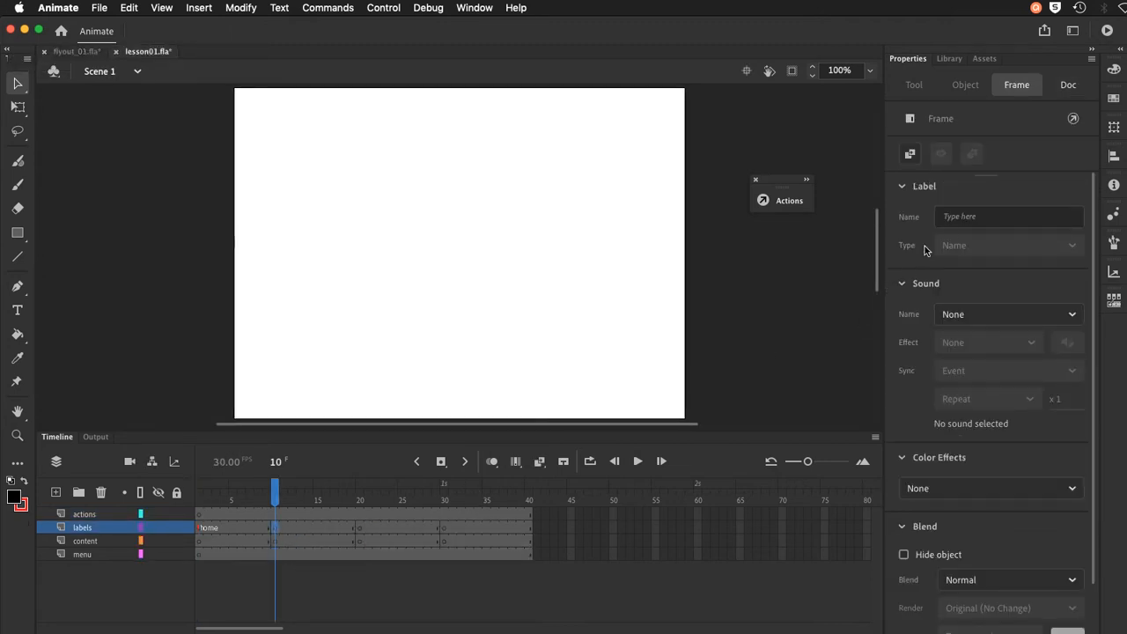
{"action": "left_click", "coordinate": [946, 217]}
{"action": "type", "text": "song"}
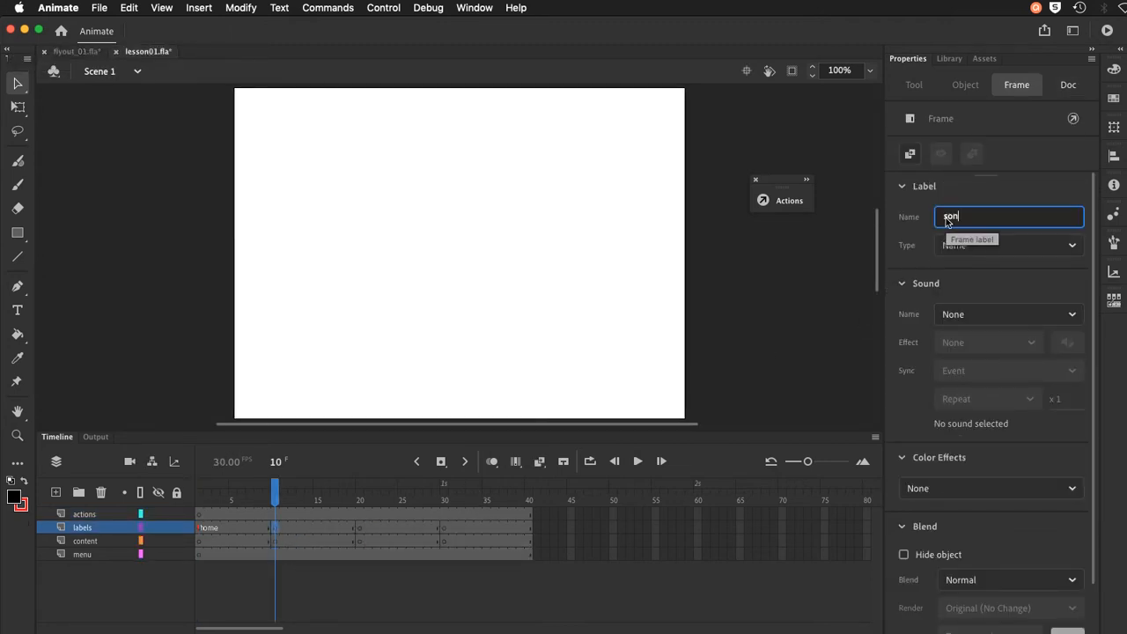
{"action": "key", "text": "Return"}
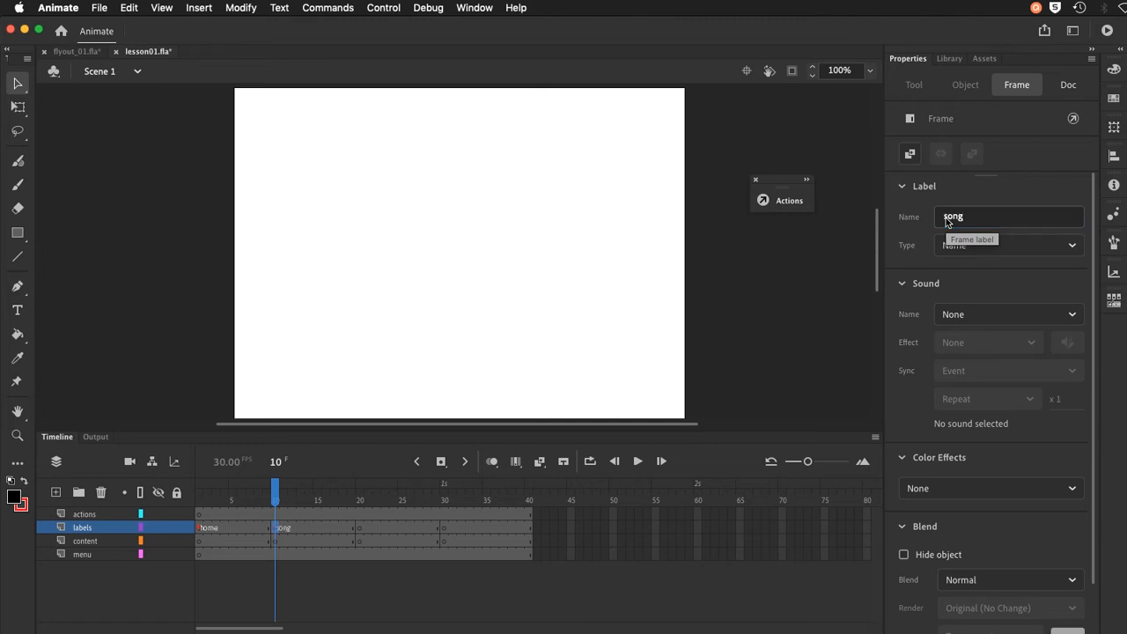
{"action": "left_click", "coordinate": [359, 528]}
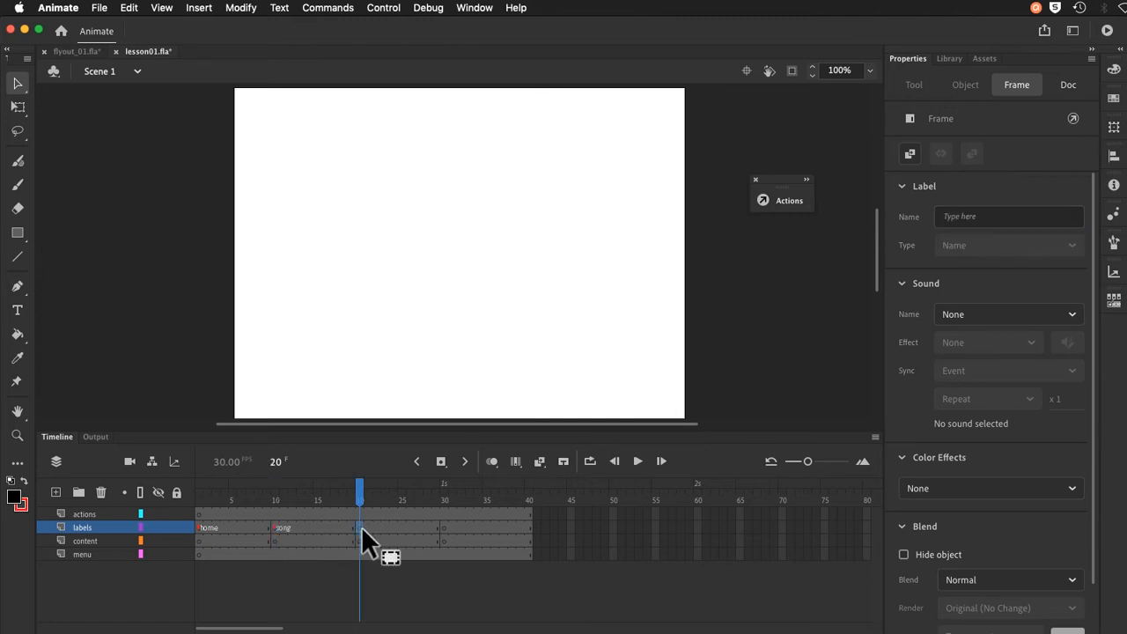
{"action": "left_click", "coordinate": [945, 220]}
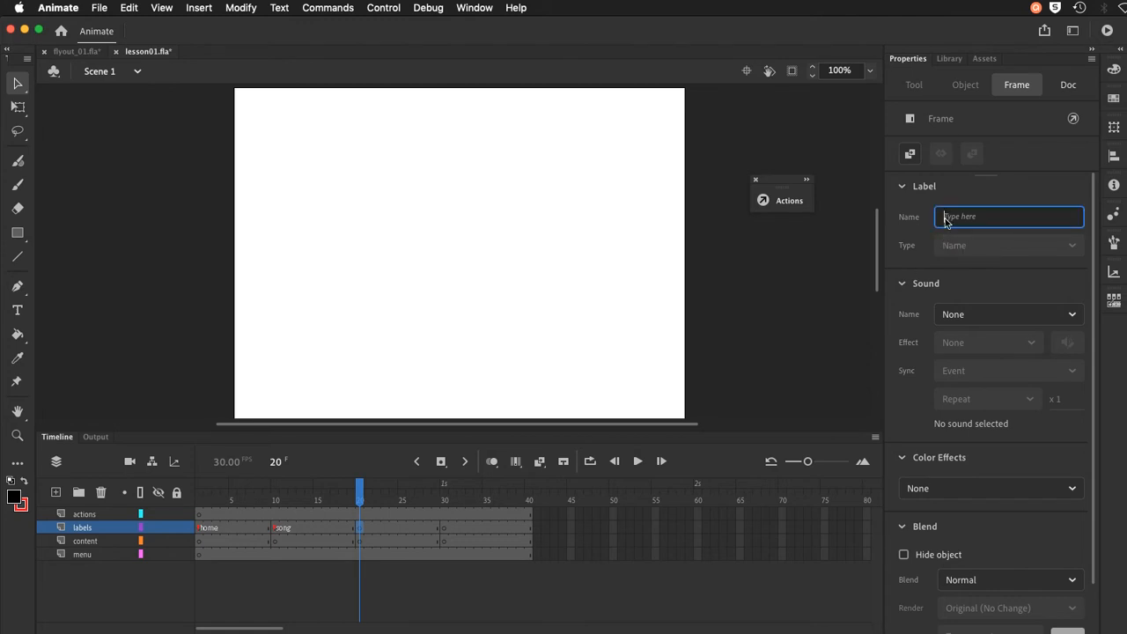
{"action": "type", "text": "v"}
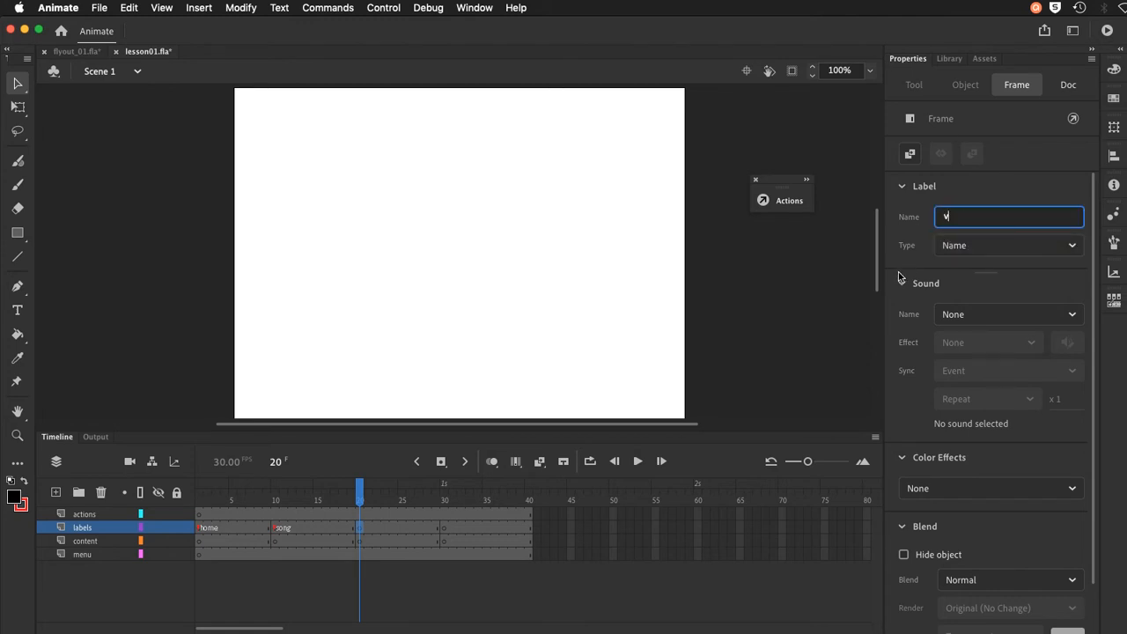
{"action": "type", "text": "ideo"}
{"action": "key", "text": "Return"}
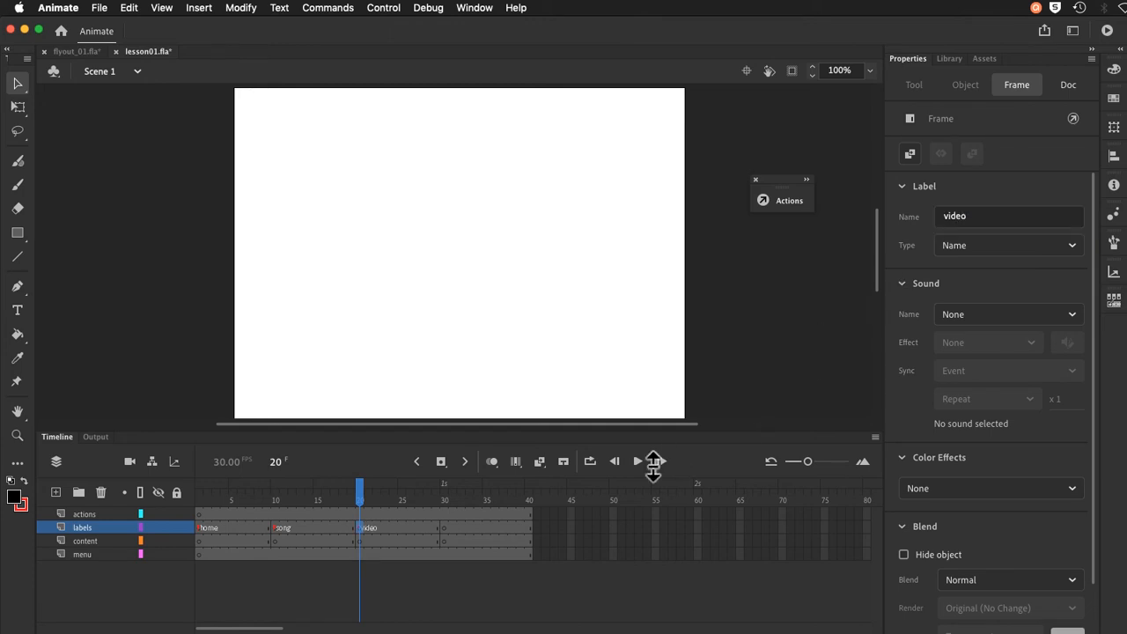
Step: Label frame 30 'contact' and save lesson01.fla
{"action": "left_click", "coordinate": [443, 528]}
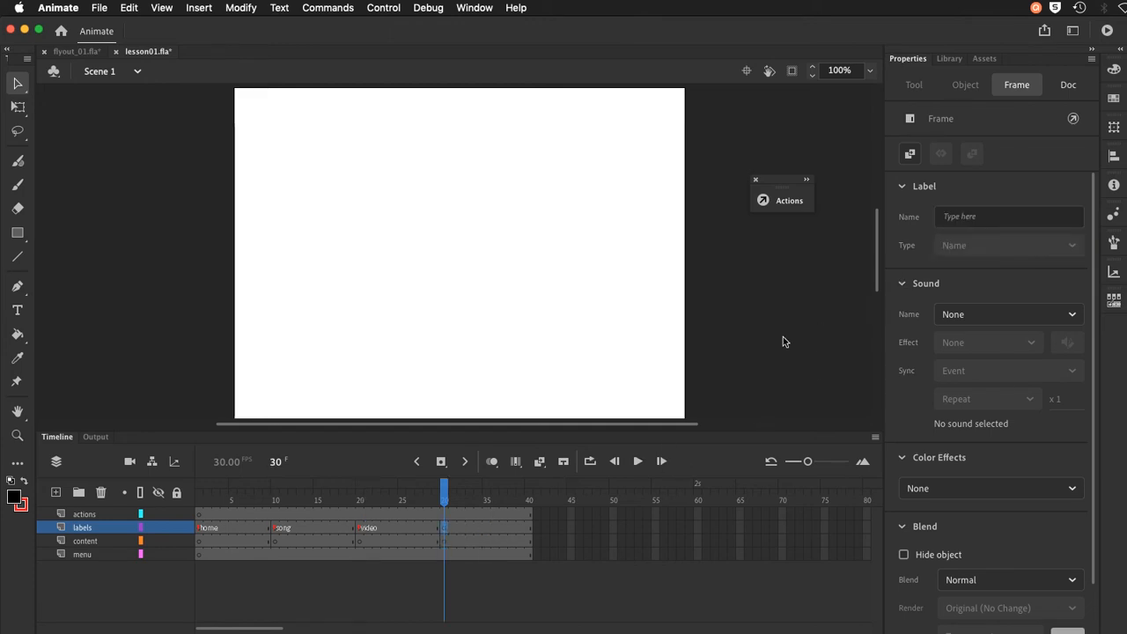
{"action": "left_click", "coordinate": [963, 217]}
{"action": "type", "text": "contact"}
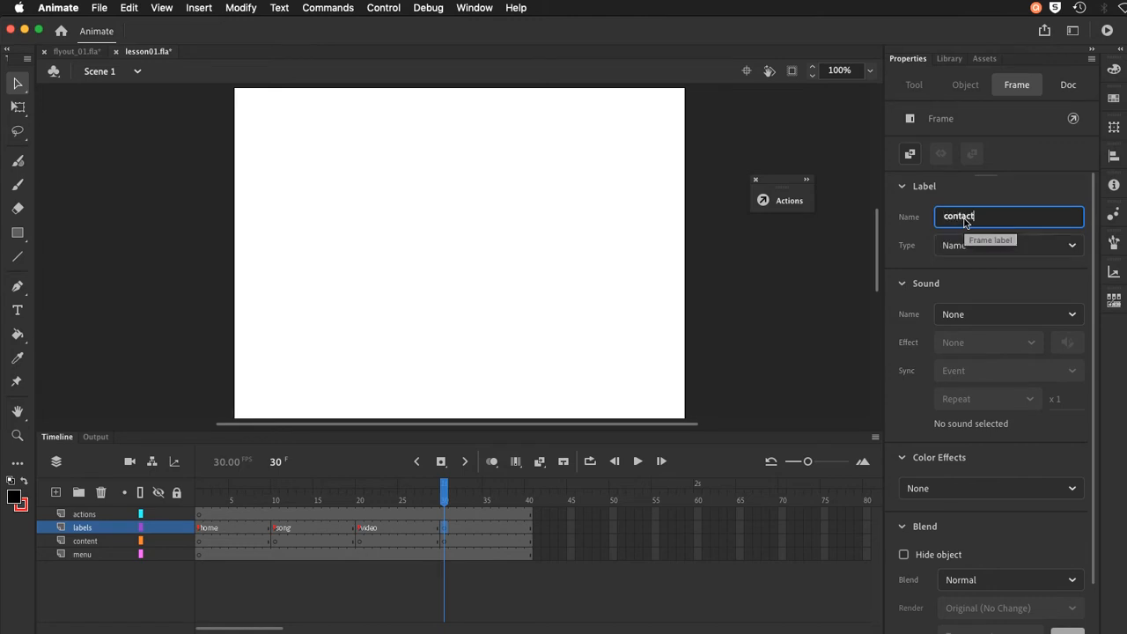
{"action": "key", "text": "Return"}
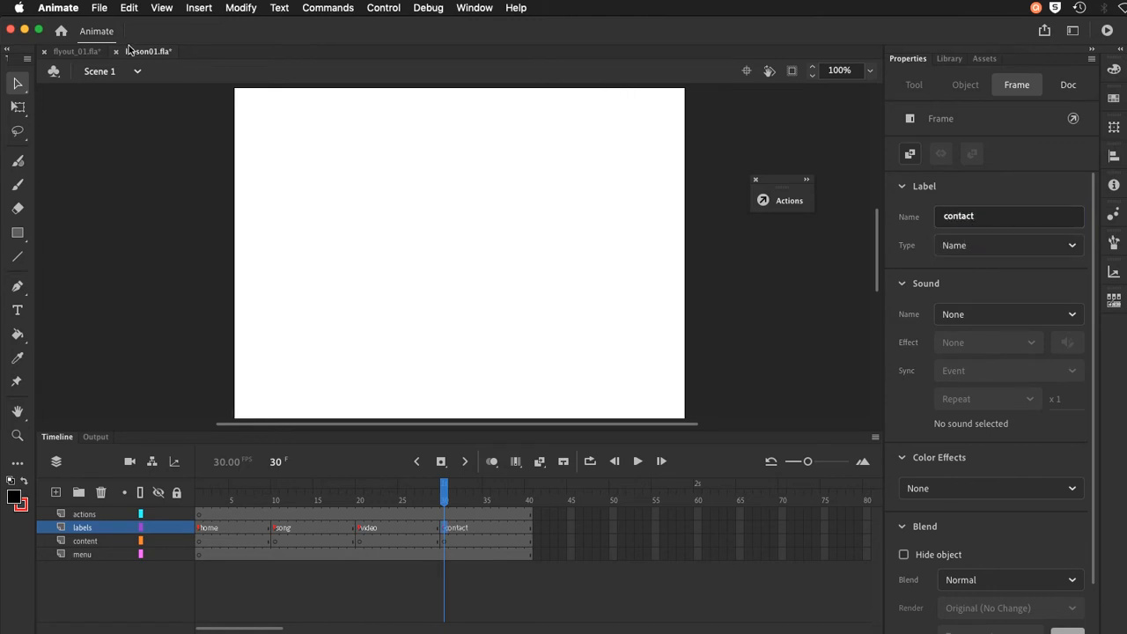
{"action": "left_click", "coordinate": [100, 8]}
{"action": "left_click", "coordinate": [109, 120]}
Step: On content layer frame 1, draw a text box at the stage's top right reading 'Home'
{"action": "left_click", "coordinate": [199, 542]}
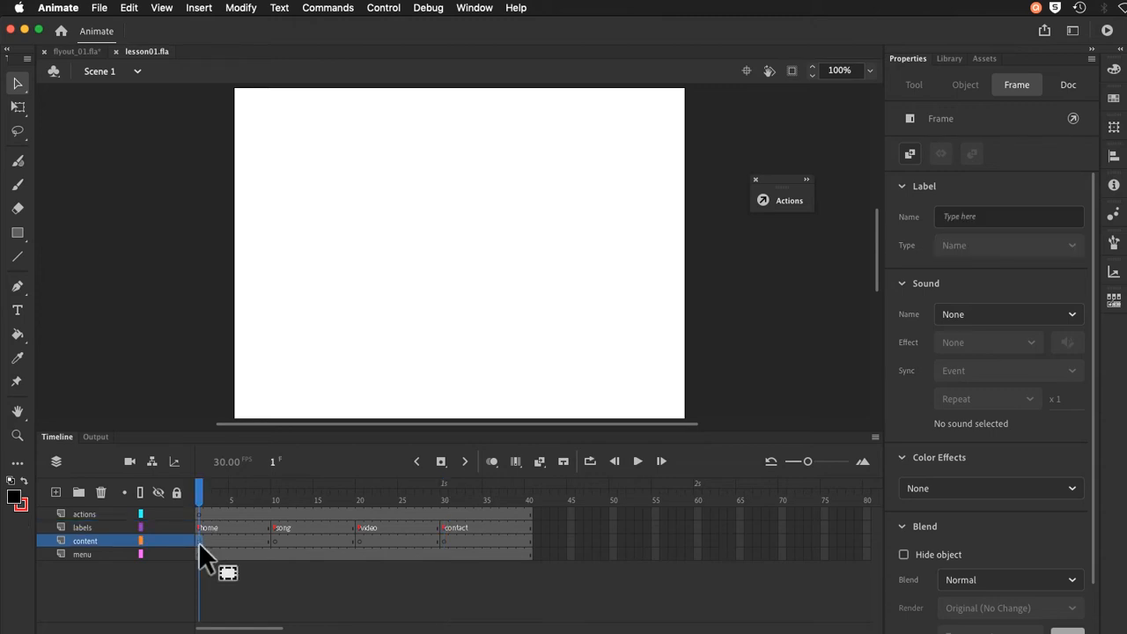
{"action": "left_click", "coordinate": [17, 310]}
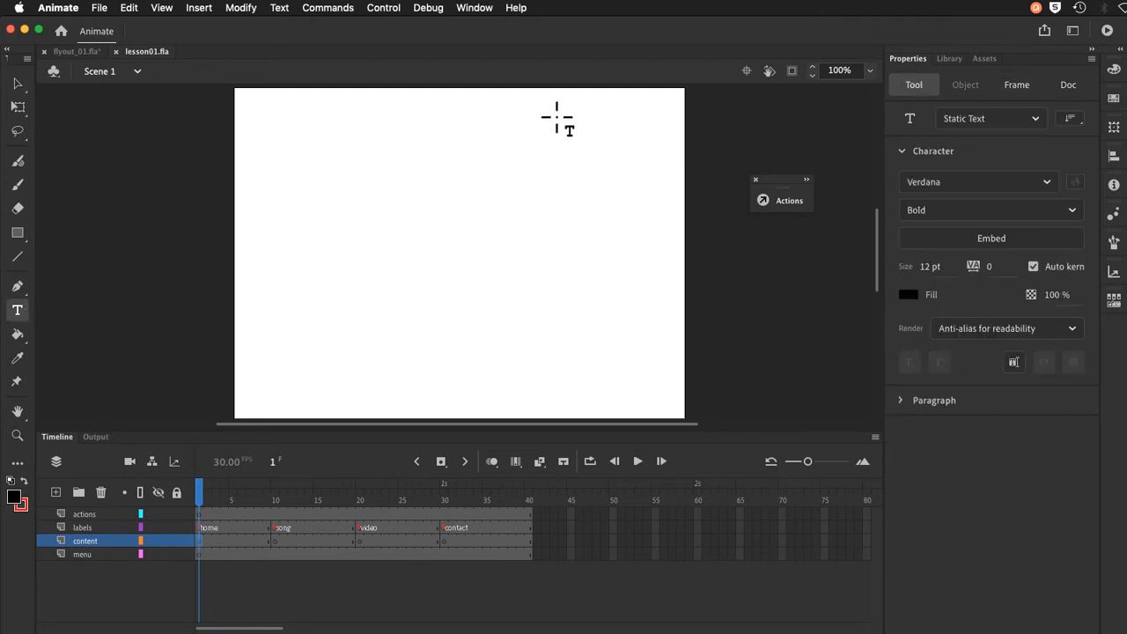
{"action": "left_click_drag", "start_coordinate": [558, 115], "coordinate": [667, 145]}
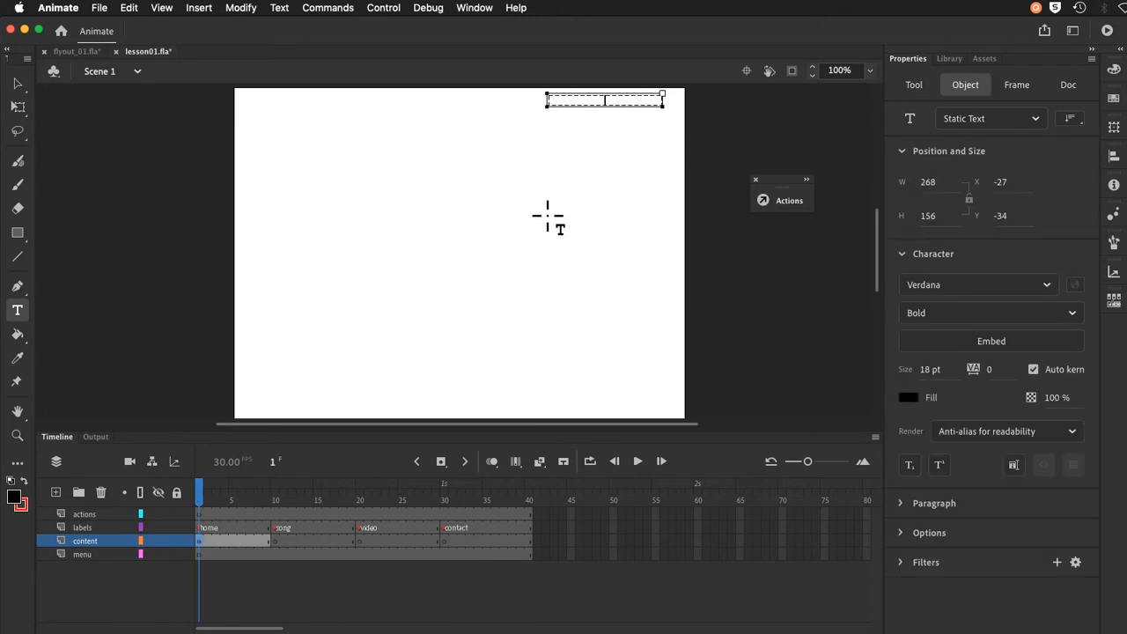
{"action": "type", "text": "Home"}
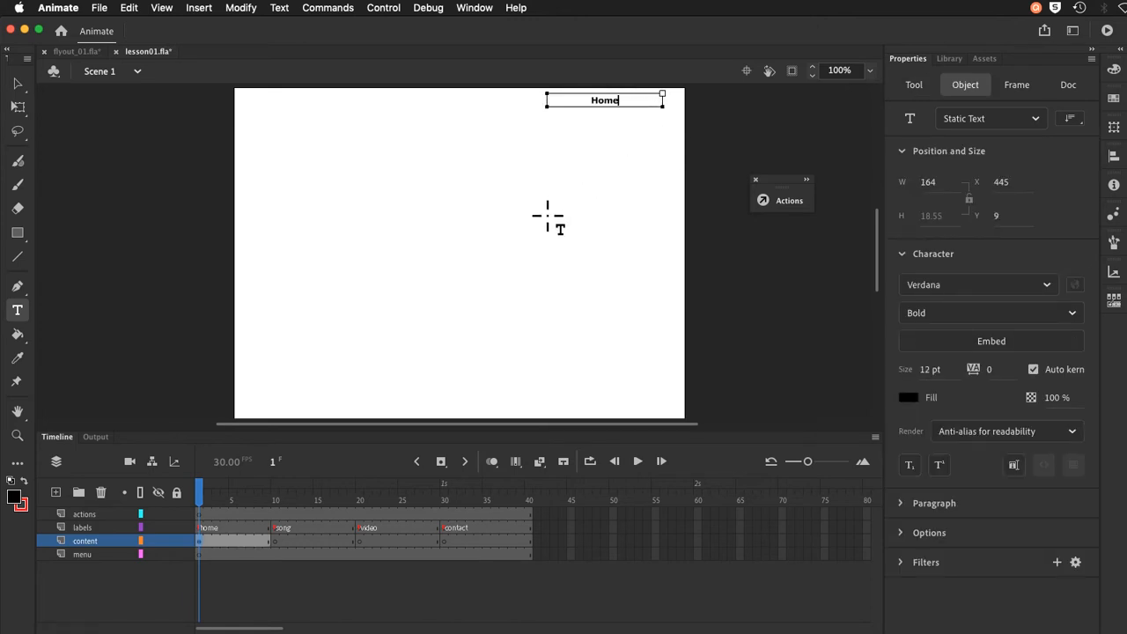
Step: Restyle the 'Home' text to 18 pt with a red fill
{"action": "double_click", "coordinate": [607, 103]}
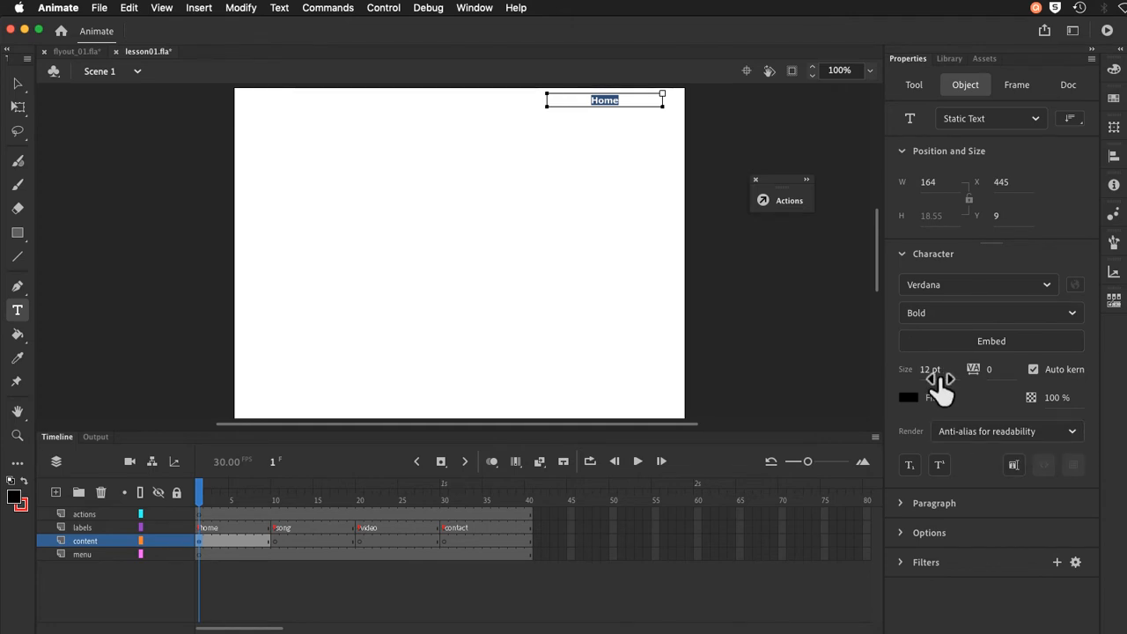
{"action": "left_click_drag", "start_coordinate": [939, 378], "coordinate": [947, 384]}
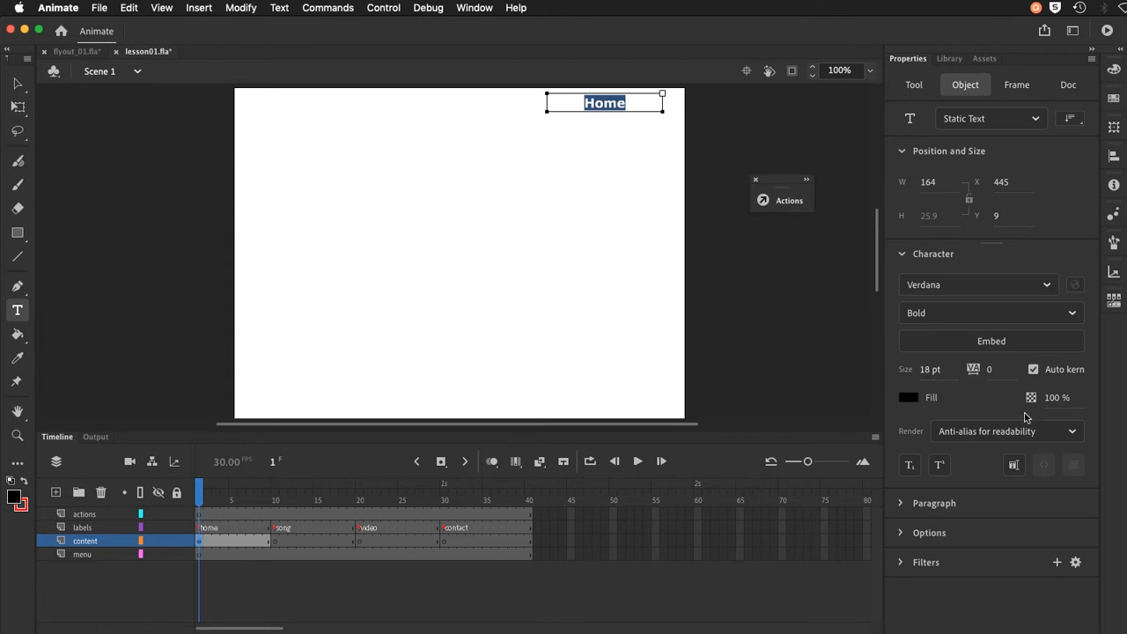
{"action": "left_click", "coordinate": [912, 400]}
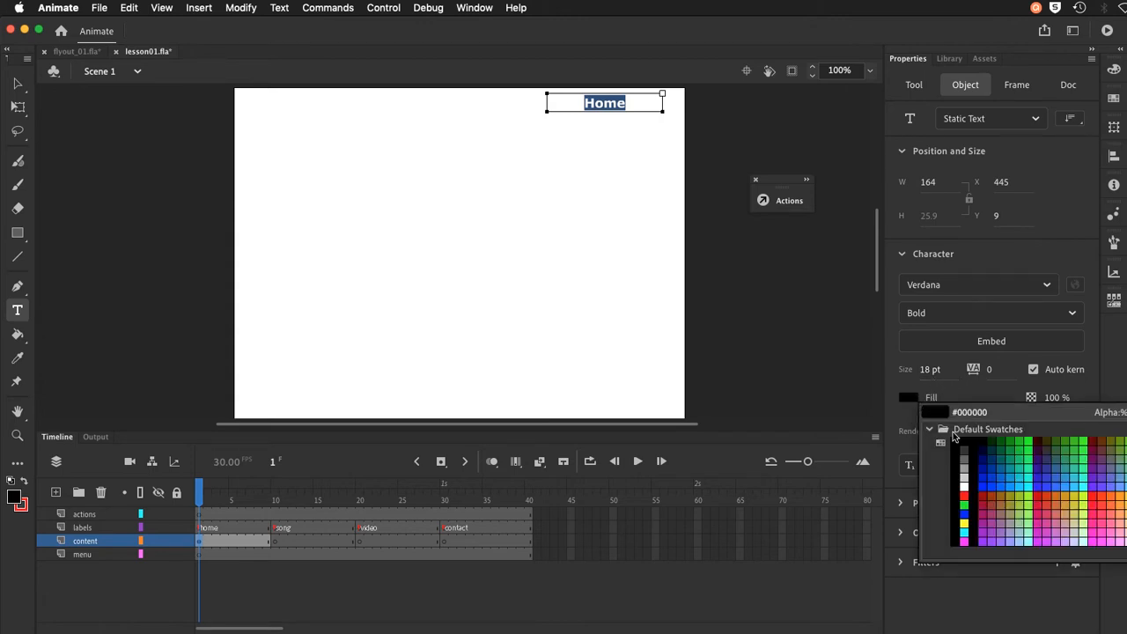
{"action": "left_click", "coordinate": [963, 496]}
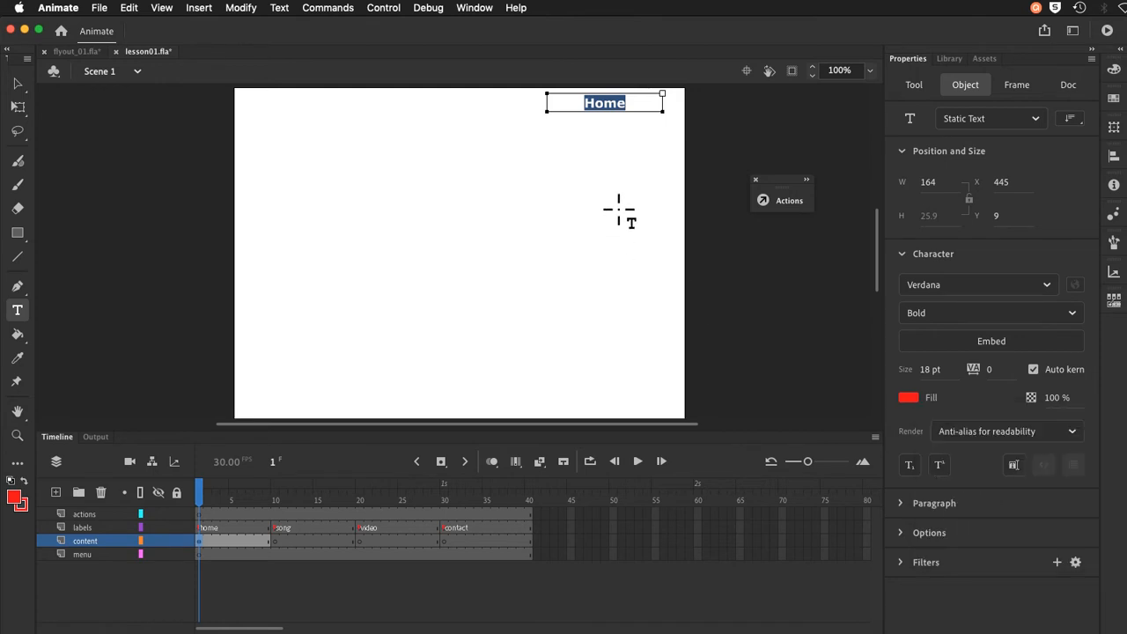
{"action": "left_click", "coordinate": [17, 84]}
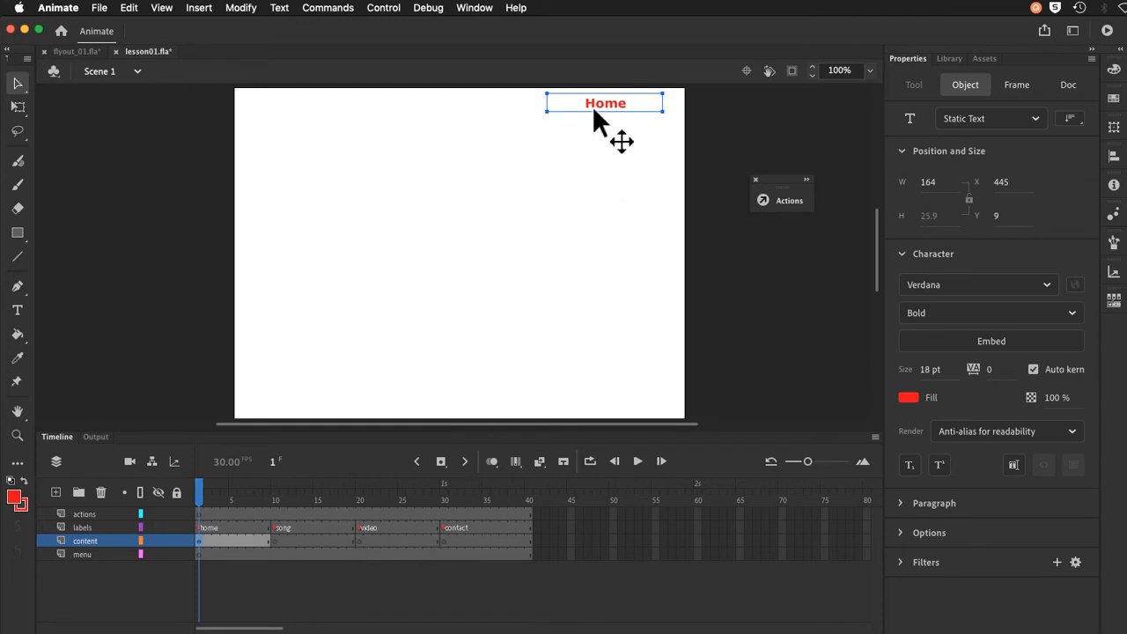
{"action": "left_click", "coordinate": [128, 8]}
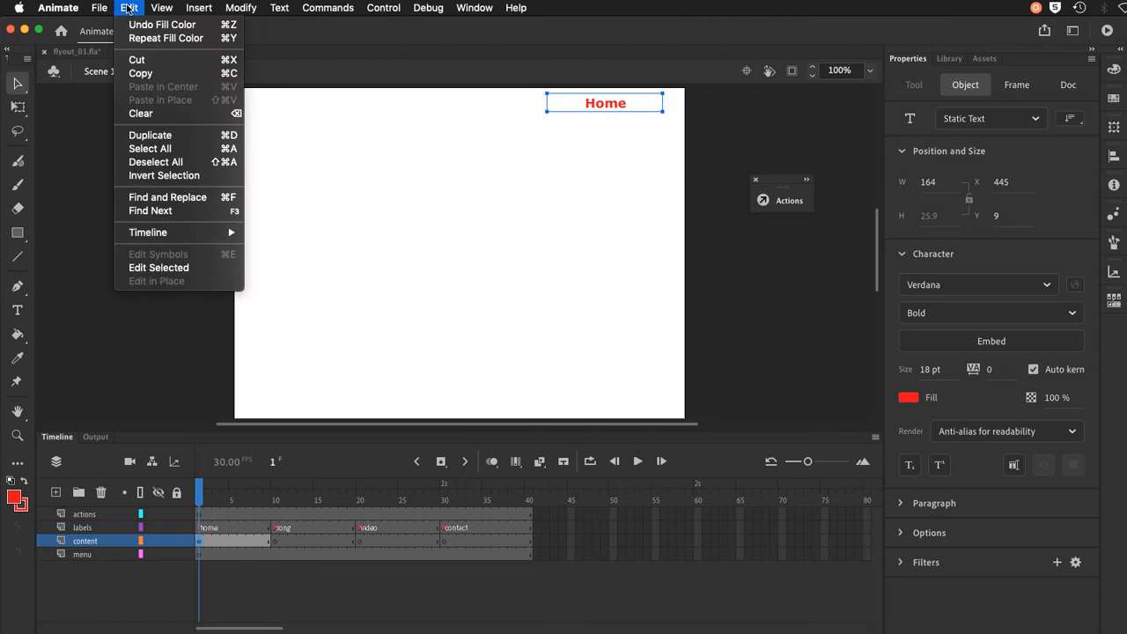
Step: Copy the Home text, paste it in place on content frame 10, and change it to 'Song'
{"action": "left_click", "coordinate": [140, 73]}
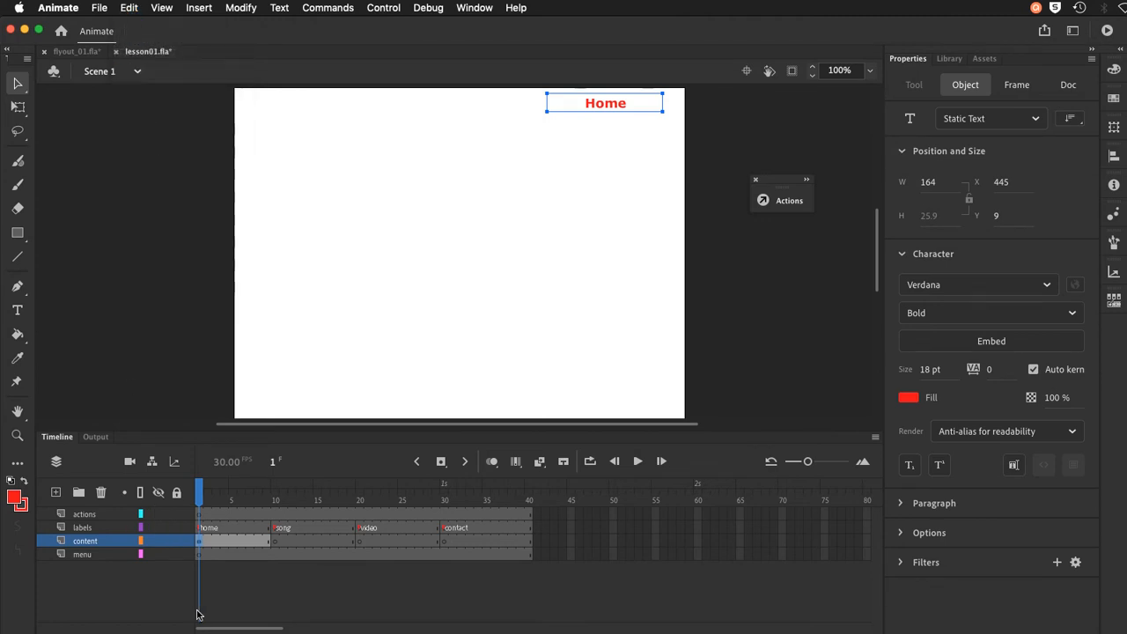
{"action": "left_click", "coordinate": [275, 540]}
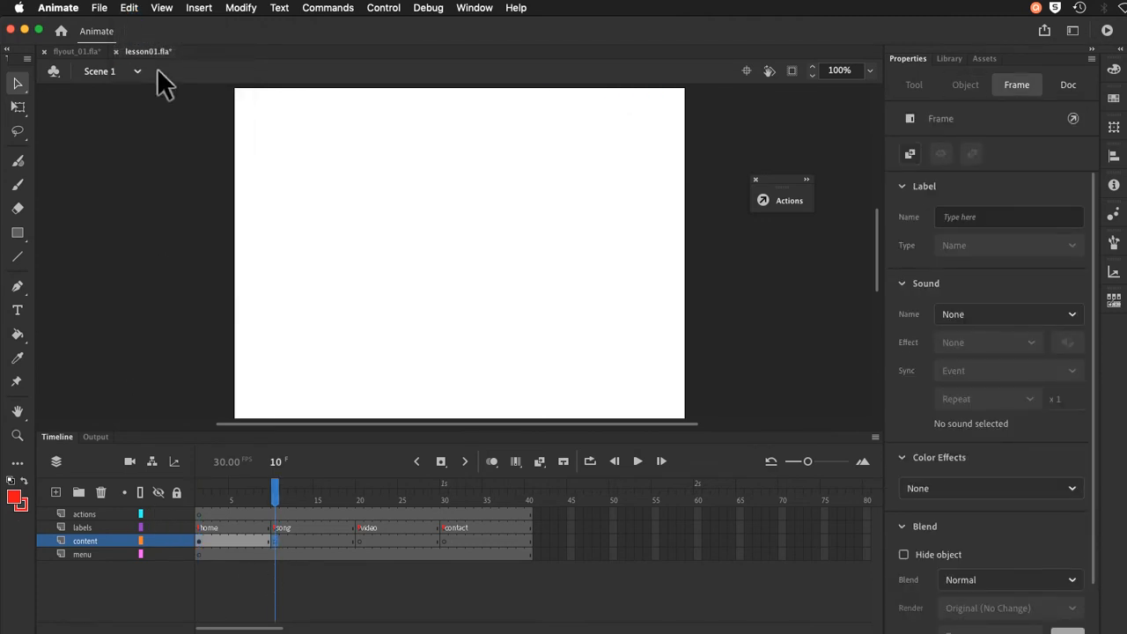
{"action": "left_click", "coordinate": [129, 8]}
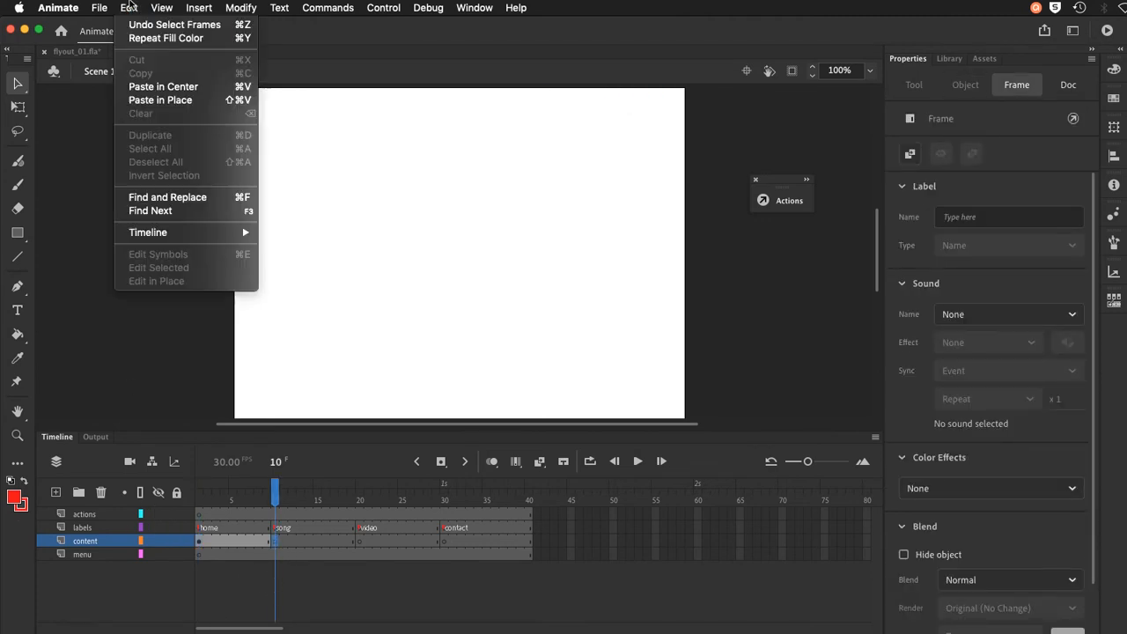
{"action": "left_click", "coordinate": [145, 99]}
{"action": "double_click", "coordinate": [598, 104]}
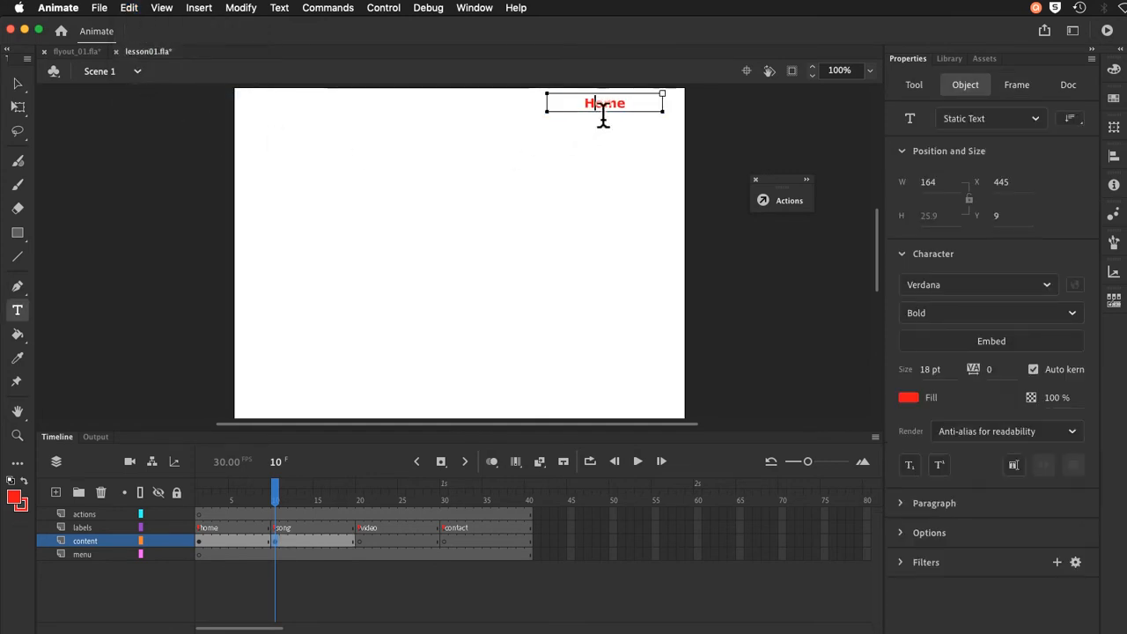
{"action": "double_click", "coordinate": [603, 104]}
{"action": "type", "text": "Song"}
{"action": "left_click", "coordinate": [17, 82]}
Step: Paste the text in place on content frame 20 and change it to 'Video'
{"action": "left_click", "coordinate": [360, 537]}
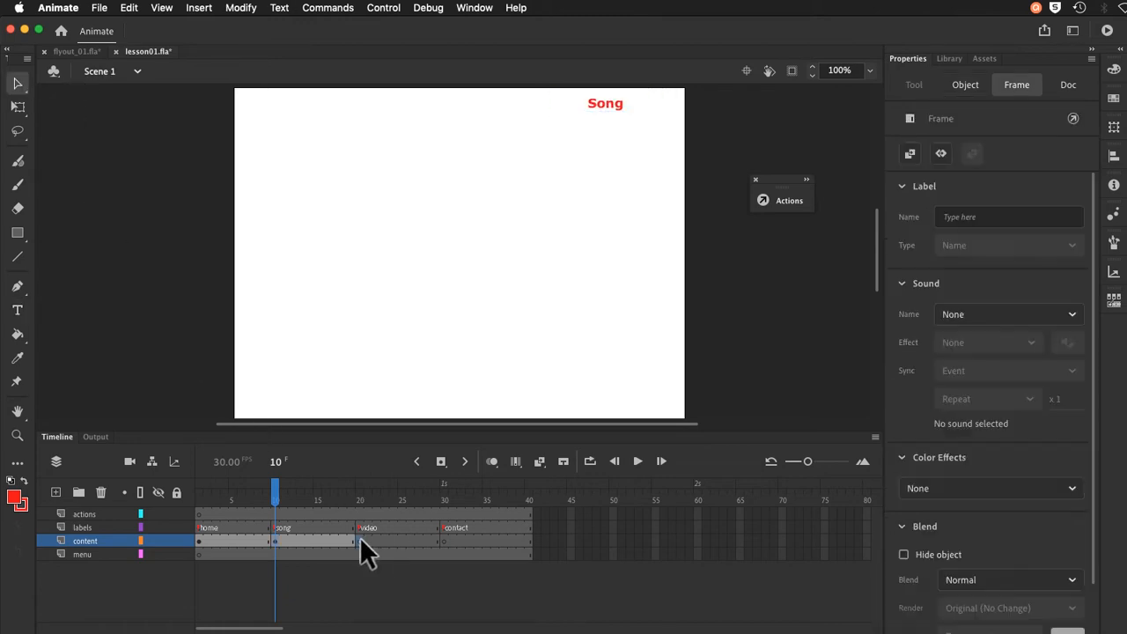
{"action": "left_click", "coordinate": [128, 7]}
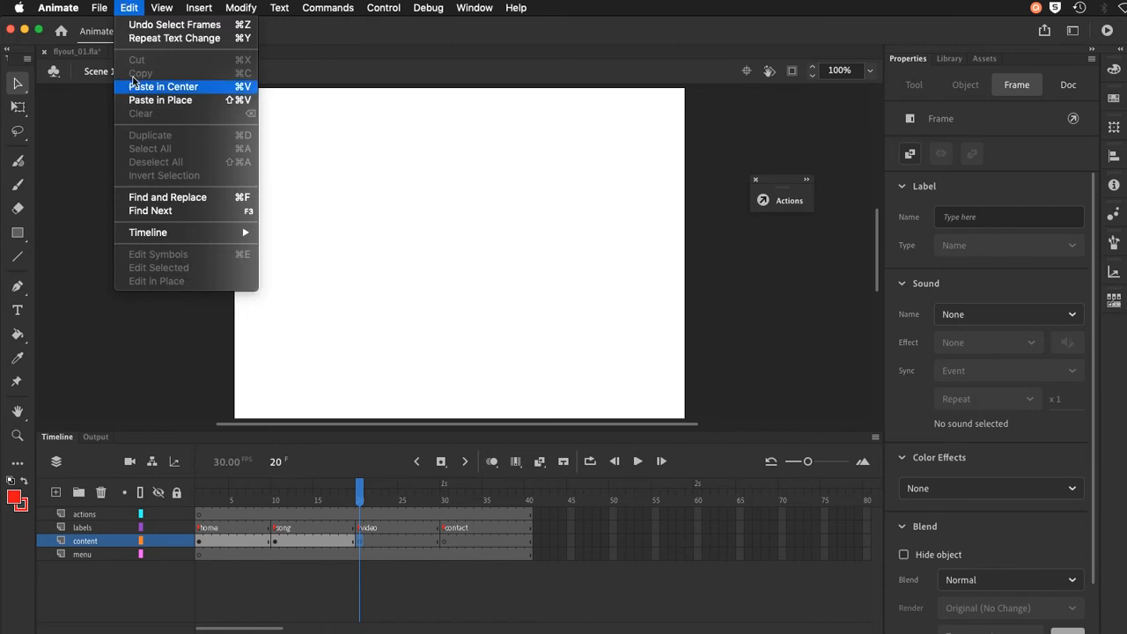
{"action": "left_click", "coordinate": [161, 100]}
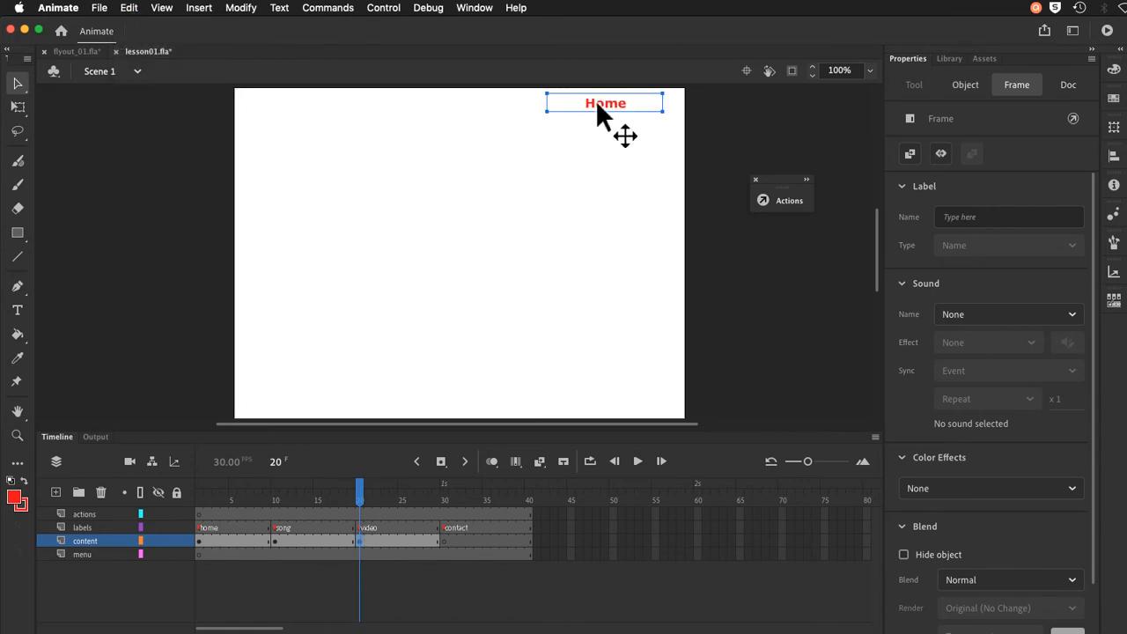
{"action": "double_click", "coordinate": [597, 102]}
{"action": "double_click", "coordinate": [600, 106]}
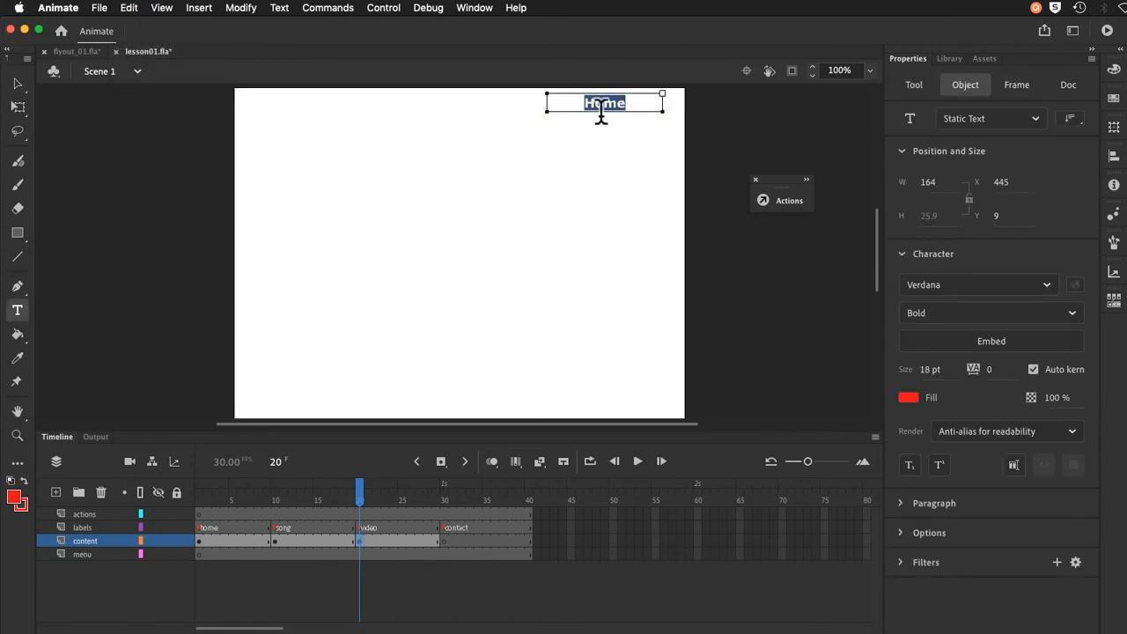
{"action": "type", "text": "Video"}
{"action": "left_click", "coordinate": [16, 84]}
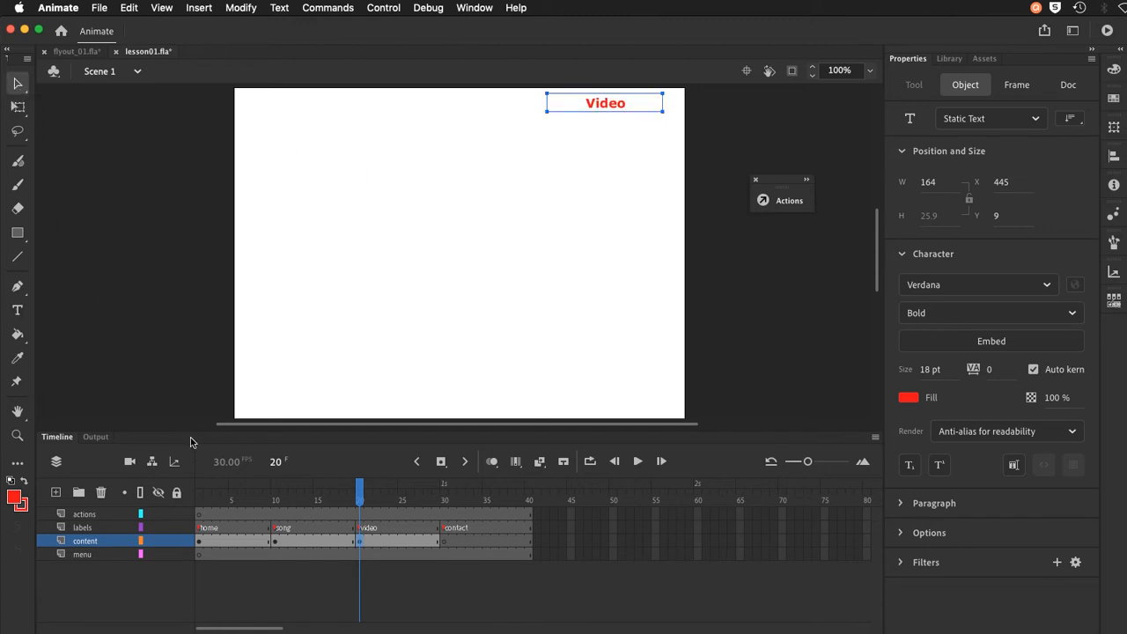
Step: Paste the text in place on content frame 30 and change it to 'Contact'
{"action": "left_click", "coordinate": [445, 537]}
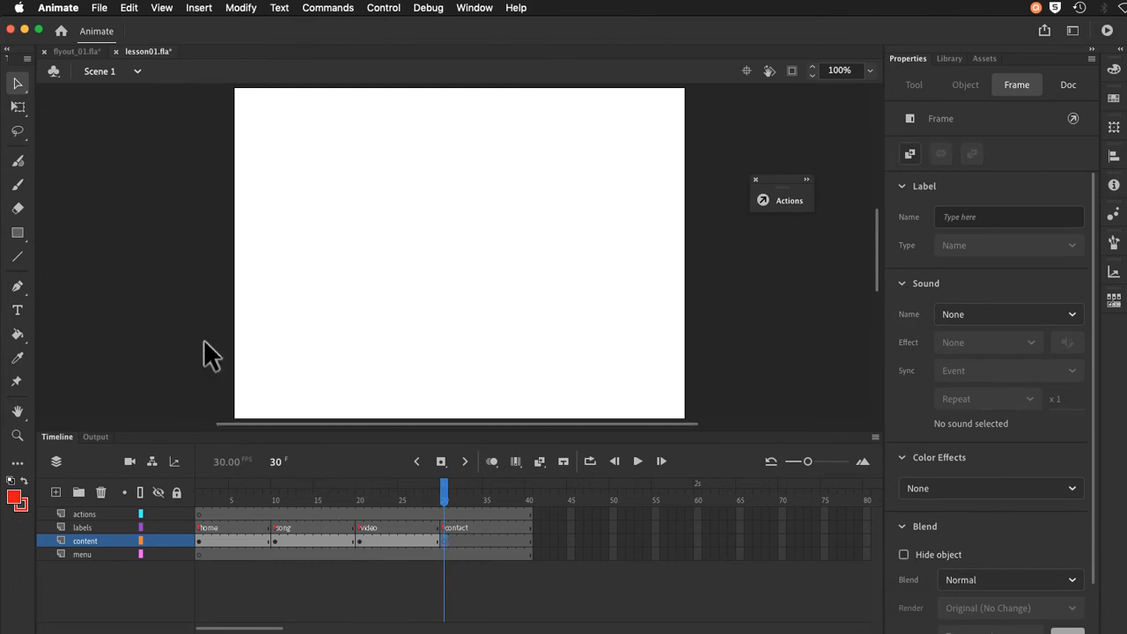
{"action": "left_click", "coordinate": [129, 7]}
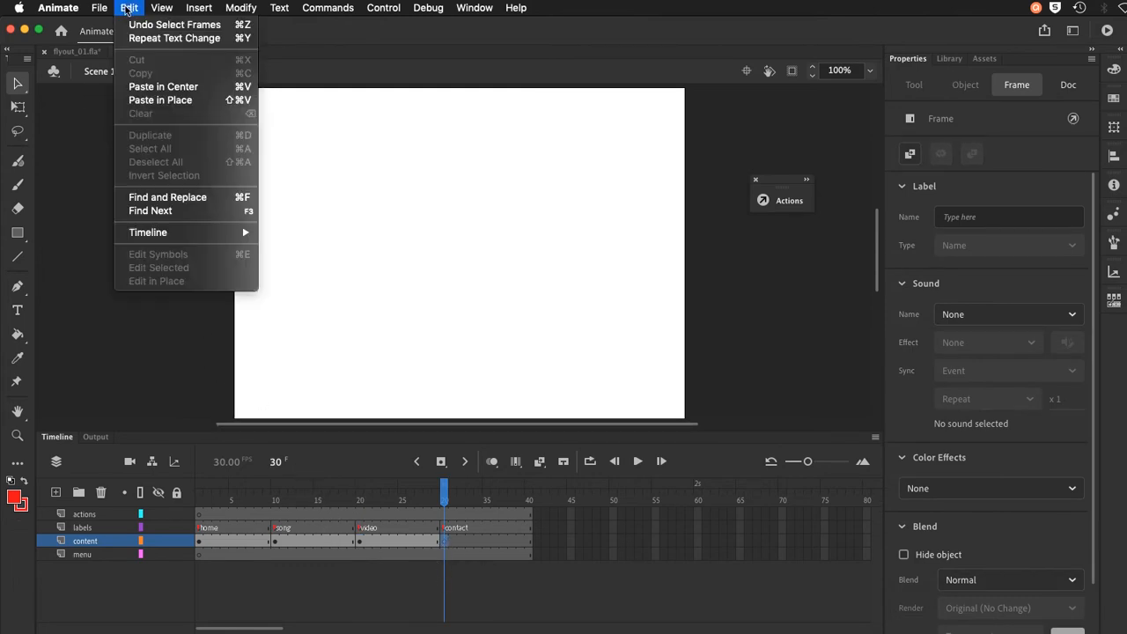
{"action": "left_click", "coordinate": [146, 99]}
{"action": "double_click", "coordinate": [609, 101]}
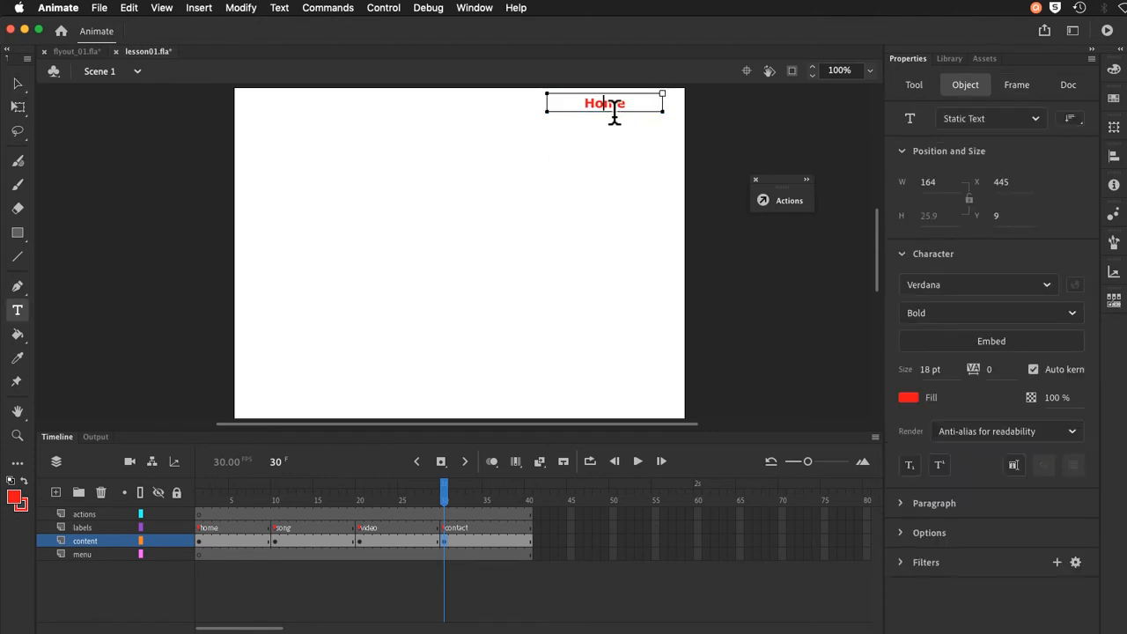
{"action": "double_click", "coordinate": [614, 108]}
{"action": "type", "text": "Contact"}
{"action": "left_click", "coordinate": [103, 8]}
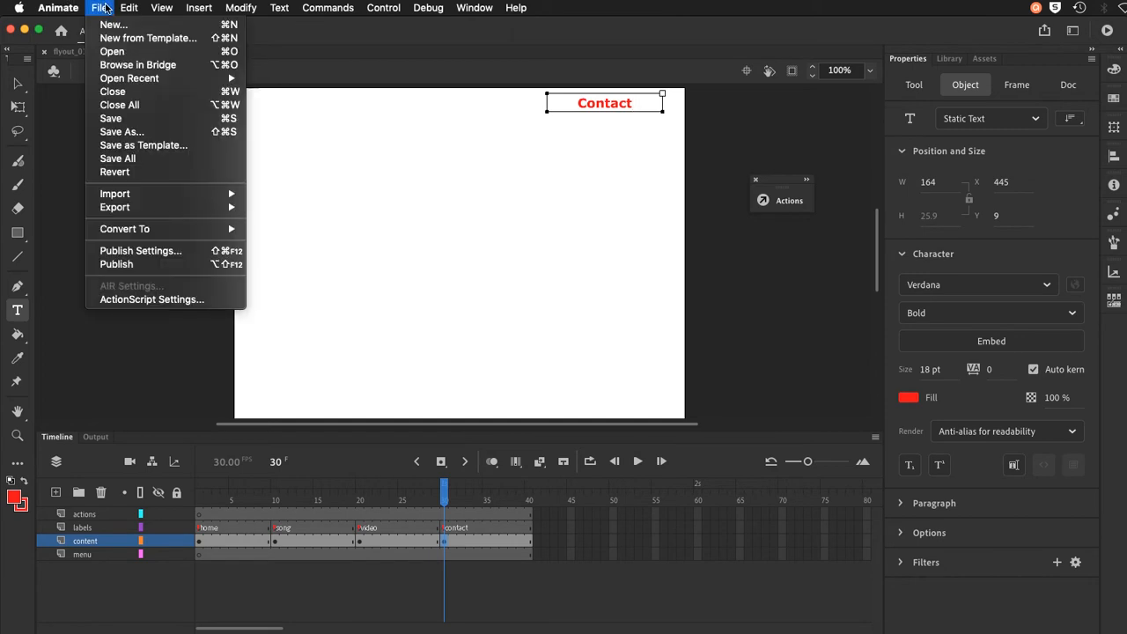
Step: Save lesson01.fla and check frames 20, 12, 3 and 37 show Video, Song, Home, Contact
{"action": "left_click", "coordinate": [111, 118]}
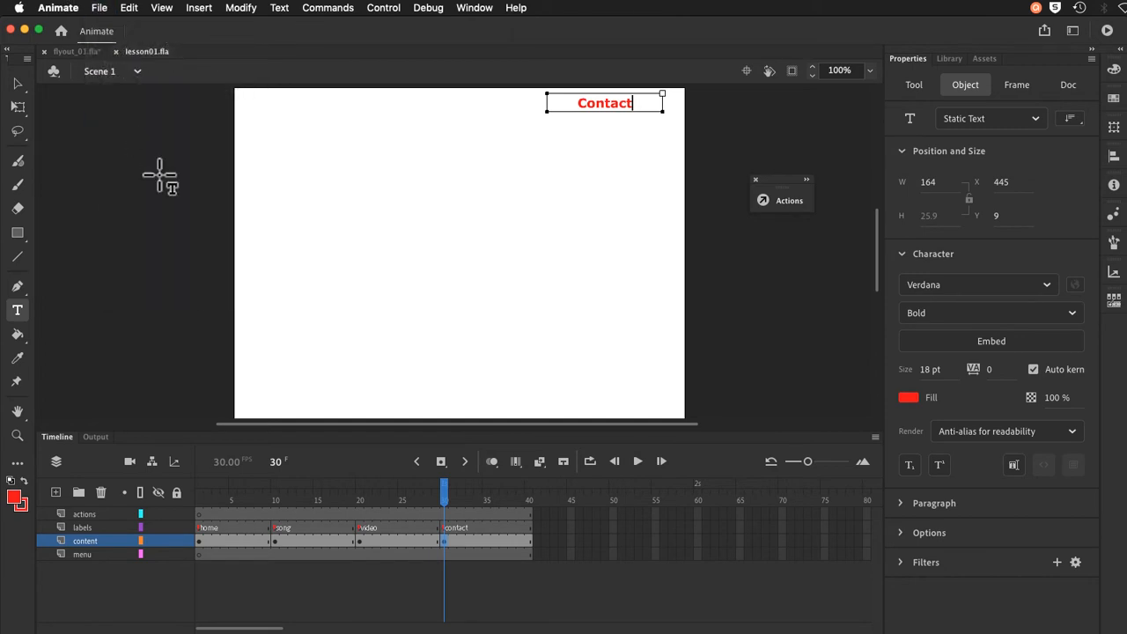
{"action": "left_click", "coordinate": [360, 491]}
{"action": "left_click", "coordinate": [292, 486]}
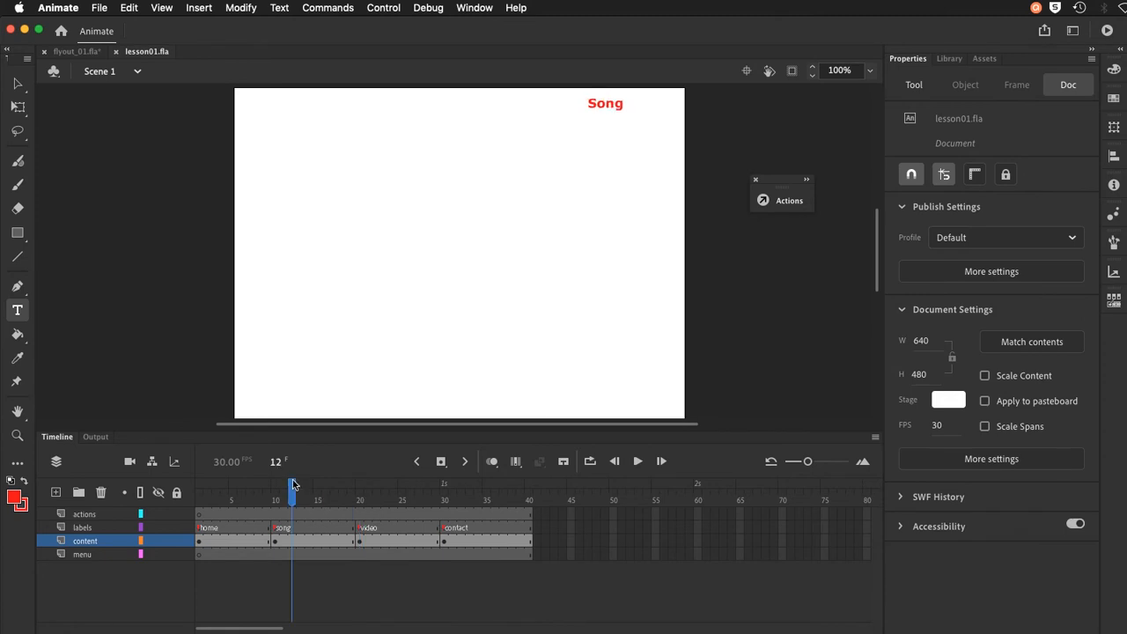
{"action": "left_click", "coordinate": [219, 489]}
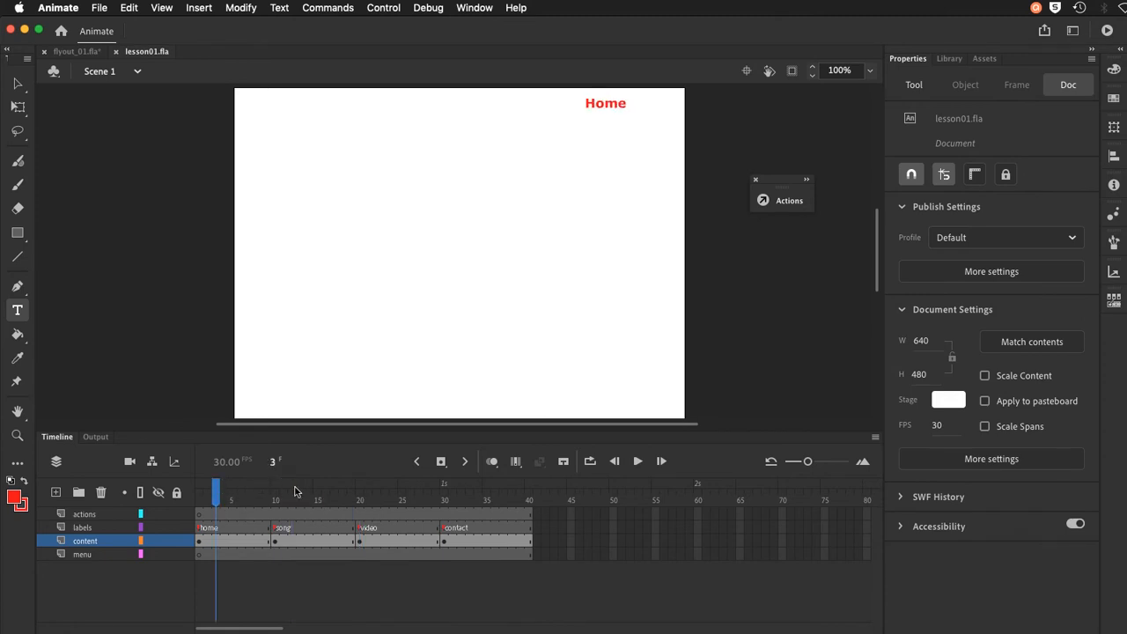
{"action": "left_click", "coordinate": [504, 486]}
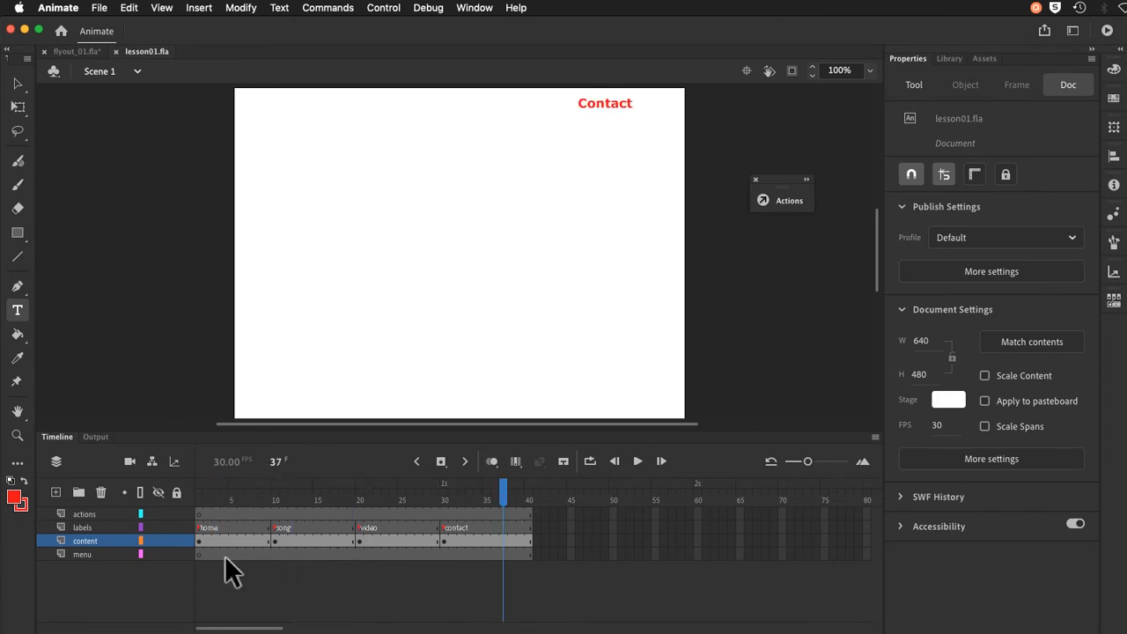
{"action": "left_click", "coordinate": [199, 554]}
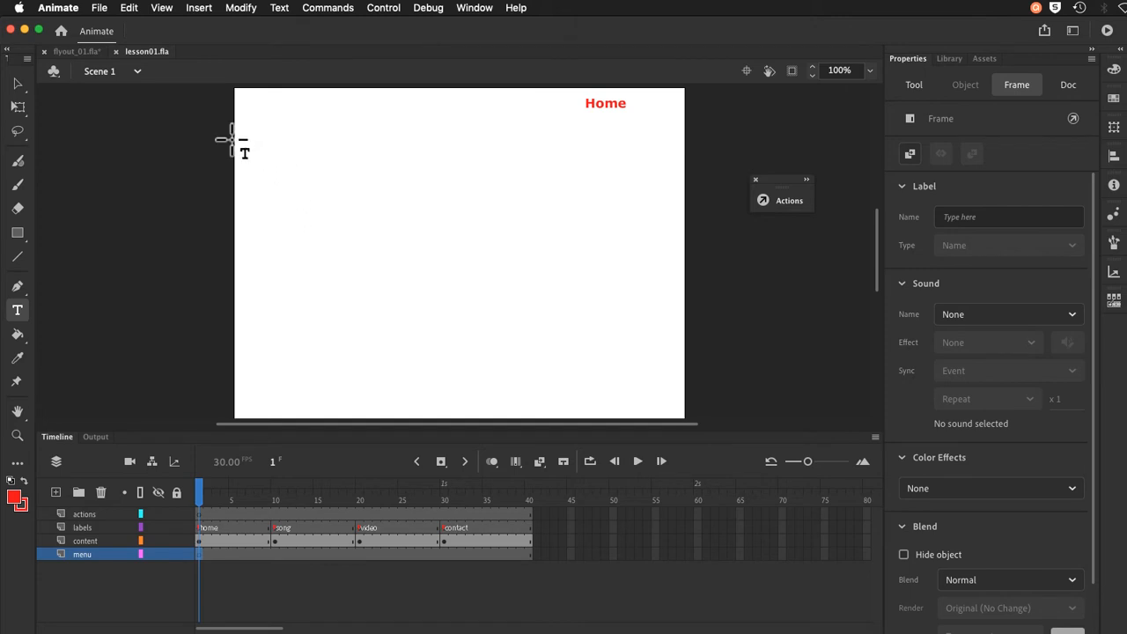
Step: Referencing flyout_01.fla, type 'MainMenu' at the stage's left on the menu layer and select it
{"action": "left_click", "coordinate": [77, 51]}
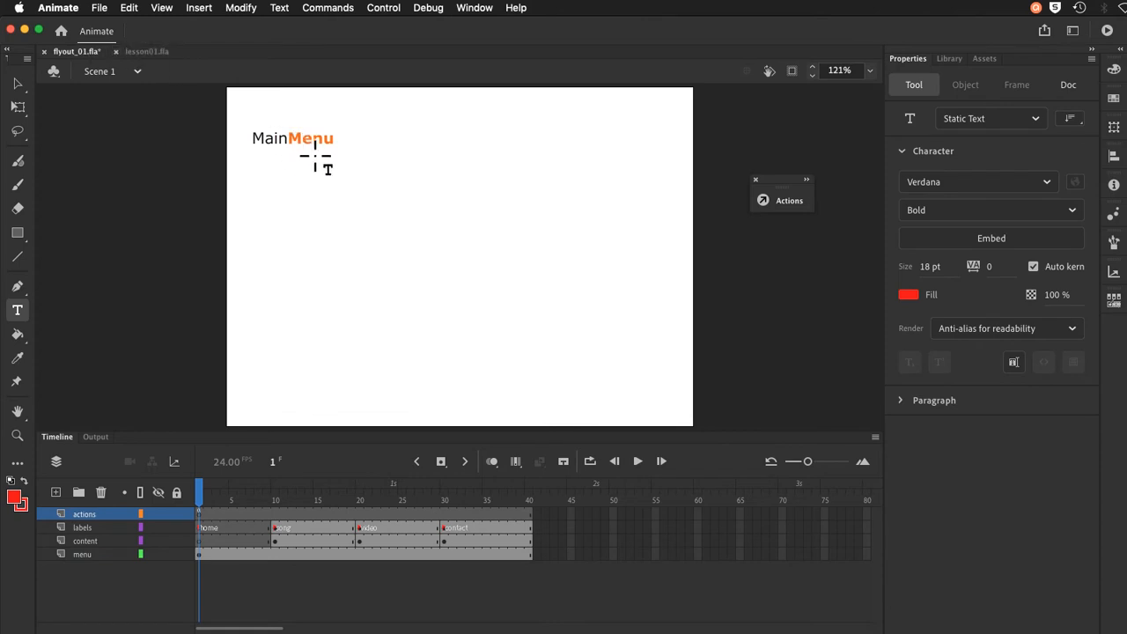
{"action": "left_click", "coordinate": [146, 52]}
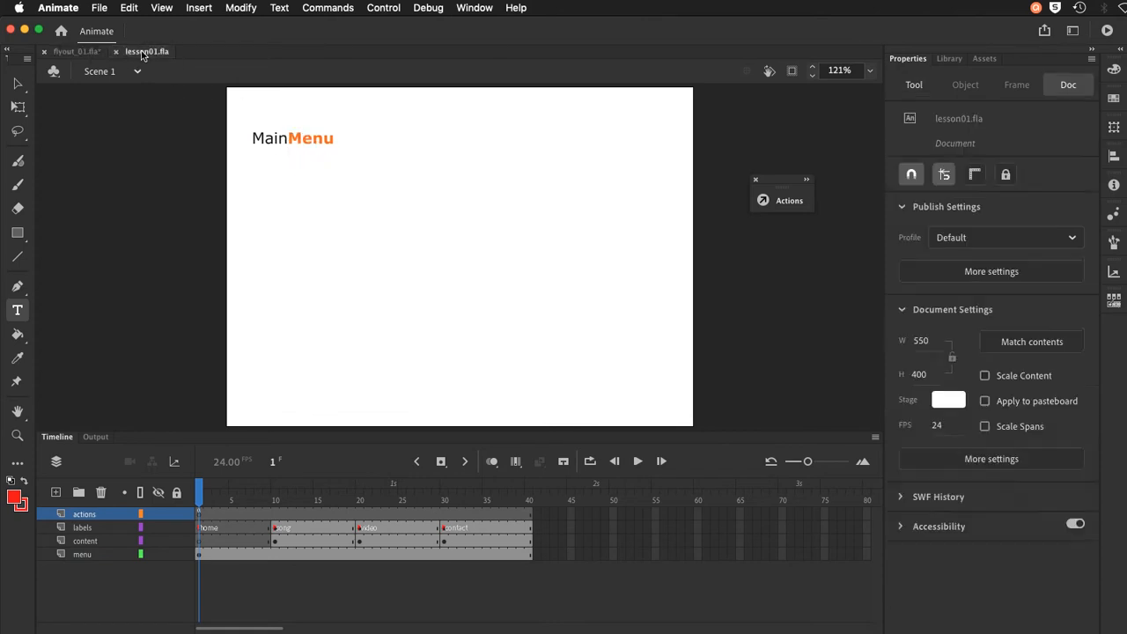
{"action": "left_click", "coordinate": [272, 150]}
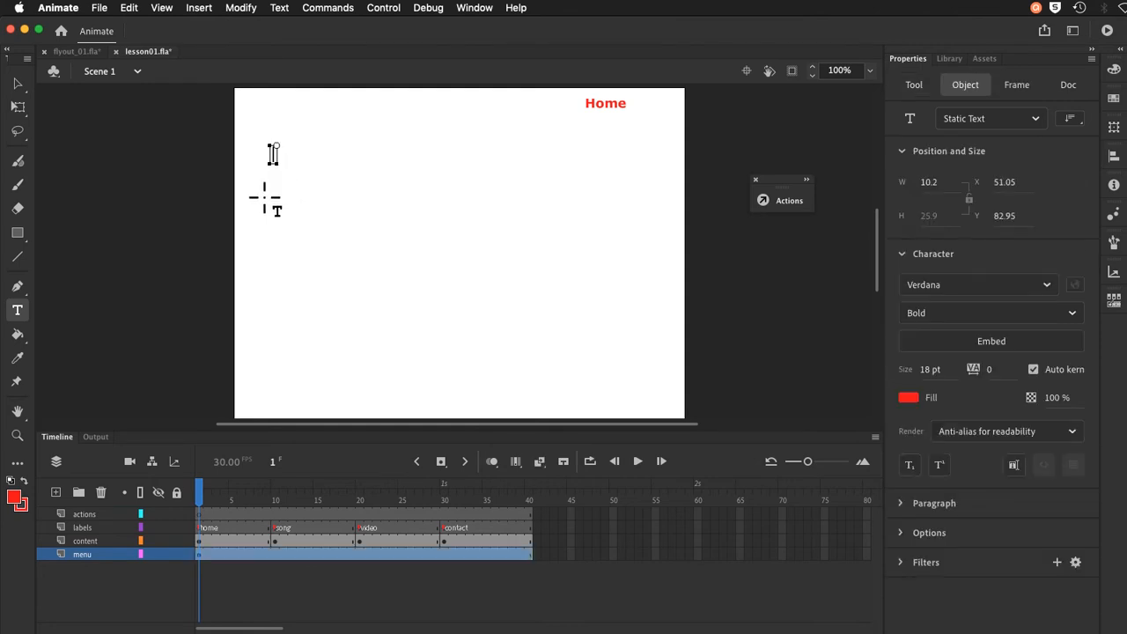
{"action": "type", "text": "MainMenu"}
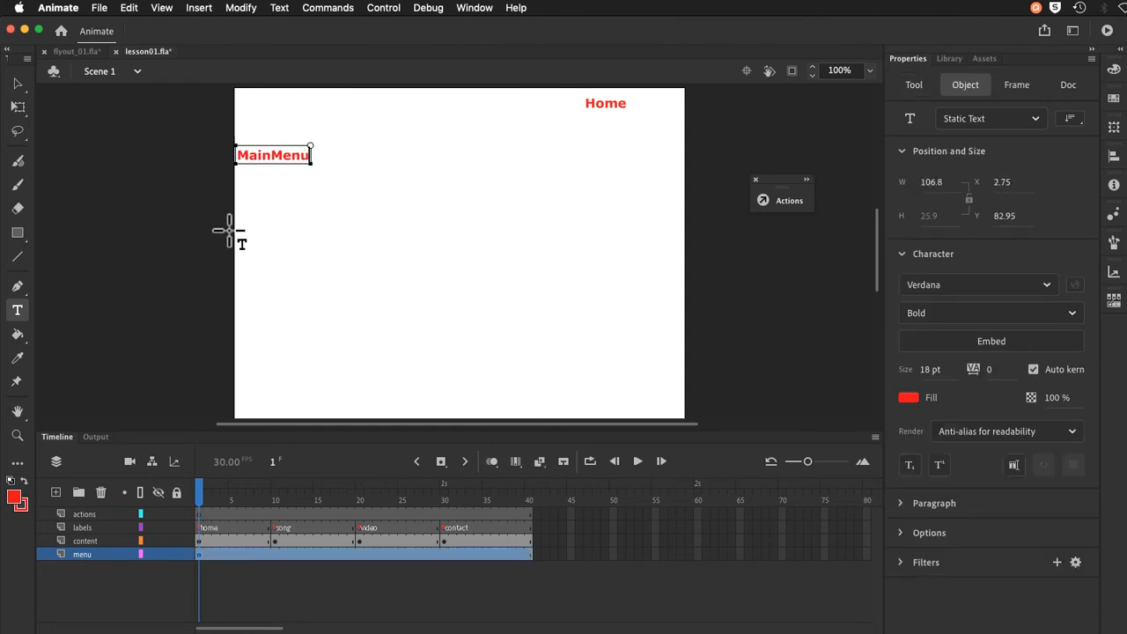
{"action": "double_click", "coordinate": [270, 166]}
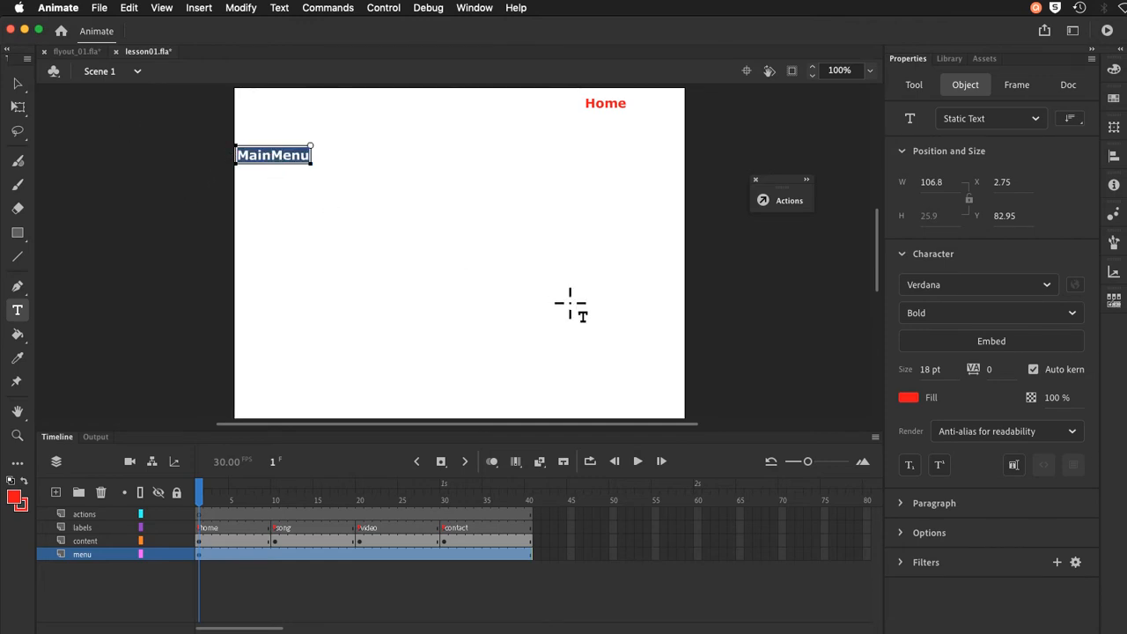
Step: Shift the MainMenu text slightly right to X 50.75, Y 82.95
{"action": "left_click", "coordinate": [902, 507]}
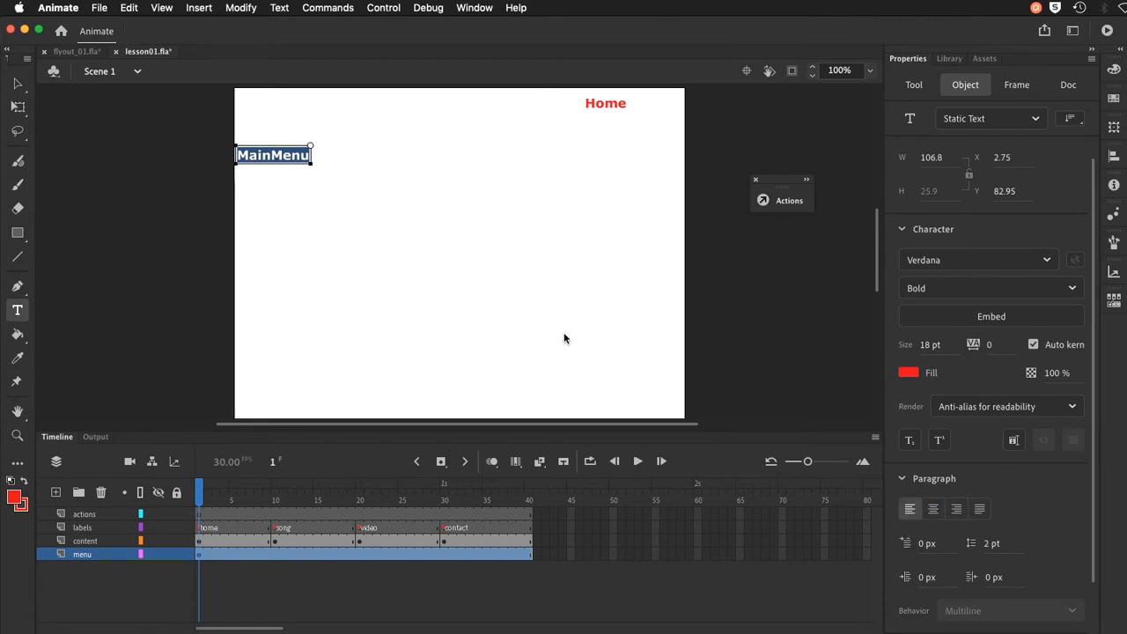
{"action": "left_click", "coordinate": [18, 85]}
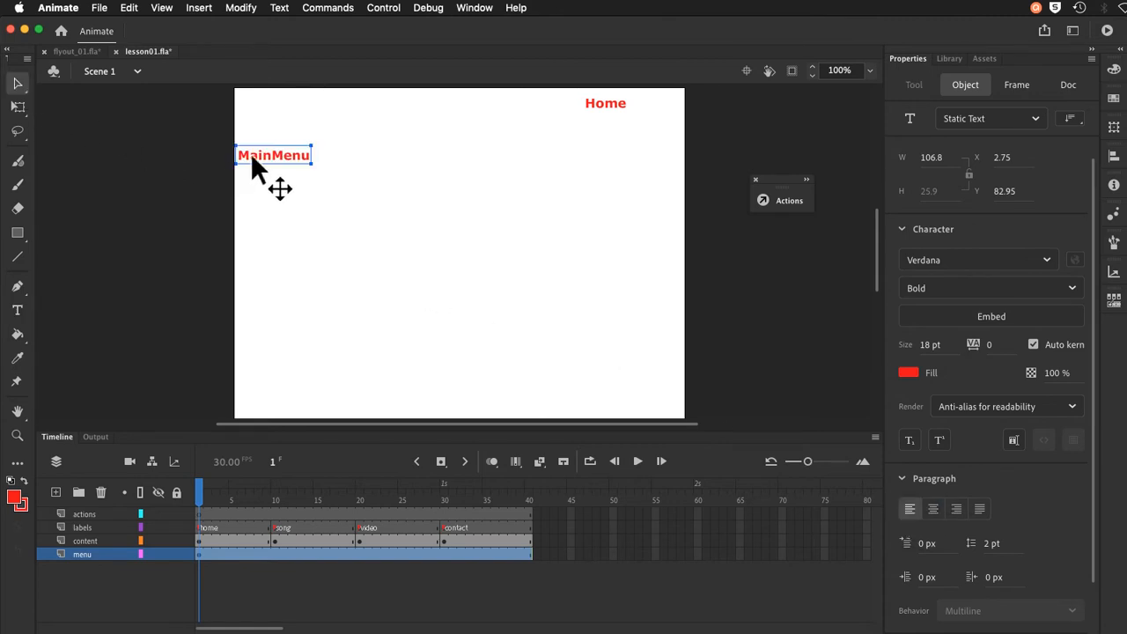
{"action": "left_click_drag", "start_coordinate": [250, 152], "coordinate": [284, 155]}
Step: Restyle the word Main to Verdana Regular with a black fill
{"action": "key", "text": "t"}
{"action": "left_click_drag", "start_coordinate": [304, 157], "coordinate": [269, 158]}
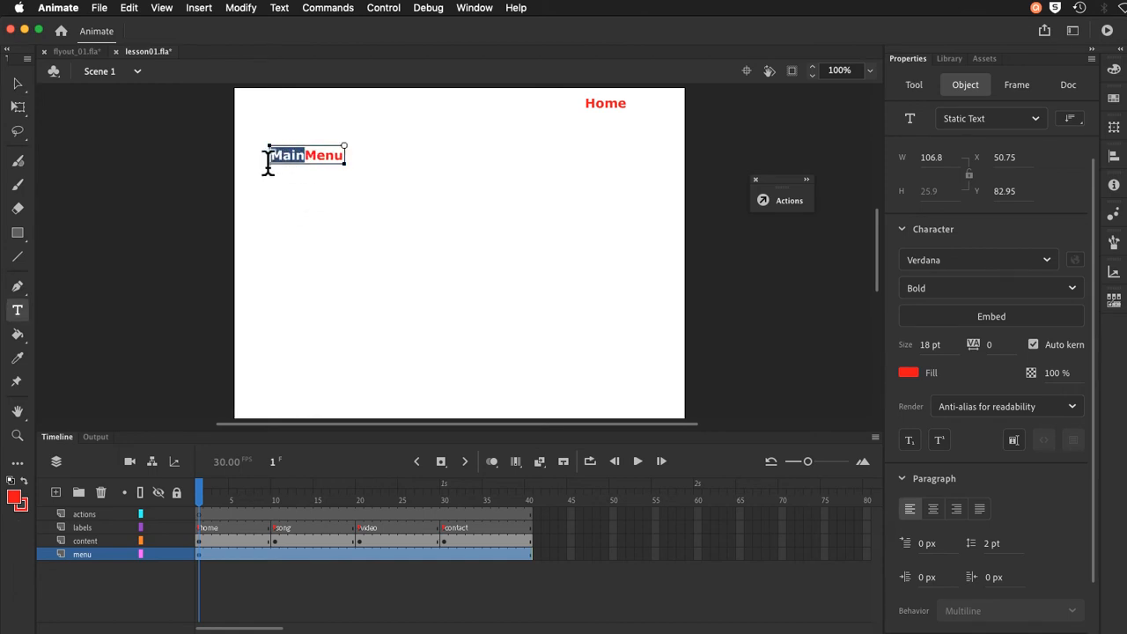
{"action": "left_click", "coordinate": [1073, 291]}
{"action": "left_click", "coordinate": [1024, 316]}
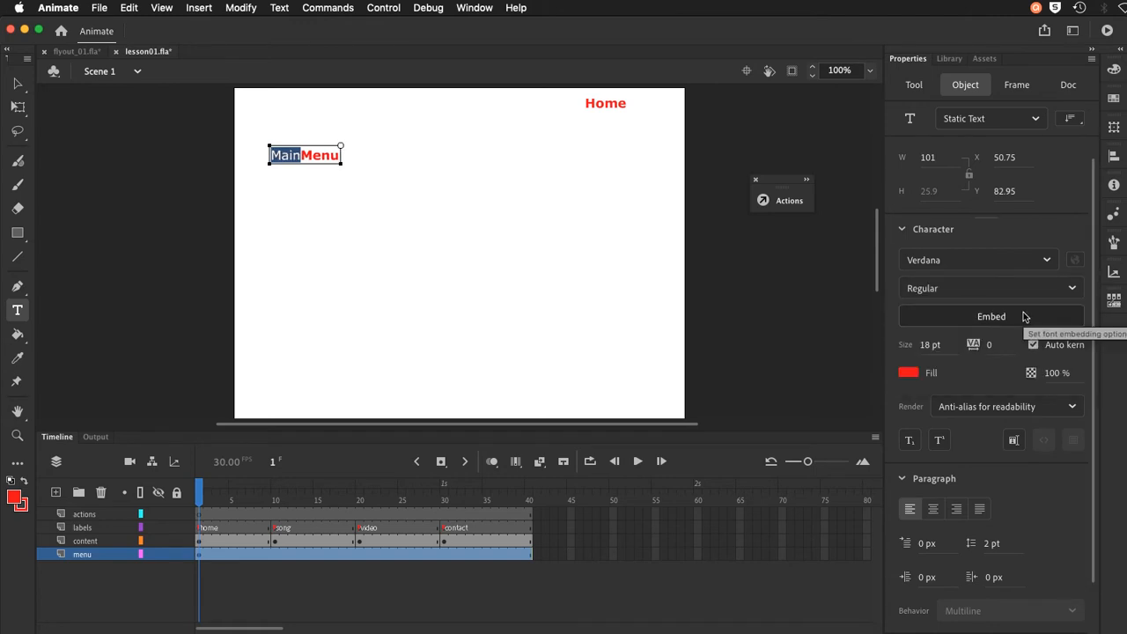
{"action": "left_click", "coordinate": [907, 372]}
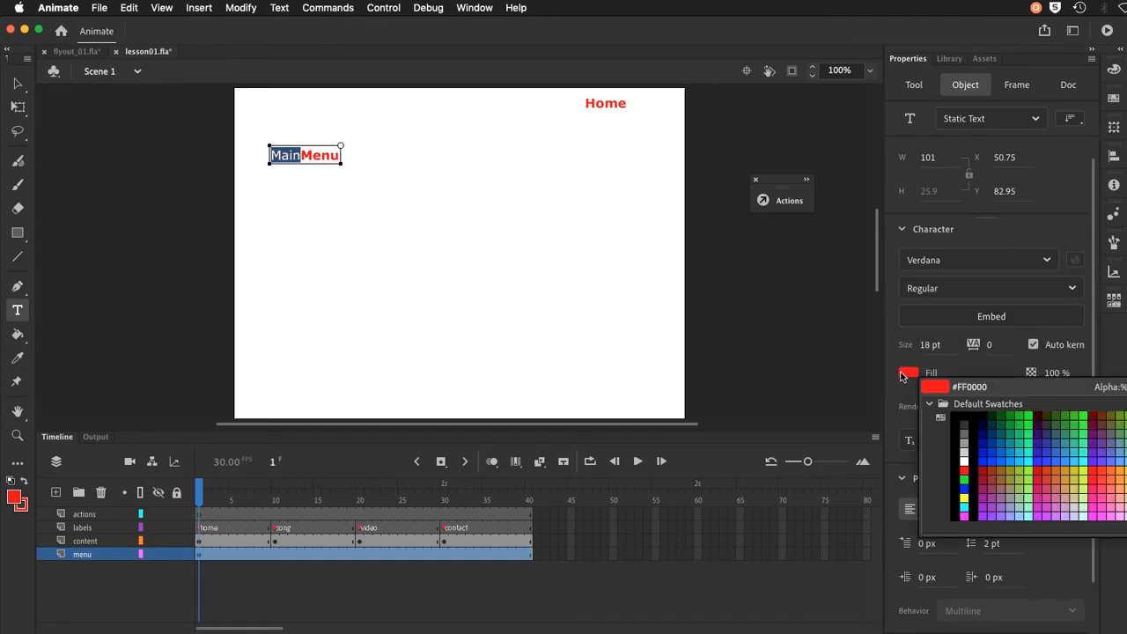
{"action": "left_click", "coordinate": [962, 421]}
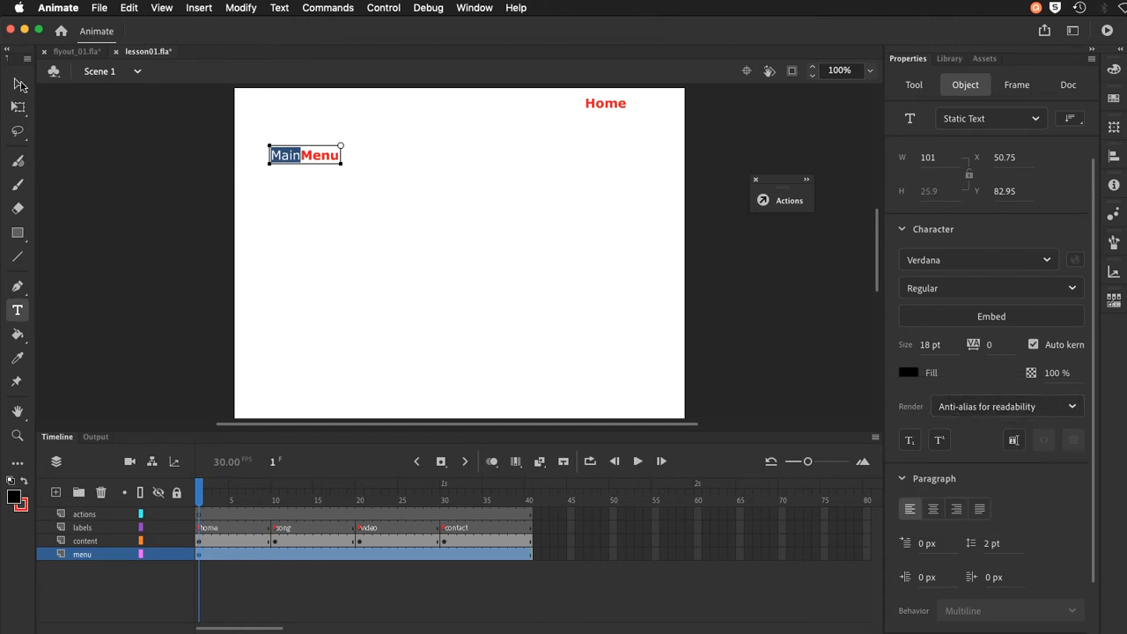
{"action": "left_click", "coordinate": [17, 83]}
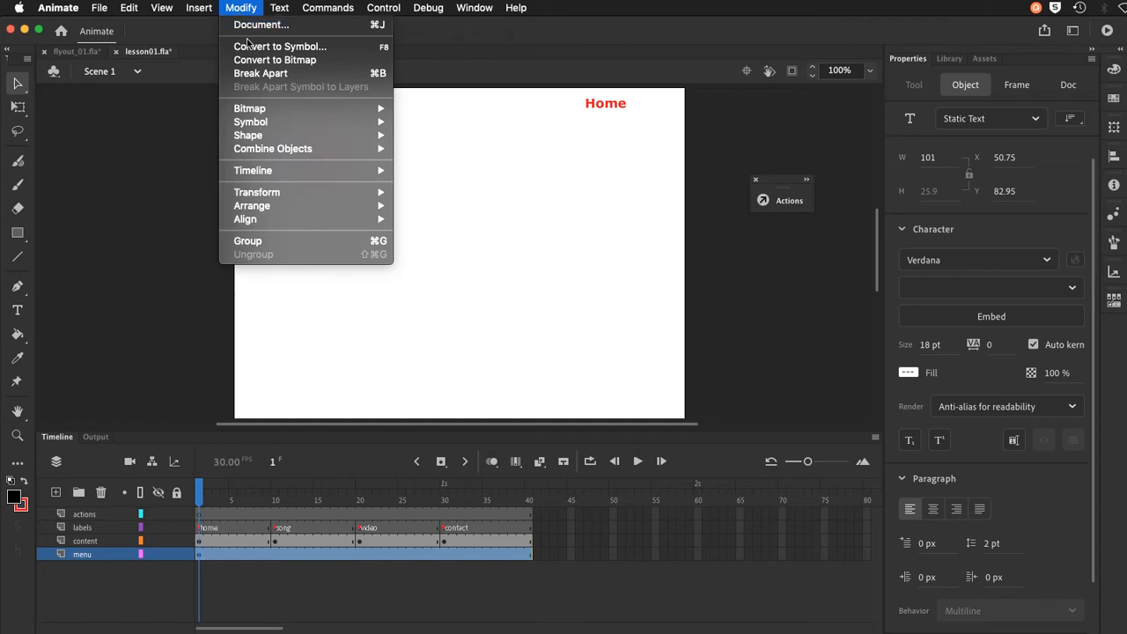
Step: Convert MainMenu into a Button symbol named 'mainmenu' and enter its timeline for editing
{"action": "left_click", "coordinate": [251, 47]}
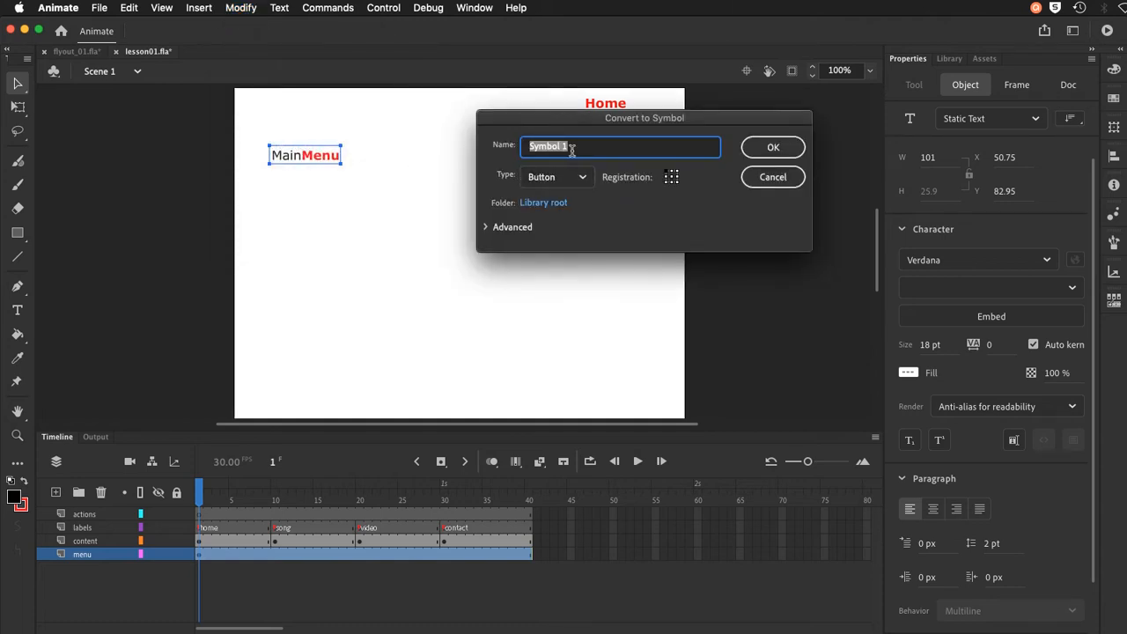
{"action": "type", "text": "men"}
{"action": "key", "text": "BackSpace"}
{"action": "key", "text": "BackSpace"}
{"action": "type", "text": "ainmenu_btn"}
{"action": "key", "text": "BackSpace"}
{"action": "key", "text": "BackSpace"}
{"action": "key", "text": "BackSpace"}
{"action": "key", "text": "BackSpace"}
{"action": "key", "text": "BackSpace"}
{"action": "type", "text": "u"}
{"action": "left_click", "coordinate": [764, 146]}
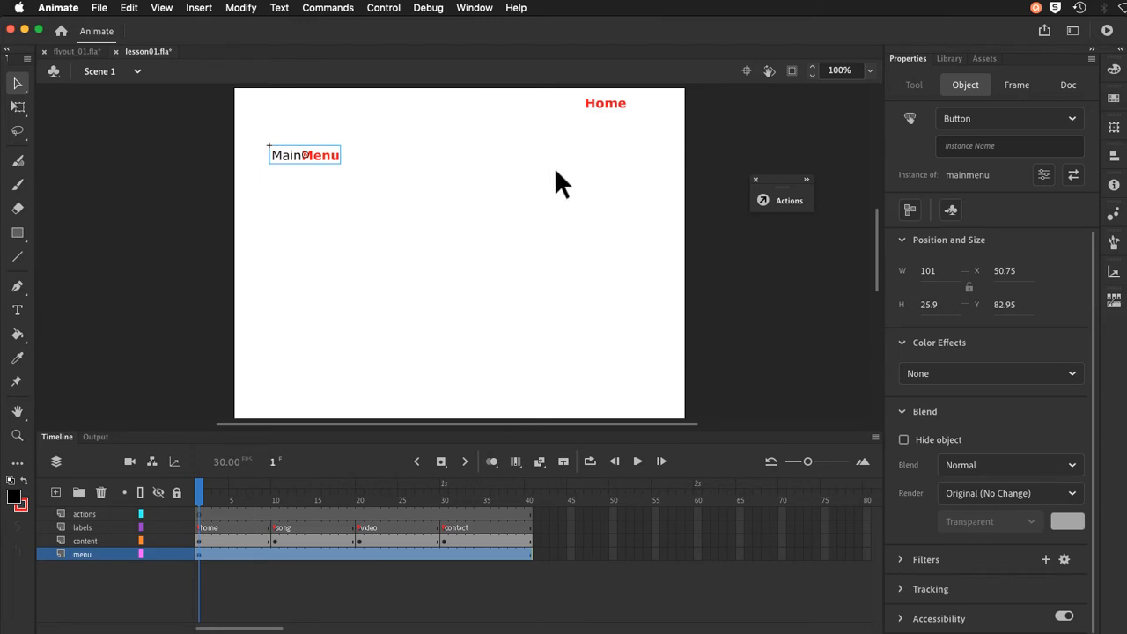
{"action": "double_click", "coordinate": [322, 155]}
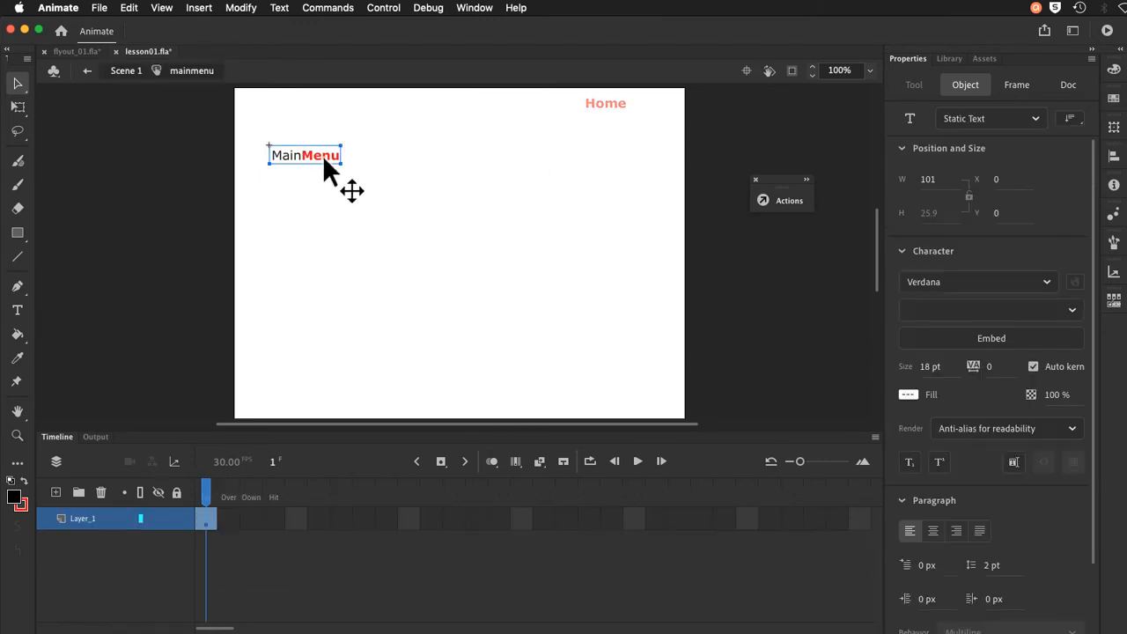
Step: On the Over frame, select the word Menu and set it to italic
{"action": "left_click", "coordinate": [228, 519]}
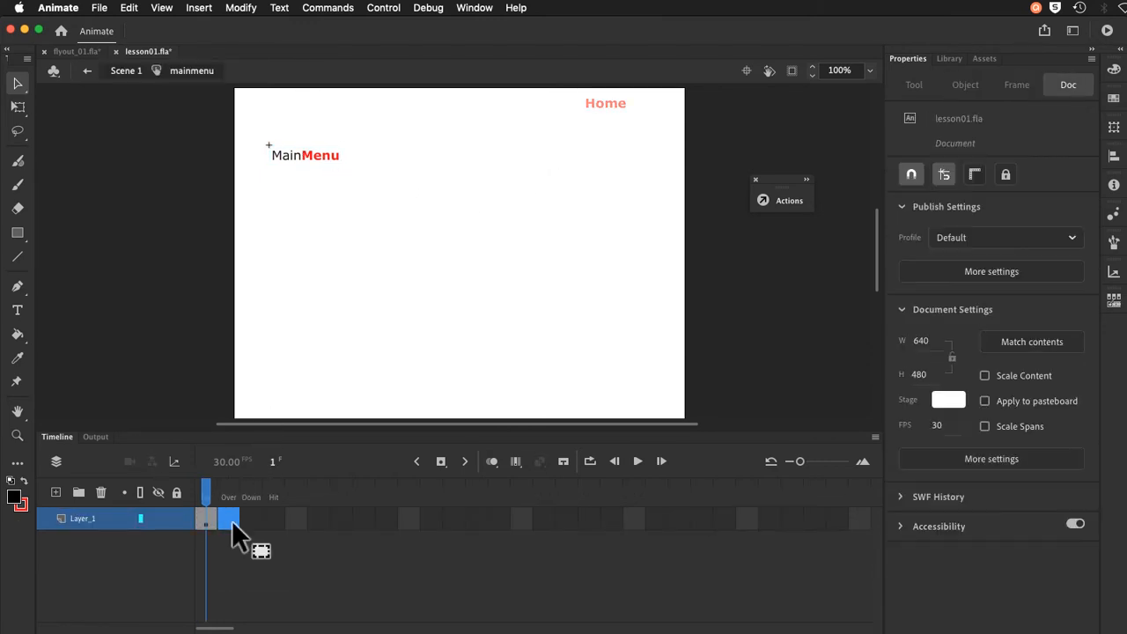
{"action": "left_click", "coordinate": [229, 520]}
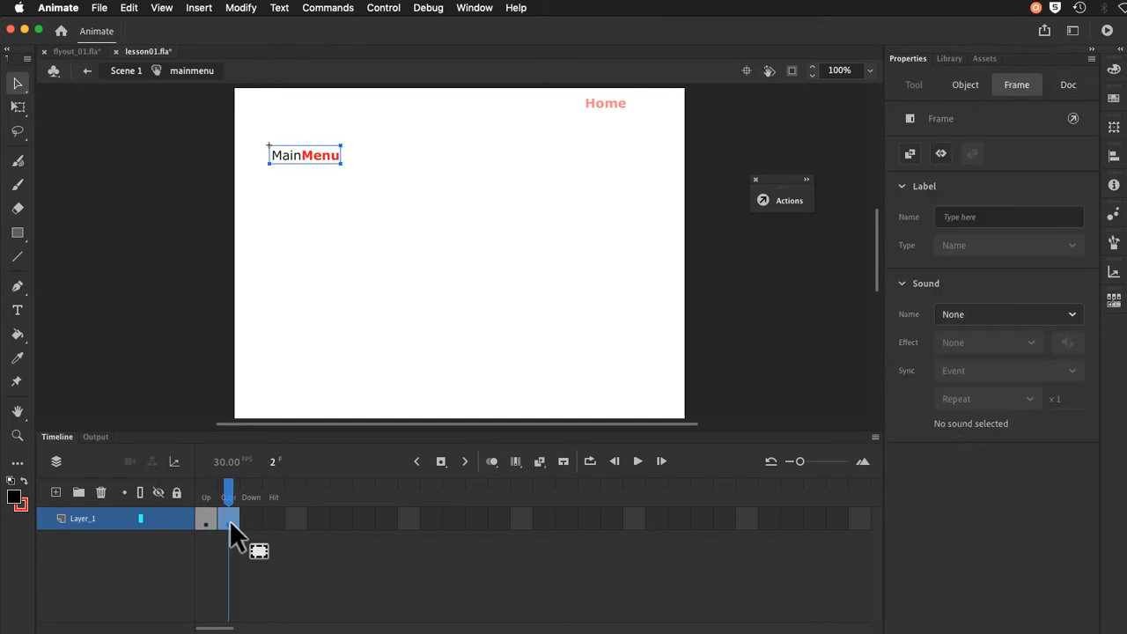
{"action": "left_click", "coordinate": [299, 152]}
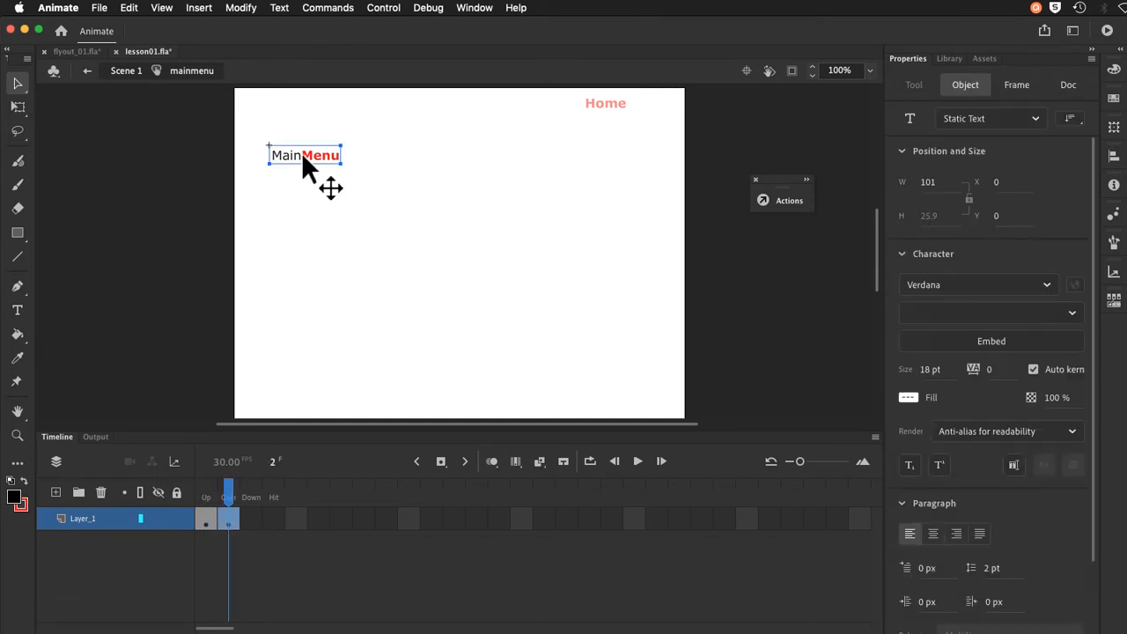
{"action": "key", "text": "t"}
{"action": "left_click_drag", "start_coordinate": [303, 156], "coordinate": [340, 161]}
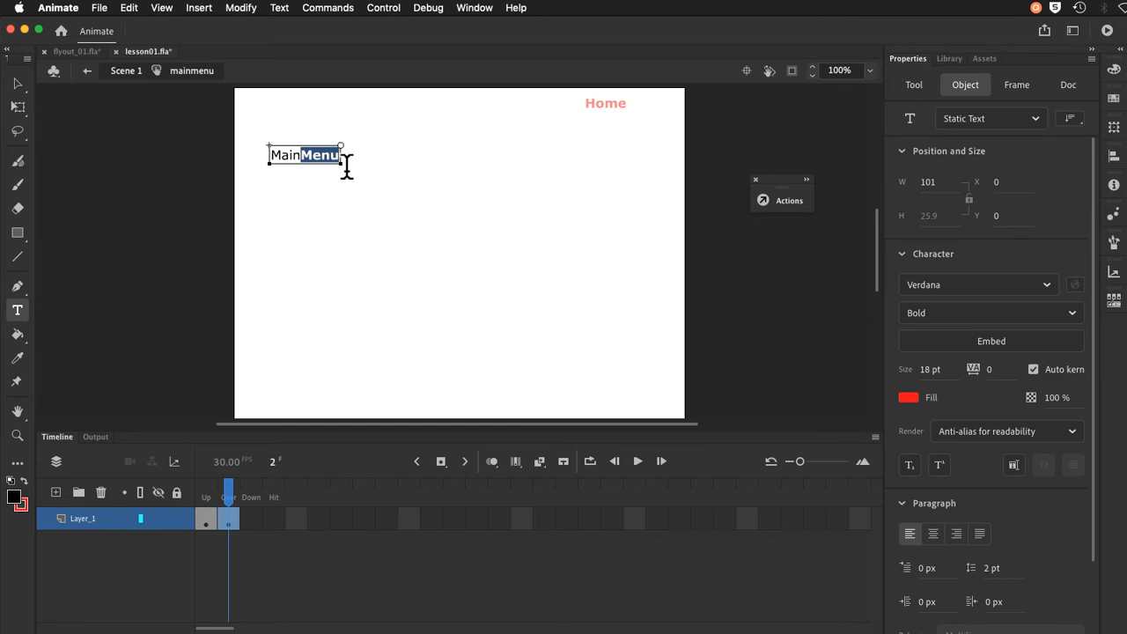
{"action": "left_click", "coordinate": [955, 313]}
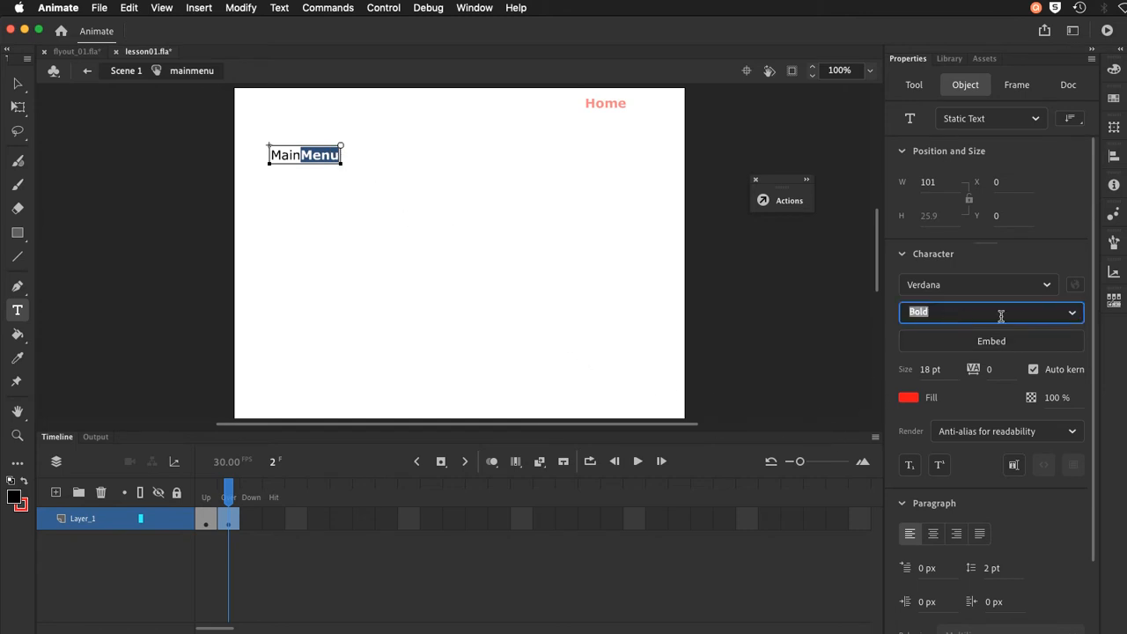
{"action": "left_click", "coordinate": [1074, 313]}
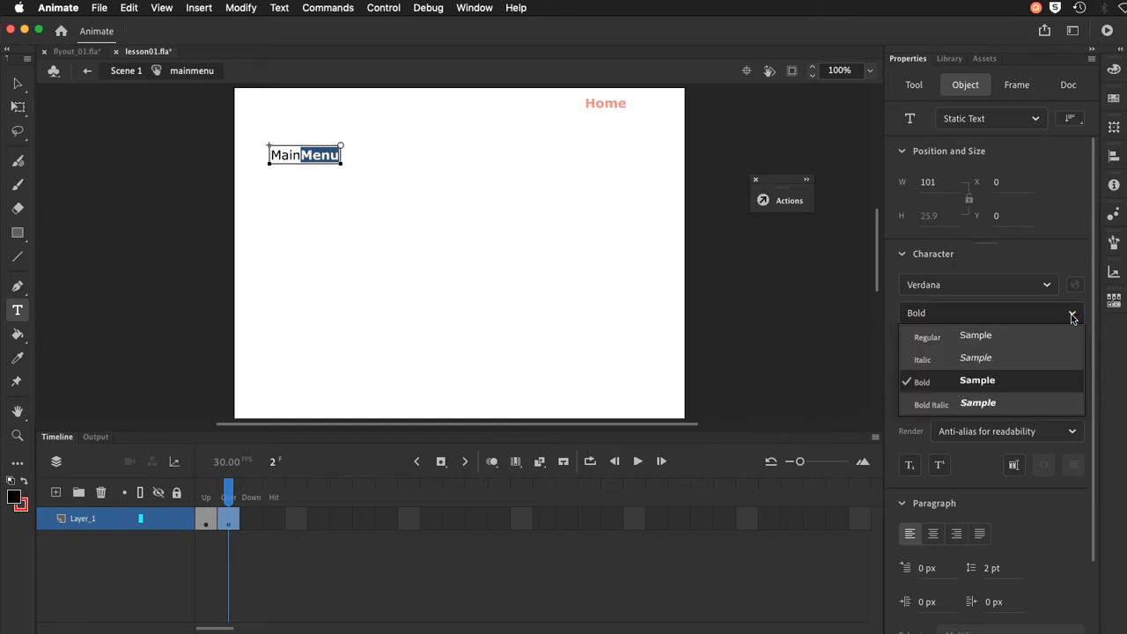
{"action": "left_click", "coordinate": [1012, 361]}
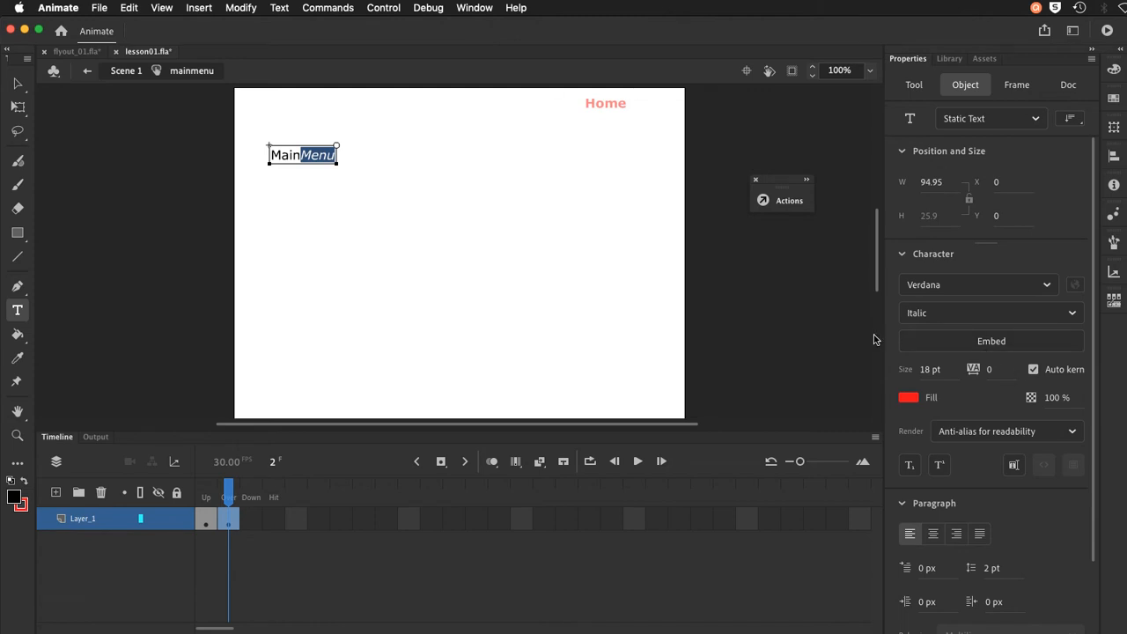
{"action": "left_click", "coordinate": [17, 83]}
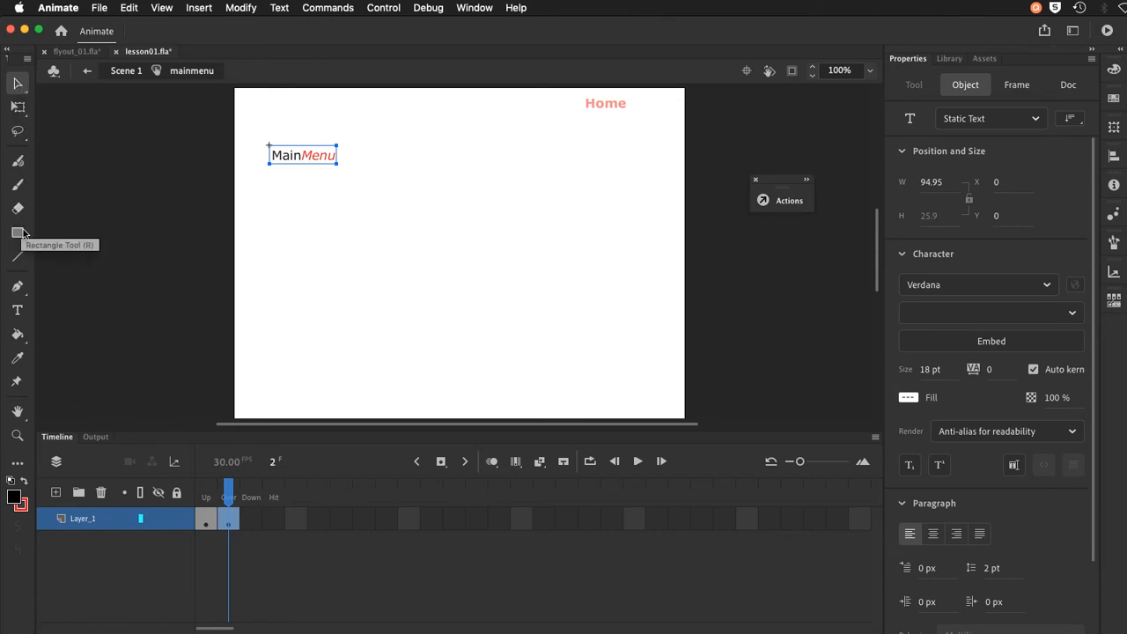
Step: Change Menu's font style on the Over frame to Bold Italic
{"action": "left_click", "coordinate": [18, 310]}
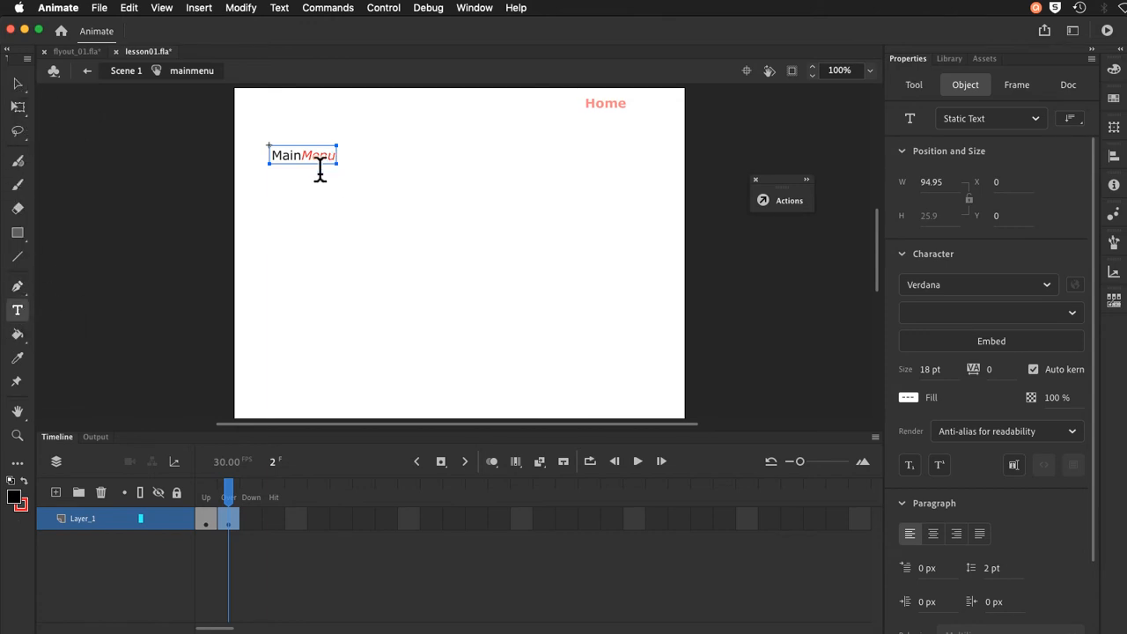
{"action": "left_click_drag", "start_coordinate": [302, 162], "coordinate": [342, 164]}
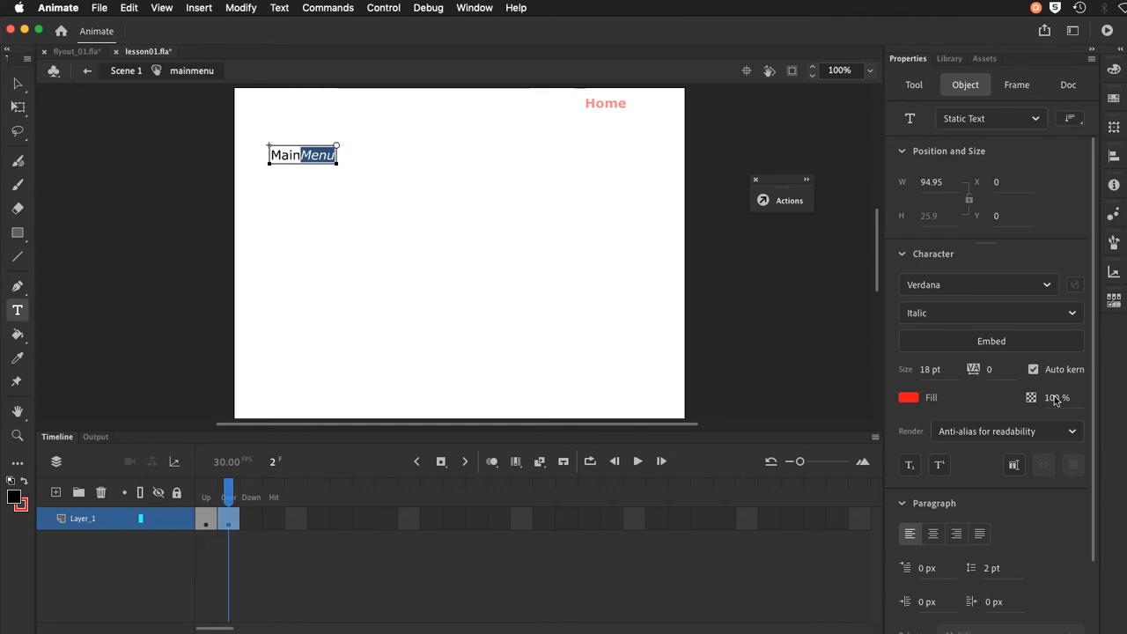
{"action": "left_click", "coordinate": [1072, 315]}
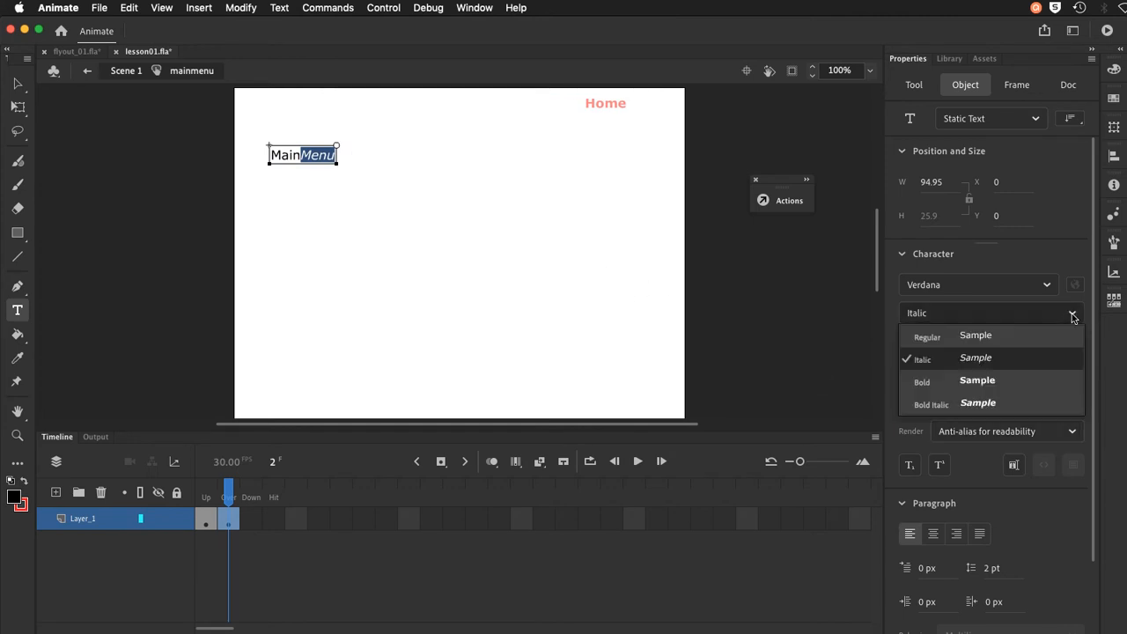
{"action": "left_click", "coordinate": [1028, 404]}
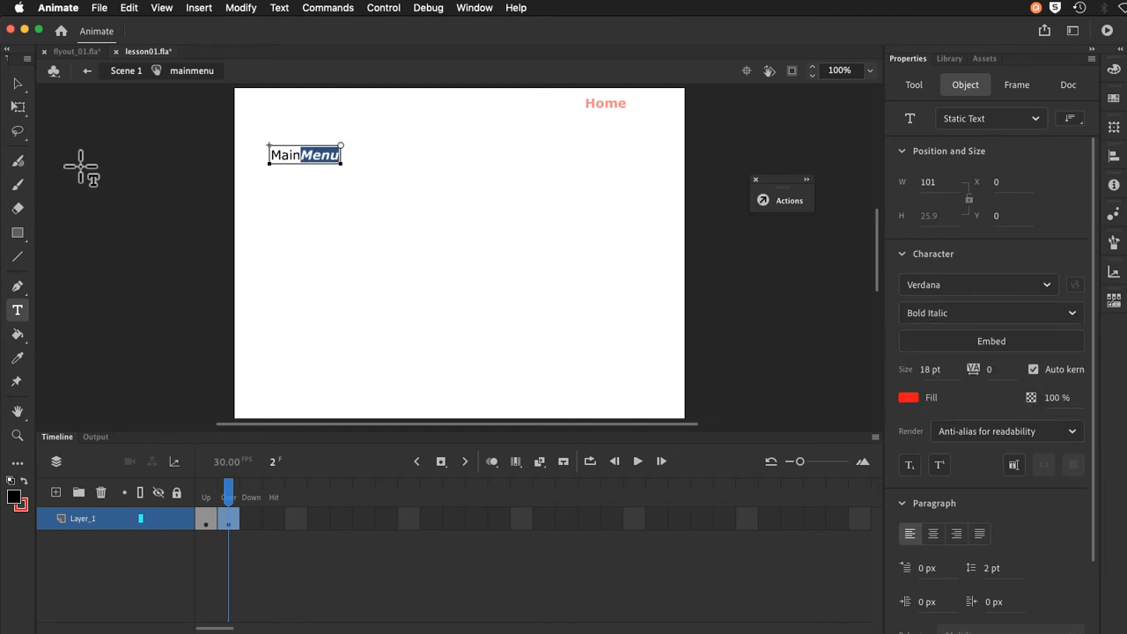
{"action": "left_click", "coordinate": [16, 83]}
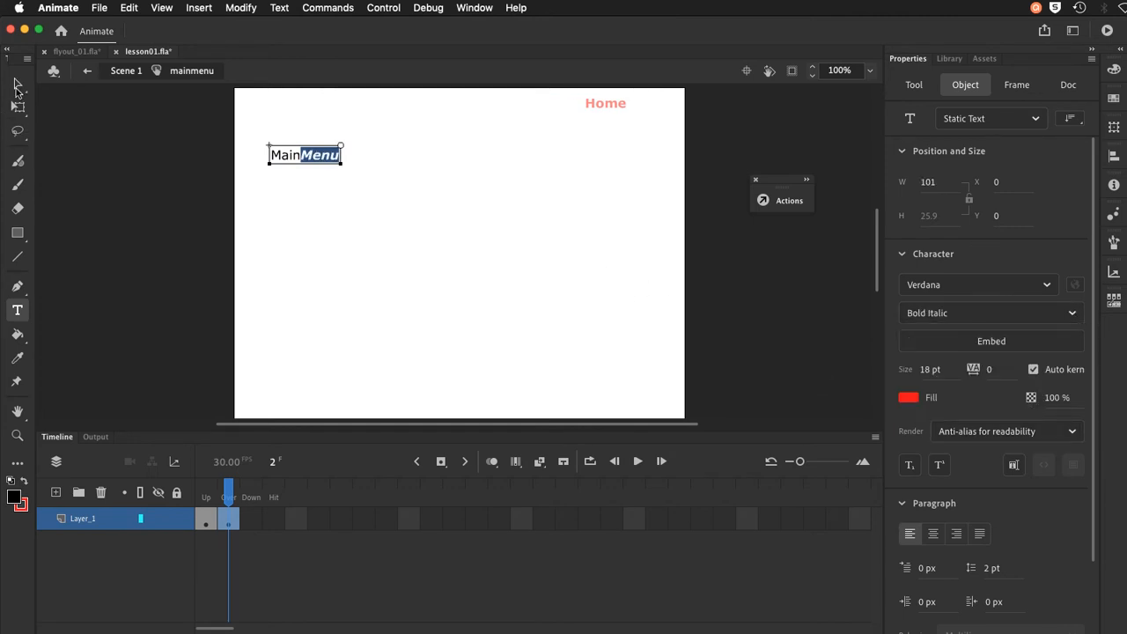
Step: Compare the Up and Over frames to check the bold italic Menu
{"action": "left_click", "coordinate": [209, 482]}
{"action": "left_click", "coordinate": [230, 493]}
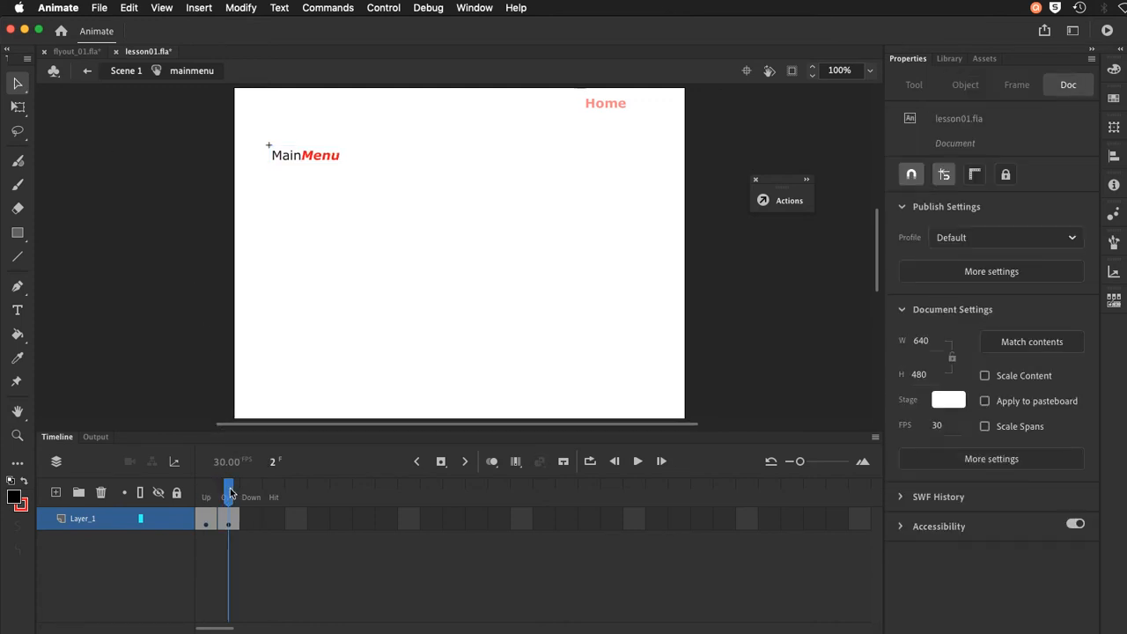
{"action": "left_click", "coordinate": [209, 495]}
{"action": "left_click", "coordinate": [228, 495]}
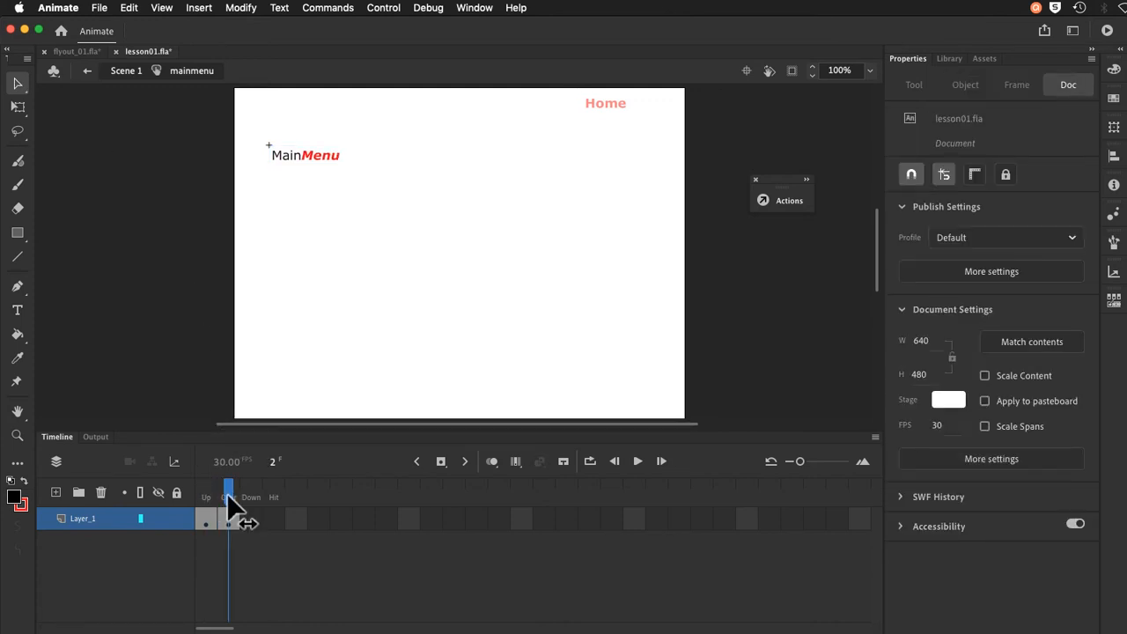
{"action": "left_click", "coordinate": [207, 494]}
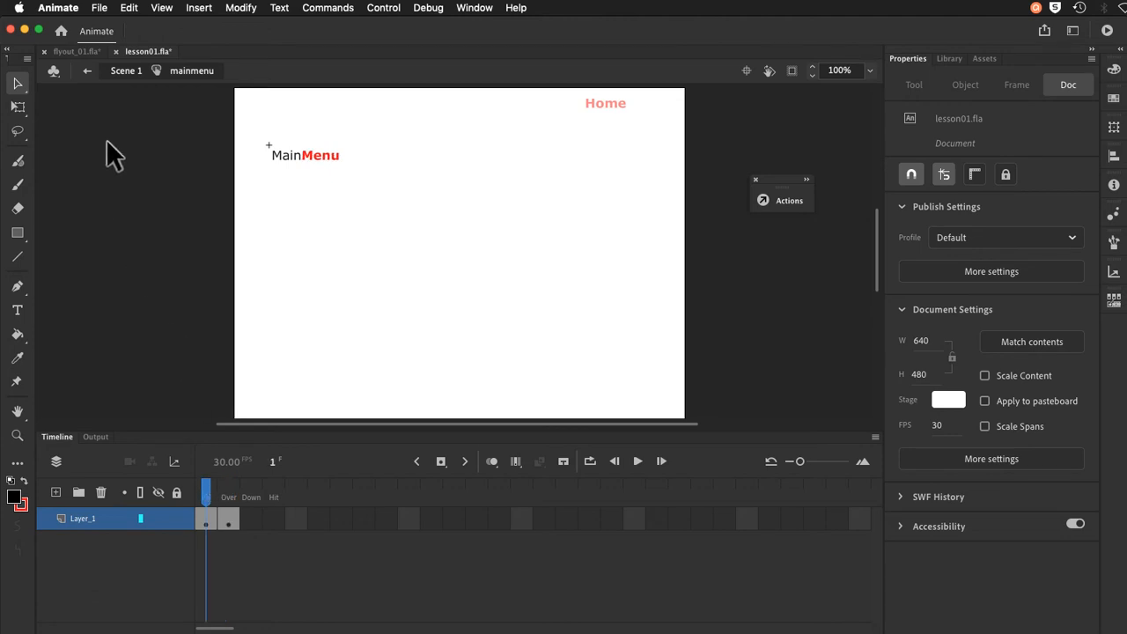
Step: Return to Scene 1, save lesson01.fla, and select the MainMenu button on stage
{"action": "left_click", "coordinate": [134, 72]}
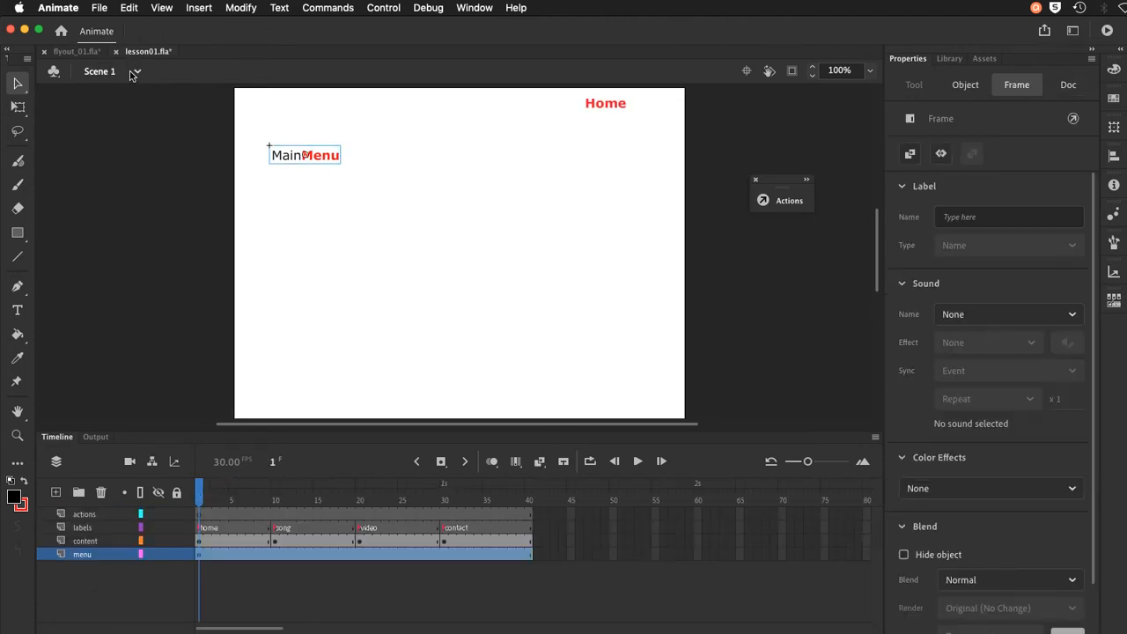
{"action": "left_click", "coordinate": [99, 9]}
{"action": "left_click", "coordinate": [116, 119]}
{"action": "left_click", "coordinate": [309, 153]}
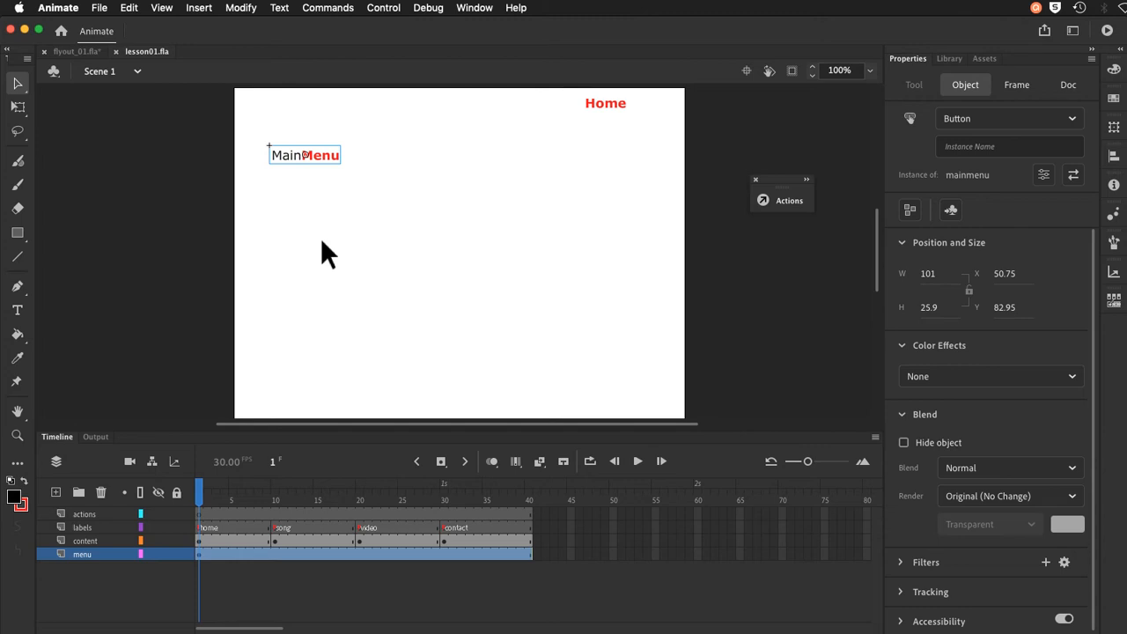
Step: Convert the mainmenu button into a Movie Clip symbol named 'menu' and save lesson01.fla
{"action": "left_click", "coordinate": [238, 11]}
{"action": "left_click", "coordinate": [237, 48]}
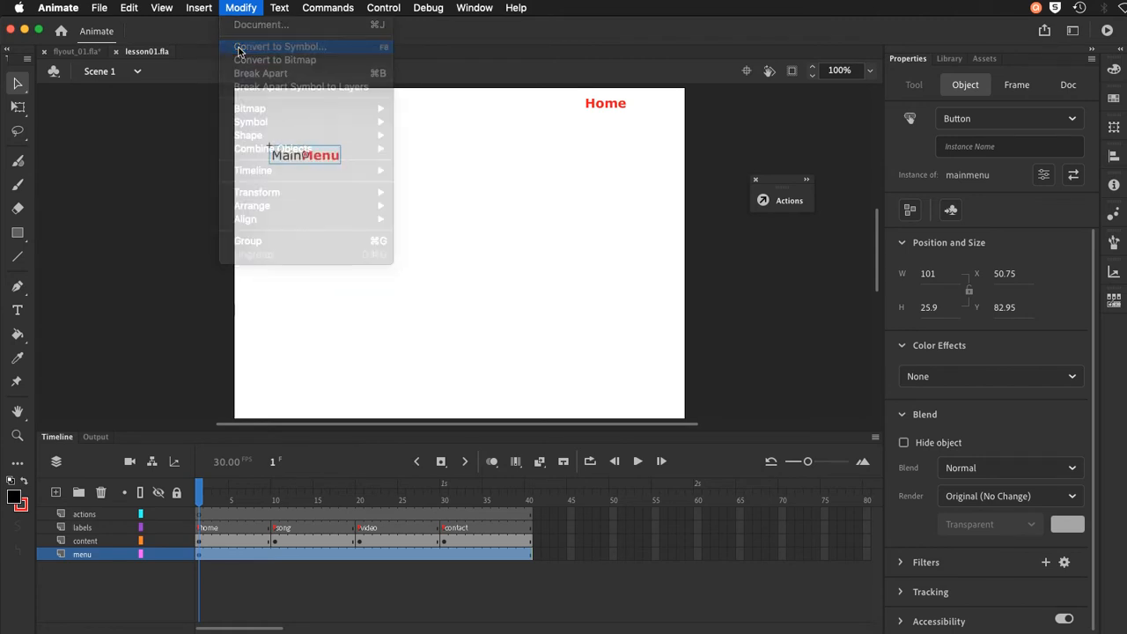
{"action": "left_click", "coordinate": [536, 181]}
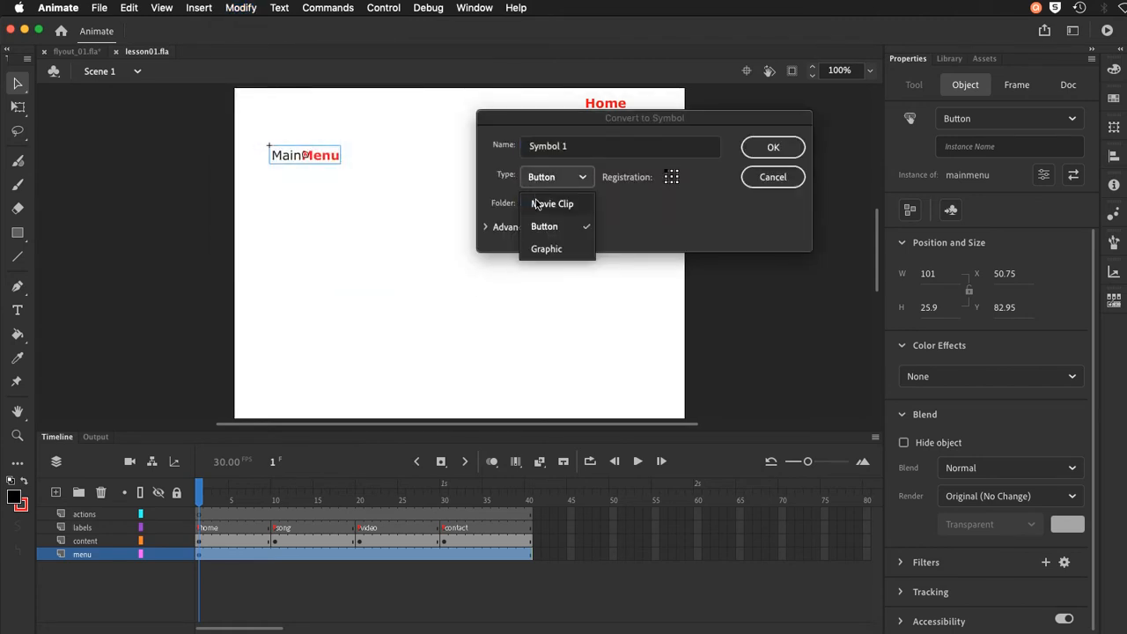
{"action": "left_click", "coordinate": [547, 204]}
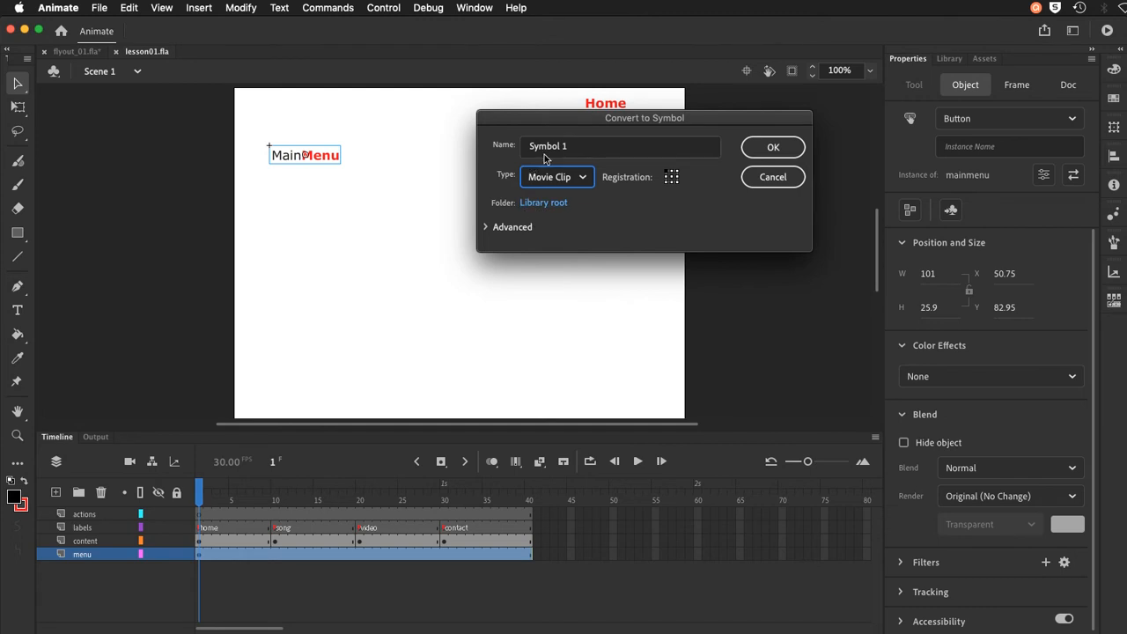
{"action": "left_click", "coordinate": [582, 149]}
{"action": "left_click_drag", "start_coordinate": [581, 149], "coordinate": [489, 138]}
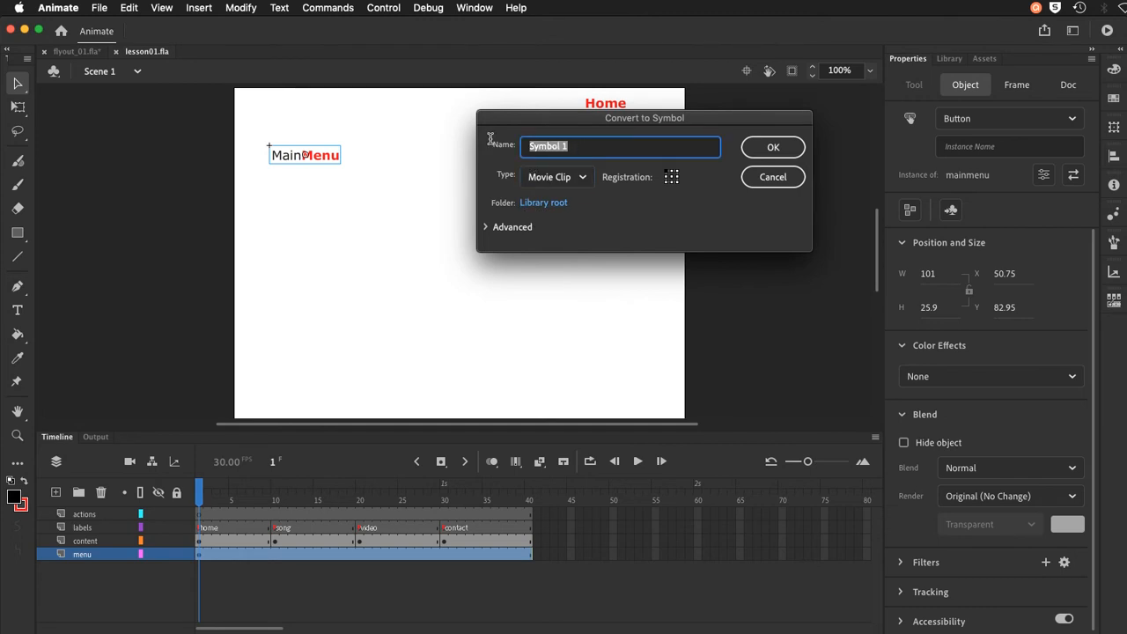
{"action": "type", "text": "menu"}
{"action": "left_click", "coordinate": [772, 148]}
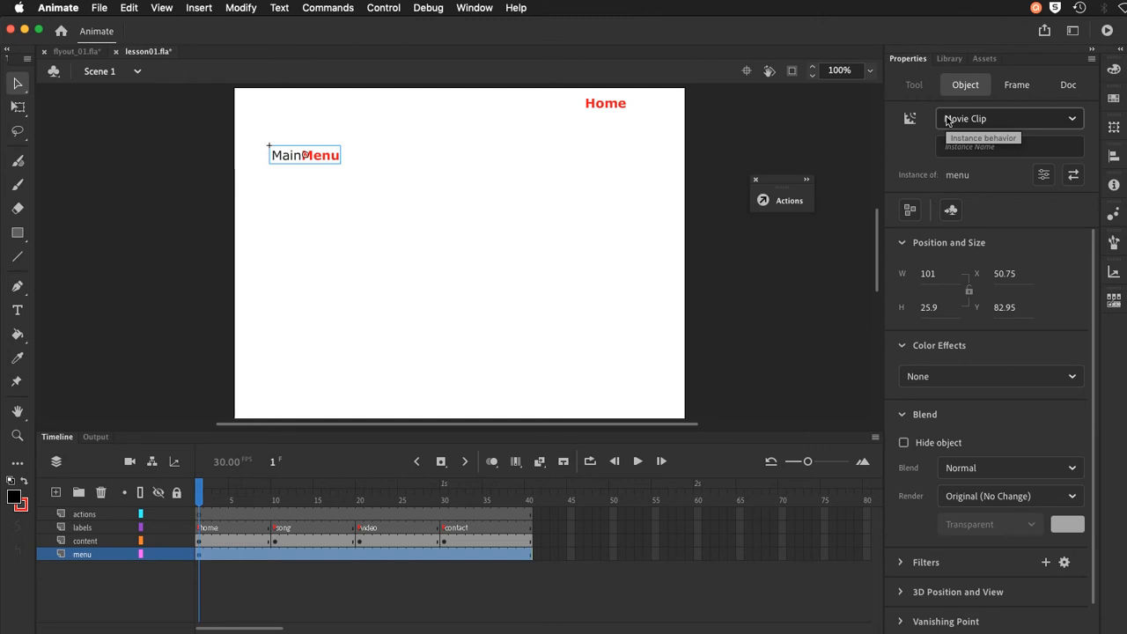
{"action": "left_click", "coordinate": [100, 9]}
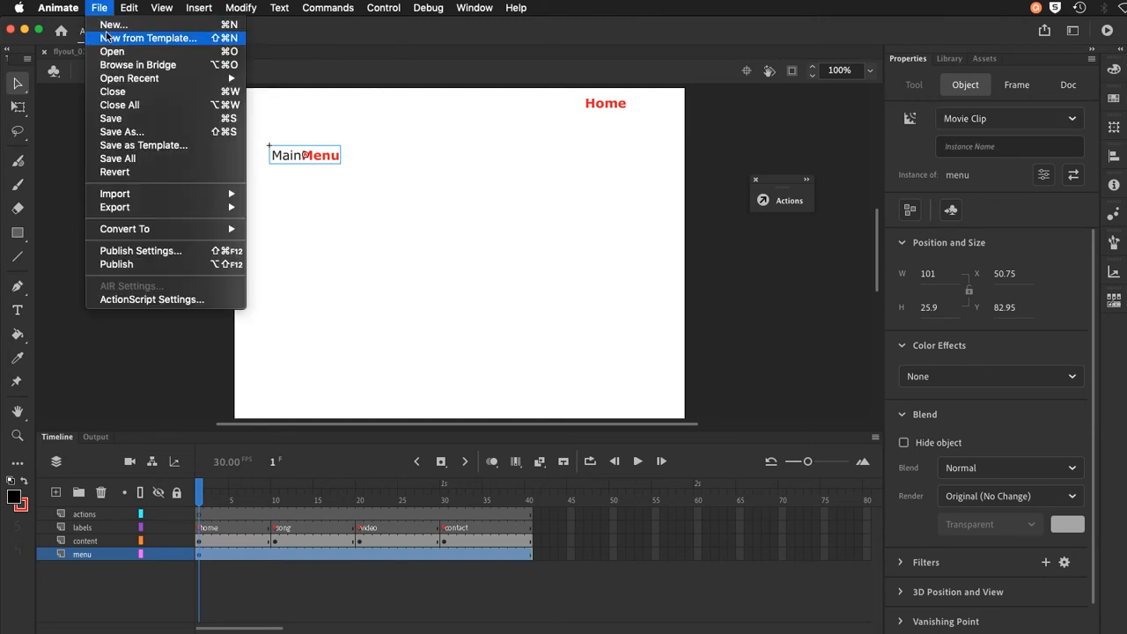
{"action": "left_click", "coordinate": [111, 118]}
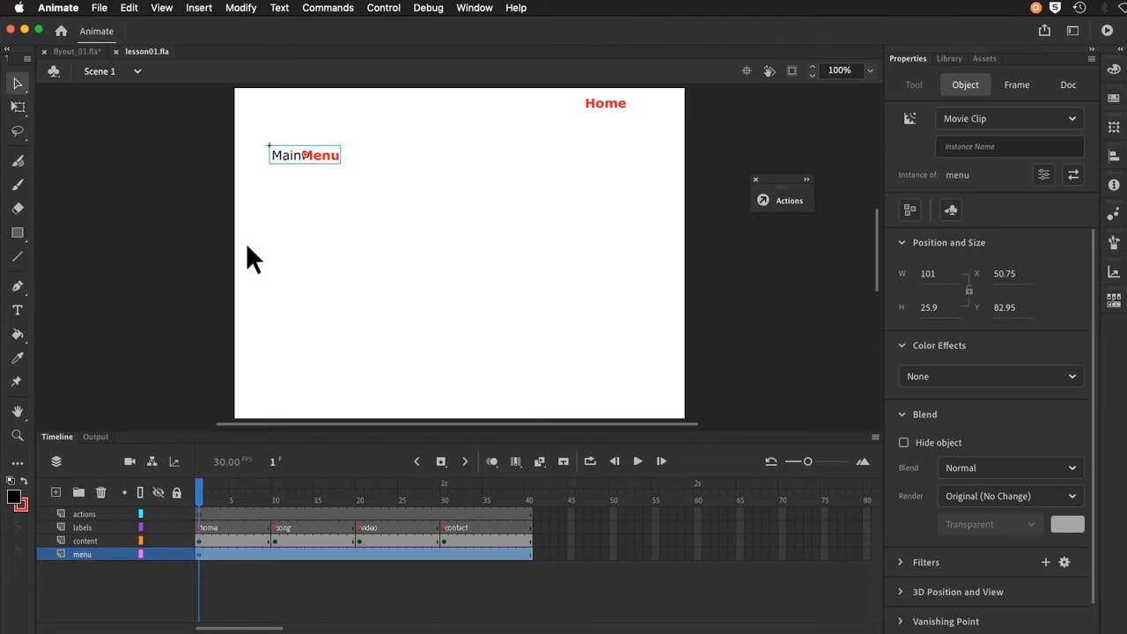
Step: Inside the menu clip, rename Layer_1 to 'menu' and add an 'invisible' layer below it
{"action": "double_click", "coordinate": [291, 158]}
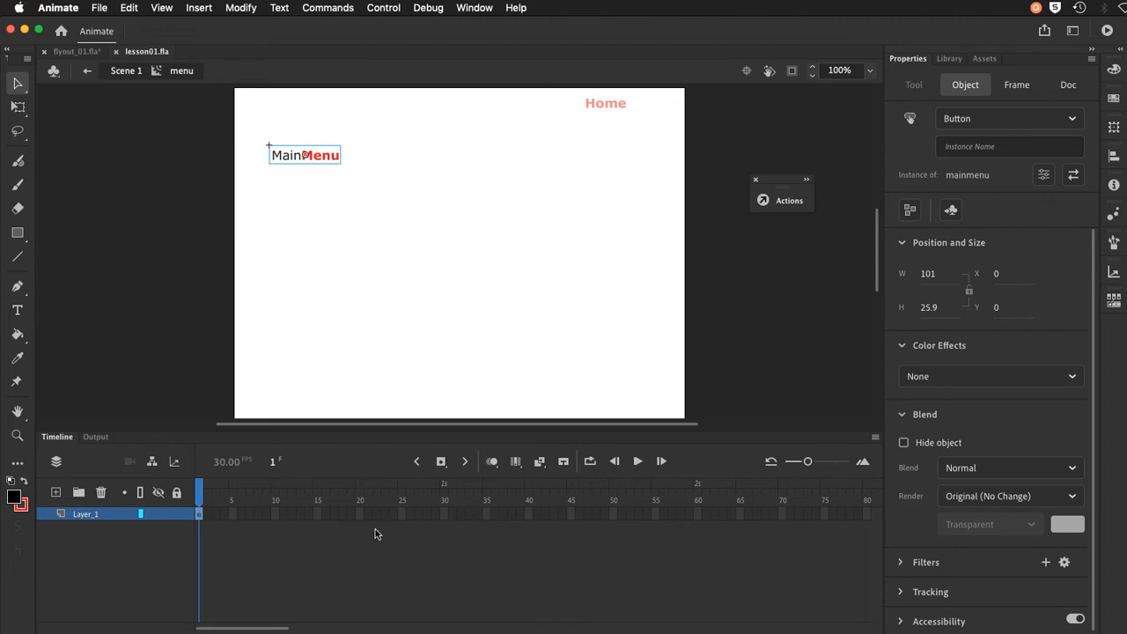
{"action": "double_click", "coordinate": [85, 515]}
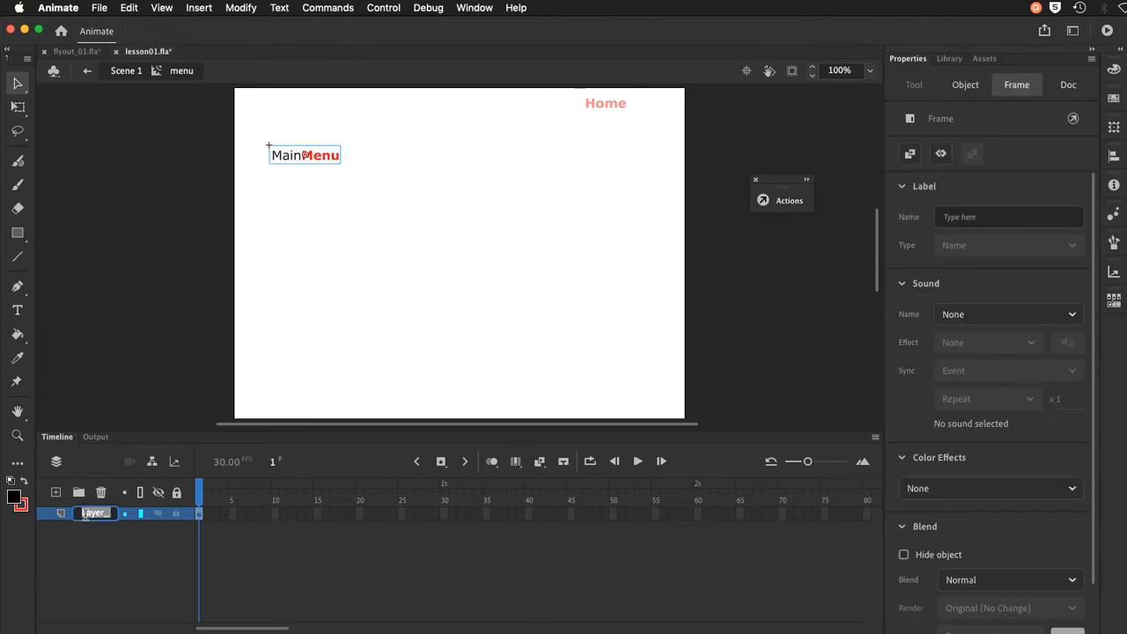
{"action": "type", "text": "menu"}
{"action": "key", "text": "Return"}
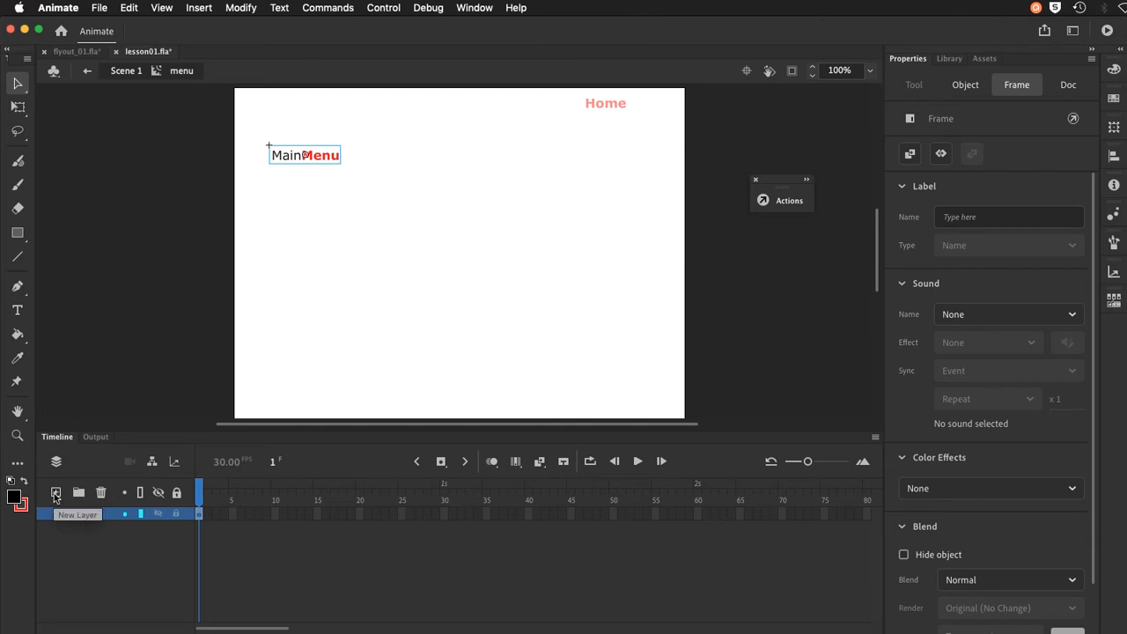
{"action": "left_click", "coordinate": [56, 493]}
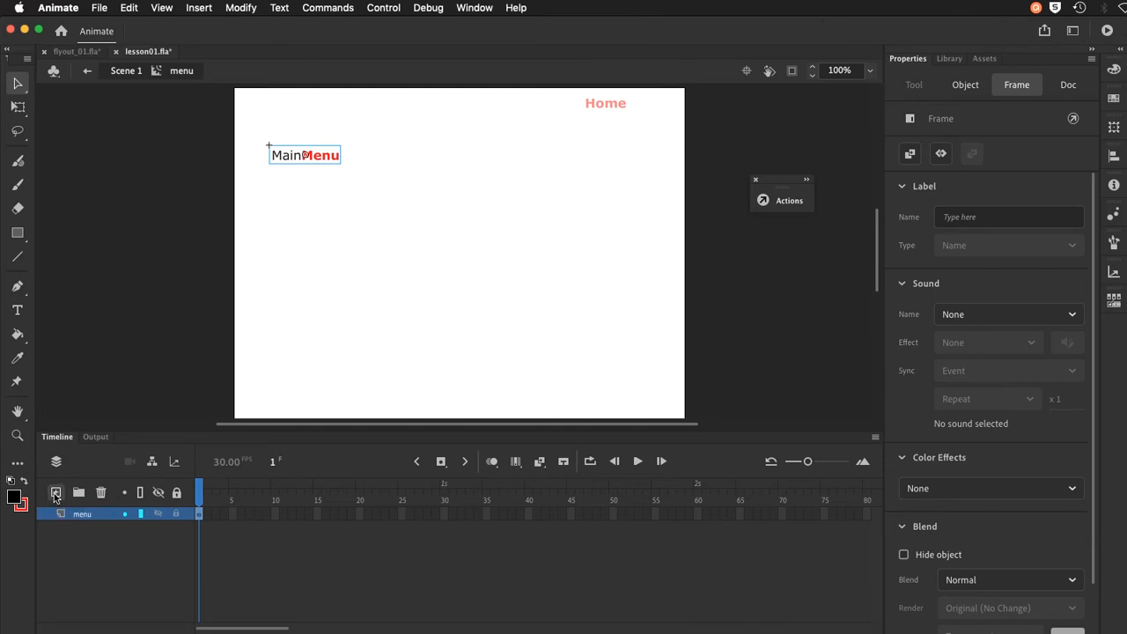
{"action": "double_click", "coordinate": [81, 515]}
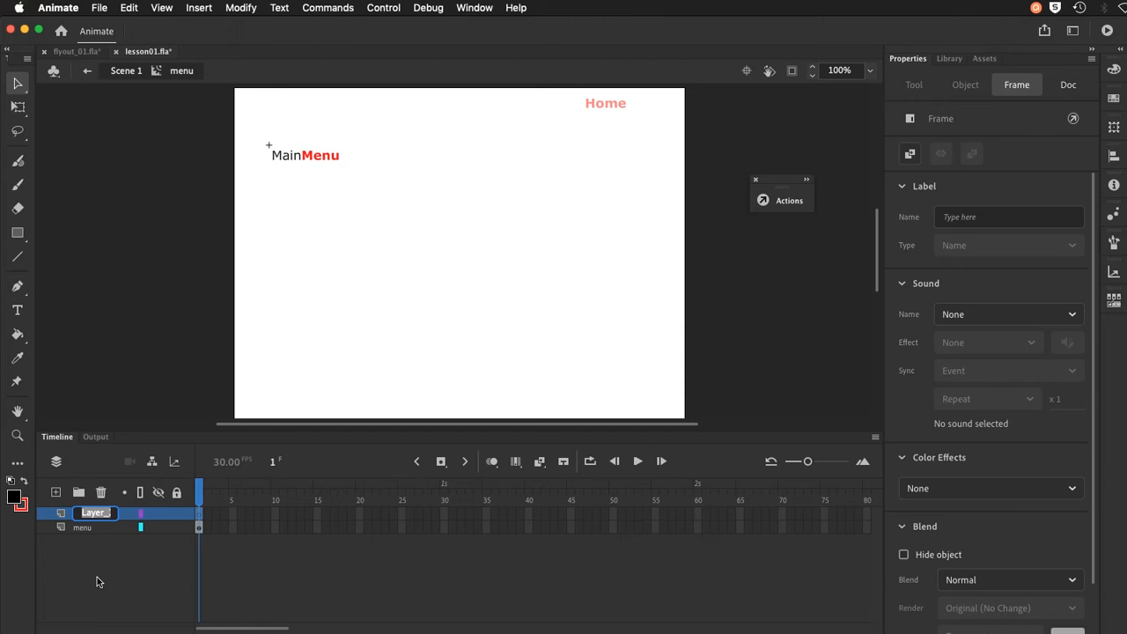
{"action": "type", "text": "invisible"}
{"action": "key", "text": "Return"}
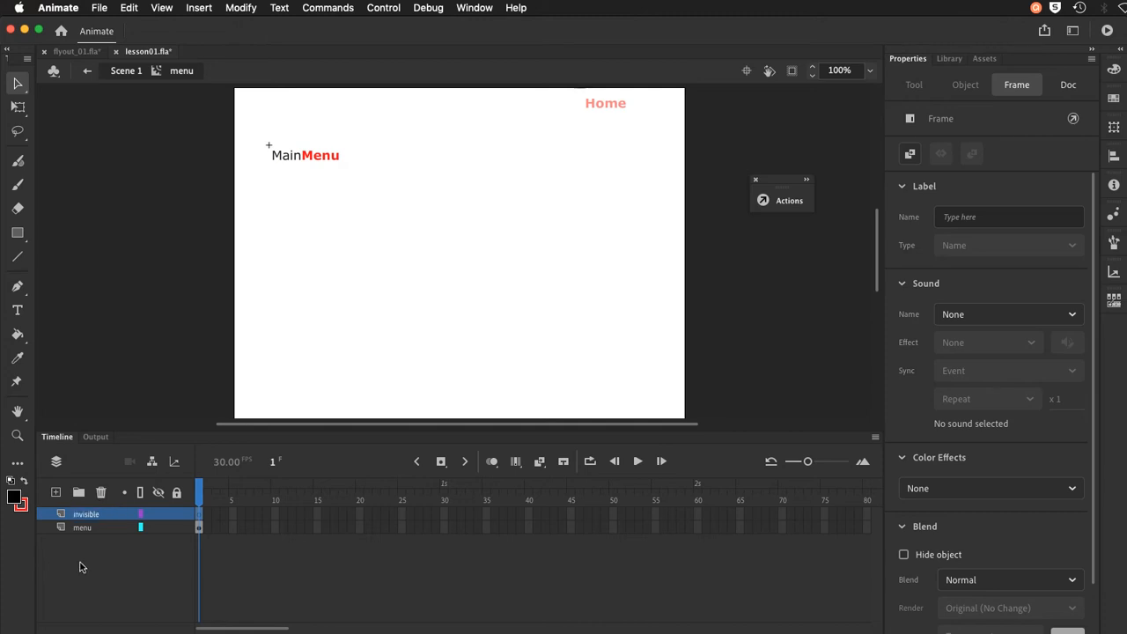
{"action": "left_click_drag", "start_coordinate": [60, 512], "coordinate": [63, 531]}
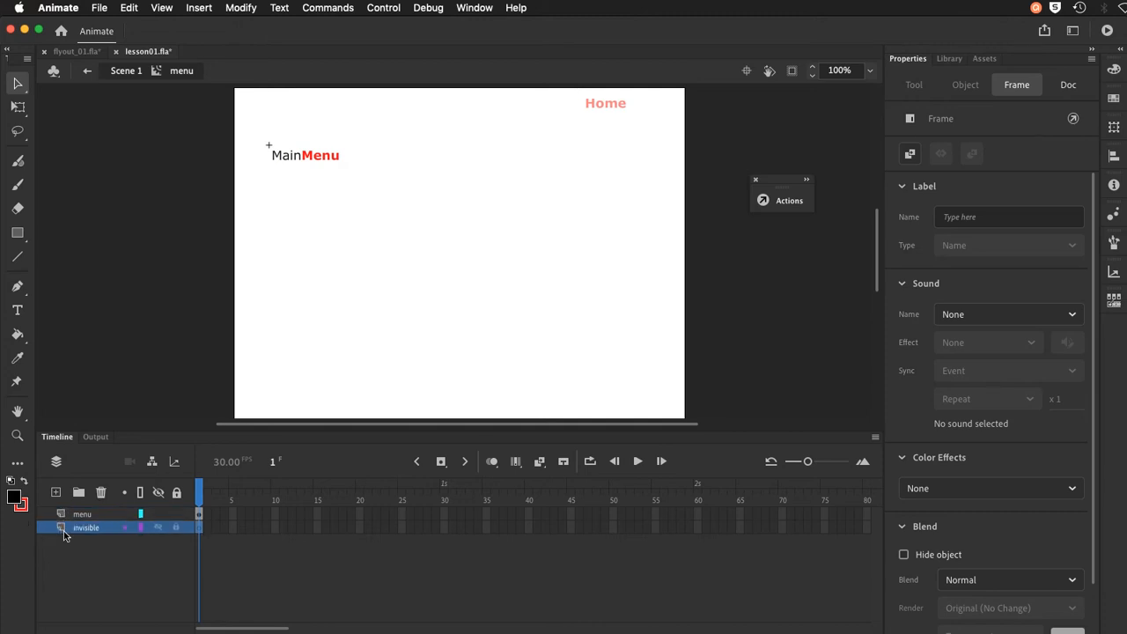
Step: Add layers named 'contact' and 'video' above the menu layer
{"action": "left_click", "coordinate": [65, 516]}
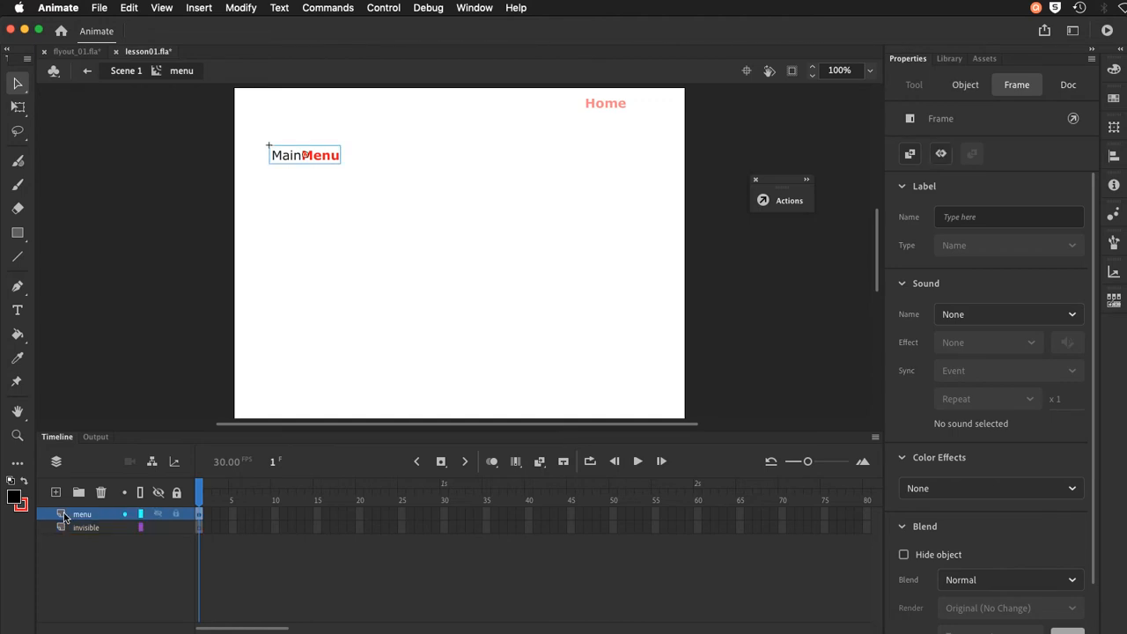
{"action": "left_click", "coordinate": [55, 492]}
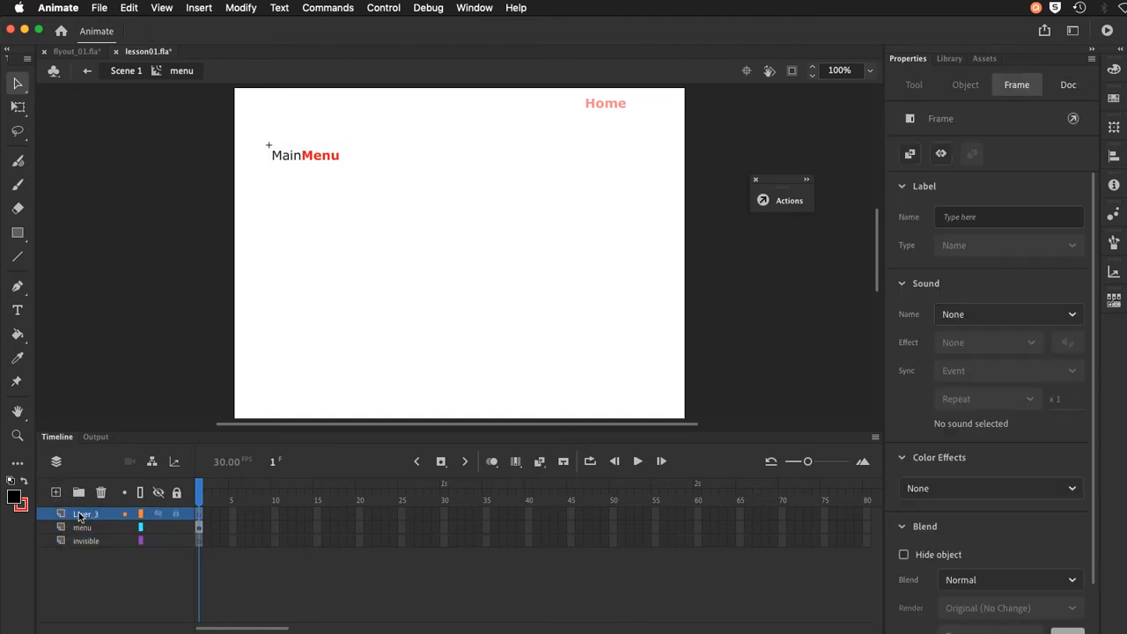
{"action": "double_click", "coordinate": [82, 515]}
{"action": "type", "text": "contact"}
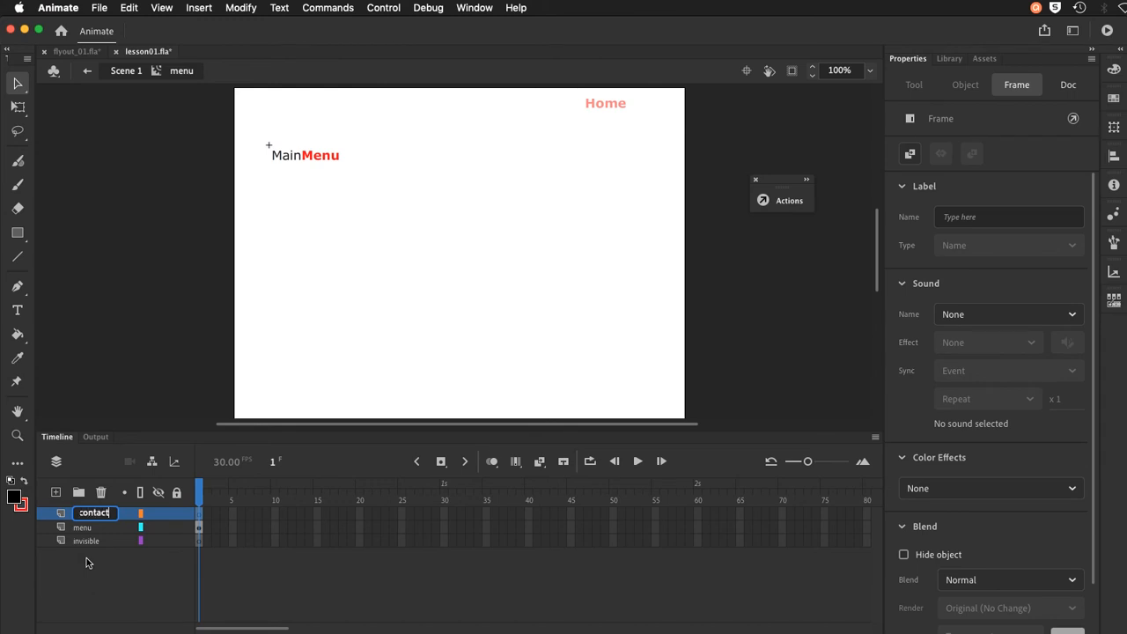
{"action": "key", "text": "Return"}
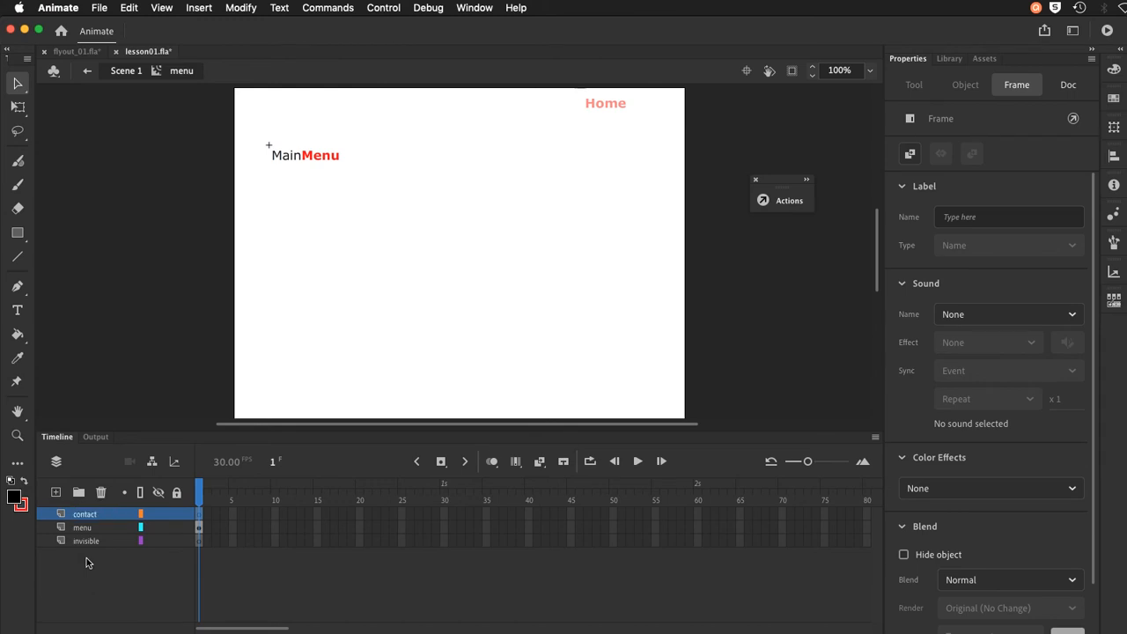
{"action": "left_click", "coordinate": [62, 494]}
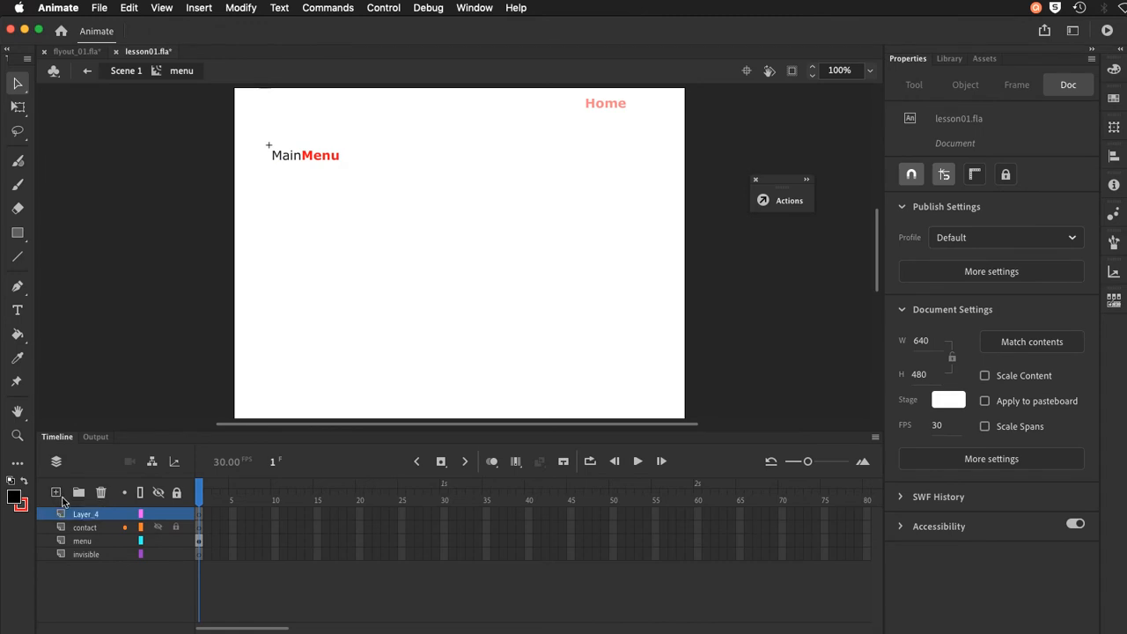
{"action": "double_click", "coordinate": [91, 514]}
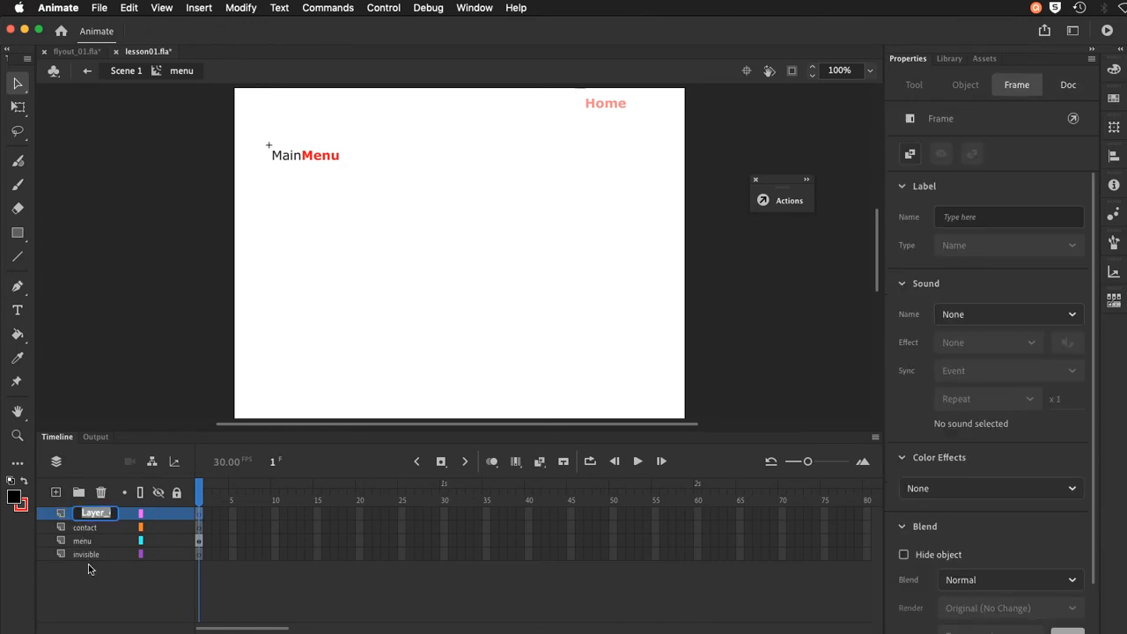
{"action": "type", "text": "video"}
{"action": "key", "text": "Return"}
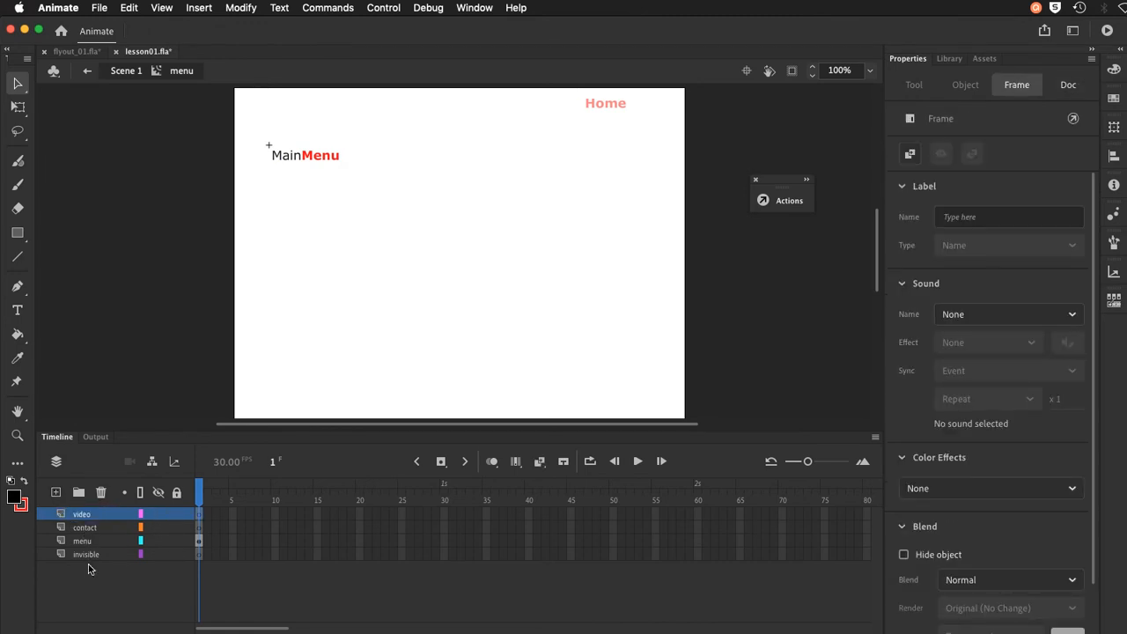
Step: Add 'song' and 'Actions' layers at the top of the layer stack
{"action": "left_click", "coordinate": [55, 492]}
{"action": "left_click", "coordinate": [79, 516]}
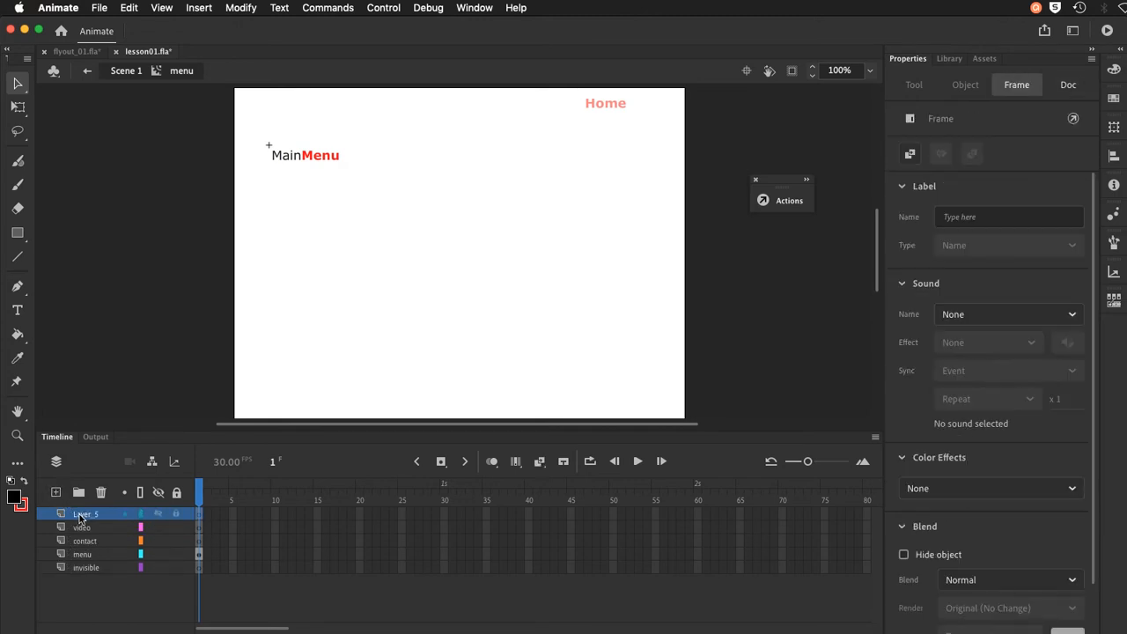
{"action": "double_click", "coordinate": [79, 516]}
{"action": "type", "text": "song"}
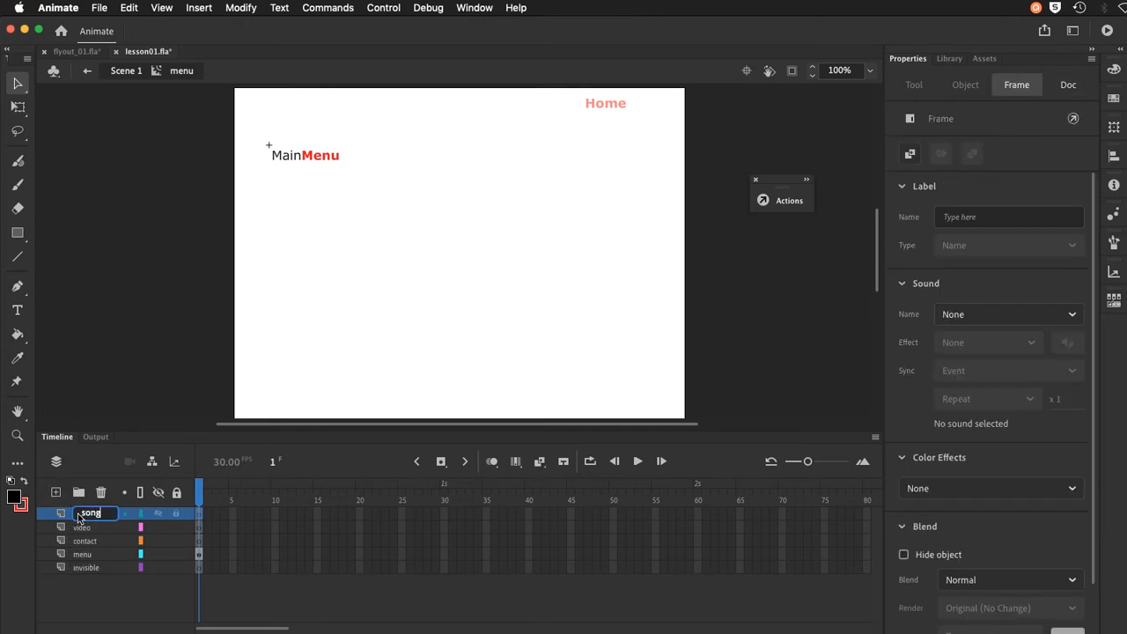
{"action": "key", "text": "Return"}
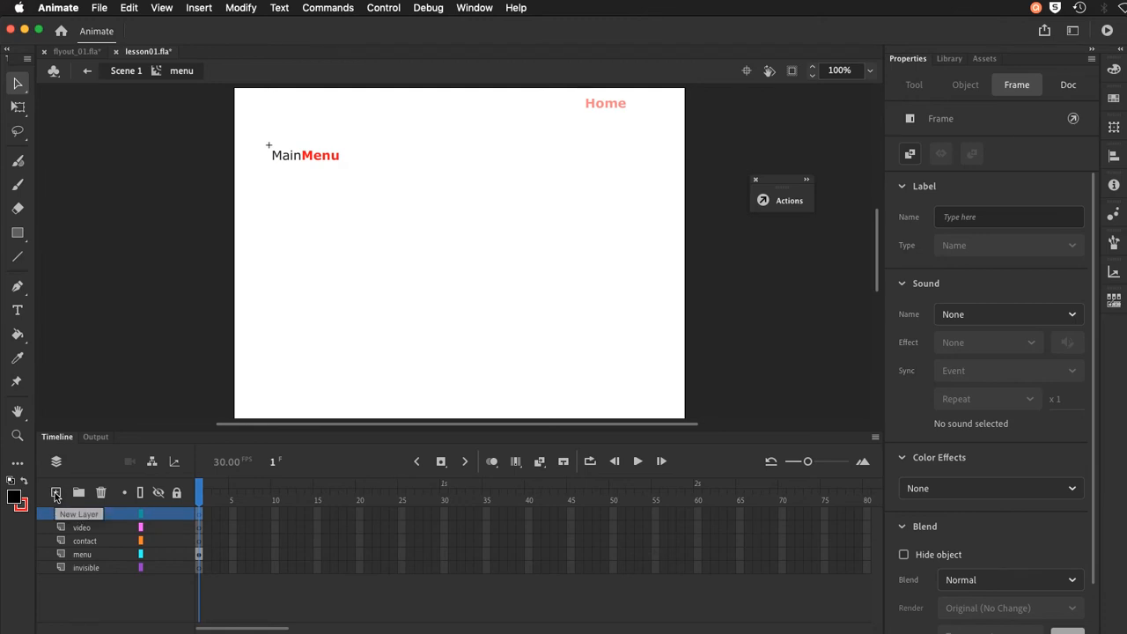
{"action": "left_click", "coordinate": [55, 496]}
{"action": "double_click", "coordinate": [79, 514]}
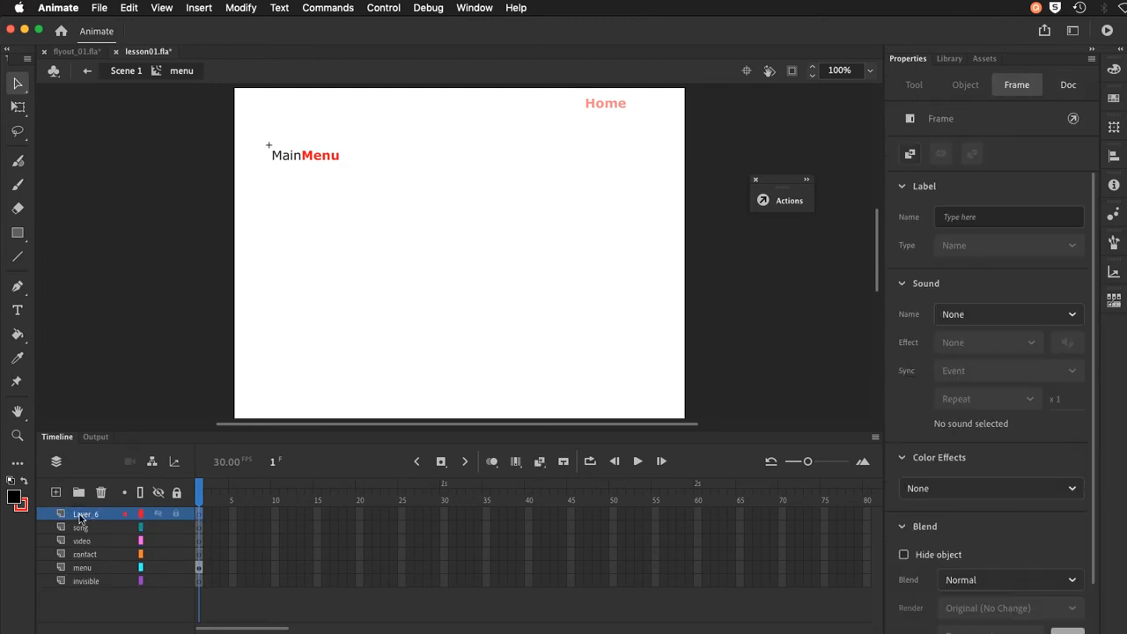
{"action": "type", "text": "Actions"}
{"action": "key", "text": "Return"}
Step: Save lesson01.fla and switch to the flyout_01.fla document
{"action": "left_click", "coordinate": [95, 7]}
{"action": "left_click", "coordinate": [121, 116]}
{"action": "left_click", "coordinate": [76, 52]}
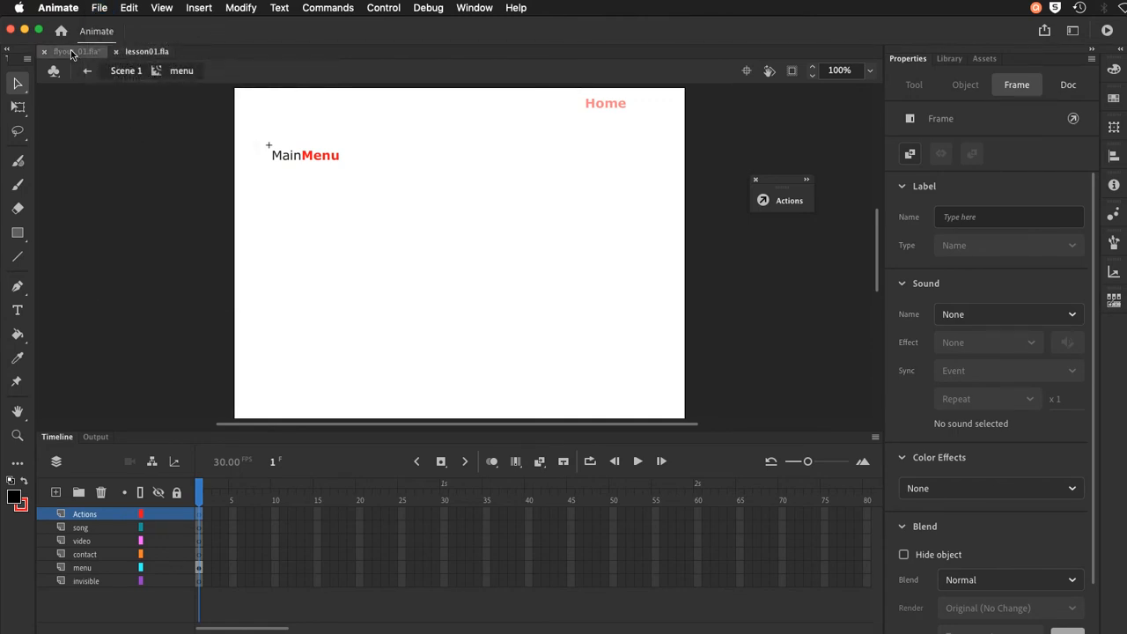
Step: Enter the MainMenu symbol in flyout_01.fla to inspect its song, video and contact tweens
{"action": "double_click", "coordinate": [264, 144]}
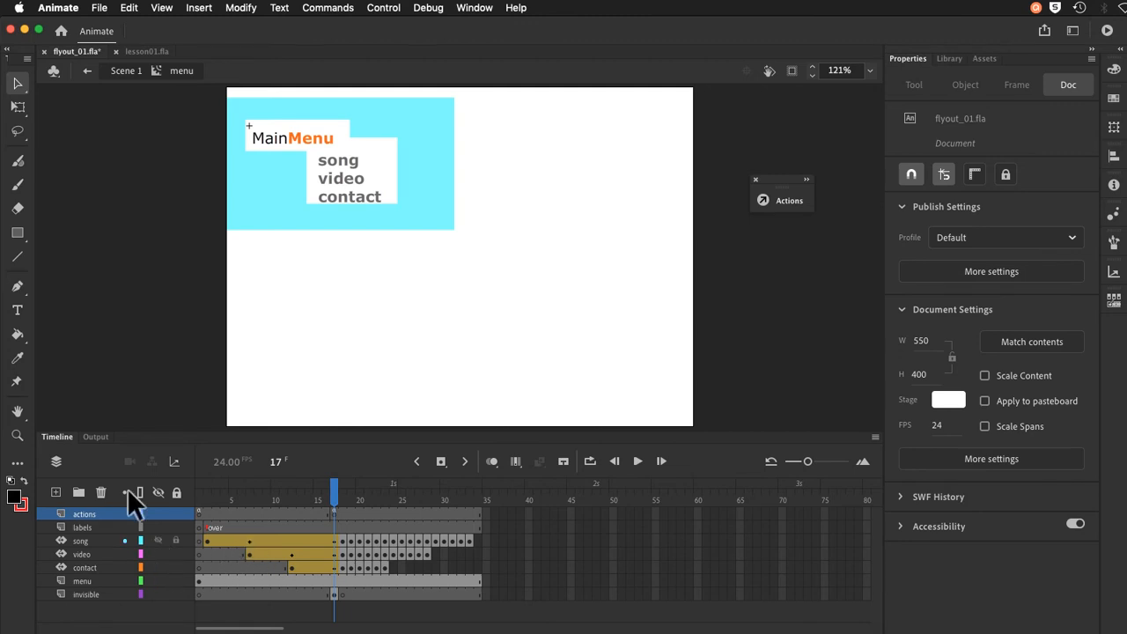
Step: In lesson01.fla, add a layer named 'labels' above the song layer
{"action": "left_click", "coordinate": [144, 51]}
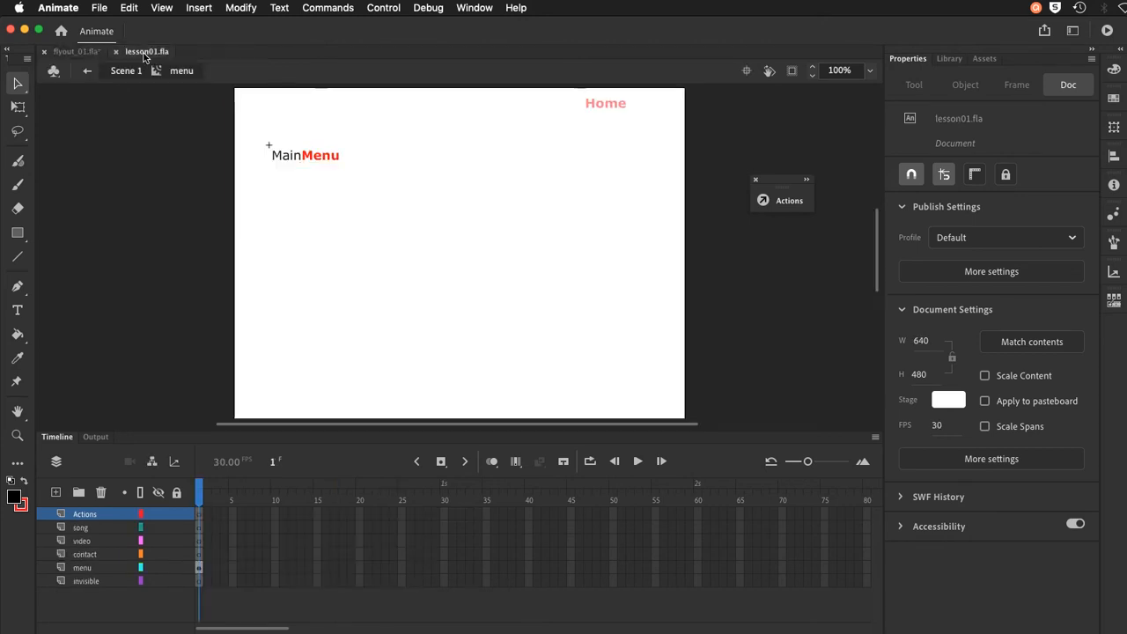
{"action": "left_click", "coordinate": [83, 530]}
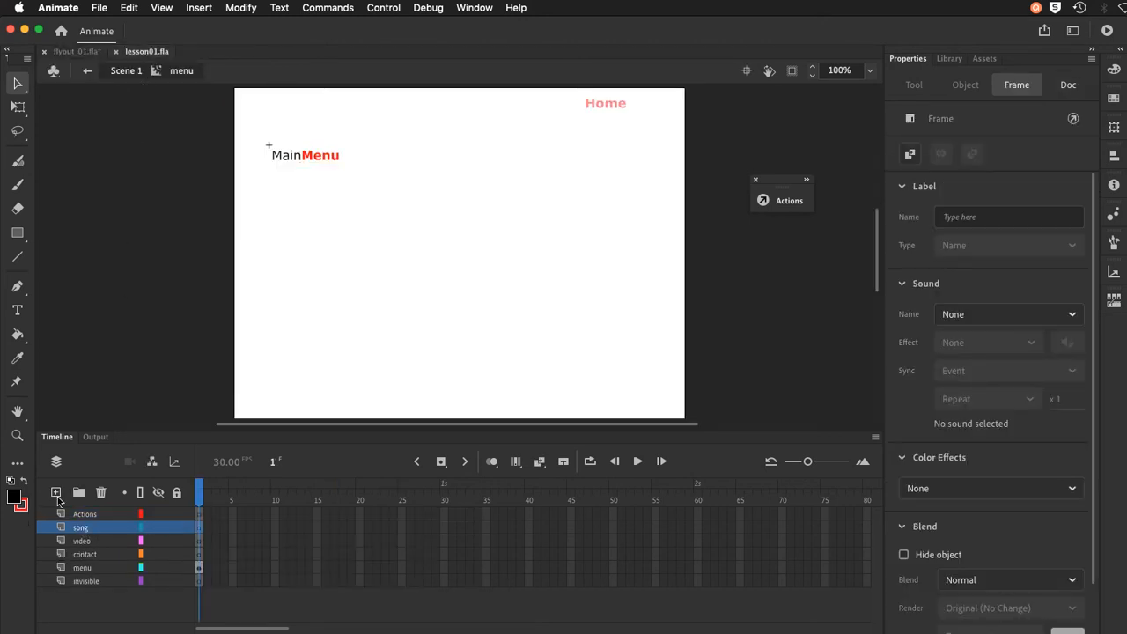
{"action": "left_click", "coordinate": [56, 493]}
{"action": "double_click", "coordinate": [80, 526]}
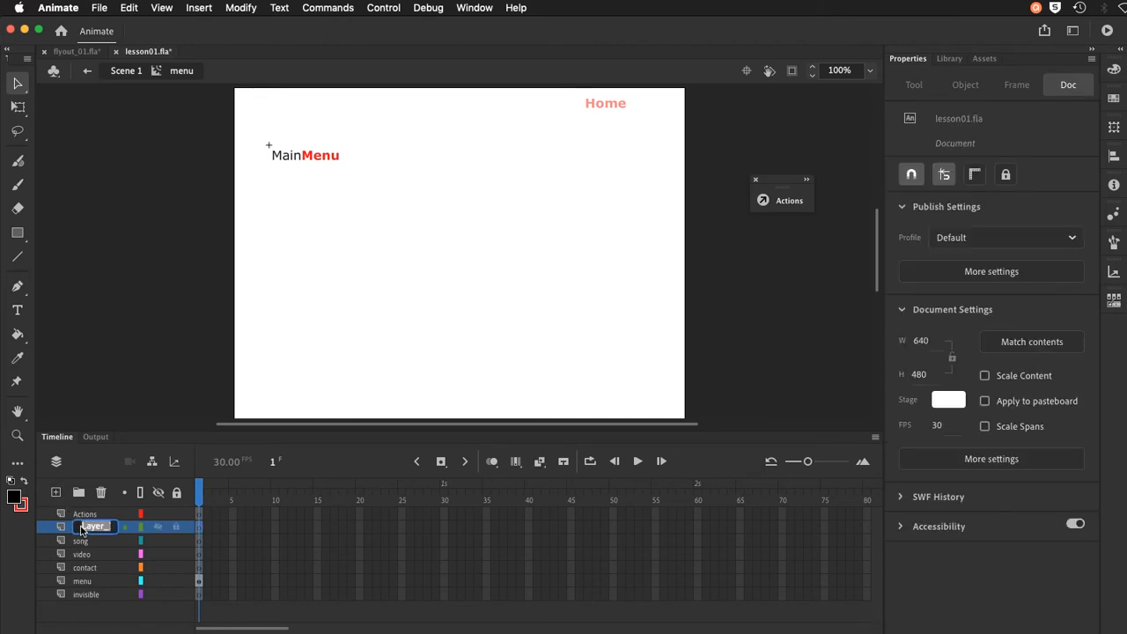
{"action": "type", "text": "labels"}
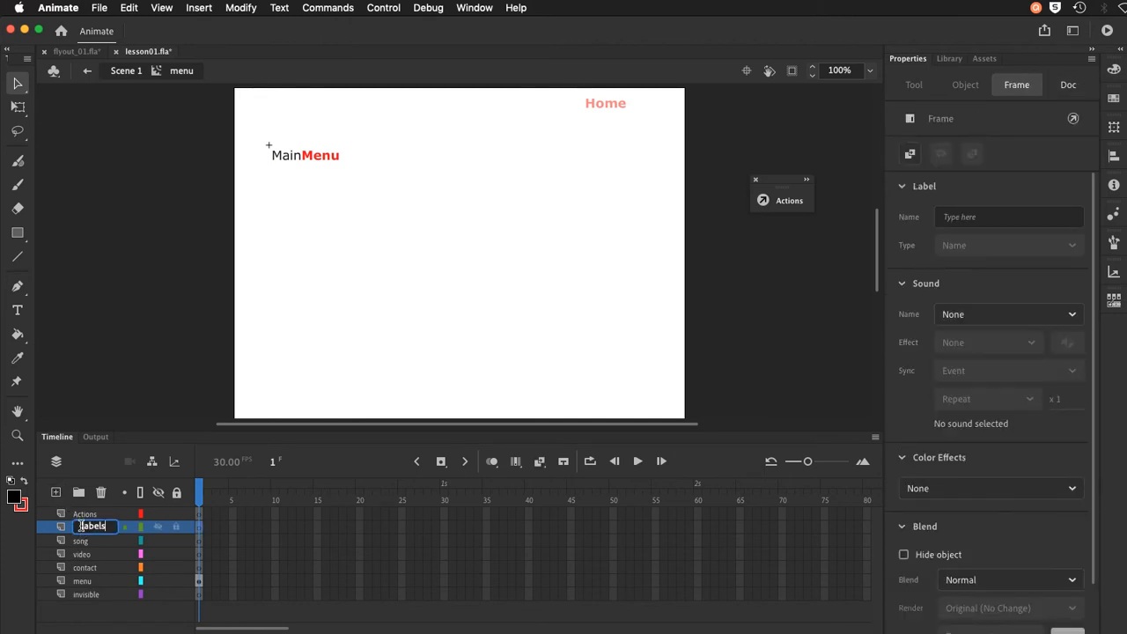
{"action": "key", "text": "Return"}
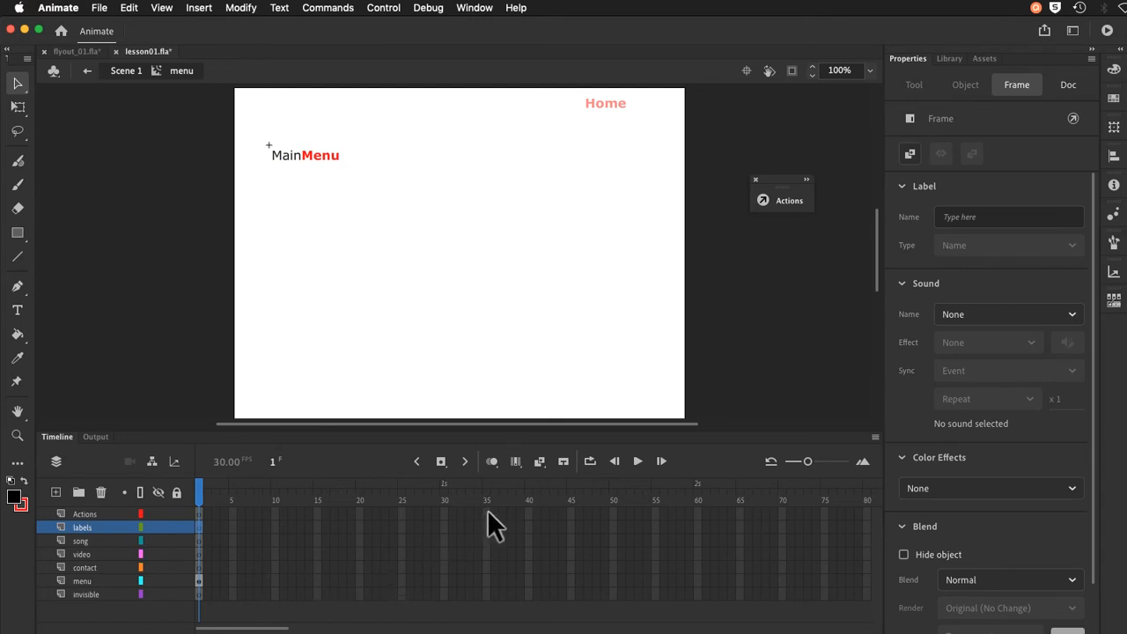
Step: Extend all layers of the menu clip to frame 35 with F5
{"action": "left_click_drag", "start_coordinate": [487, 513], "coordinate": [485, 595]}
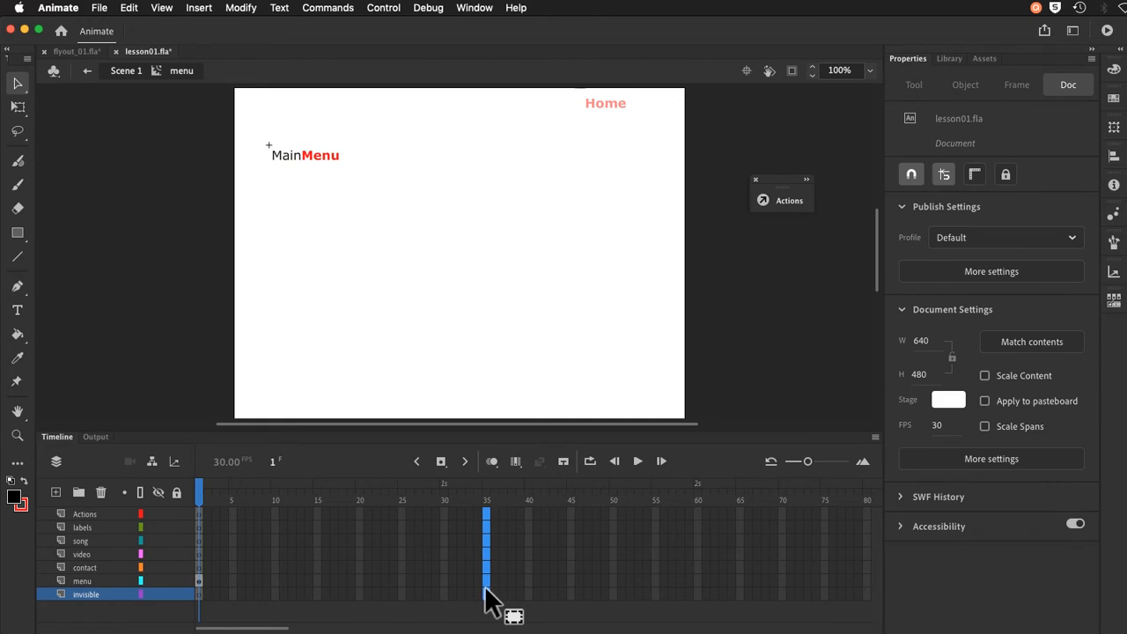
{"action": "key", "text": "F5"}
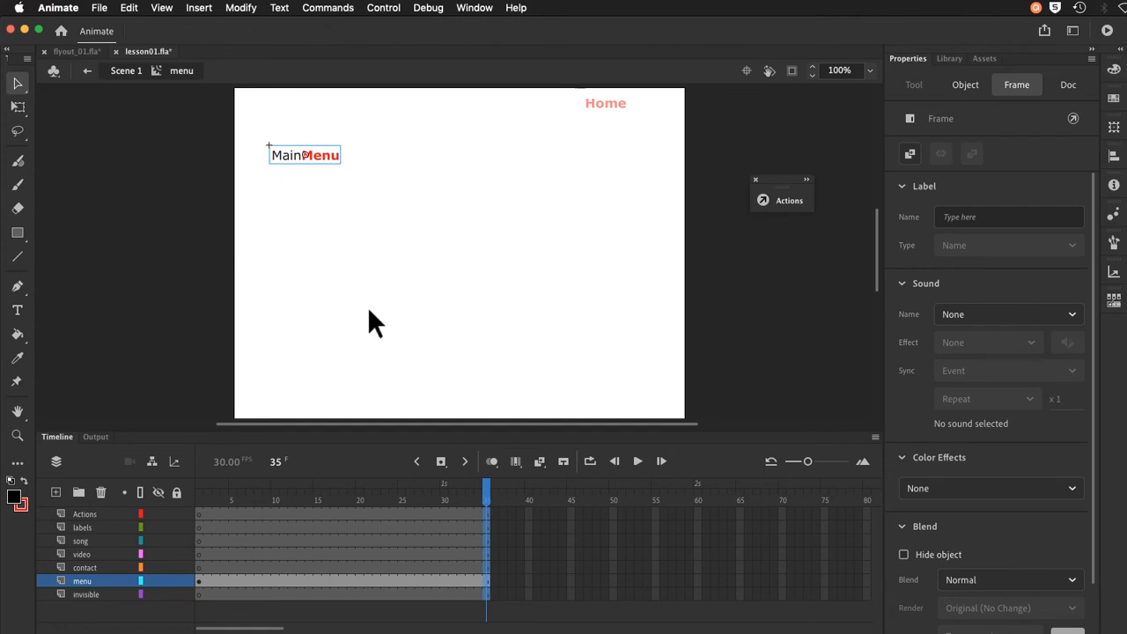
{"action": "left_click", "coordinate": [201, 541]}
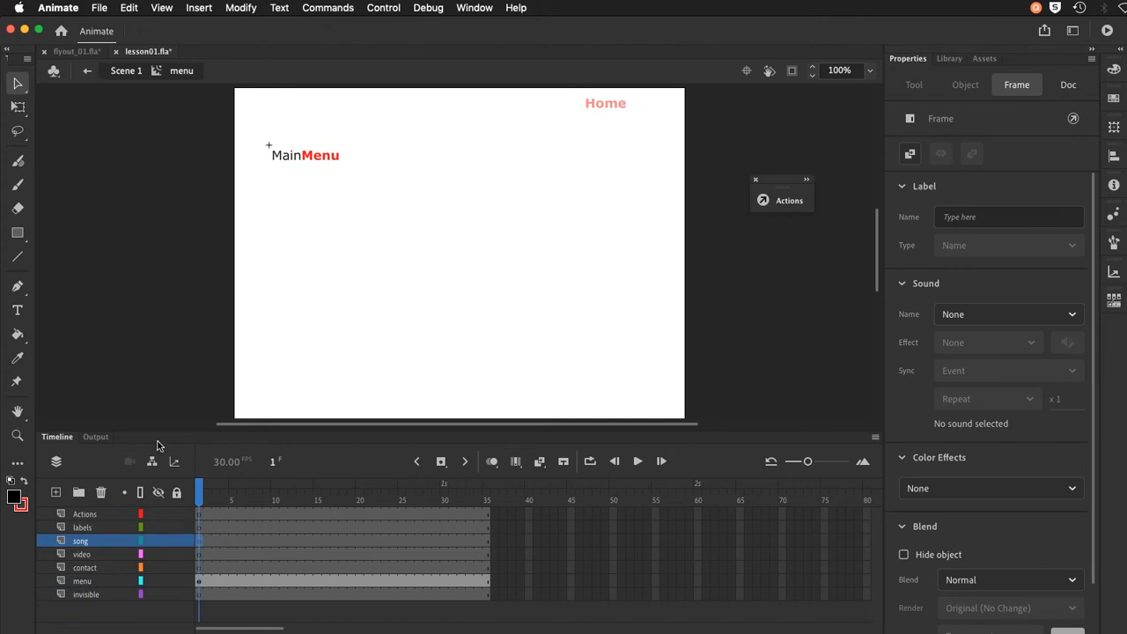
{"action": "left_click", "coordinate": [17, 311]}
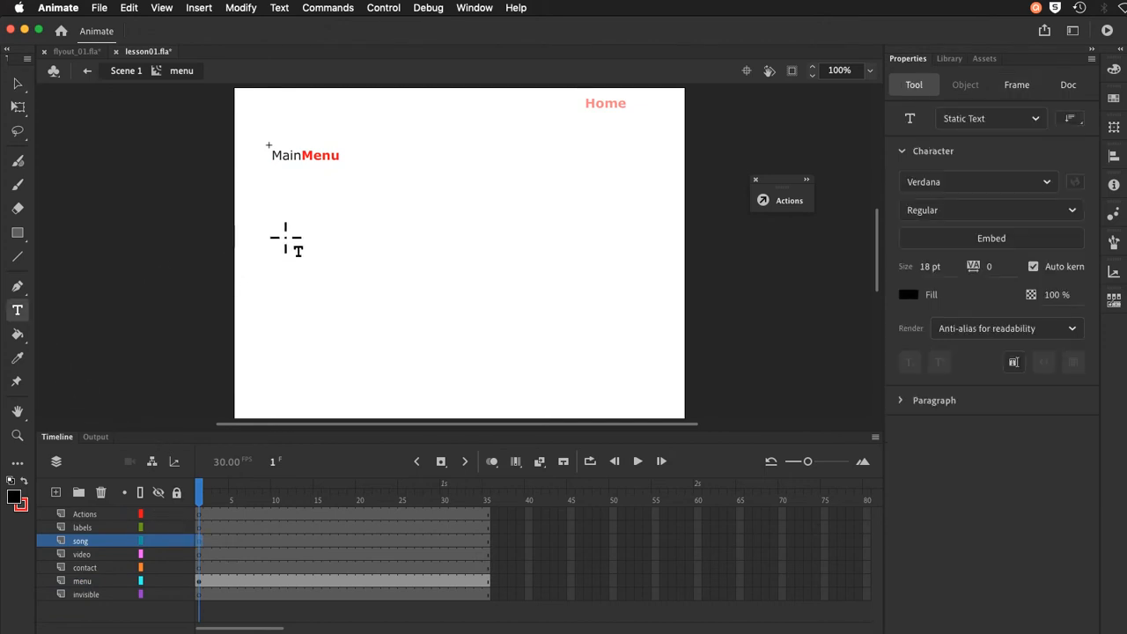
Step: Type 'Song' in a new text box below MainMenu and make it Verdana Bold 18 pt
{"action": "left_click", "coordinate": [317, 181]}
{"action": "type", "text": "s"}
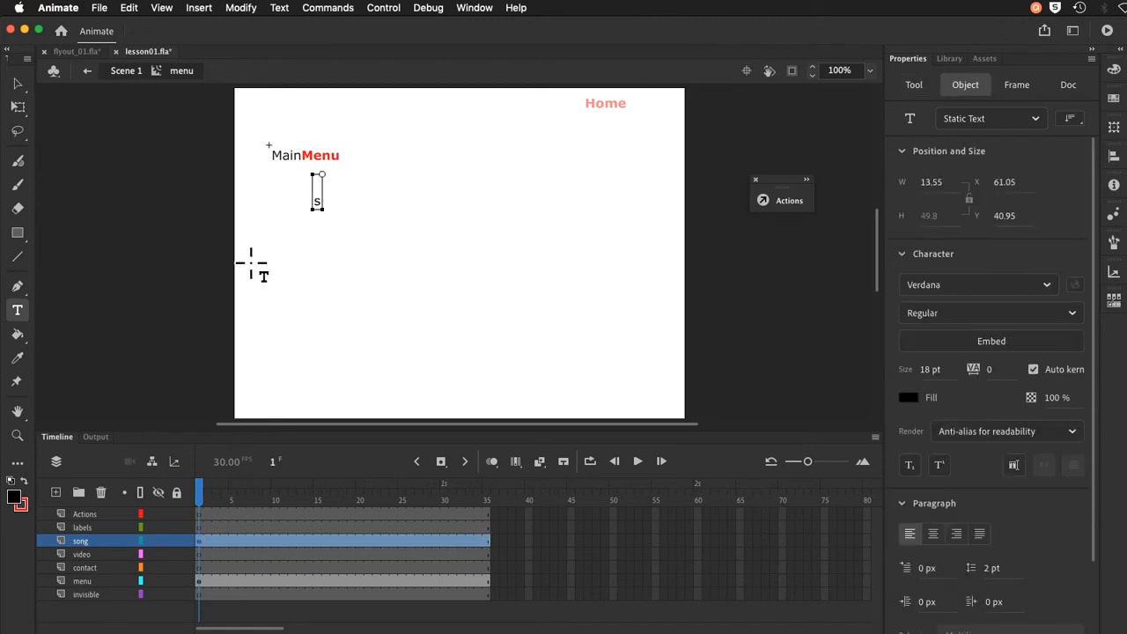
{"action": "type", "text": "ong"}
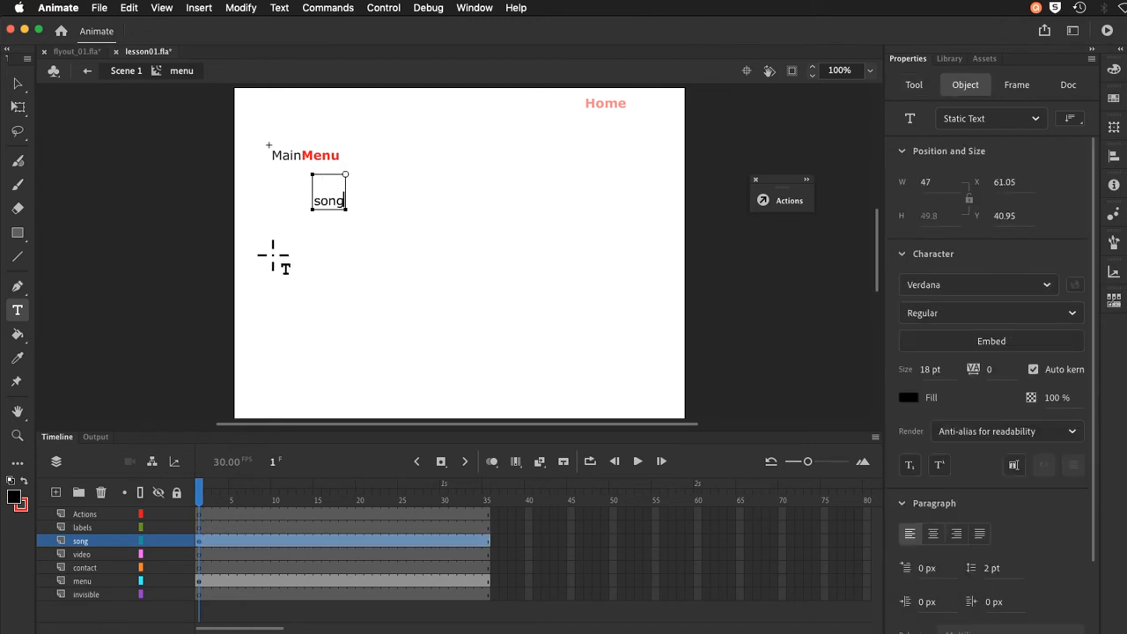
{"action": "left_click", "coordinate": [318, 209]}
{"action": "key", "text": "BackSpace"}
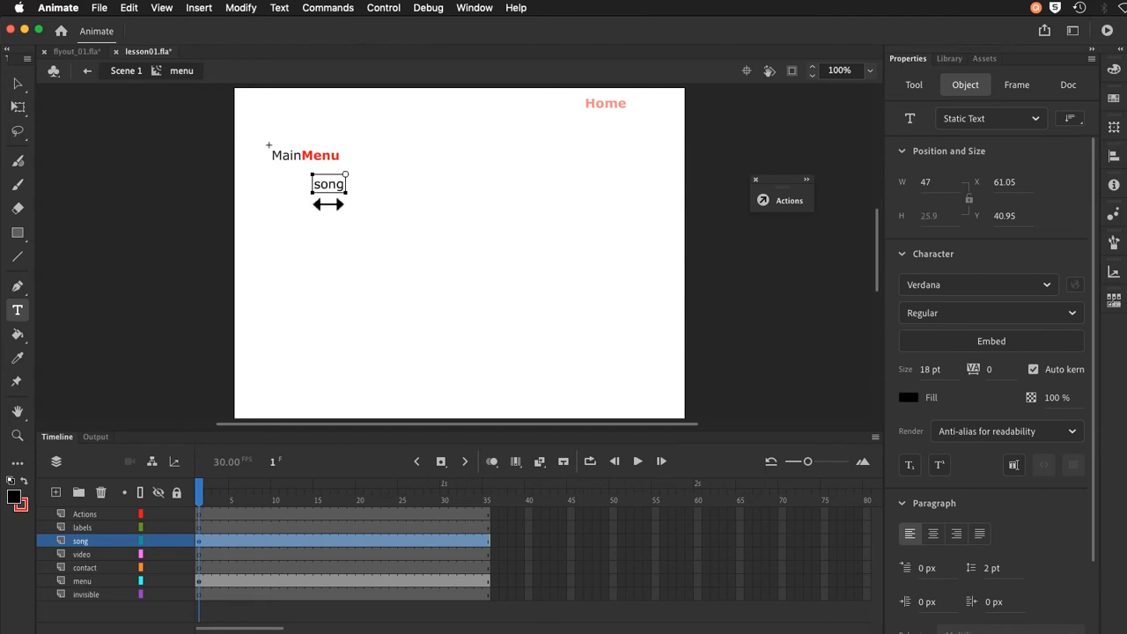
{"action": "double_click", "coordinate": [325, 194]}
{"action": "left_click", "coordinate": [325, 199]}
{"action": "double_click", "coordinate": [325, 199]}
{"action": "type", "text": "Song"}
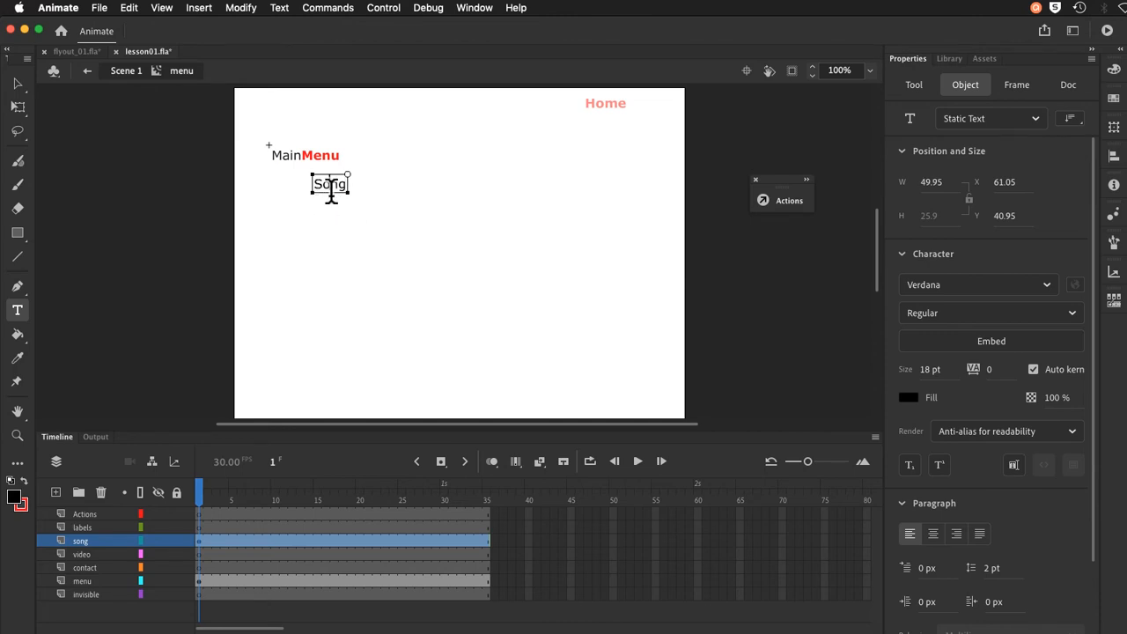
{"action": "double_click", "coordinate": [329, 186]}
{"action": "left_click", "coordinate": [1072, 315]}
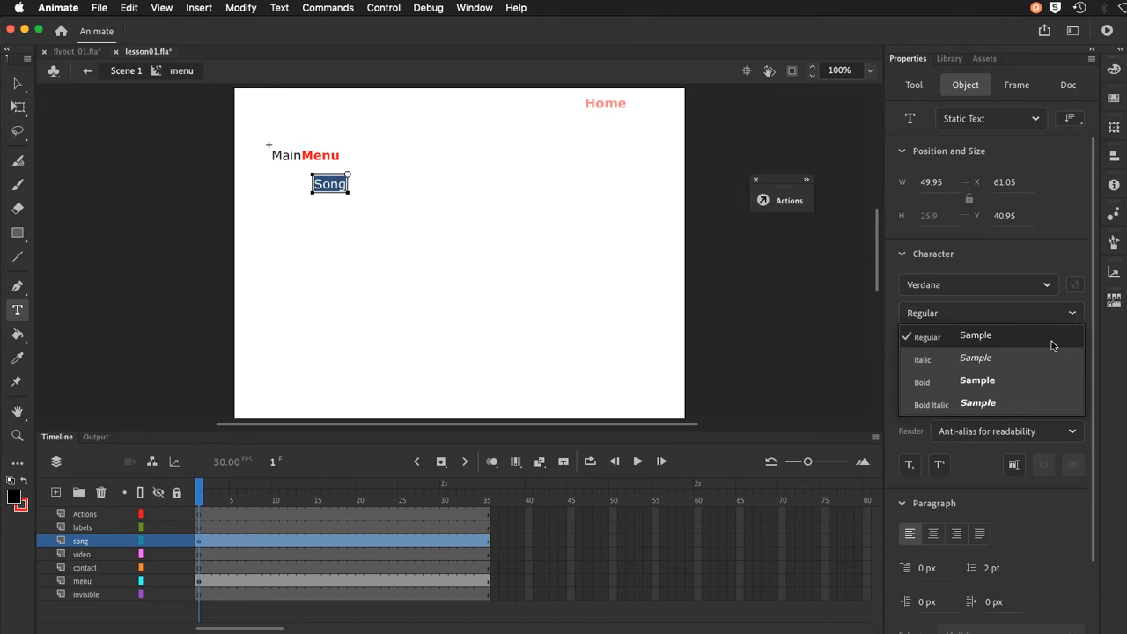
{"action": "left_click", "coordinate": [975, 379]}
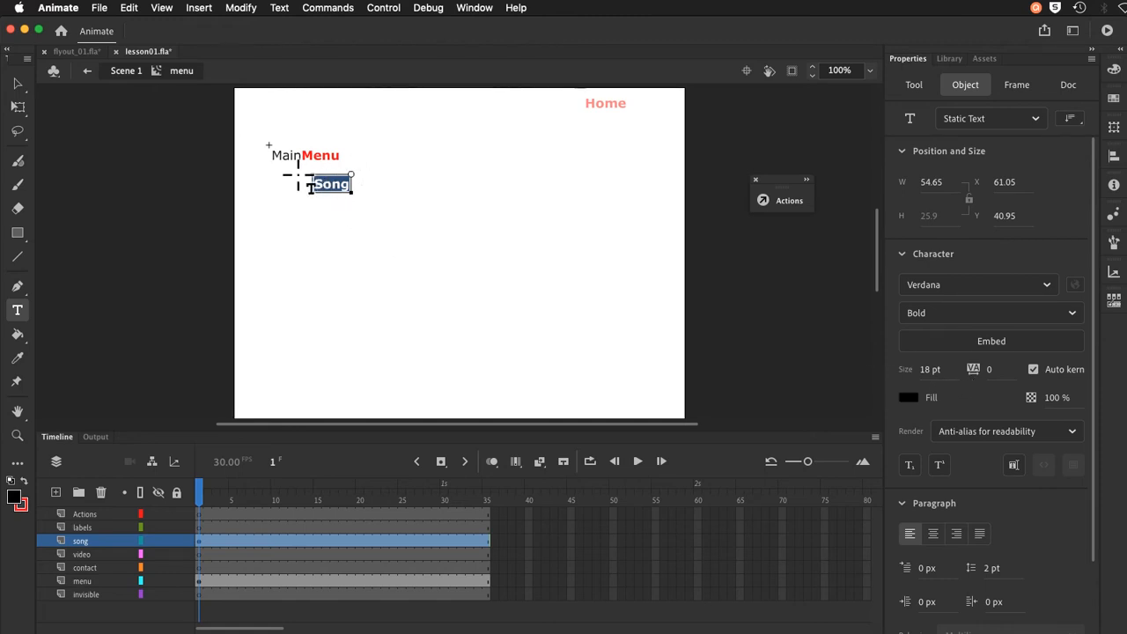
Step: Position the Song text under MainMenu and colour it dark grey #333333
{"action": "left_click", "coordinate": [17, 84]}
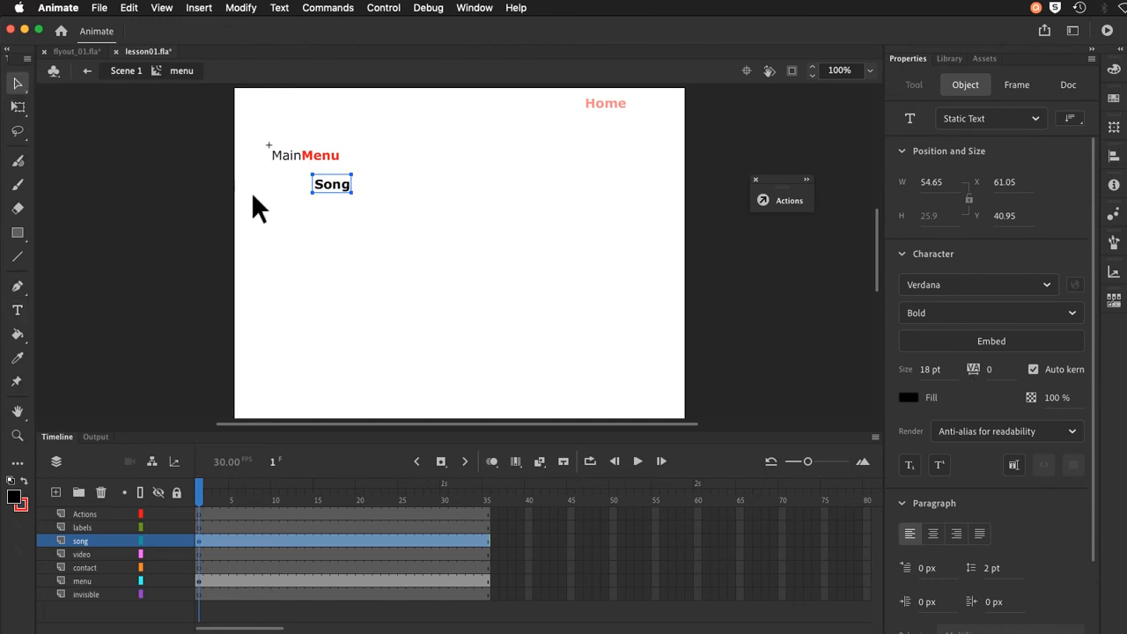
{"action": "mouse_move", "coordinate": [341, 178]}
{"action": "left_mouse_down"}
{"action": "mouse_move", "coordinate": [303, 179]}
{"action": "mouse_move", "coordinate": [325, 183]}
{"action": "left_mouse_up"}
{"action": "key", "text": "t"}
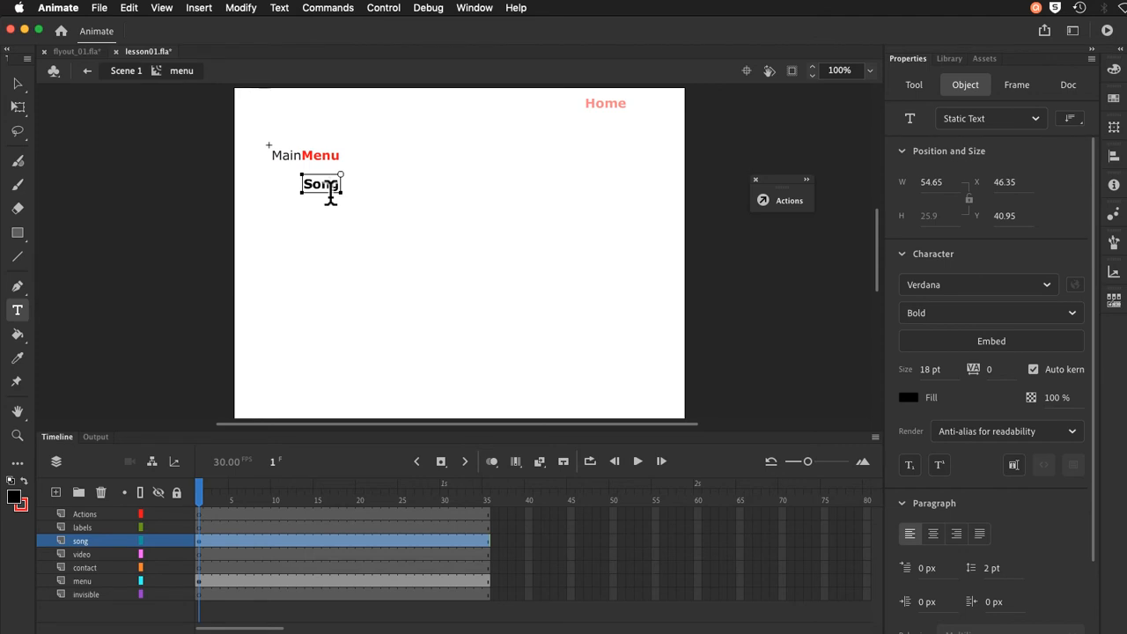
{"action": "double_click", "coordinate": [329, 188]}
{"action": "left_click", "coordinate": [907, 398]}
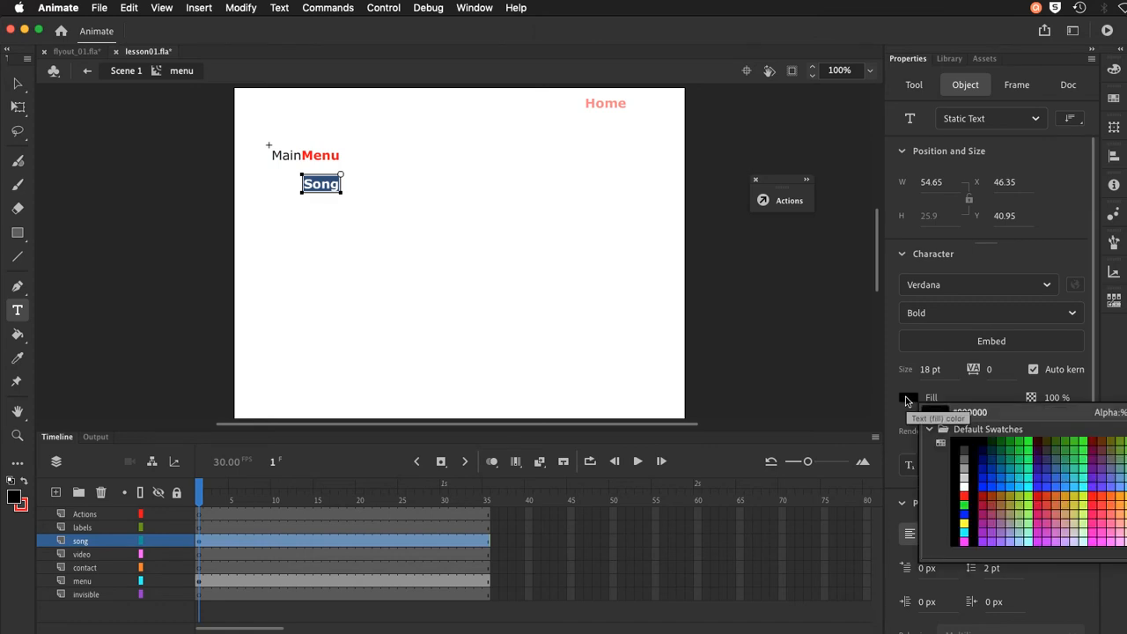
{"action": "left_click", "coordinate": [967, 469]}
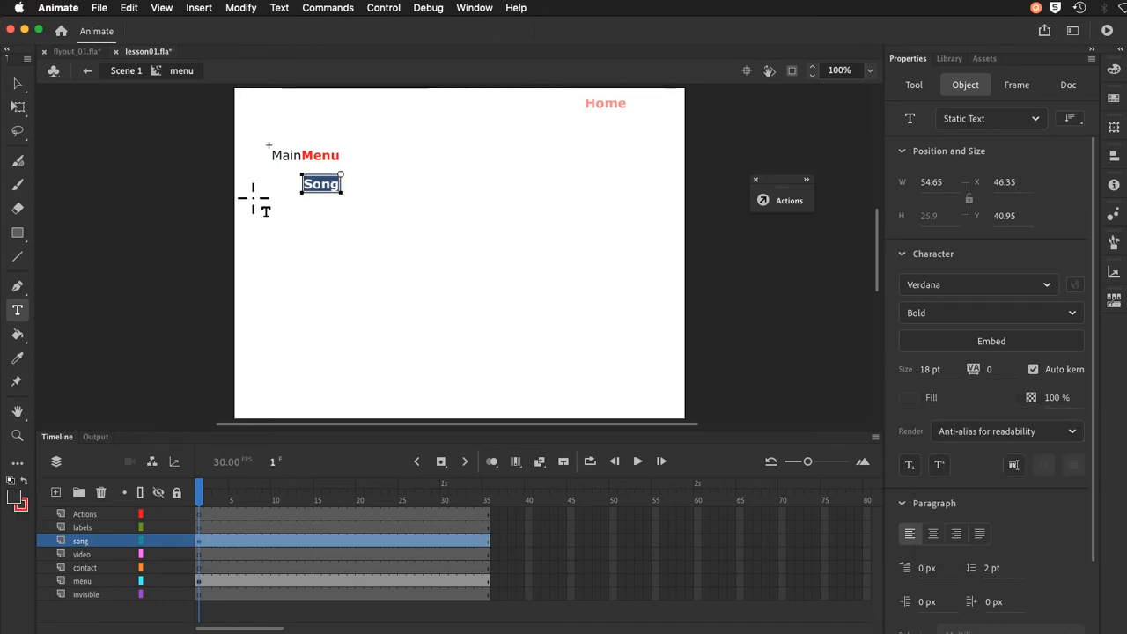
{"action": "left_click", "coordinate": [16, 83]}
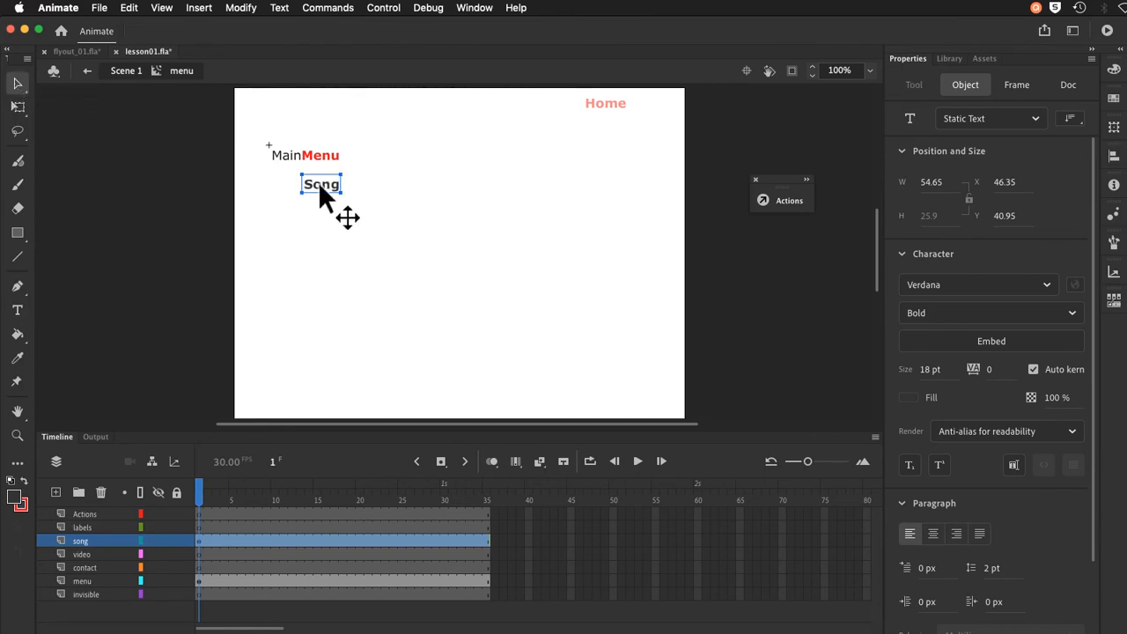
Step: Make the Song text a Button symbol named 'song', then bring up flyout_01.fla for reference
{"action": "left_click", "coordinate": [240, 8]}
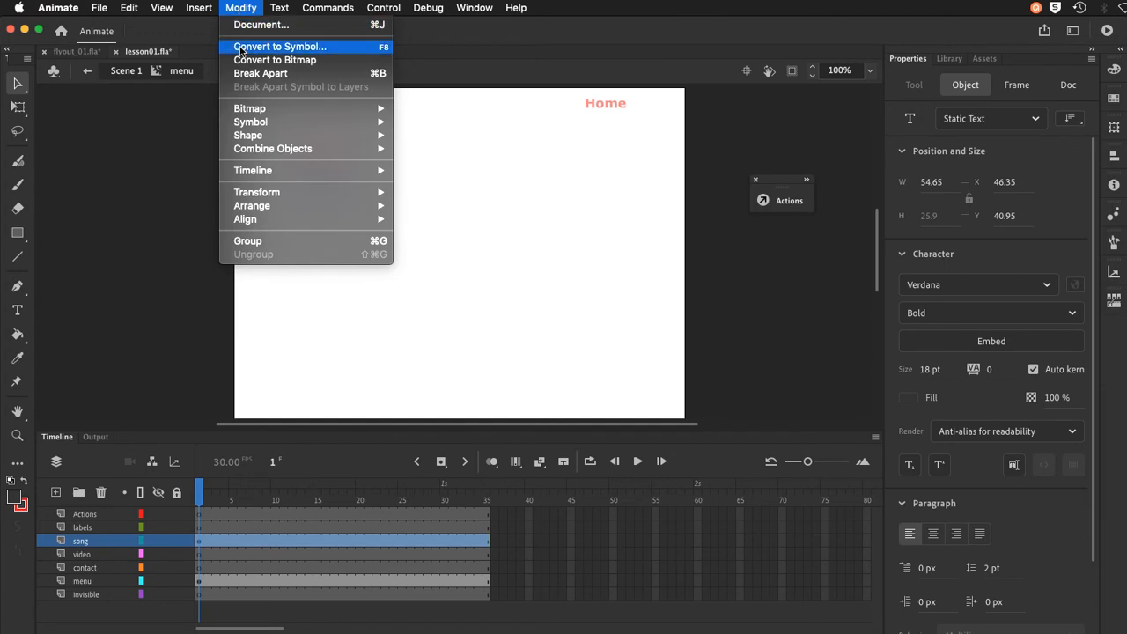
{"action": "left_click", "coordinate": [240, 51]}
{"action": "left_click", "coordinate": [574, 180]}
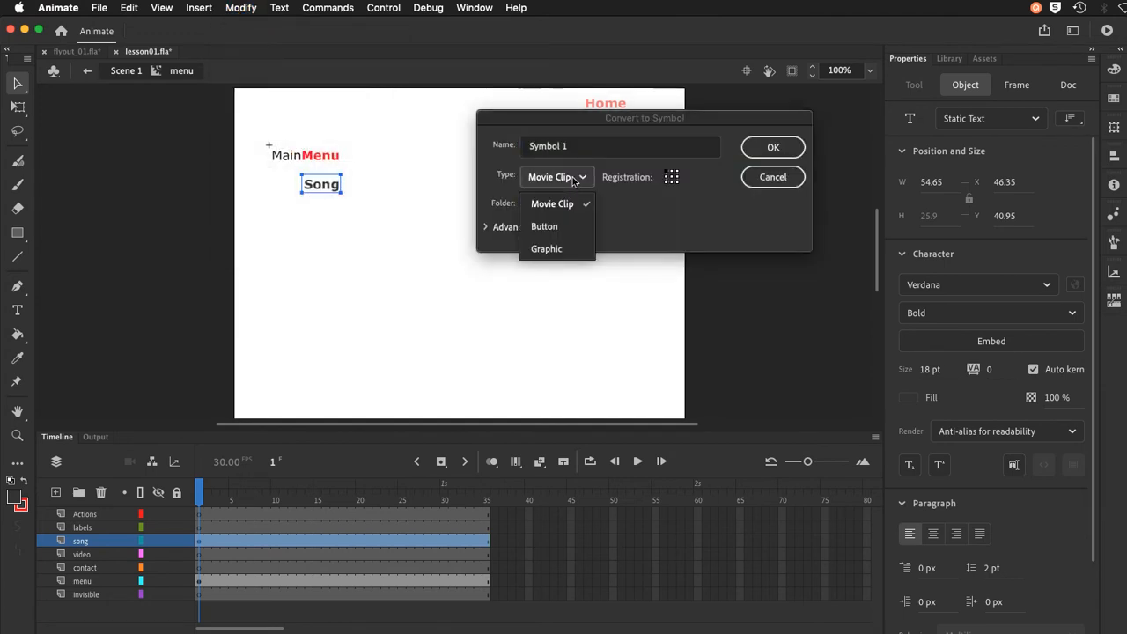
{"action": "left_click", "coordinate": [545, 226]}
{"action": "left_click", "coordinate": [586, 148]}
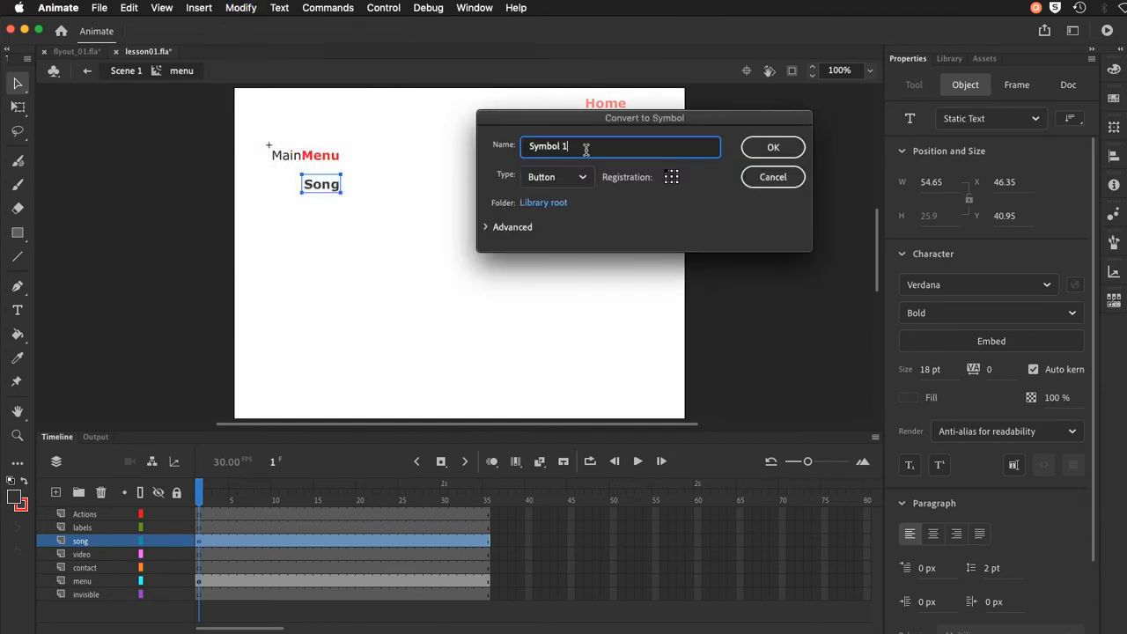
{"action": "left_click_drag", "start_coordinate": [585, 148], "coordinate": [498, 150]}
{"action": "type", "text": "song"}
{"action": "key", "text": "Return"}
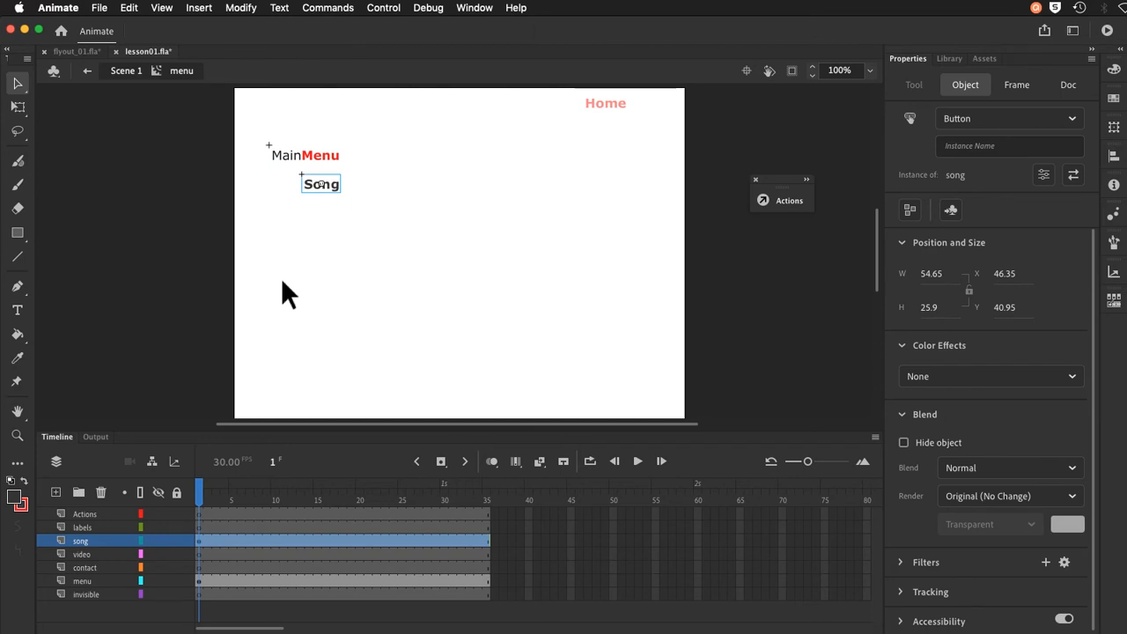
{"action": "left_click", "coordinate": [77, 53]}
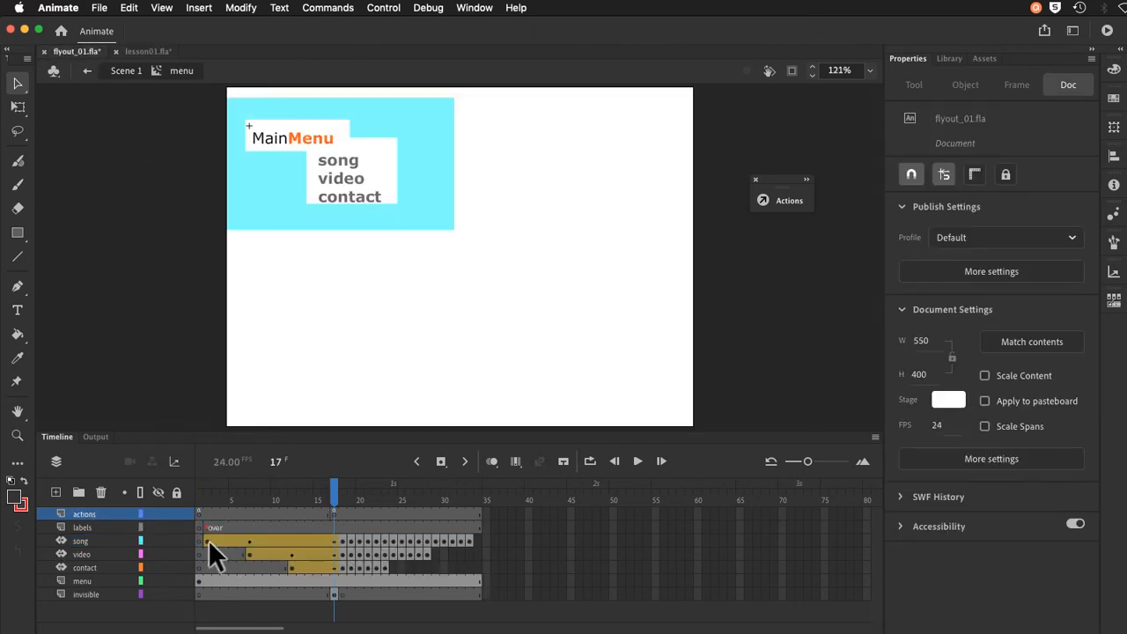
Step: Back in lesson01.fla, move the song layer's first keyframe to frame 2
{"action": "left_click", "coordinate": [199, 489]}
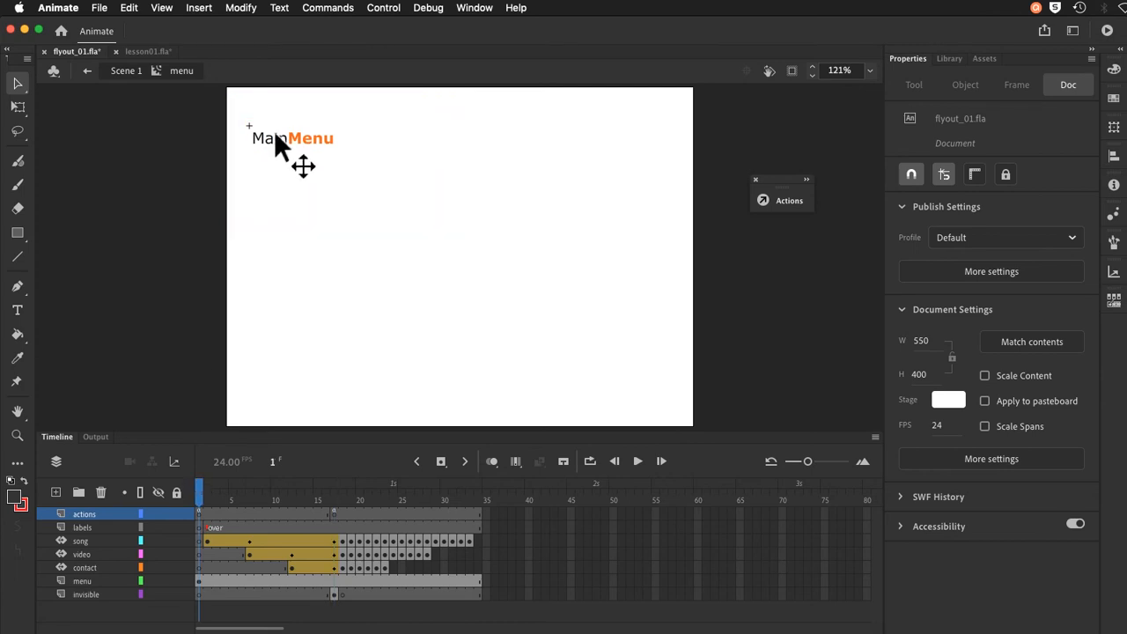
{"action": "left_click", "coordinate": [147, 51]}
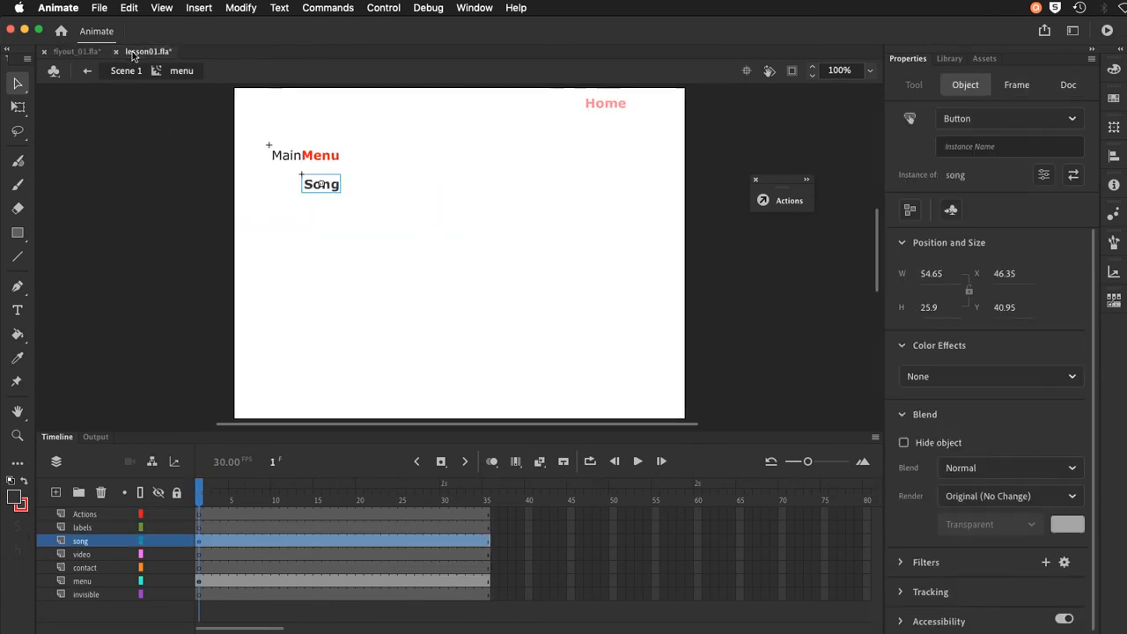
{"action": "left_click_drag", "start_coordinate": [195, 540], "coordinate": [208, 541]}
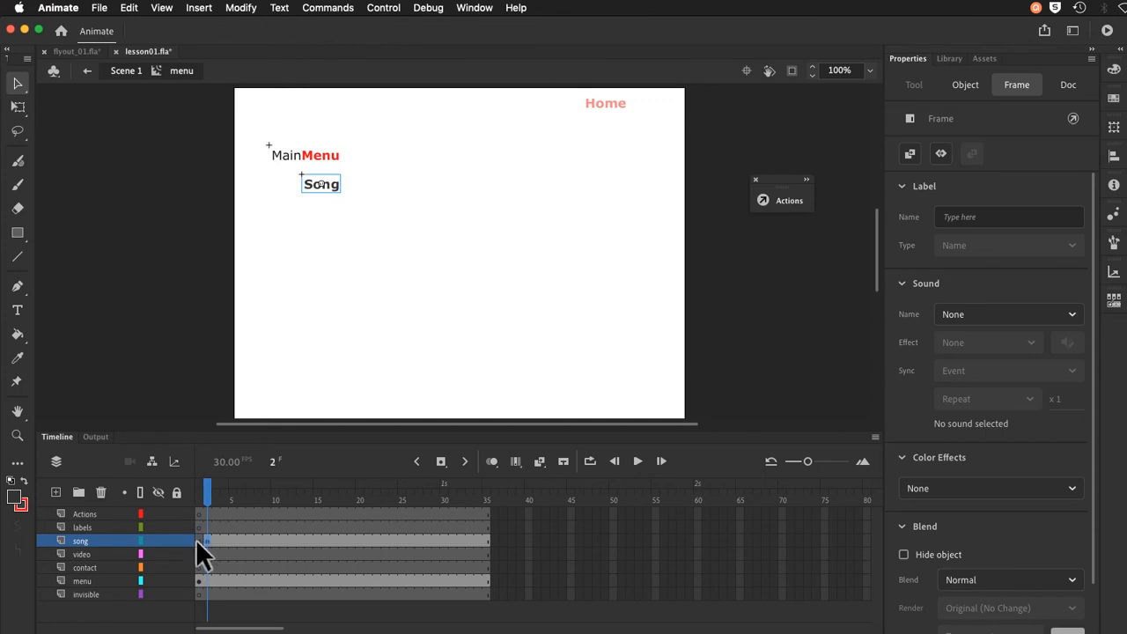
{"action": "left_click_drag", "start_coordinate": [207, 540], "coordinate": [204, 549]}
Step: Label frame 2 of the labels layer 'over' and save lesson01.fla
{"action": "left_click", "coordinate": [207, 526]}
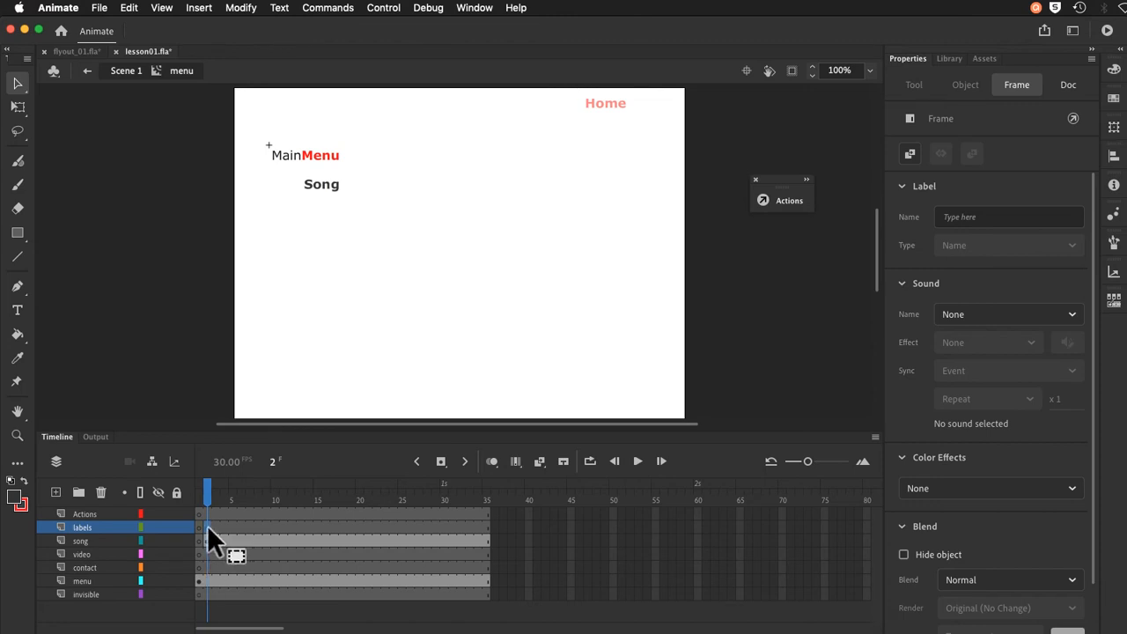
{"action": "left_click", "coordinate": [955, 217]}
{"action": "type", "text": "over"}
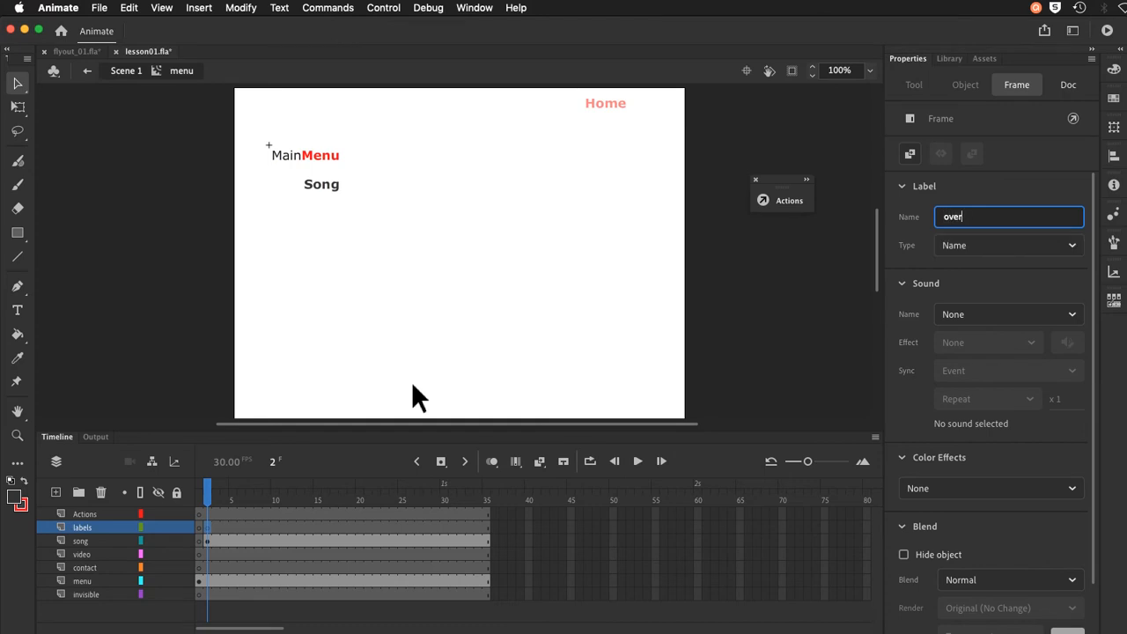
{"action": "key", "text": "Return"}
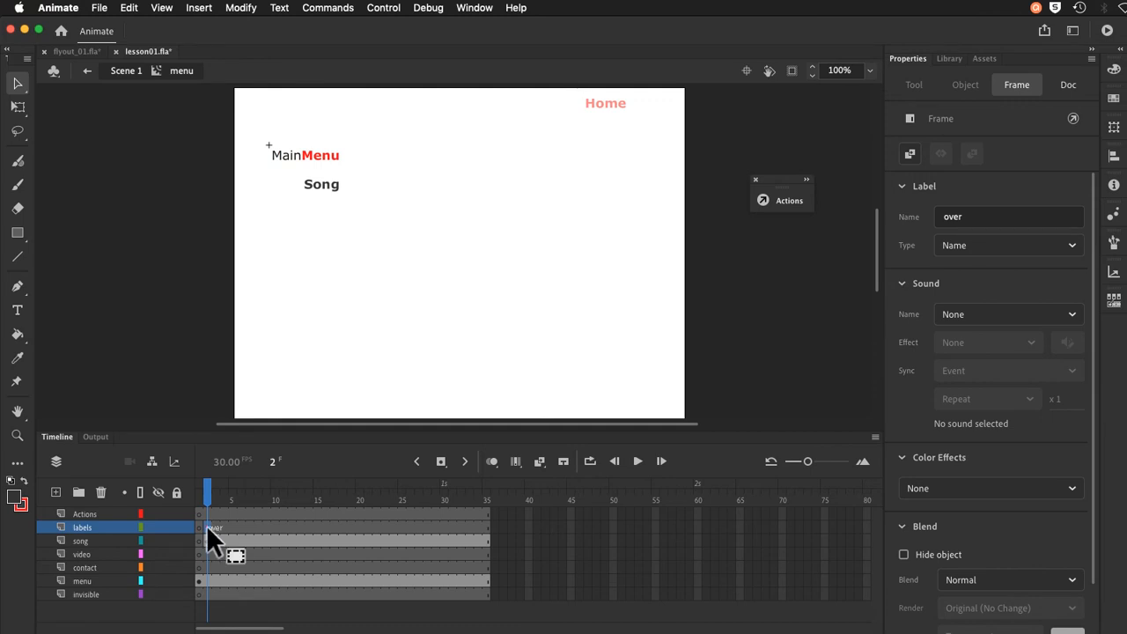
{"action": "left_click", "coordinate": [102, 8]}
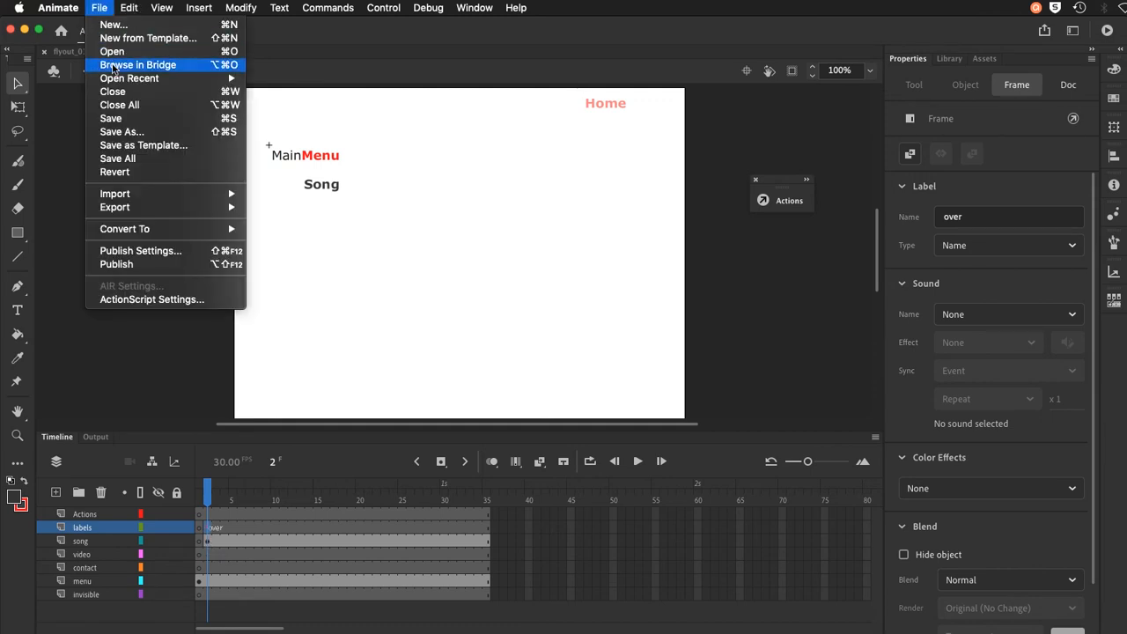
{"action": "left_click", "coordinate": [112, 118]}
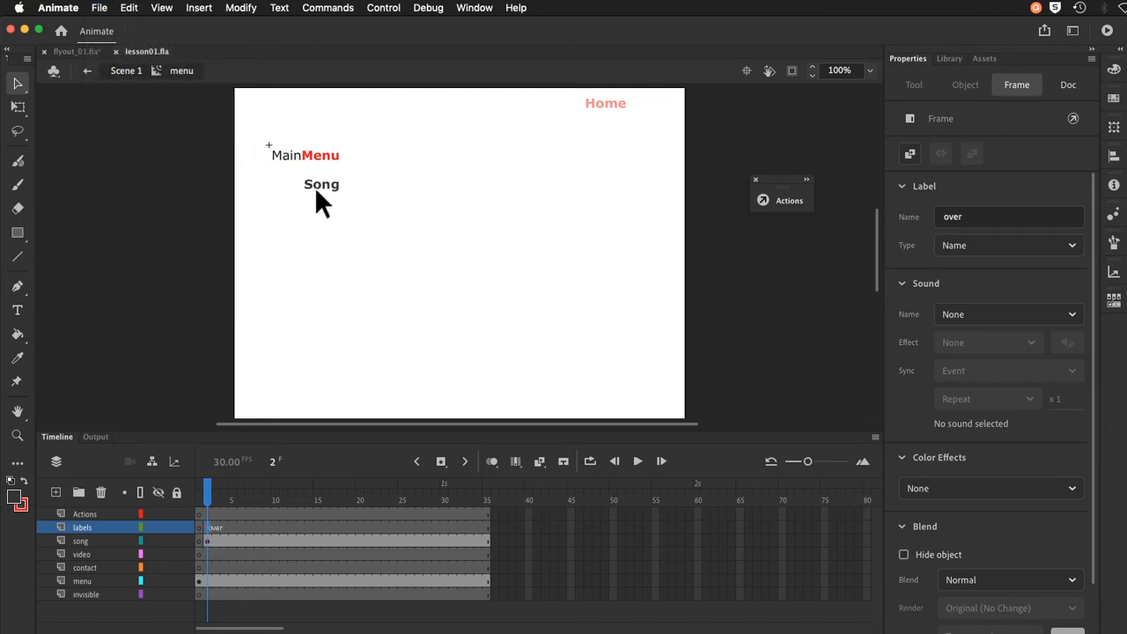
Step: Shift the Song button up and right, then create a motion tween on the song layer at frame 2
{"action": "left_click_drag", "start_coordinate": [314, 186], "coordinate": [312, 178]}
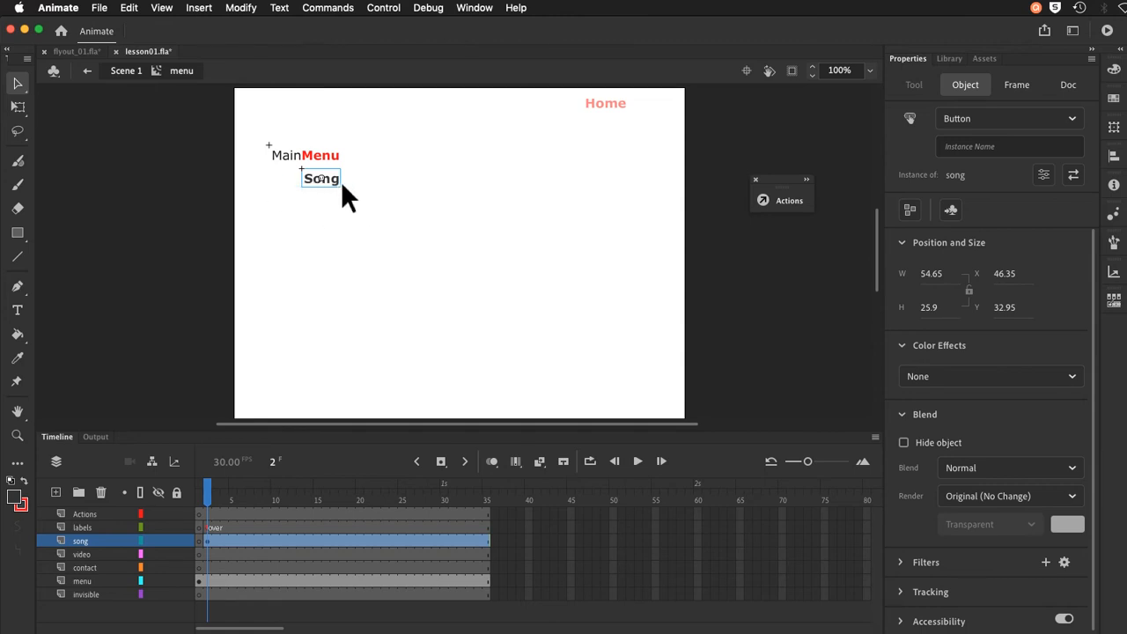
{"action": "left_click_drag", "start_coordinate": [317, 181], "coordinate": [353, 173]}
{"action": "right_click", "coordinate": [208, 541]}
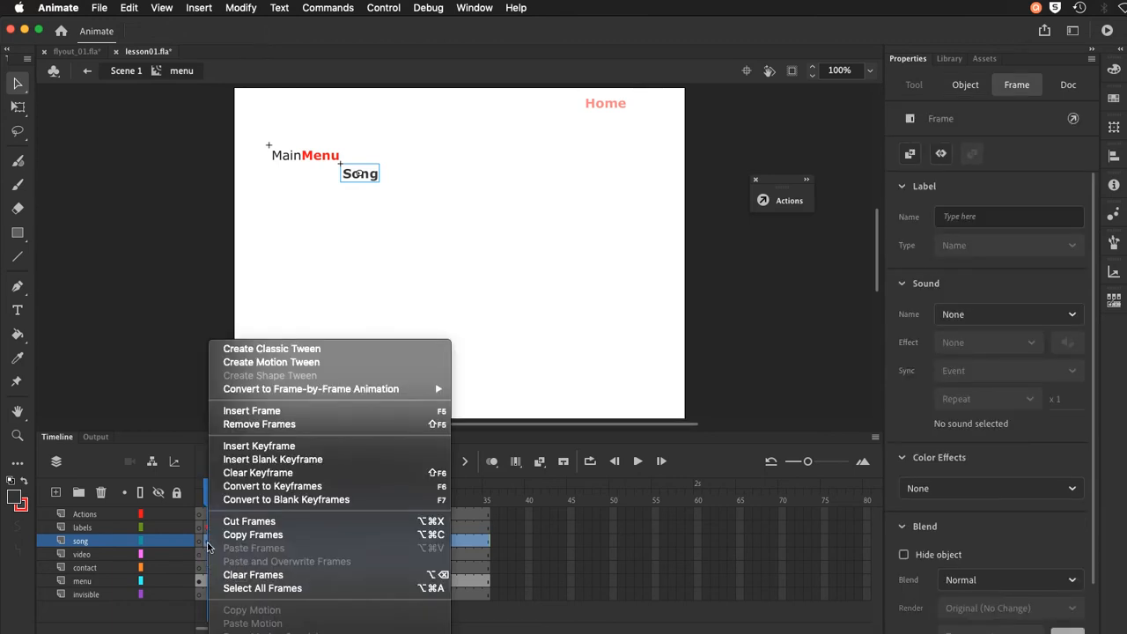
{"action": "left_click", "coordinate": [233, 362]}
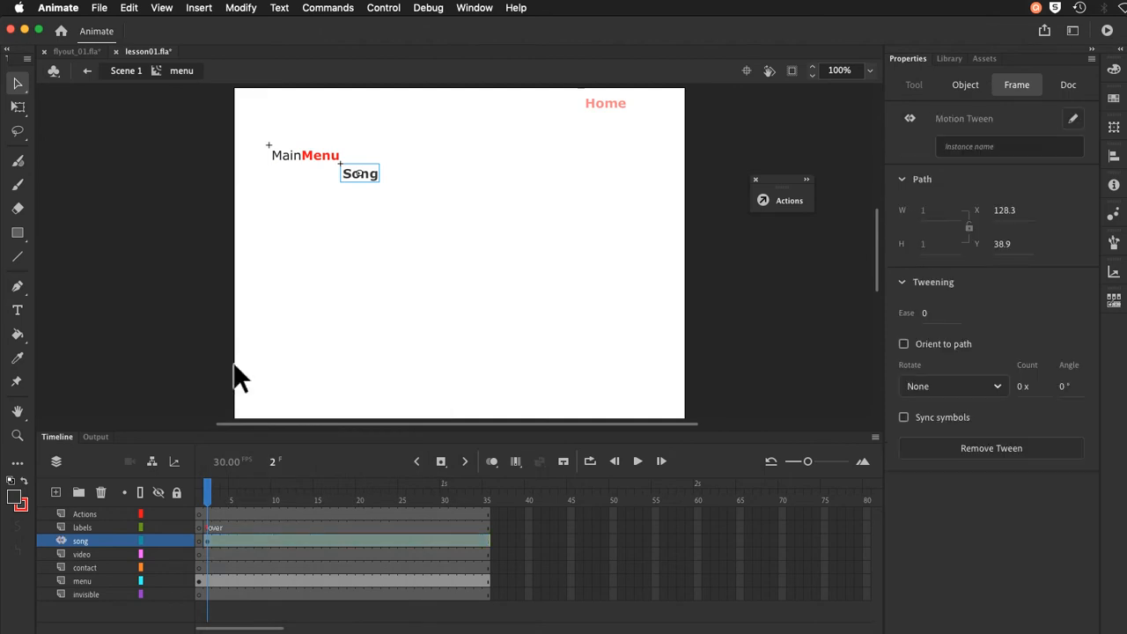
{"action": "left_click", "coordinate": [240, 539]}
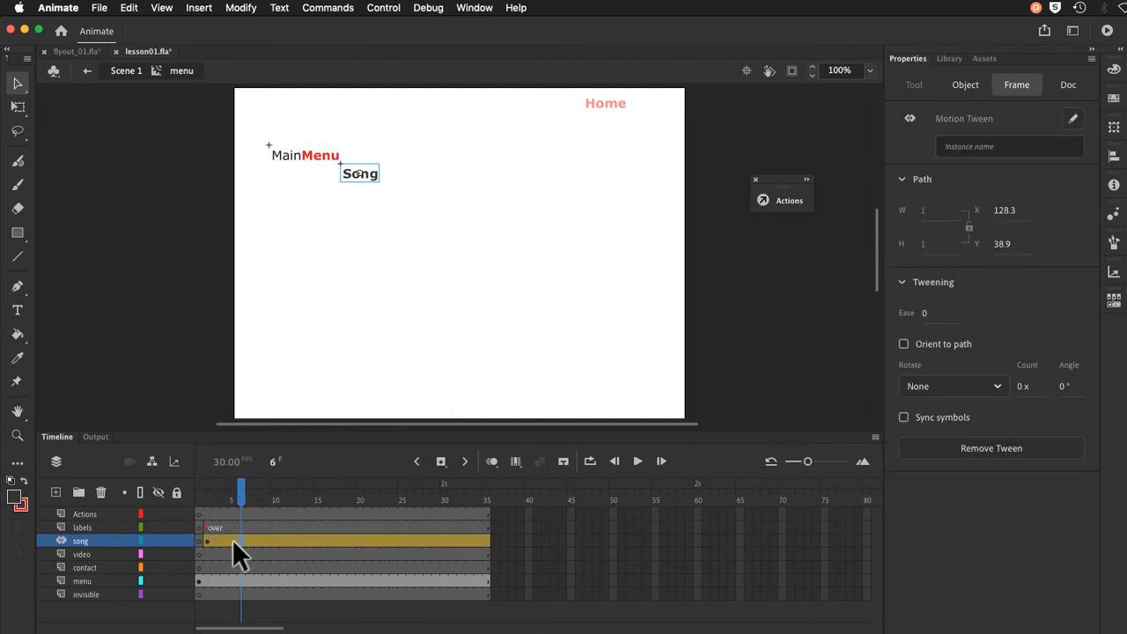
{"action": "left_click", "coordinate": [233, 539]}
Step: Drag the song tween's end back from frame 35 to frame 15, then scrub to check it
{"action": "left_click_drag", "start_coordinate": [490, 551], "coordinate": [331, 555]}
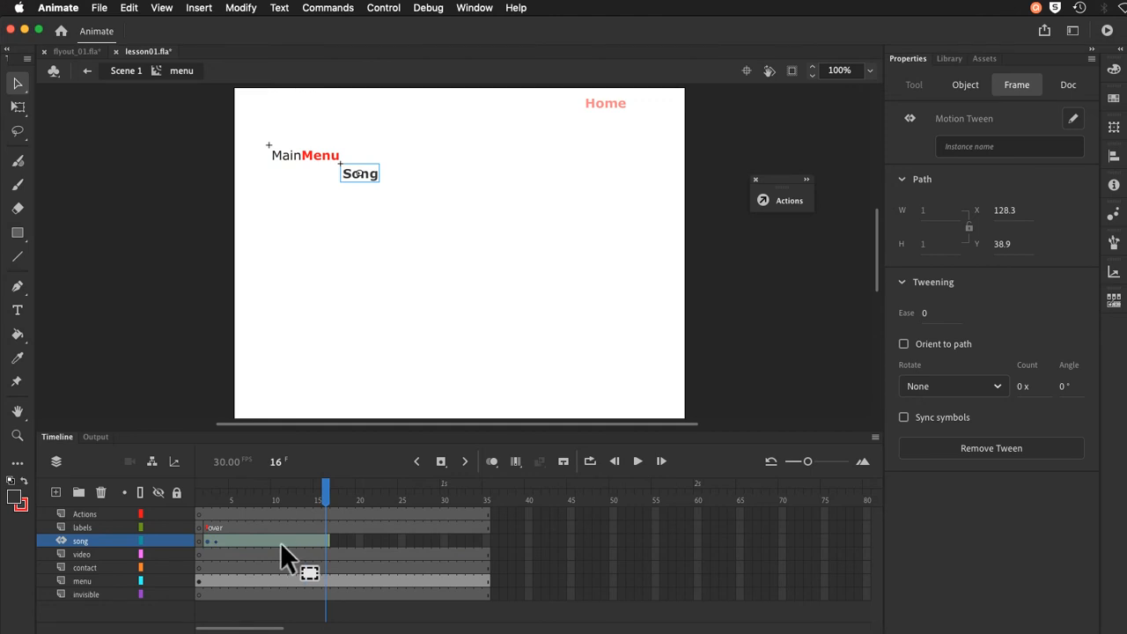
{"action": "key", "text": "super+z"}
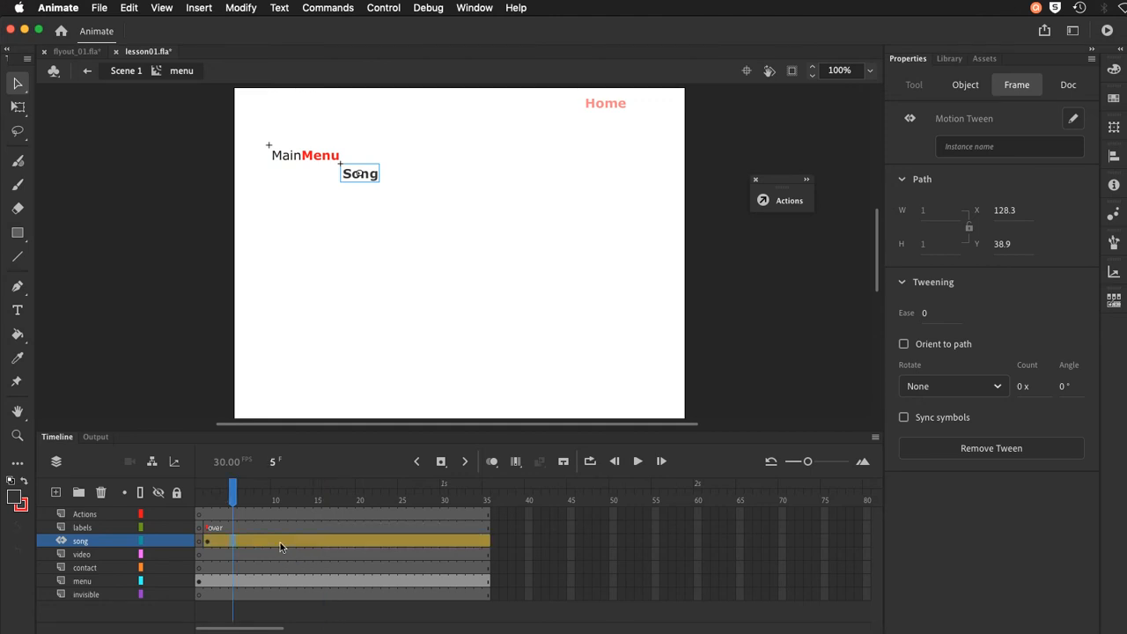
{"action": "left_click_drag", "start_coordinate": [500, 549], "coordinate": [332, 560]}
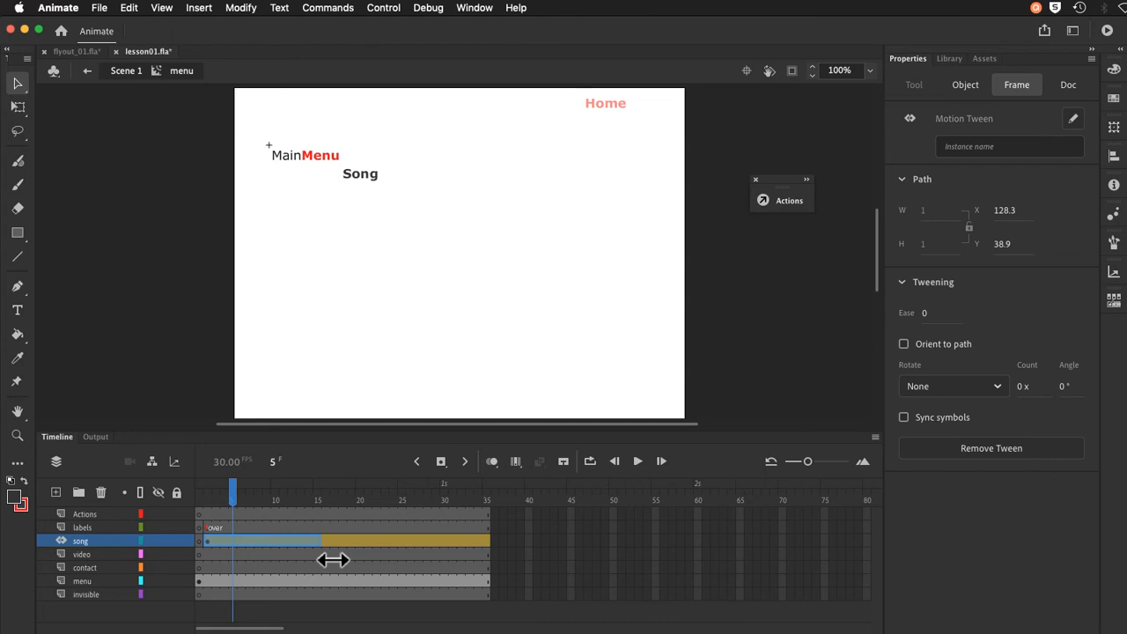
{"action": "left_click_drag", "start_coordinate": [333, 560], "coordinate": [322, 548]}
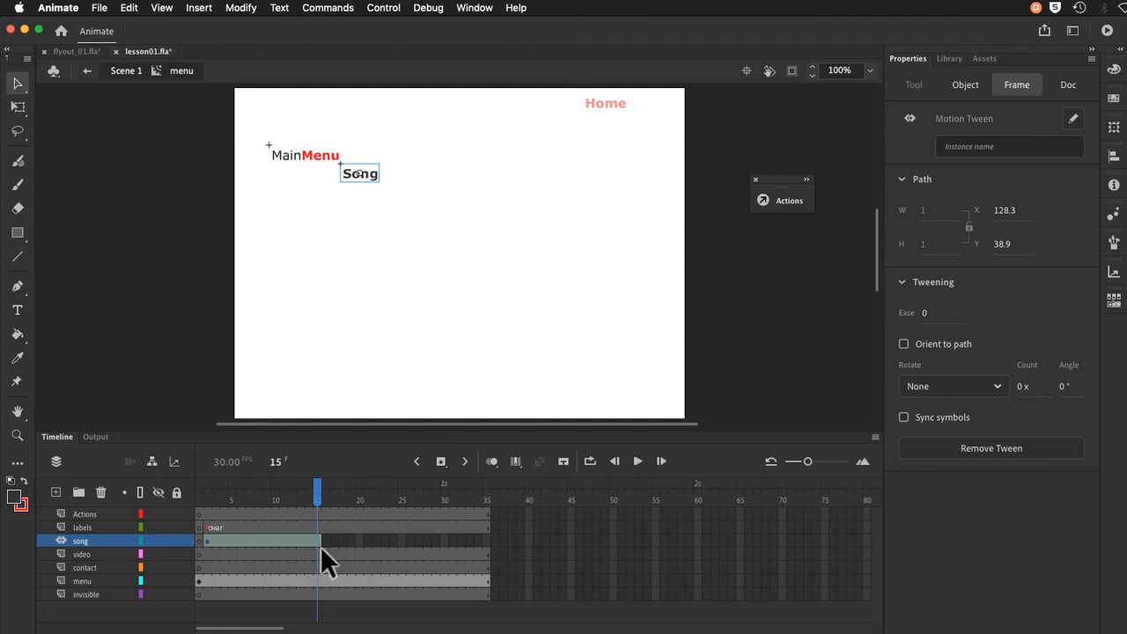
{"action": "left_click", "coordinate": [233, 542]}
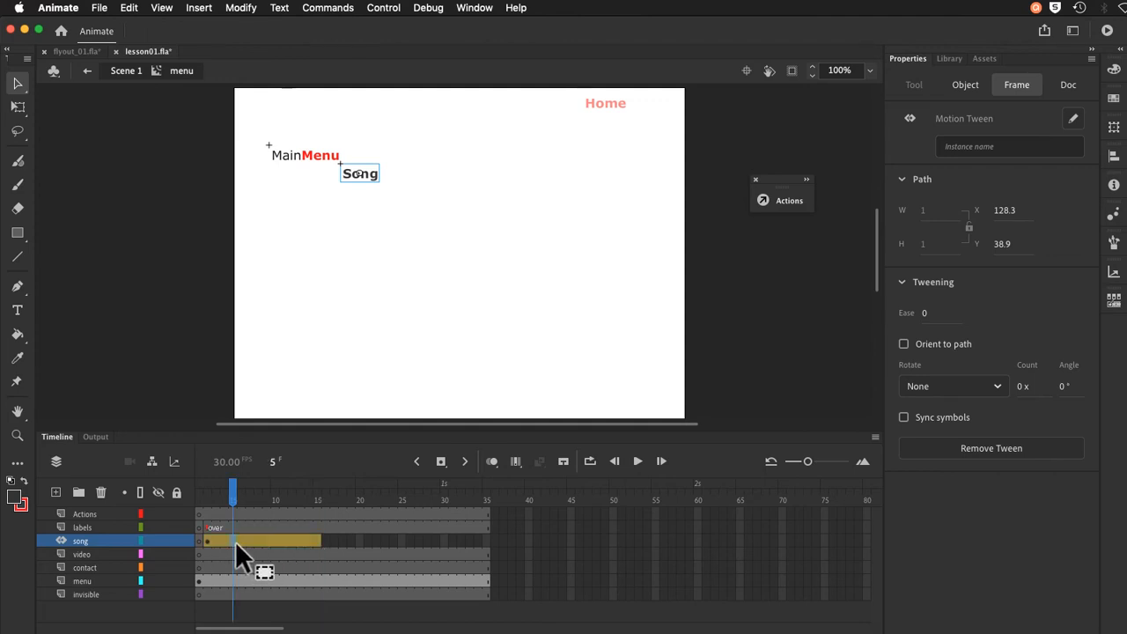
{"action": "left_click", "coordinate": [240, 539]}
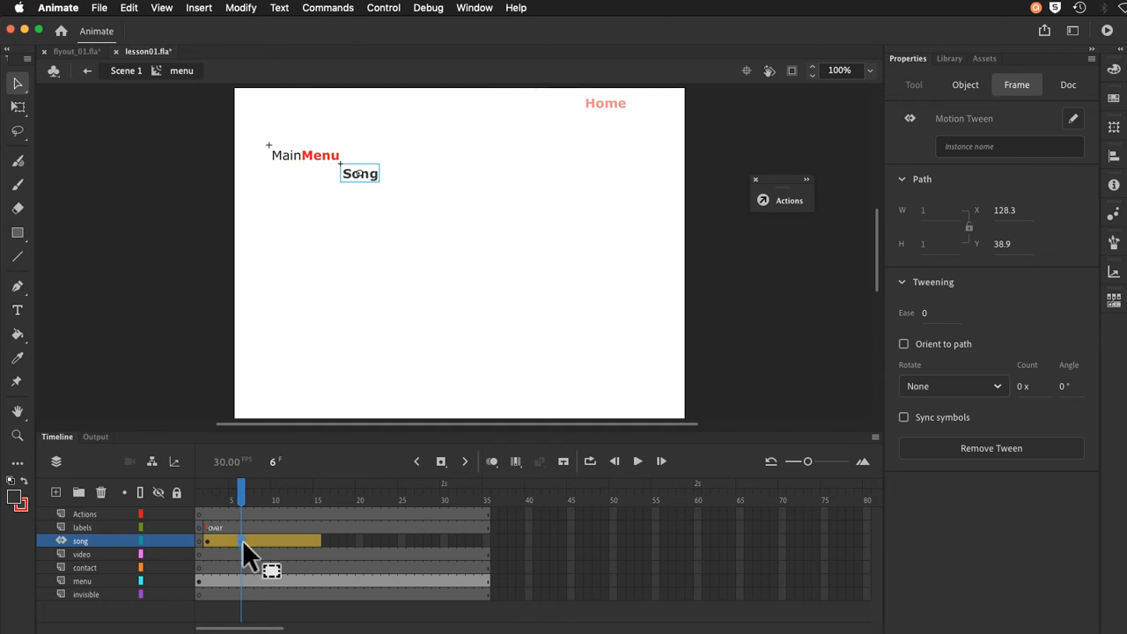
{"action": "left_click", "coordinate": [314, 539]}
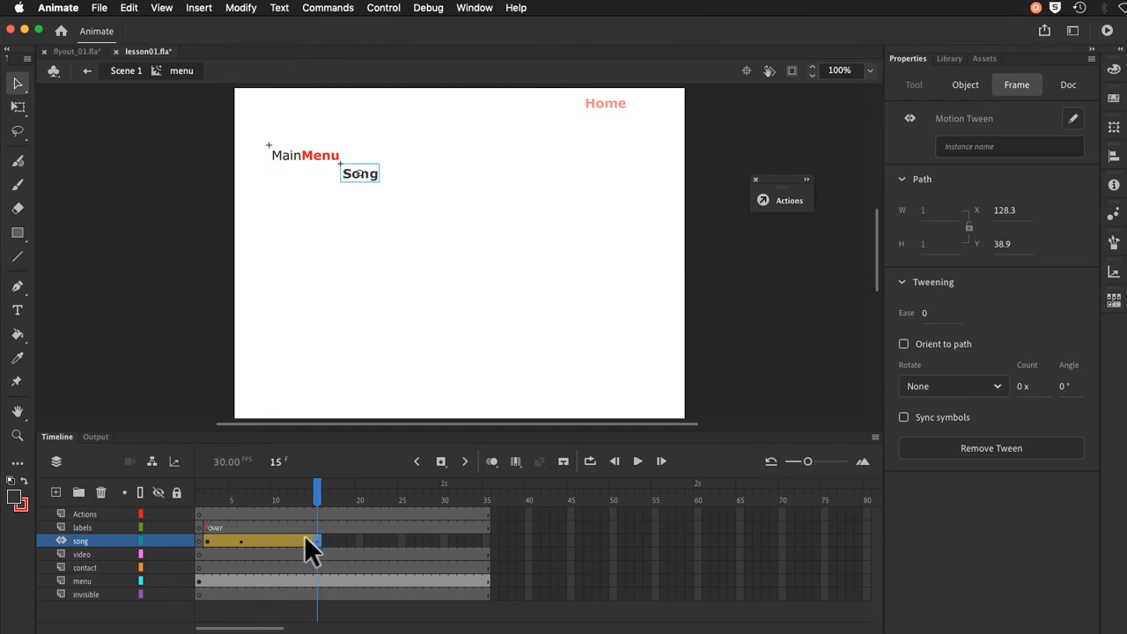
{"action": "left_click_drag", "start_coordinate": [309, 493], "coordinate": [210, 507]}
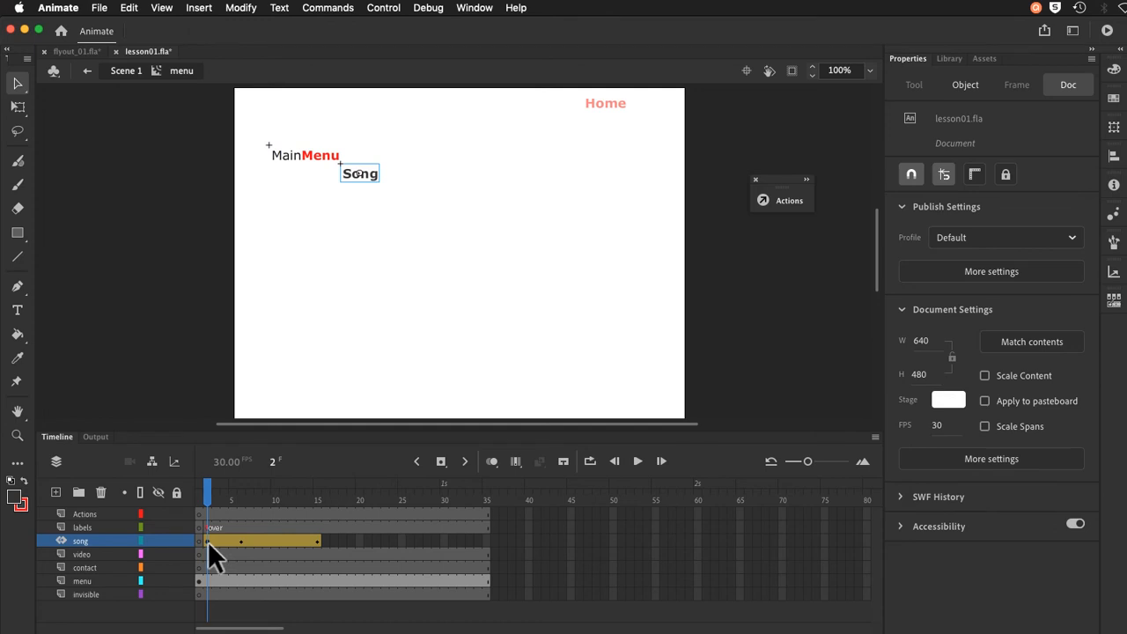
Step: At frame 2, drag the Song button left under MainMenu so it travels right along the path
{"action": "left_click", "coordinate": [346, 175]}
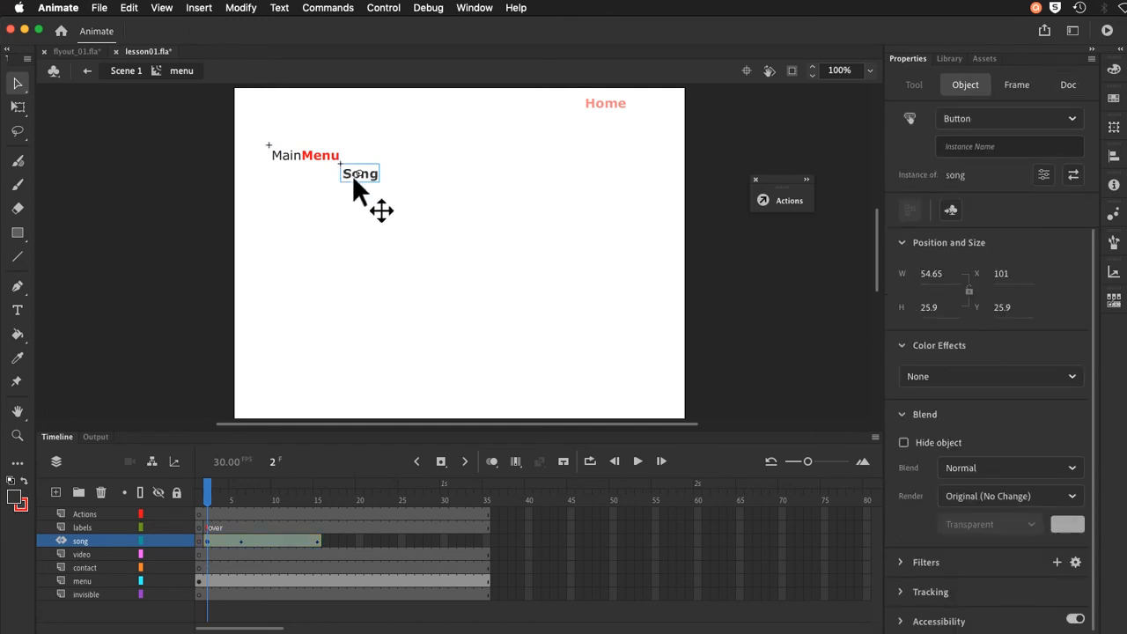
{"action": "left_click_drag", "start_coordinate": [353, 175], "coordinate": [281, 175]}
{"action": "mouse_move", "coordinate": [207, 491]}
{"action": "left_mouse_down"}
{"action": "mouse_move", "coordinate": [314, 489]}
{"action": "mouse_move", "coordinate": [207, 497]}
{"action": "left_mouse_up"}
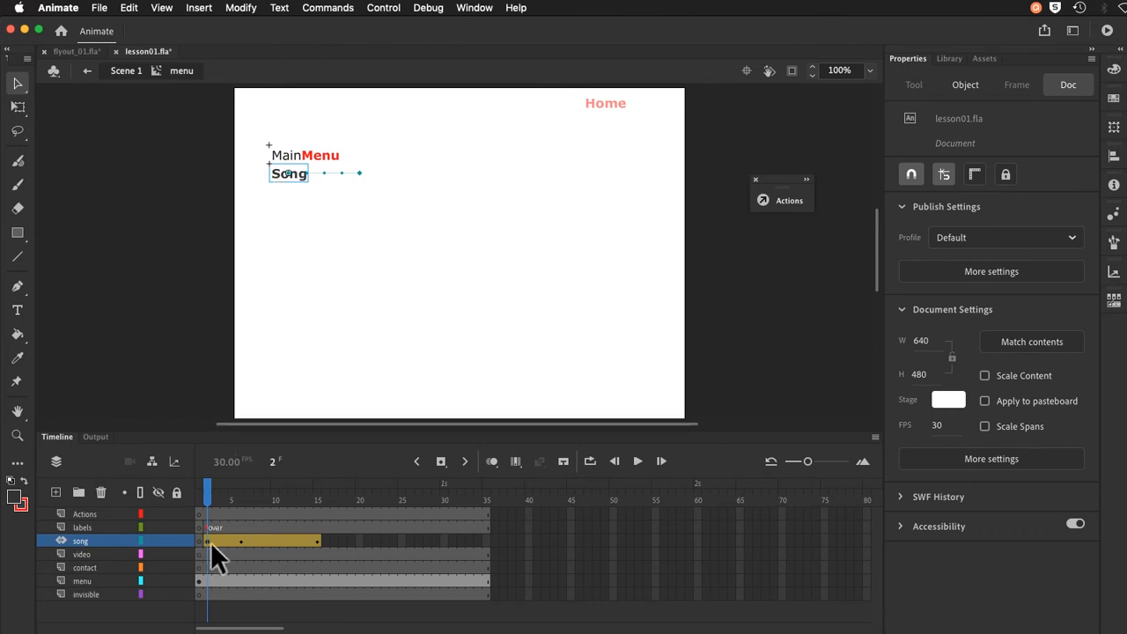
Step: Give the Song button an Alpha colour effect of 0% at the tween's first frame
{"action": "left_click", "coordinate": [283, 175]}
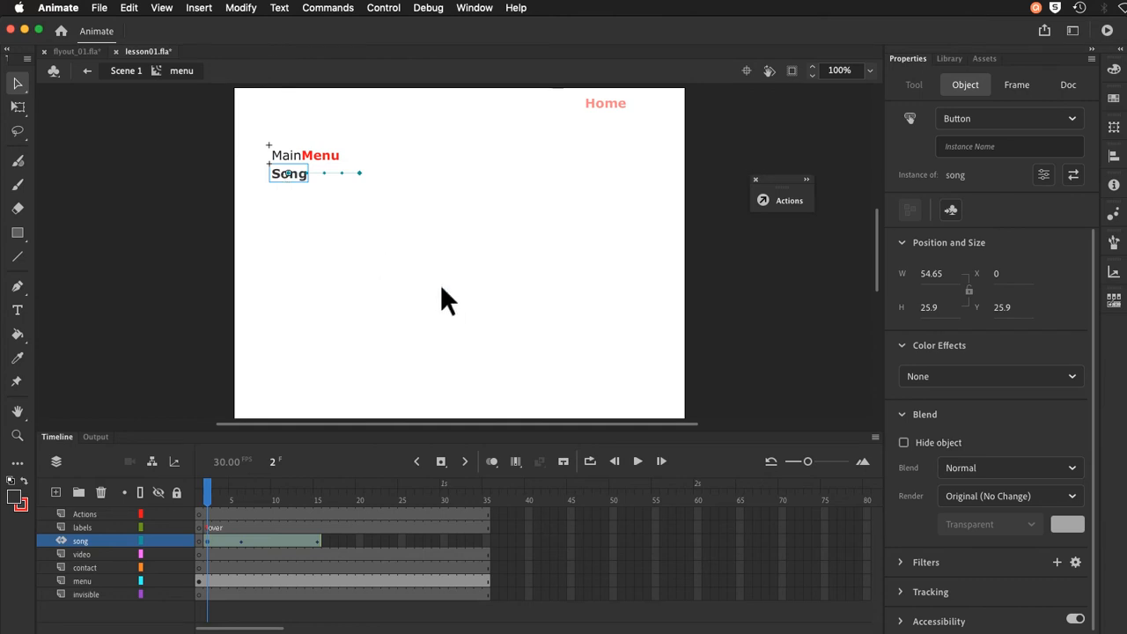
{"action": "left_click", "coordinate": [934, 379]}
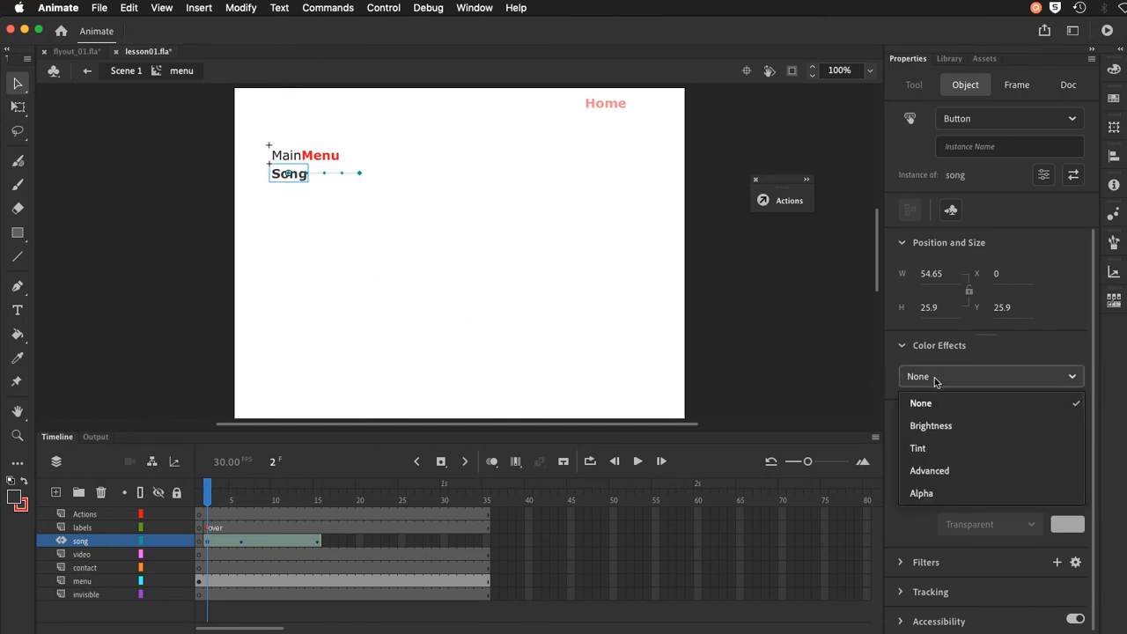
{"action": "left_click", "coordinate": [922, 493]}
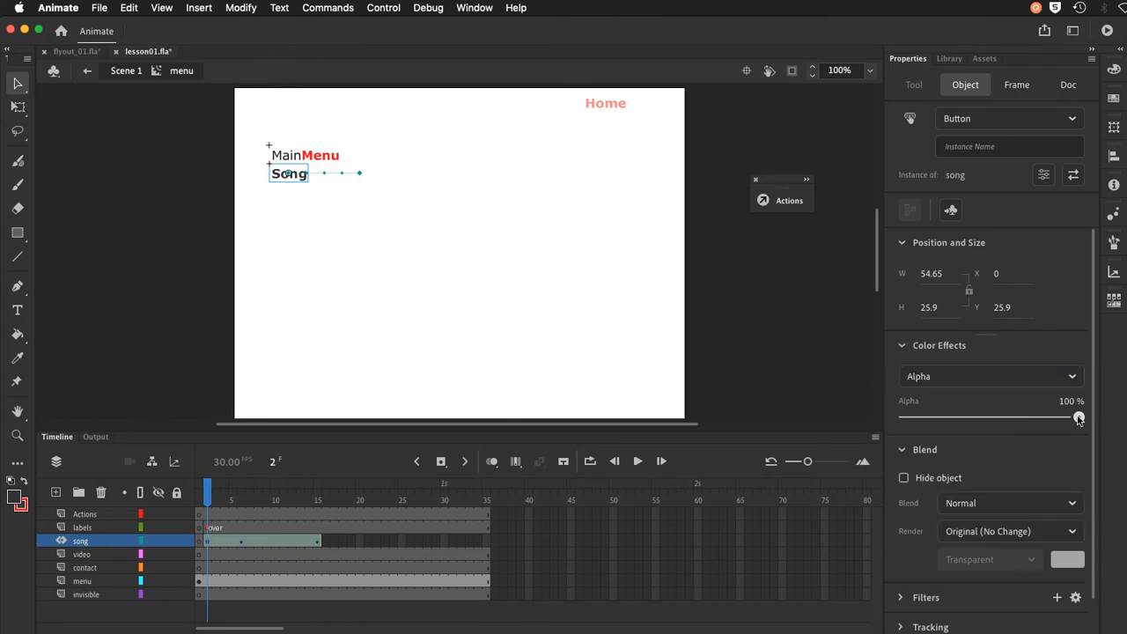
{"action": "left_click_drag", "start_coordinate": [1078, 418], "coordinate": [903, 419]}
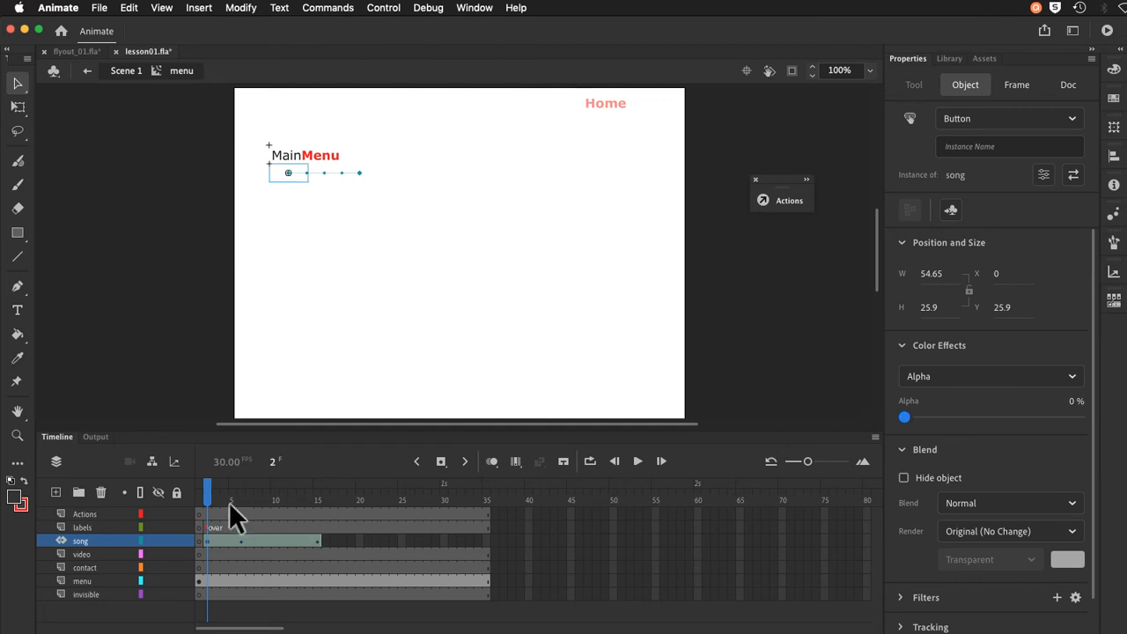
Step: At frame 6 of the tween, set the Song button's Alpha to 100%
{"action": "left_click_drag", "start_coordinate": [207, 497], "coordinate": [240, 499]}
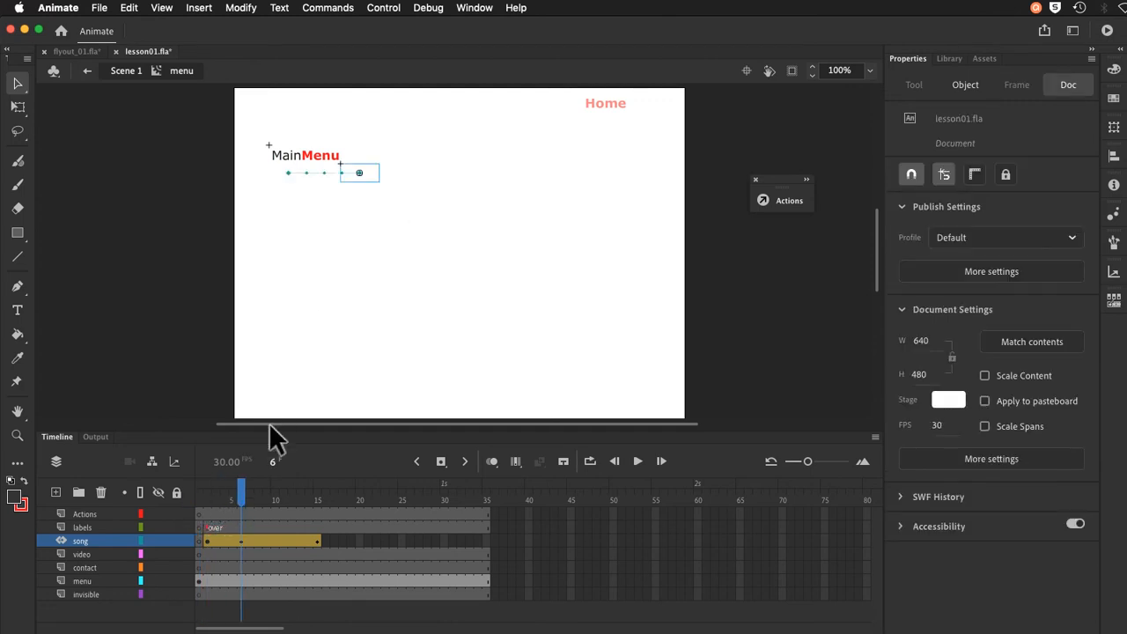
{"action": "left_click", "coordinate": [367, 174]}
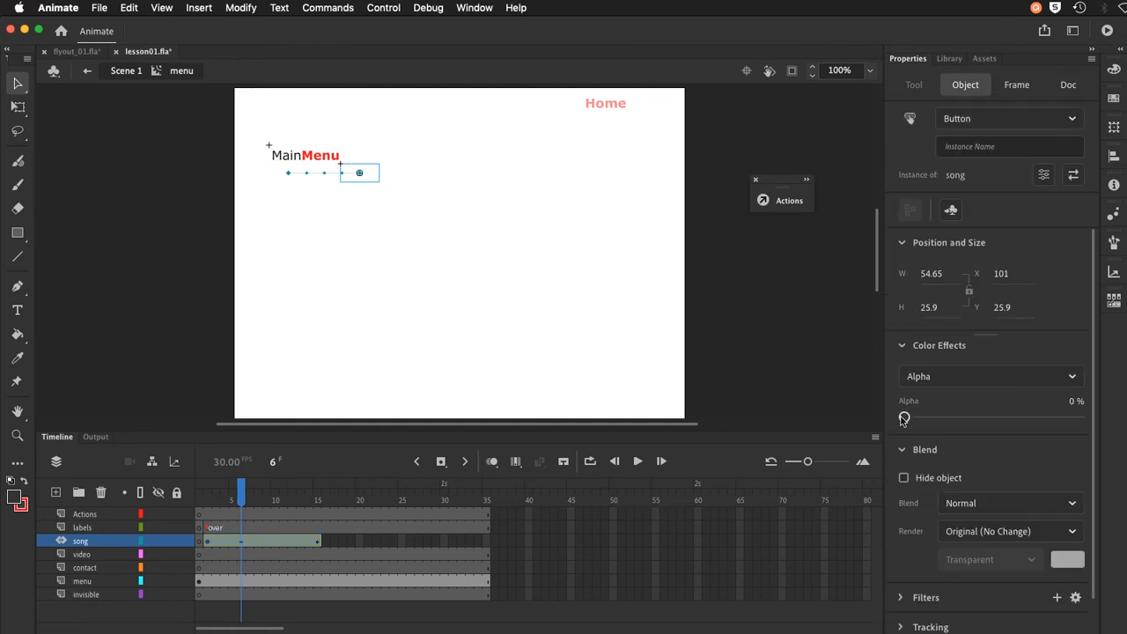
{"action": "left_click_drag", "start_coordinate": [904, 416], "coordinate": [1078, 416]}
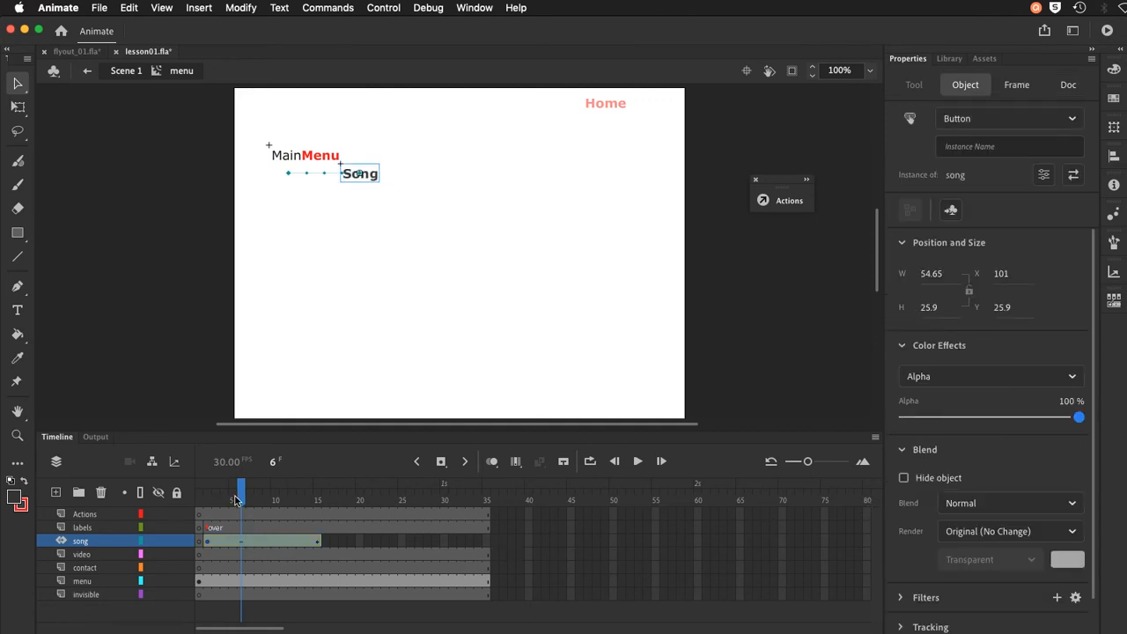
{"action": "left_click_drag", "start_coordinate": [239, 495], "coordinate": [317, 501]}
{"action": "left_click", "coordinate": [367, 209]}
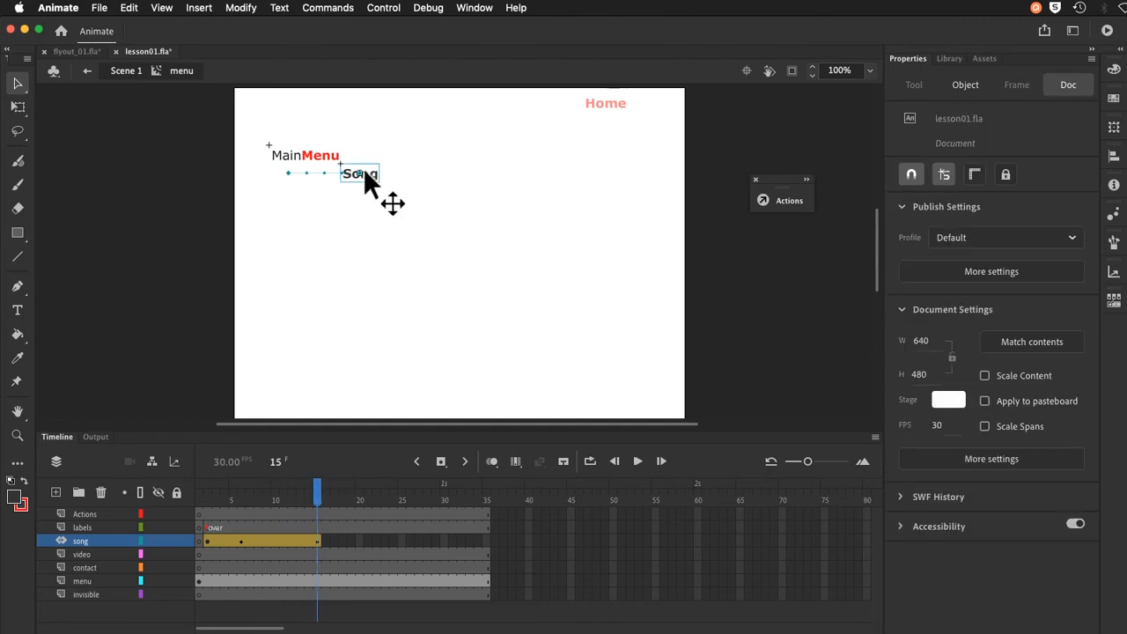
Step: Save lesson01.fla with the Song fade-in tween
{"action": "left_click", "coordinate": [370, 174]}
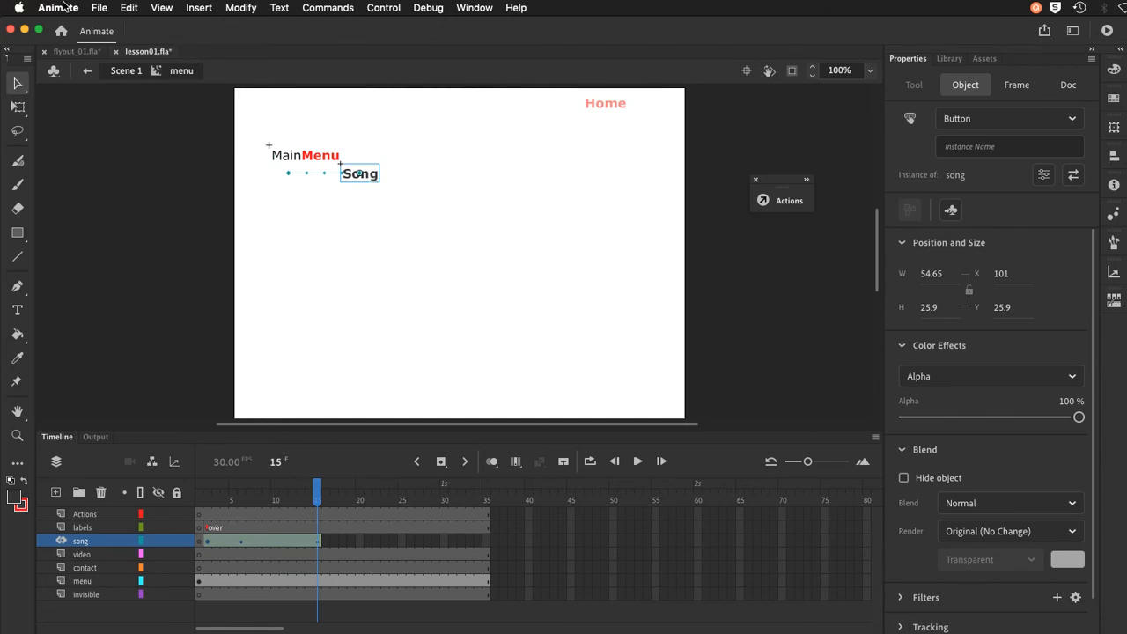
{"action": "left_click", "coordinate": [96, 7]}
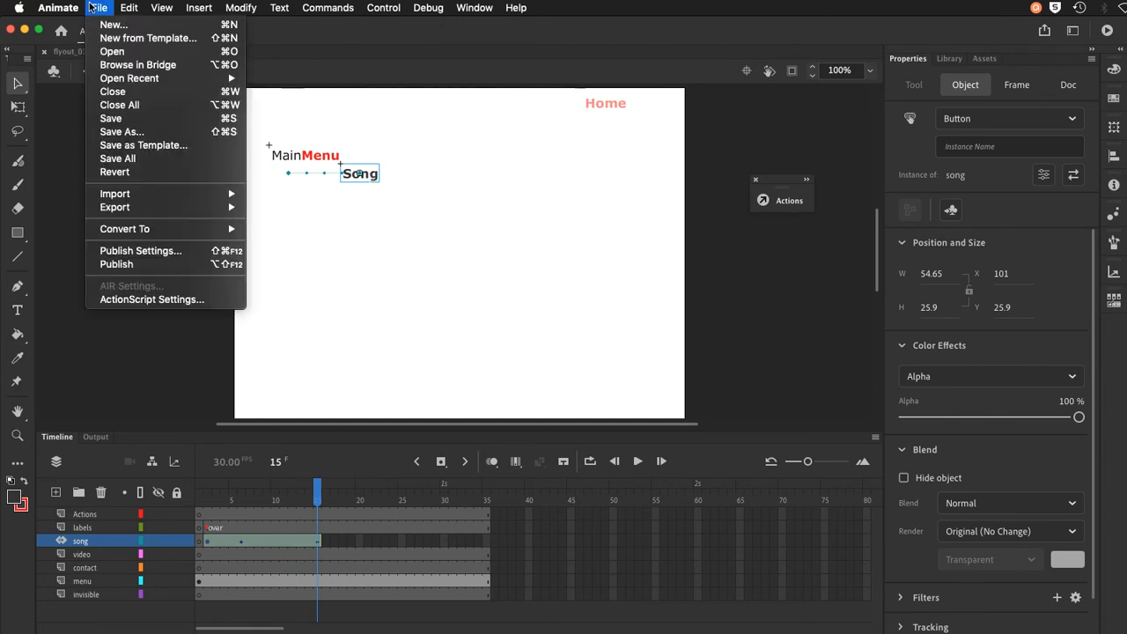
{"action": "left_click", "coordinate": [111, 119]}
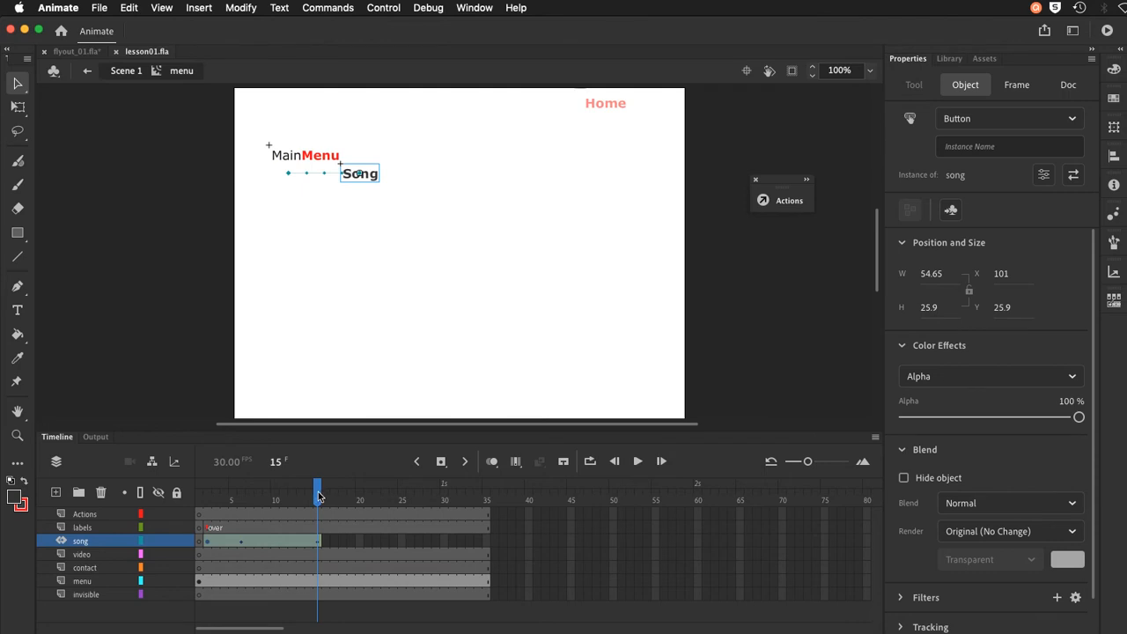
Step: Scrub the playhead from frame 1 through frame 15 to preview the fade-in
{"action": "left_click_drag", "start_coordinate": [318, 496], "coordinate": [189, 496]}
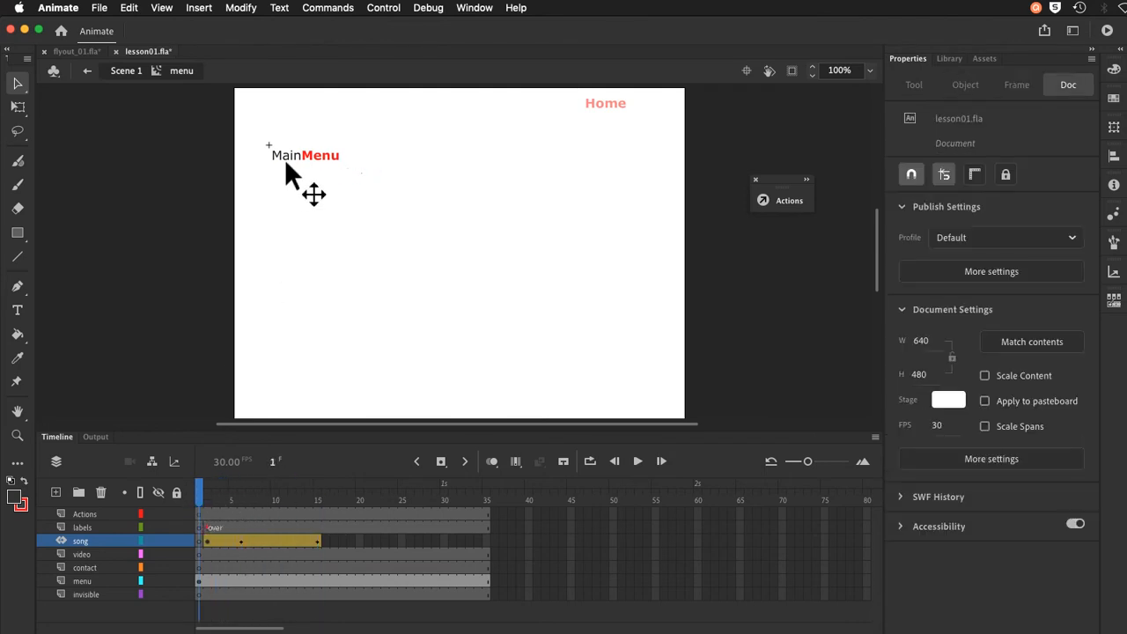
{"action": "left_click", "coordinate": [206, 490]}
{"action": "left_click_drag", "start_coordinate": [206, 491], "coordinate": [319, 490]}
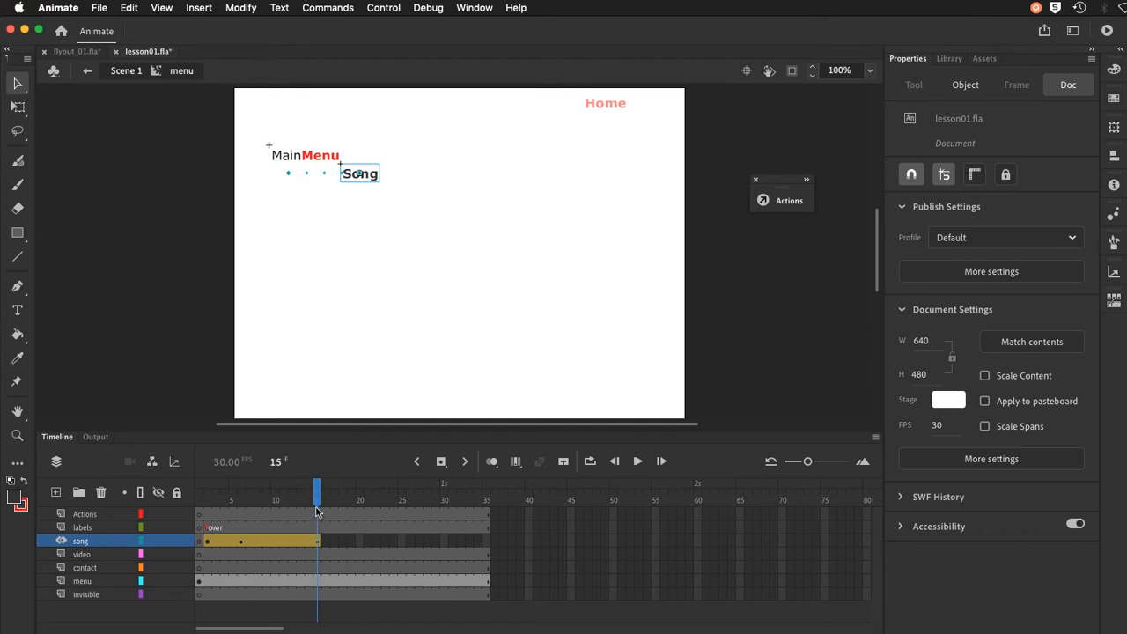
{"action": "left_click", "coordinate": [316, 511]}
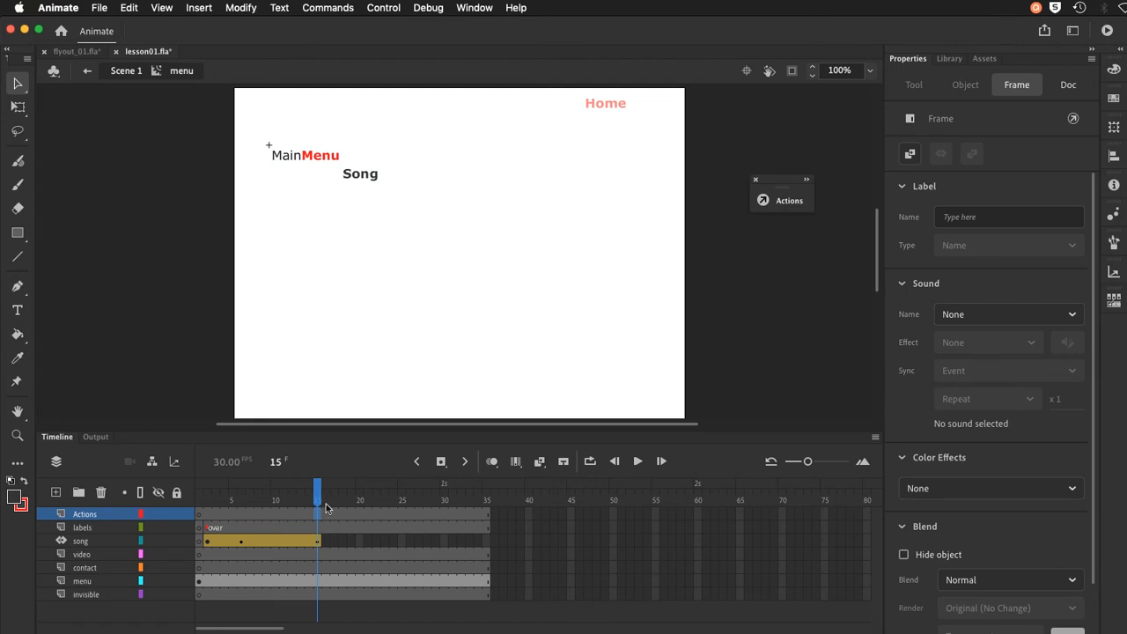
Step: Add a keyframe at frame 15 of the Actions layer with a stop(); script
{"action": "left_click", "coordinate": [316, 498]}
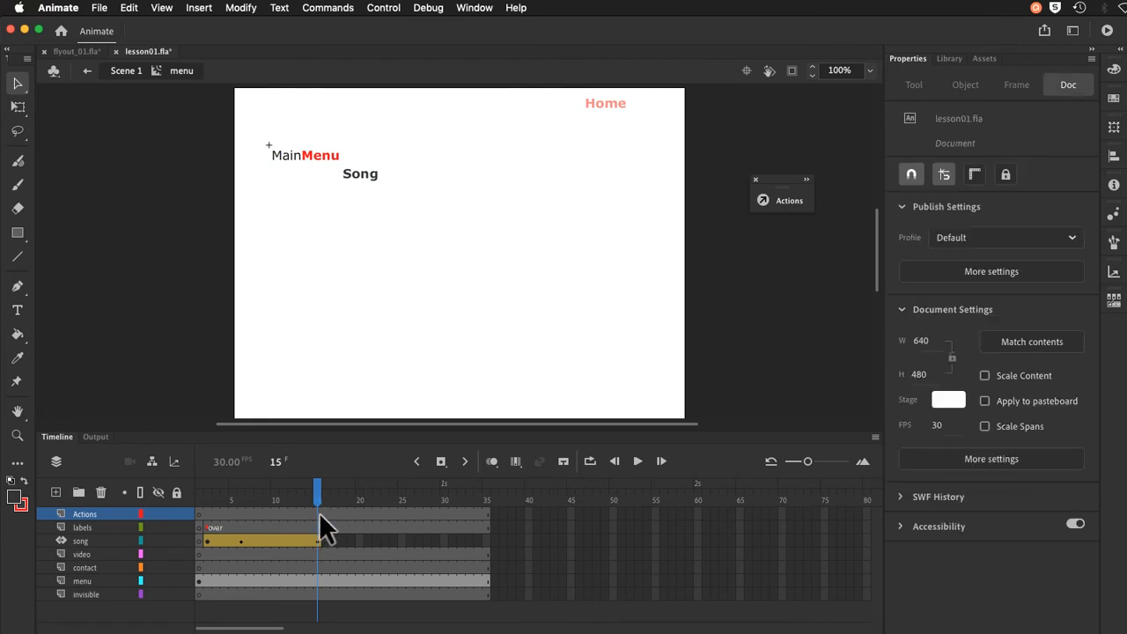
{"action": "left_click", "coordinate": [317, 512]}
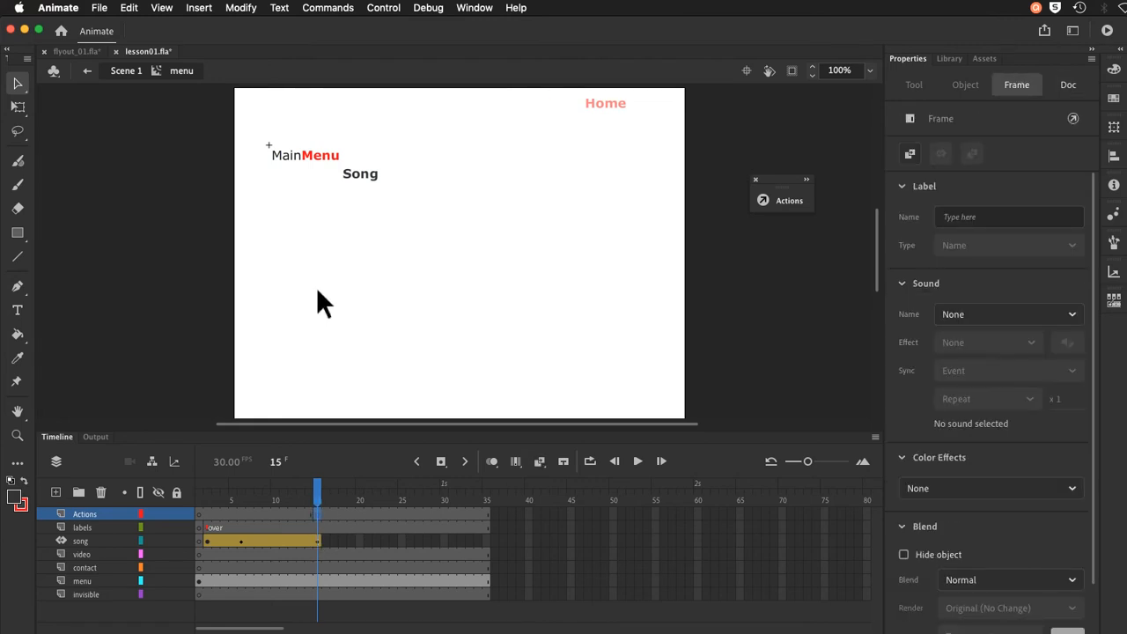
{"action": "key", "text": "F6"}
{"action": "left_click", "coordinate": [774, 202]}
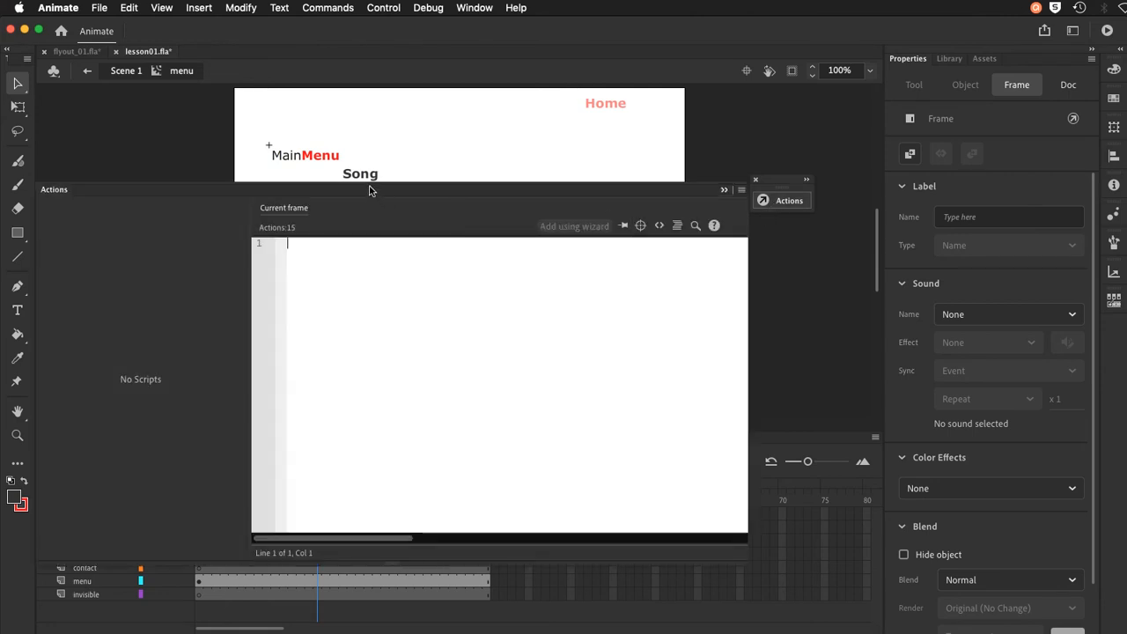
{"action": "left_click_drag", "start_coordinate": [370, 187], "coordinate": [578, 146]}
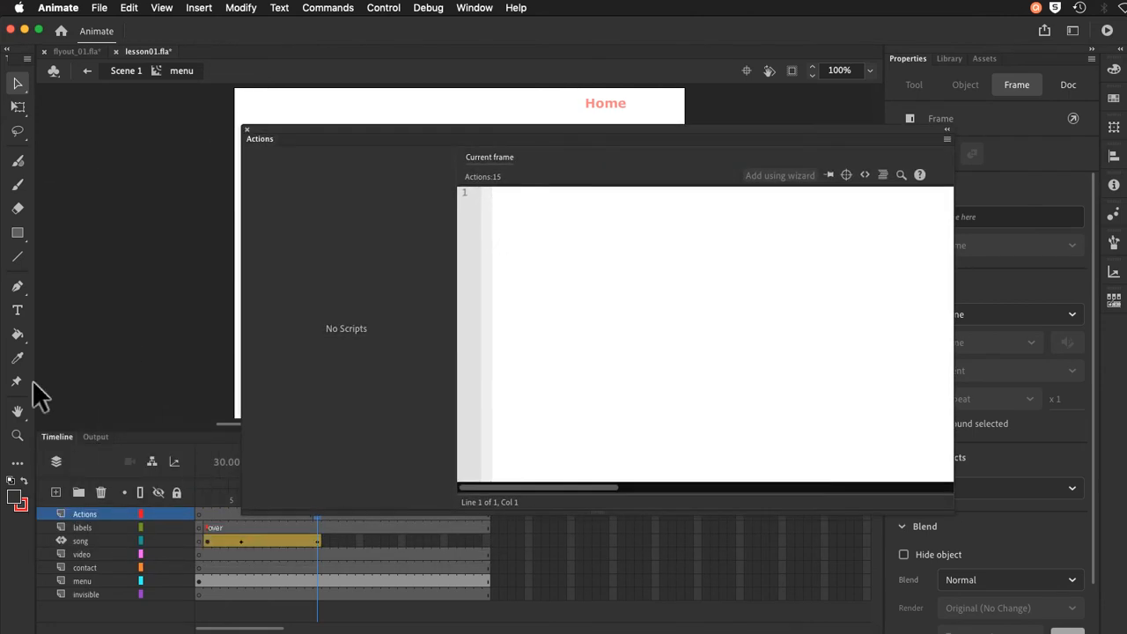
{"action": "type", "text": "stop"}
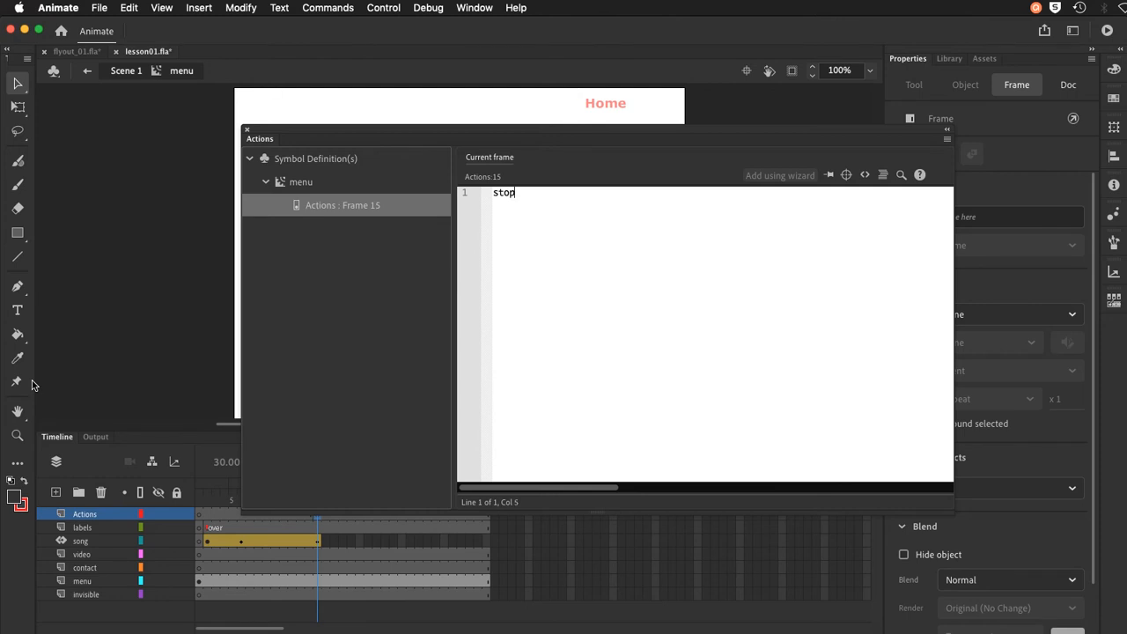
{"action": "type", "text": "();"}
{"action": "left_click_drag", "start_coordinate": [558, 198], "coordinate": [482, 195]}
{"action": "right_click", "coordinate": [502, 195]}
{"action": "left_click", "coordinate": [532, 277]}
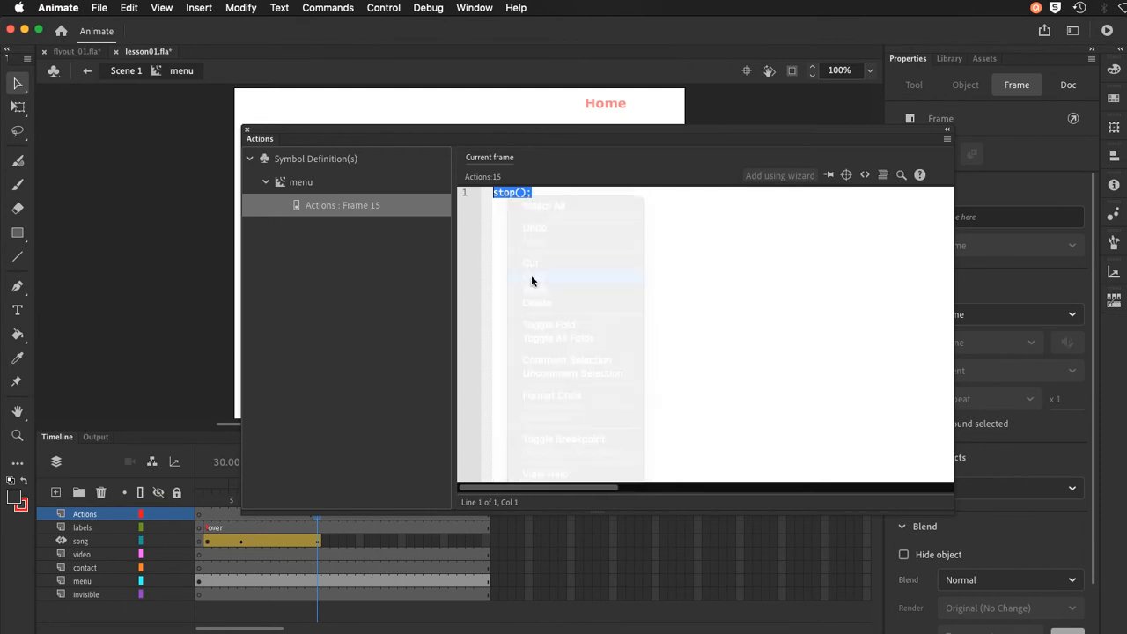
{"action": "left_click", "coordinate": [946, 131]}
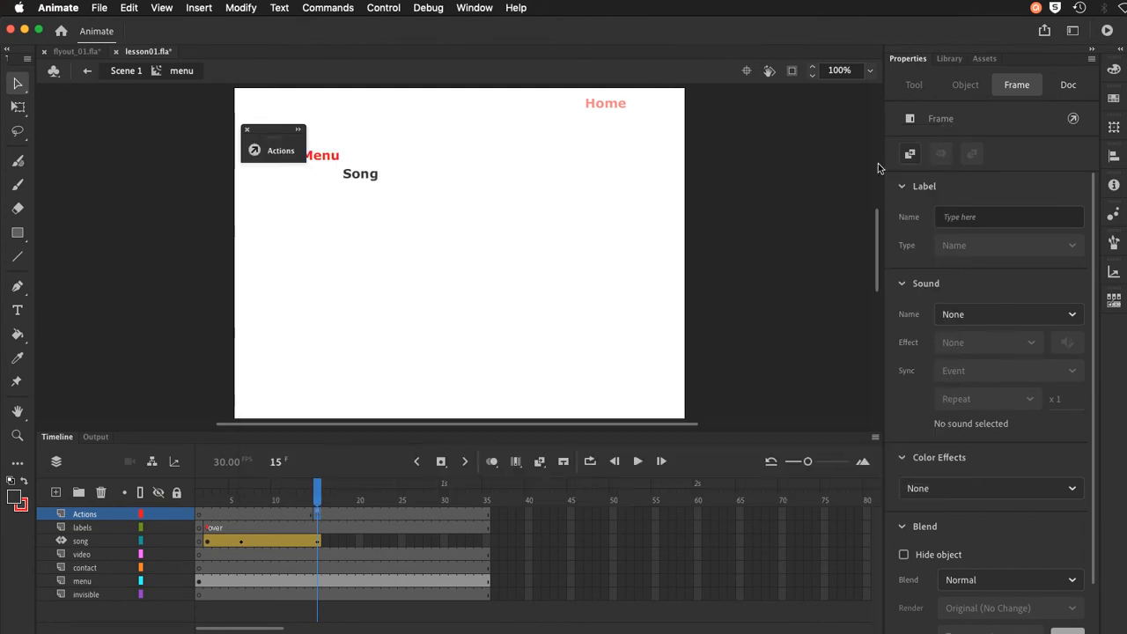
Step: Add a stop(); script to frame 1 of the Actions layer
{"action": "left_click", "coordinate": [199, 513]}
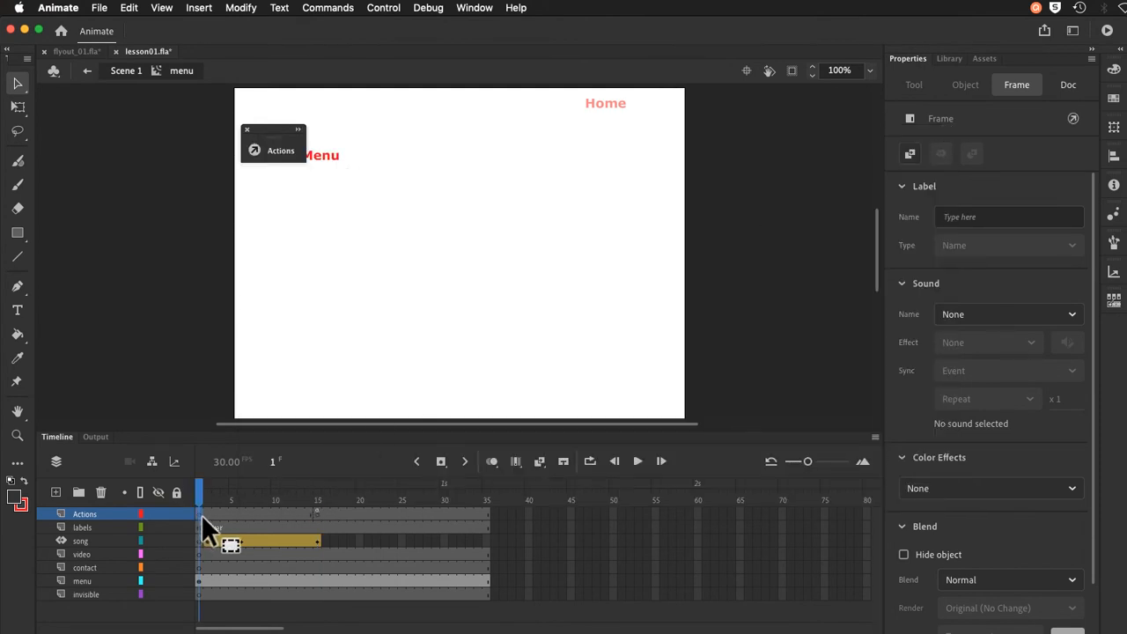
{"action": "left_click", "coordinate": [280, 150]}
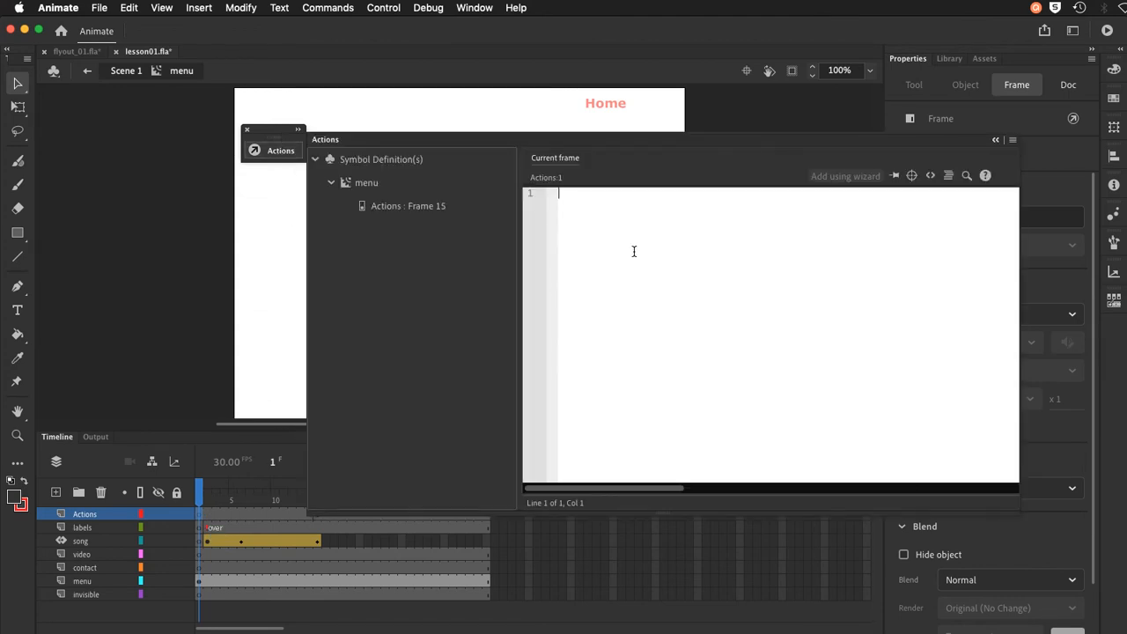
{"action": "type", "text": "stop();"}
{"action": "left_click", "coordinate": [276, 150]}
{"action": "left_click_drag", "start_coordinate": [277, 130], "coordinate": [162, 126]}
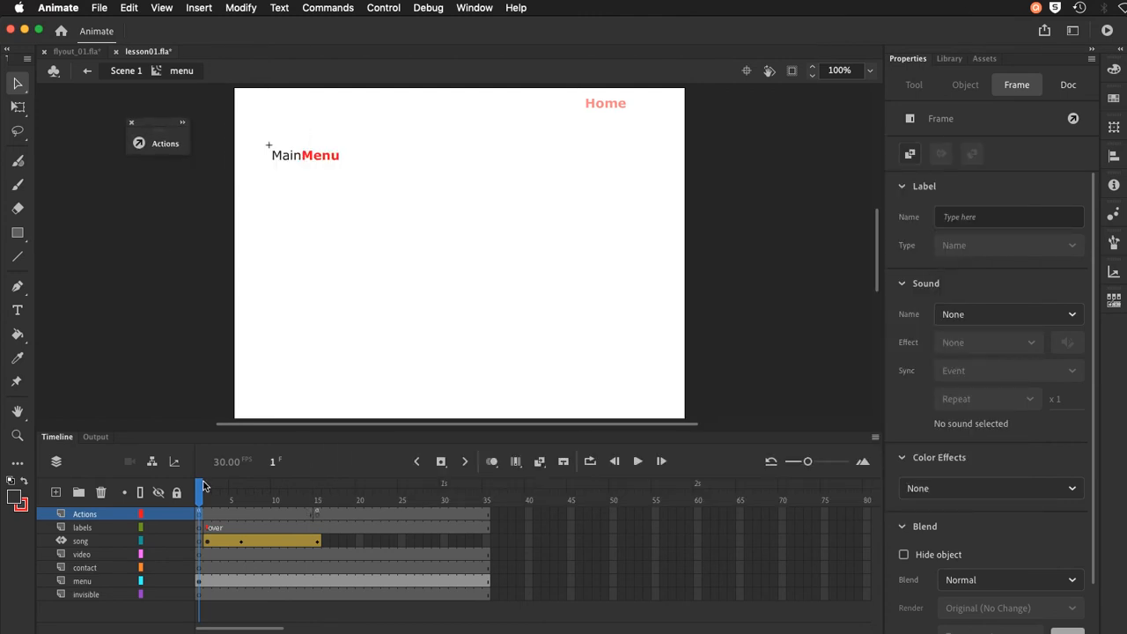
Step: Save lesson01.fla and scrub to frame 13 to preview the fade
{"action": "left_click", "coordinate": [98, 8]}
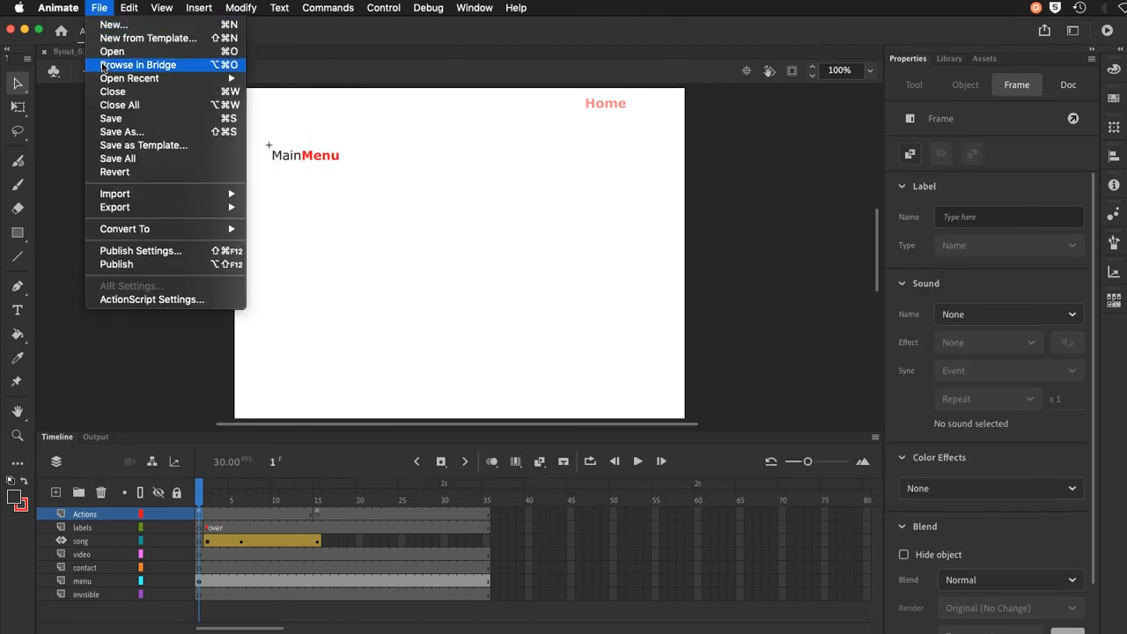
{"action": "left_click", "coordinate": [111, 117]}
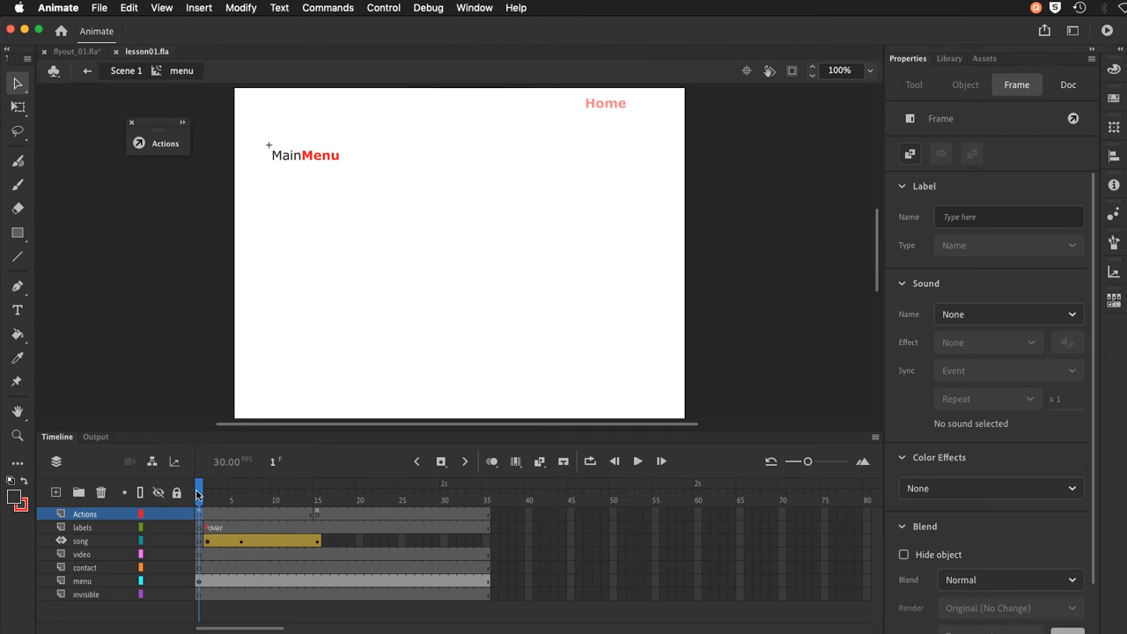
{"action": "mouse_move", "coordinate": [199, 495]}
{"action": "left_mouse_down"}
{"action": "mouse_move", "coordinate": [257, 513]}
{"action": "mouse_move", "coordinate": [332, 489]}
{"action": "mouse_move", "coordinate": [187, 491]}
{"action": "left_mouse_up"}
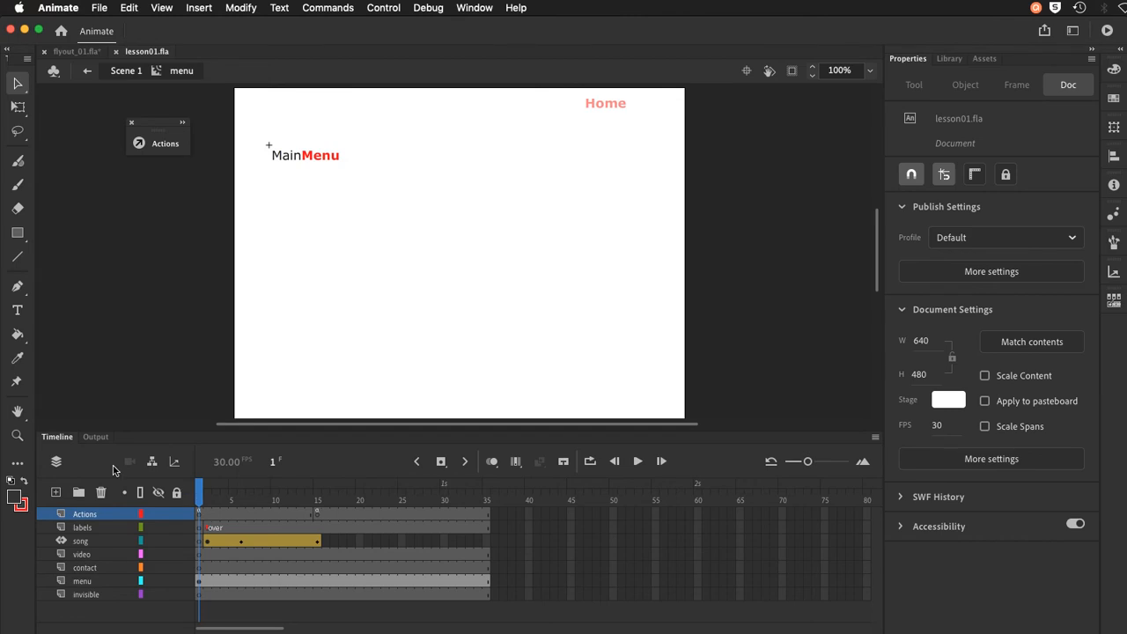
Step: Select the whole Song tween span and Alt-drag a copy to start at frame 16
{"action": "left_click", "coordinate": [258, 540]}
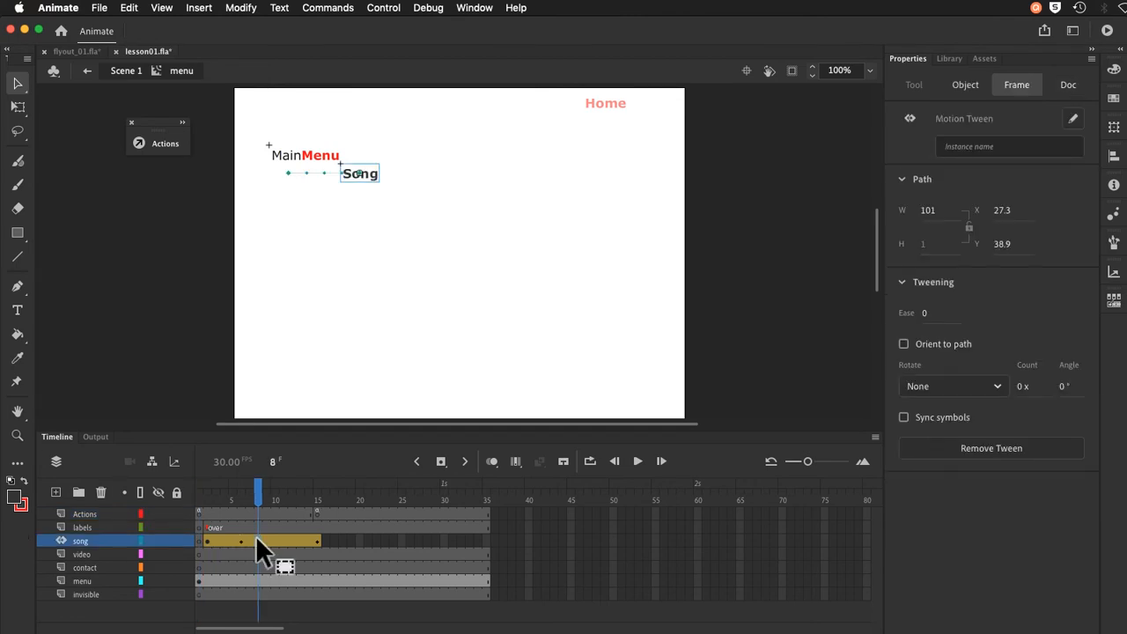
{"action": "double_click", "coordinate": [256, 539]}
{"action": "left_click_drag", "start_coordinate": [222, 539], "coordinate": [378, 536]}
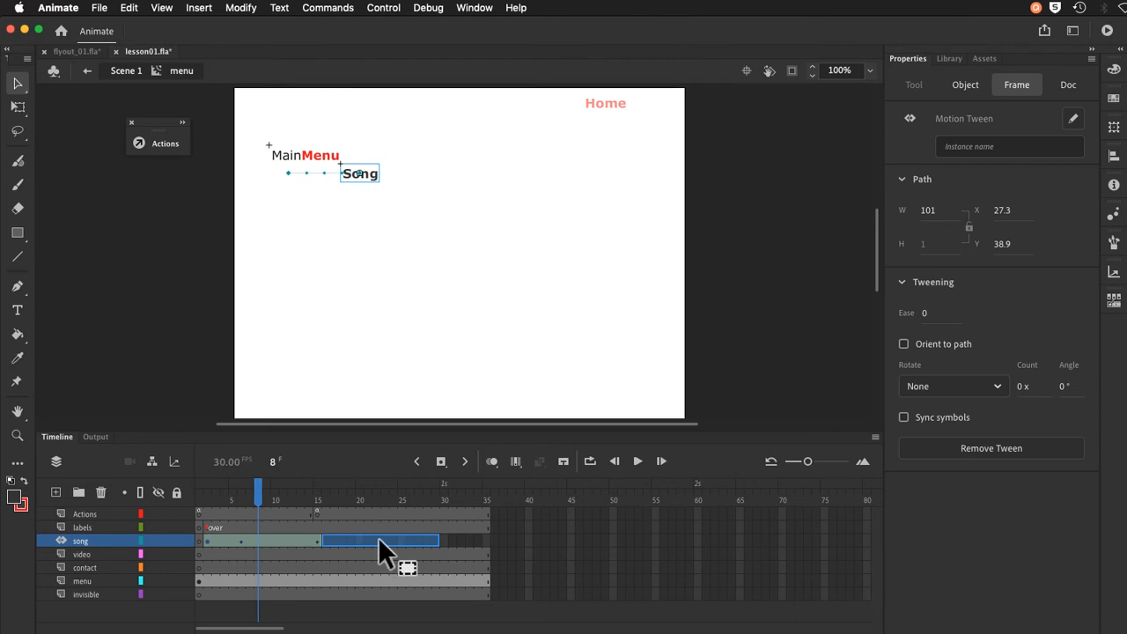
{"action": "left_click_drag", "start_coordinate": [378, 536], "coordinate": [378, 536]}
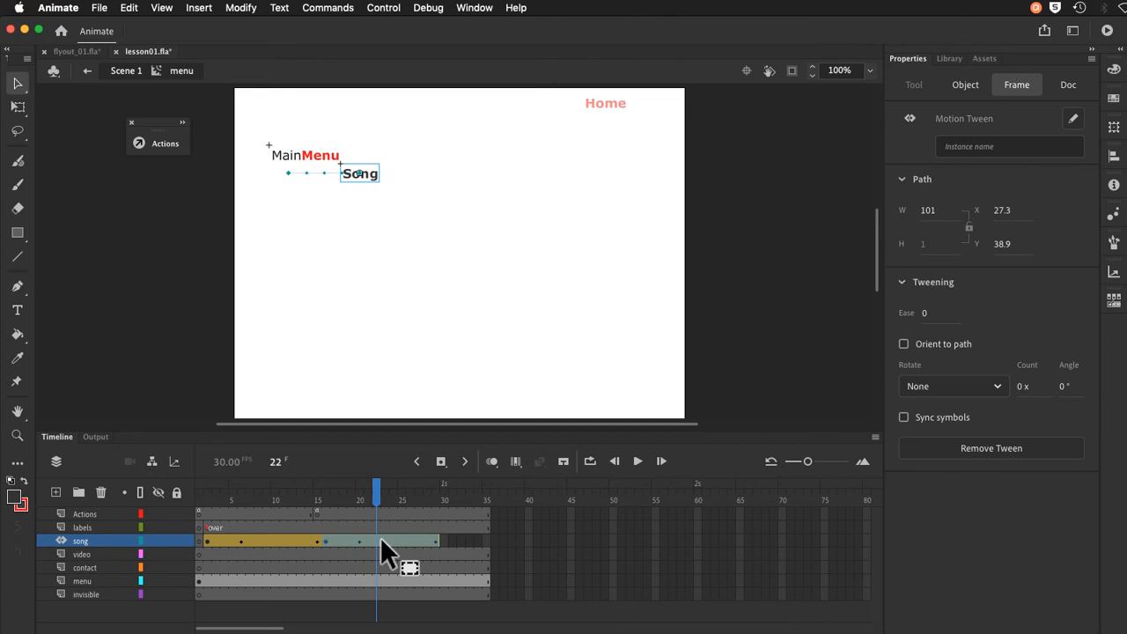
Step: Convert the copied Song tween to frame-by-frame animation with a keyframe on each frame
{"action": "right_click", "coordinate": [381, 539]}
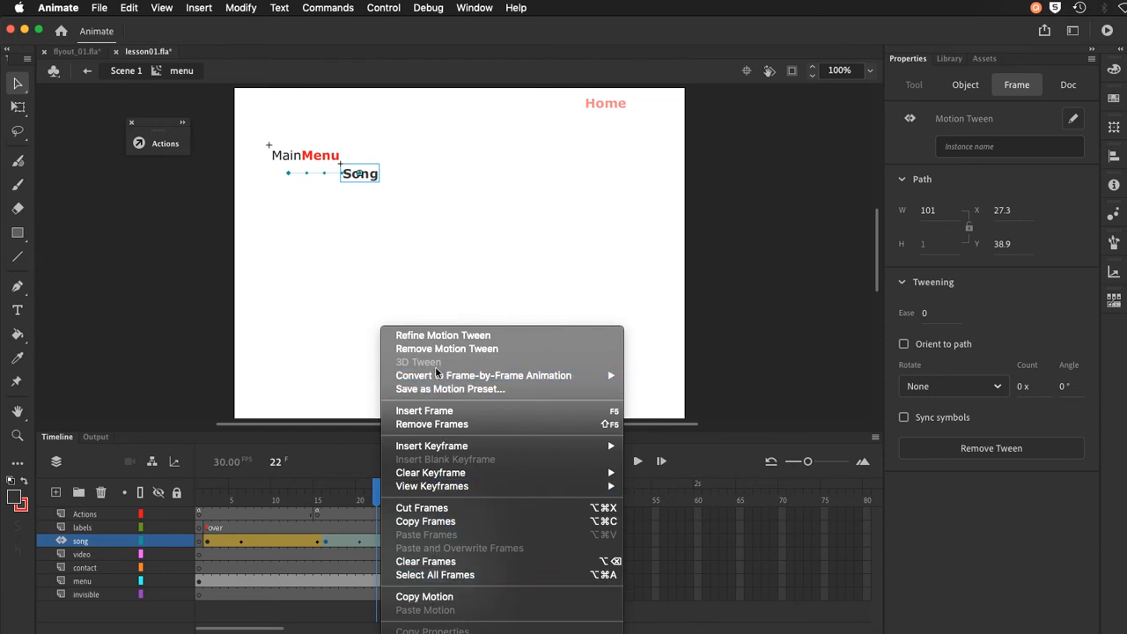
{"action": "mouse_move", "coordinate": [437, 377]}
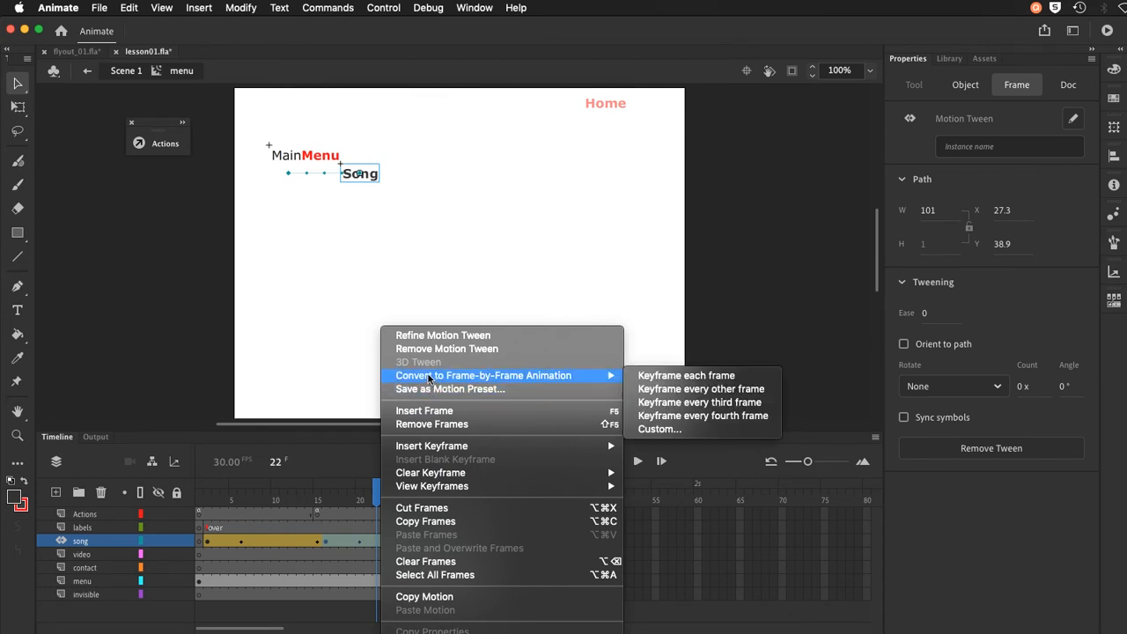
{"action": "left_click", "coordinate": [658, 377]}
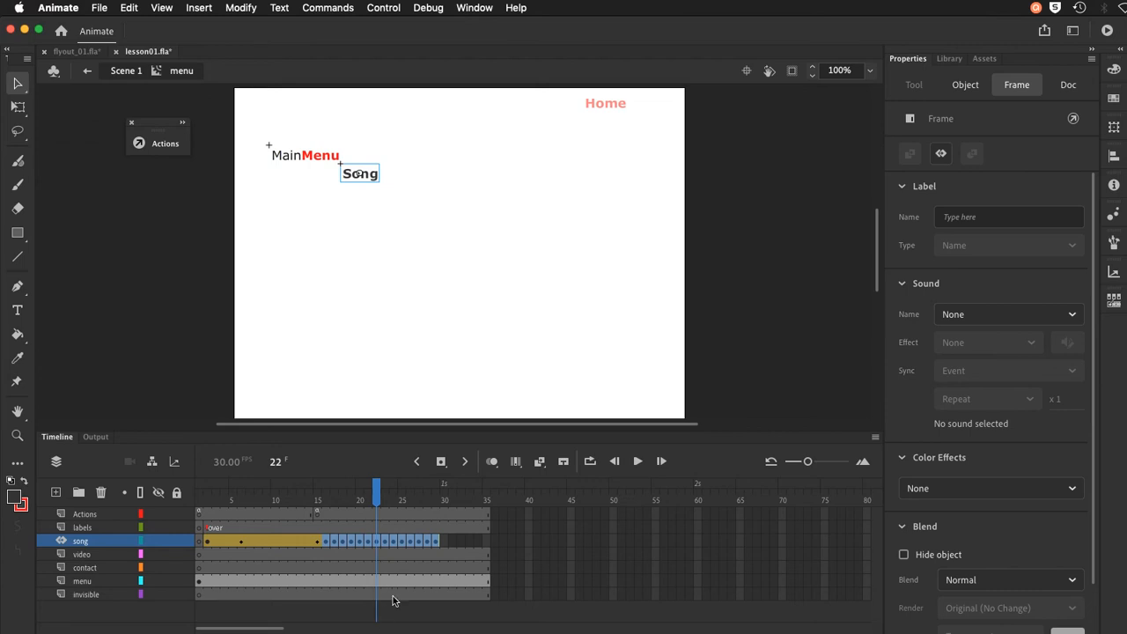
Step: Scrub the playhead through the Song animation to check it, then save lesson01.fla
{"action": "right_click", "coordinate": [353, 537]}
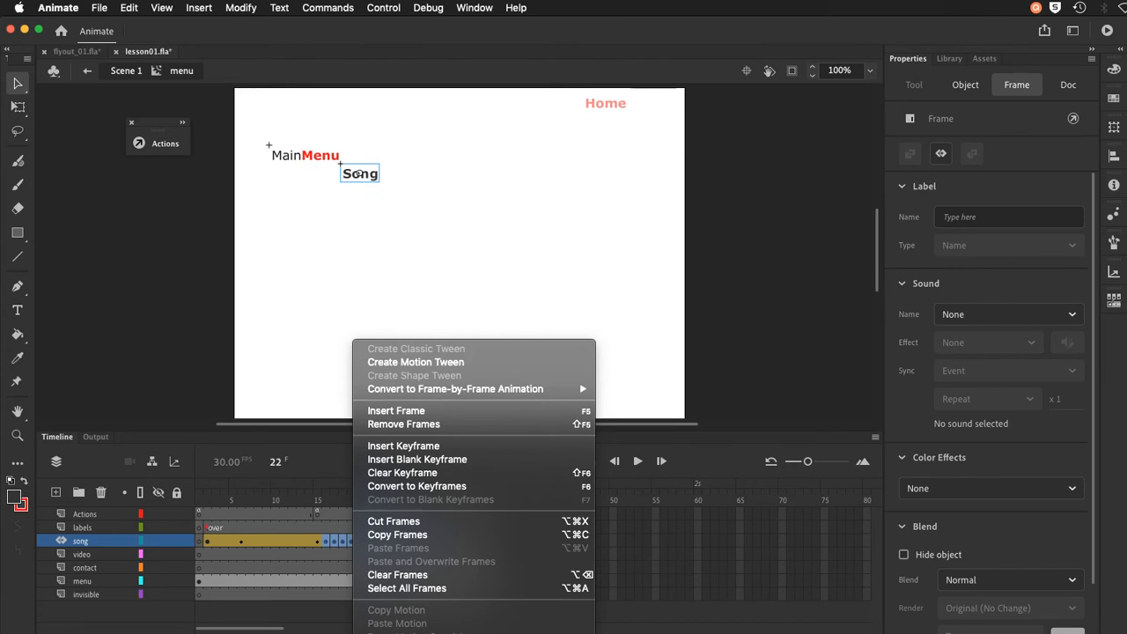
{"action": "left_click", "coordinate": [387, 633]}
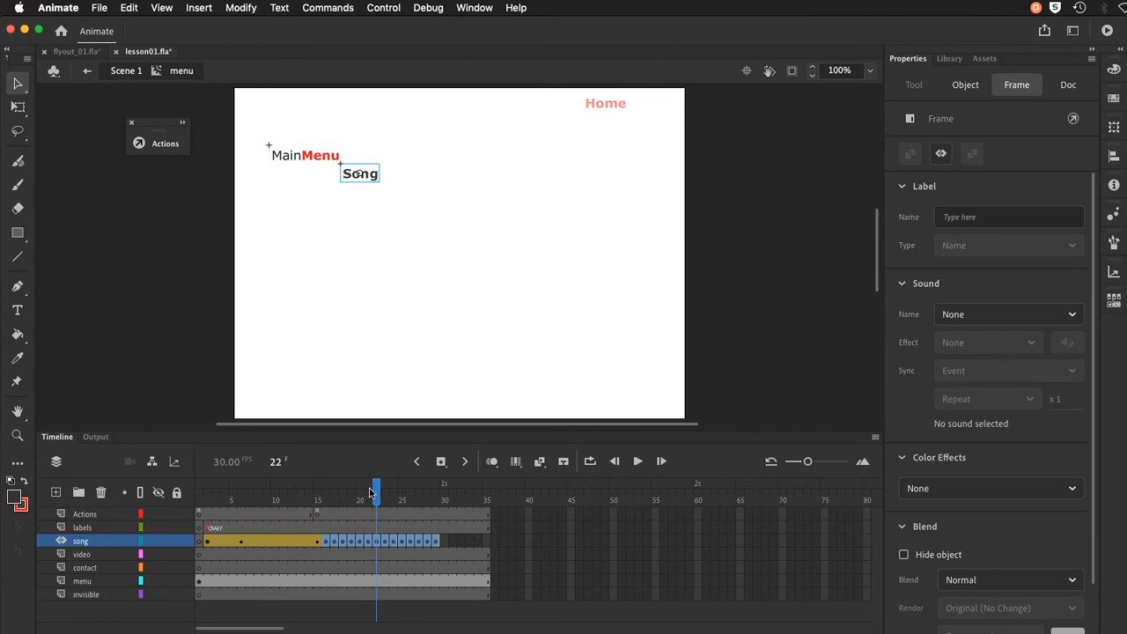
{"action": "left_click_drag", "start_coordinate": [376, 491], "coordinate": [413, 530]}
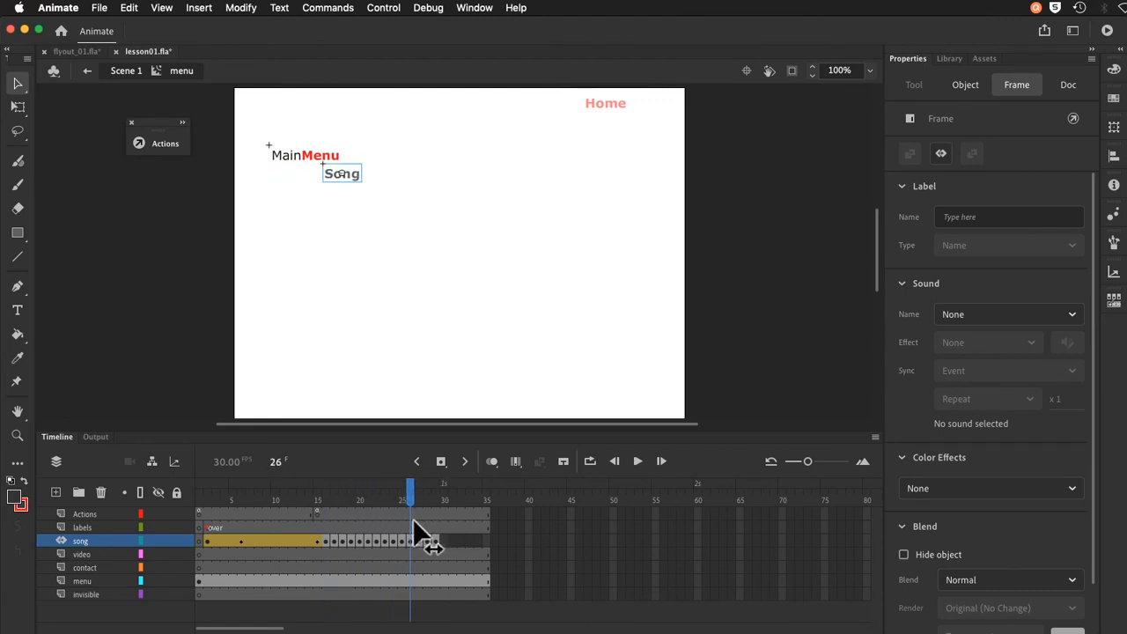
{"action": "left_click_drag", "start_coordinate": [414, 519], "coordinate": [312, 526]}
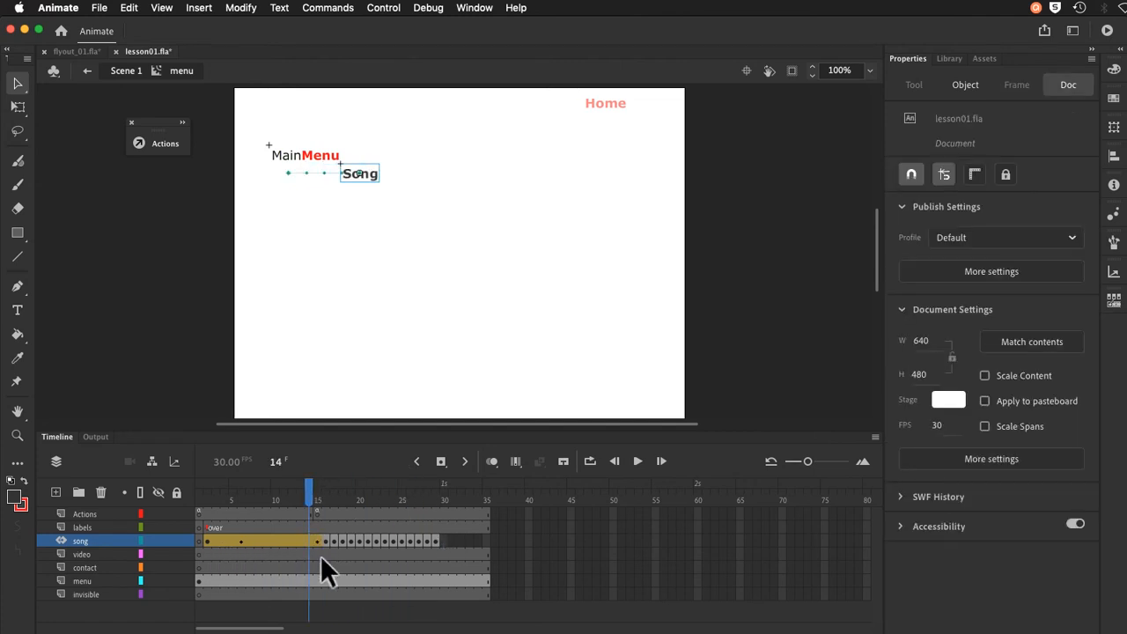
{"action": "left_click_drag", "start_coordinate": [309, 495], "coordinate": [241, 503]}
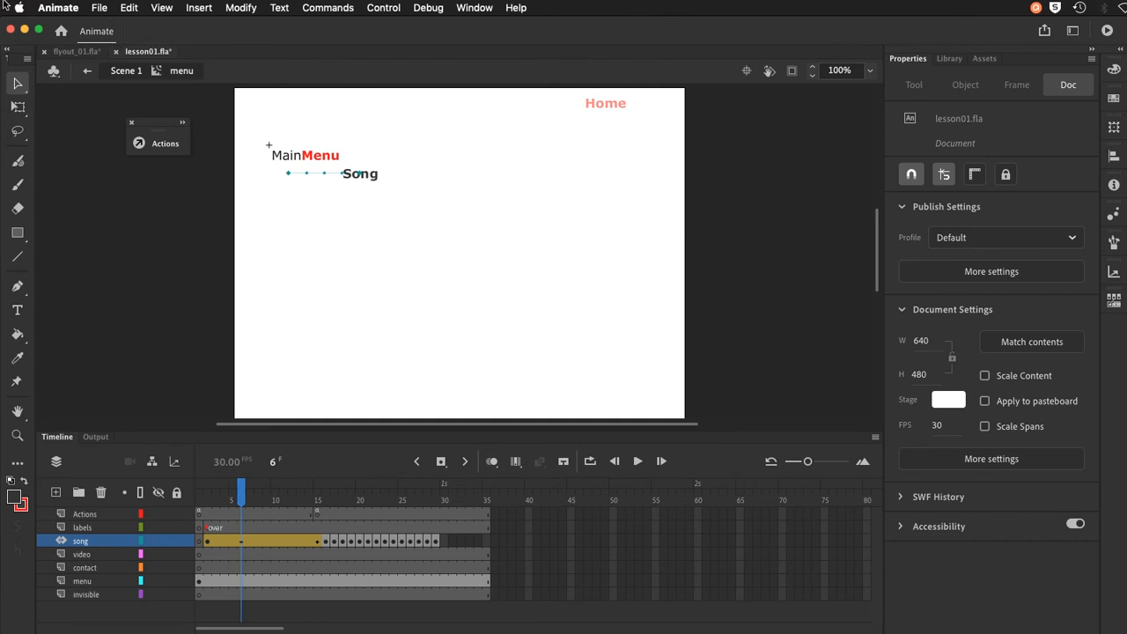
{"action": "left_click", "coordinate": [91, 9]}
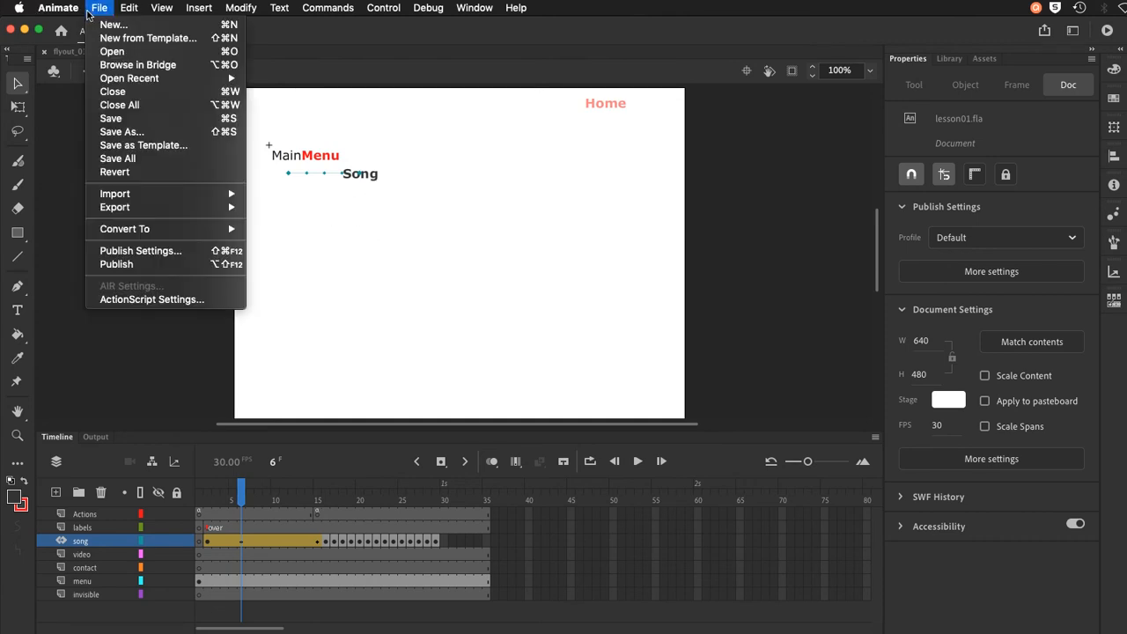
{"action": "left_click", "coordinate": [107, 118]}
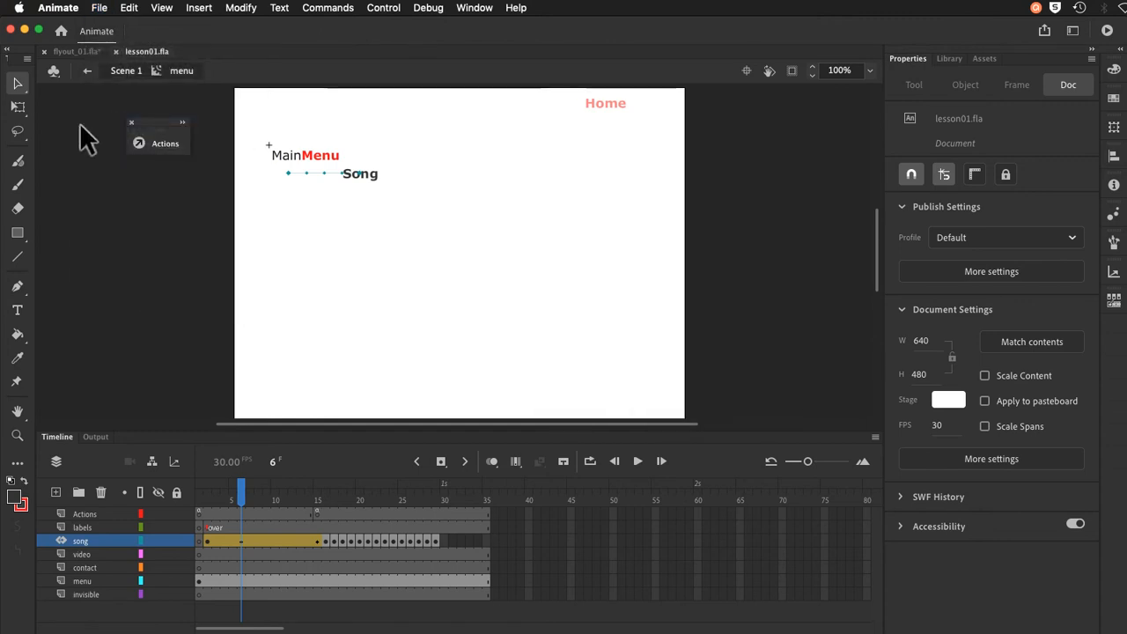
Step: On frame 6 of the video layer, type 'Video' below Song and align it under Song
{"action": "left_click", "coordinate": [243, 554]}
{"action": "mouse_move", "coordinate": [241, 554]}
{"action": "left_mouse_down"}
{"action": "mouse_move", "coordinate": [241, 536]}
{"action": "mouse_move", "coordinate": [238, 562]}
{"action": "left_mouse_up"}
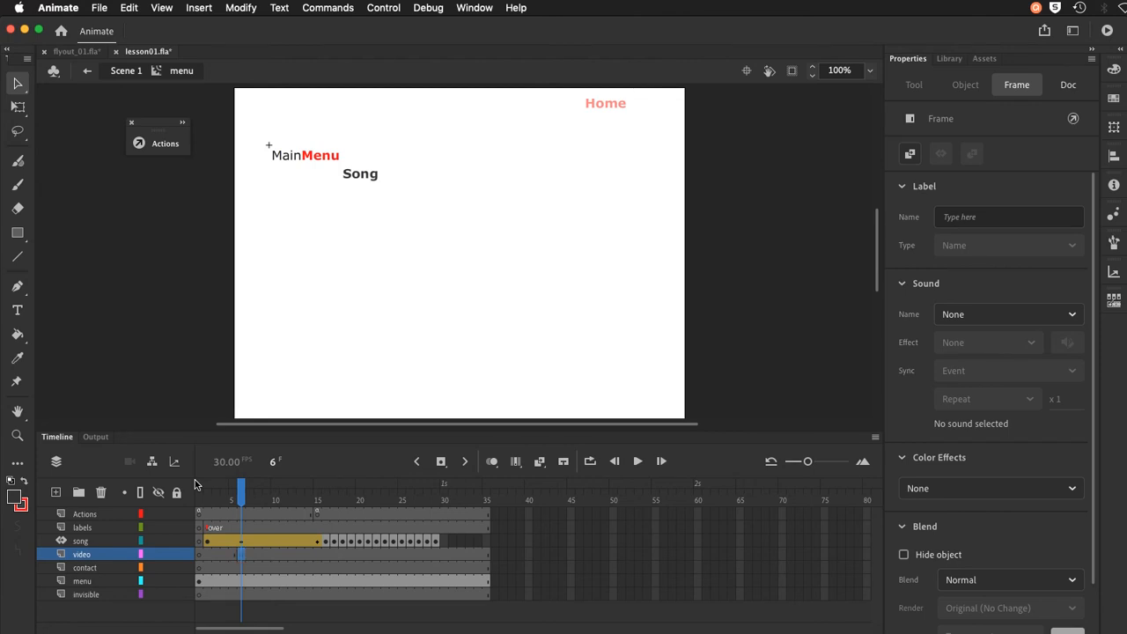
{"action": "left_click", "coordinate": [15, 310]}
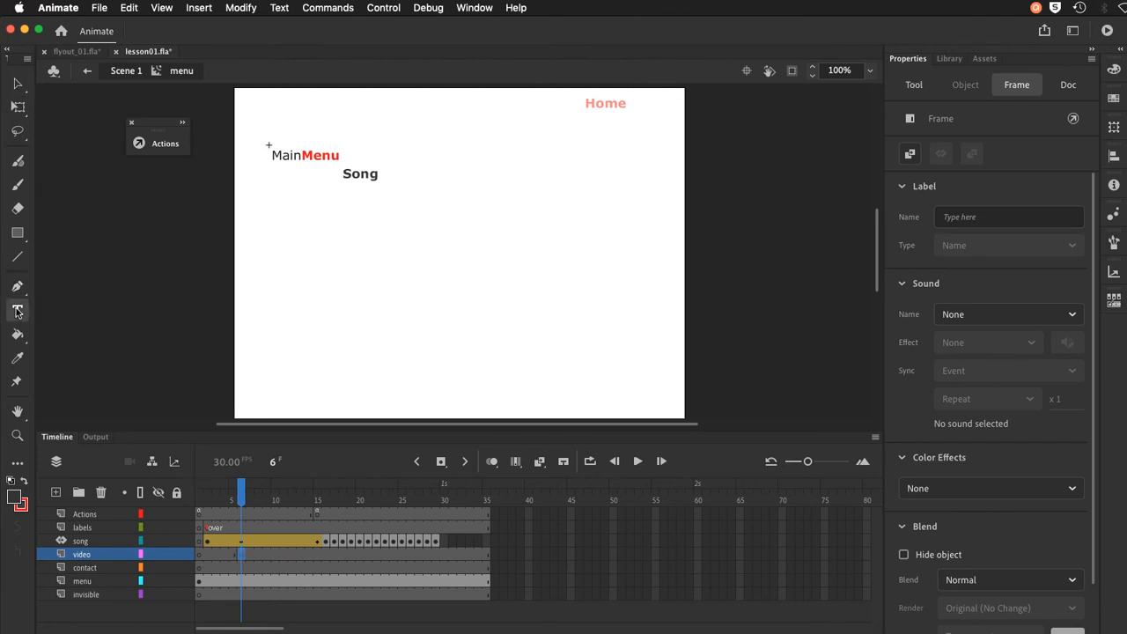
{"action": "left_click", "coordinate": [344, 195]}
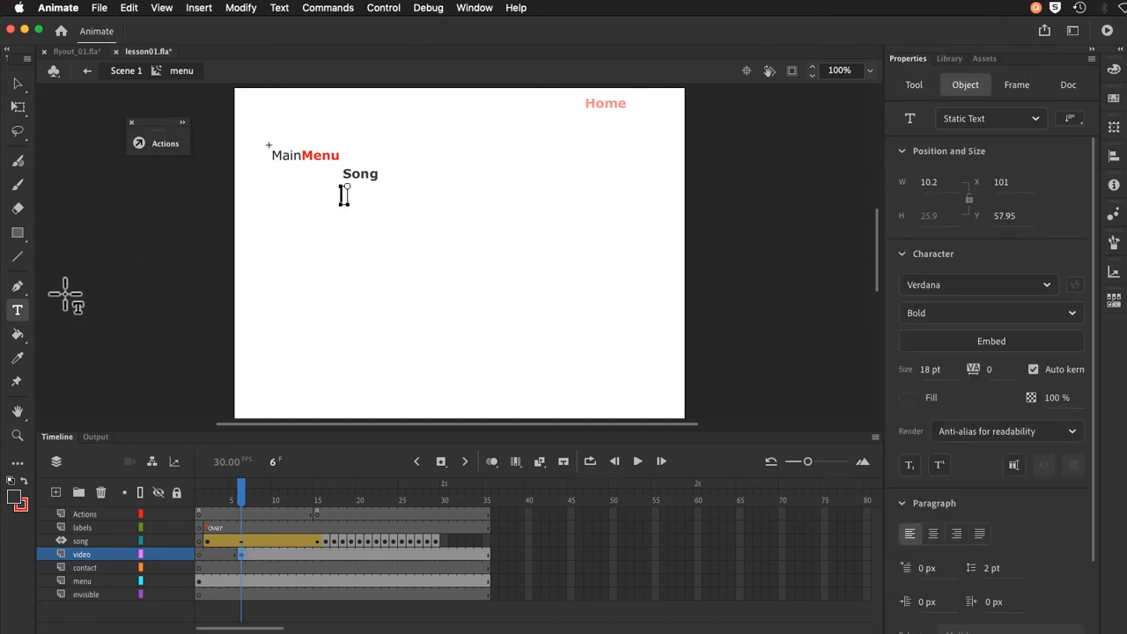
{"action": "type", "text": "Video"}
{"action": "left_click", "coordinate": [16, 83]}
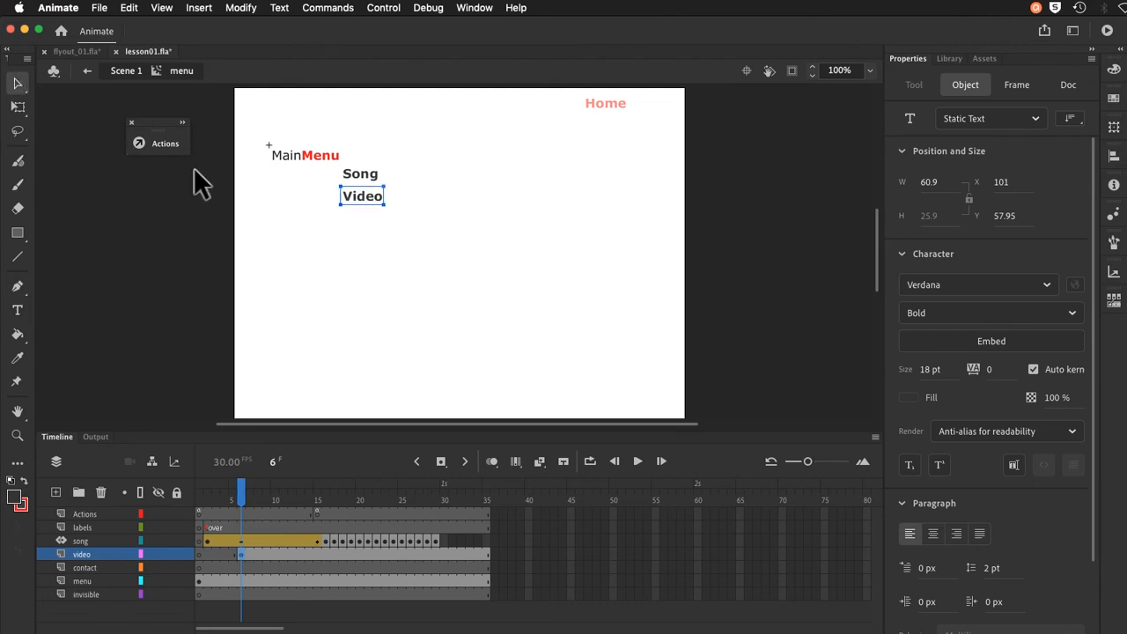
{"action": "left_click_drag", "start_coordinate": [364, 191], "coordinate": [359, 192]}
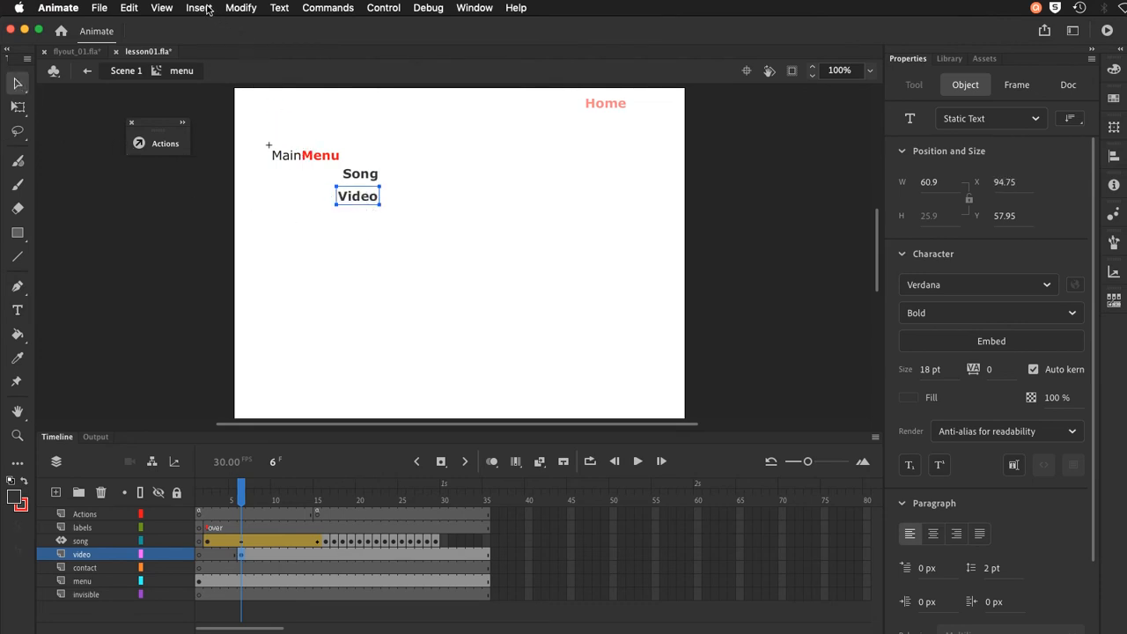
{"action": "left_click", "coordinate": [240, 8]}
Step: Convert the Video text to a Button symbol named video and select it at frame 6
{"action": "left_click", "coordinate": [260, 50]}
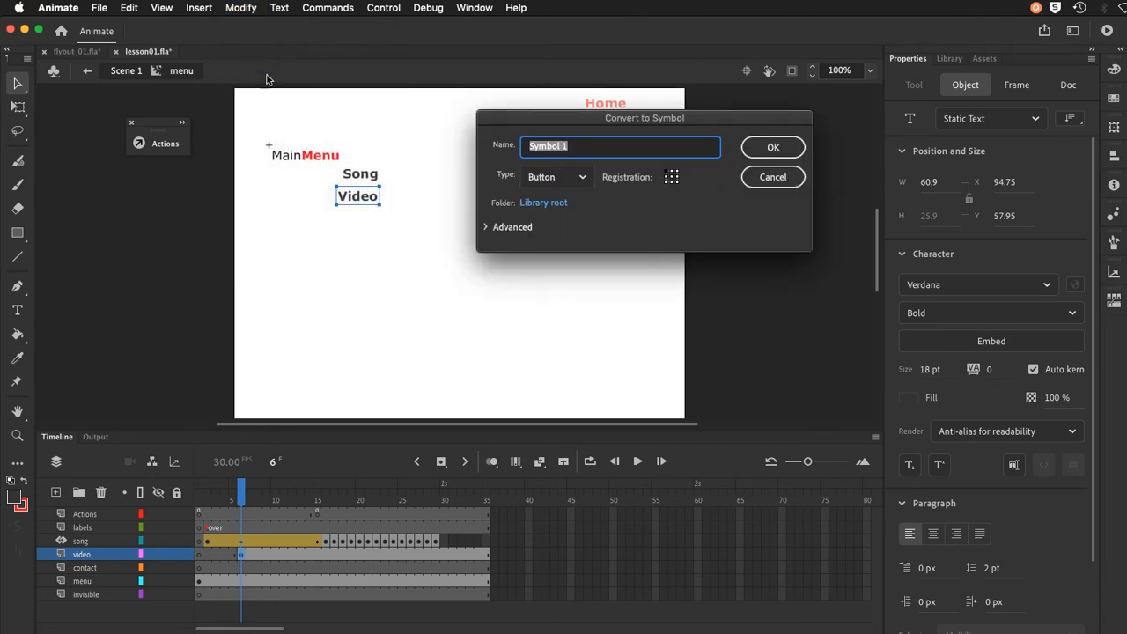
{"action": "type", "text": "video"}
{"action": "key", "text": "Return"}
{"action": "key", "text": "Return"}
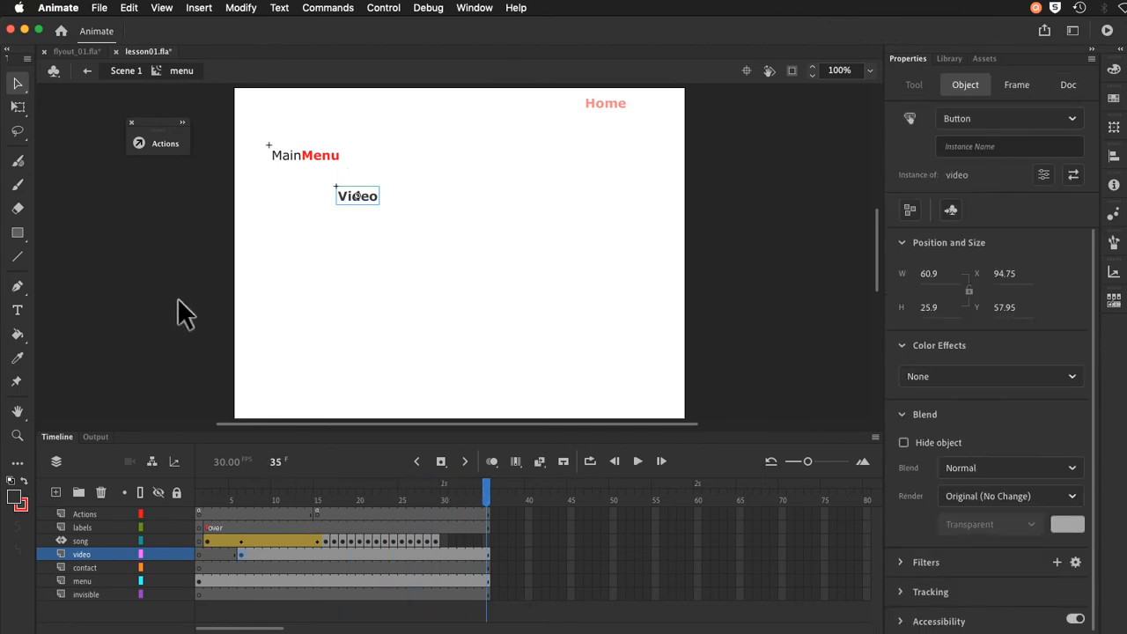
{"action": "left_click", "coordinate": [241, 498]}
{"action": "left_click", "coordinate": [350, 200]}
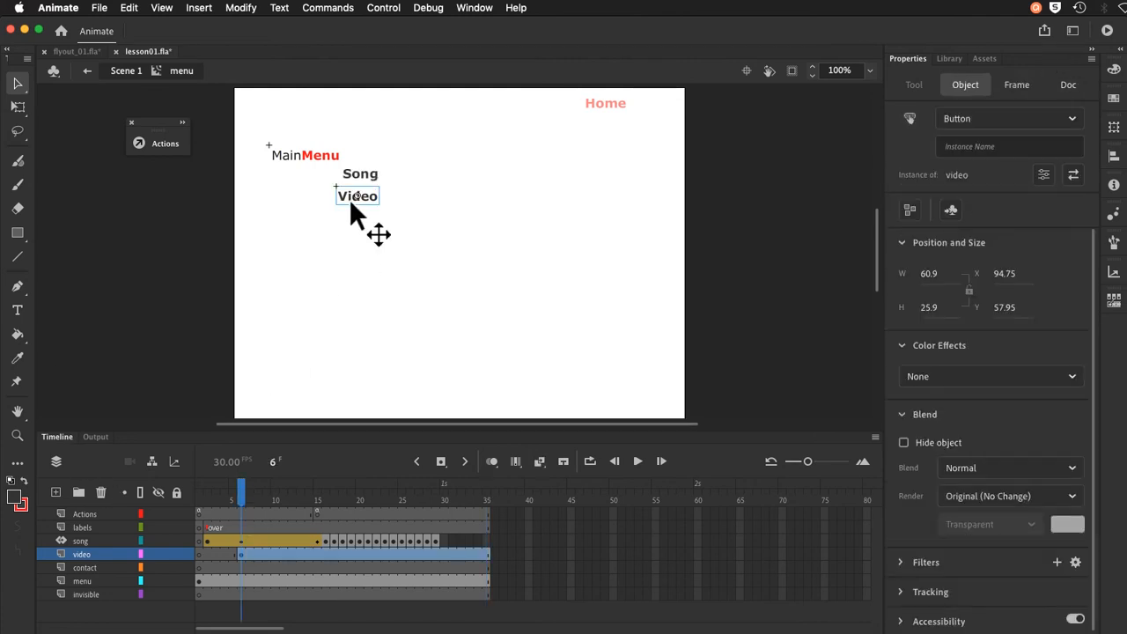
Step: Give the video button an Over-state keyframe with red #FF0000 text, then return to menu
{"action": "double_click", "coordinate": [351, 200]}
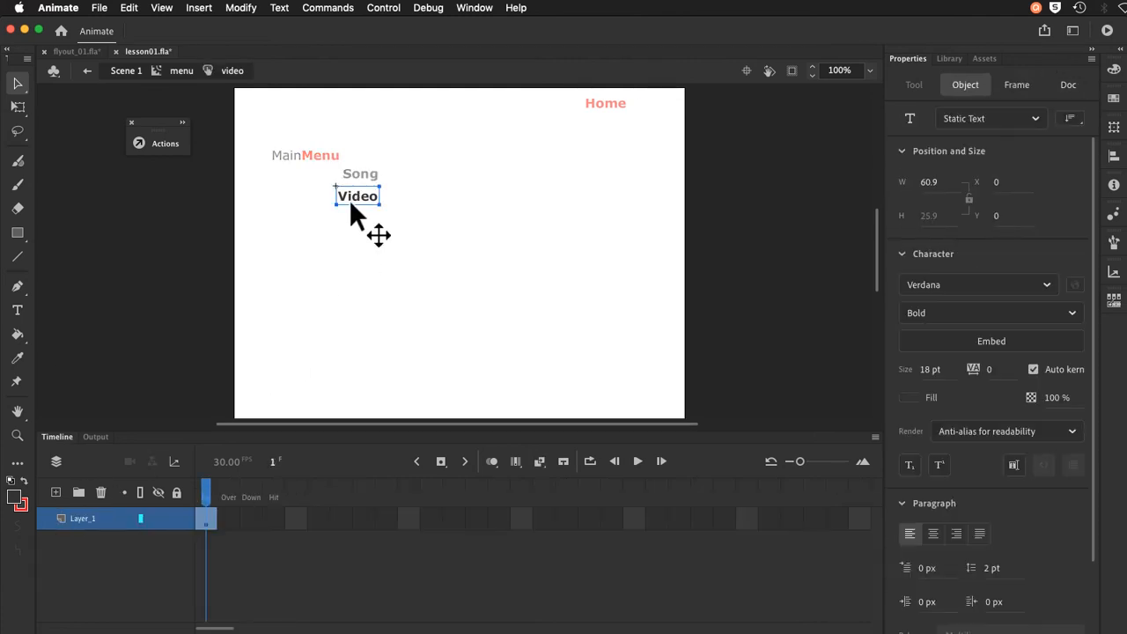
{"action": "left_click", "coordinate": [233, 522]}
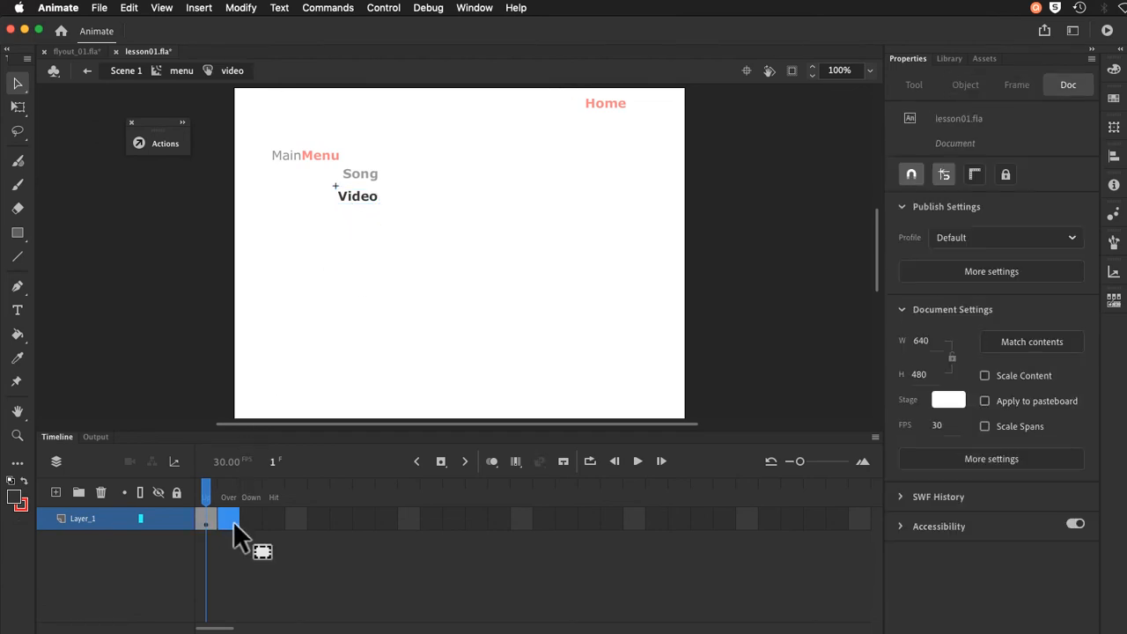
{"action": "key", "text": "F6"}
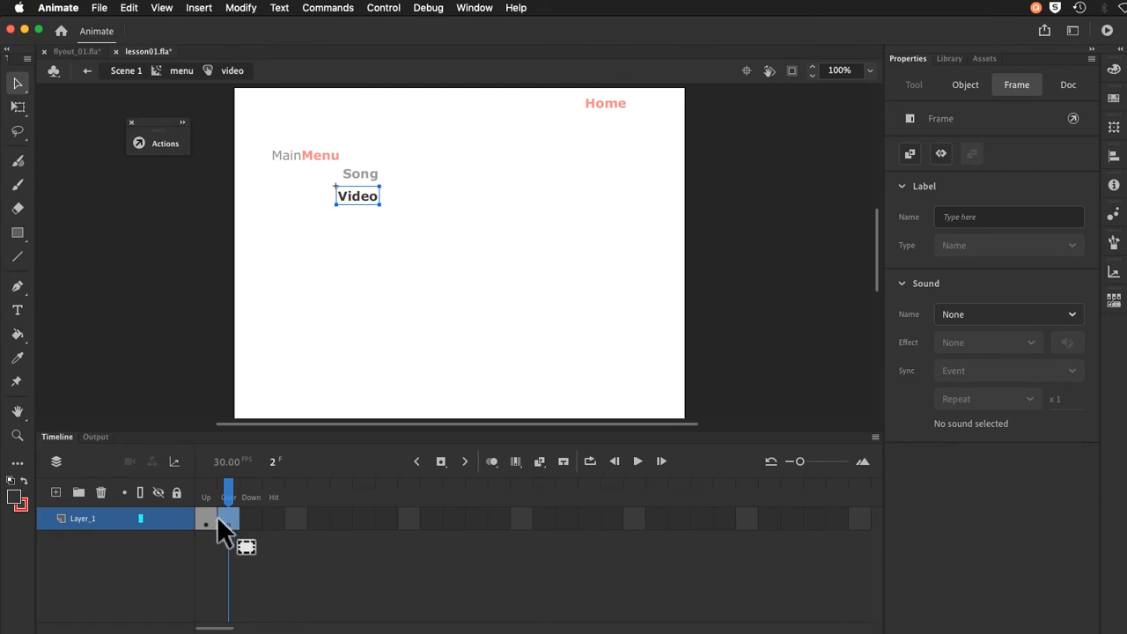
{"action": "left_click", "coordinate": [355, 195]}
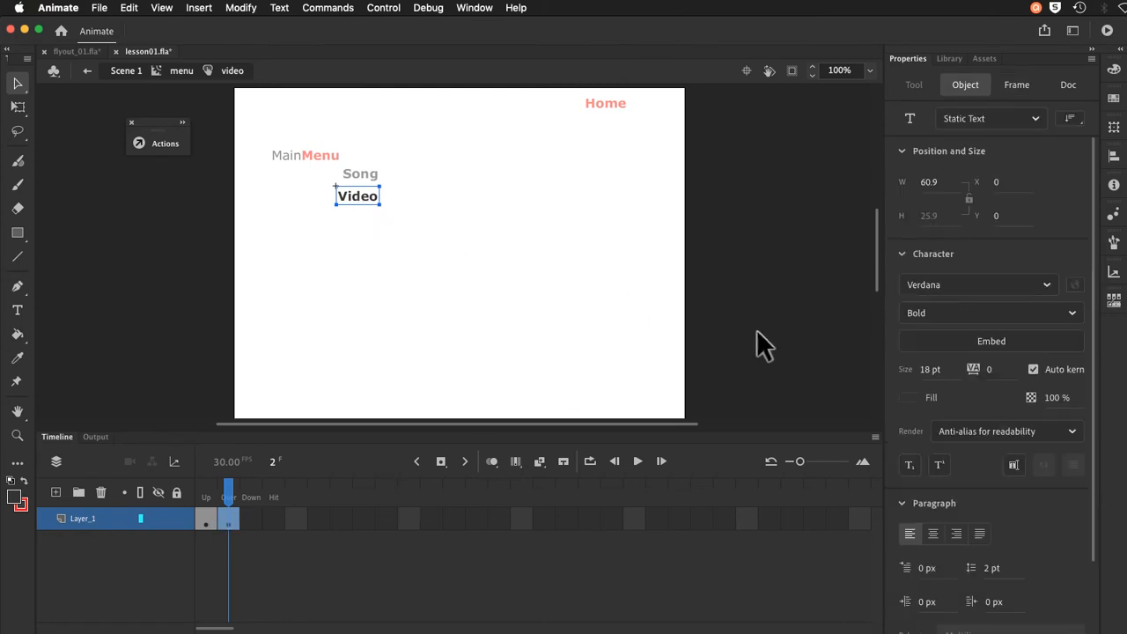
{"action": "left_click", "coordinate": [904, 401]}
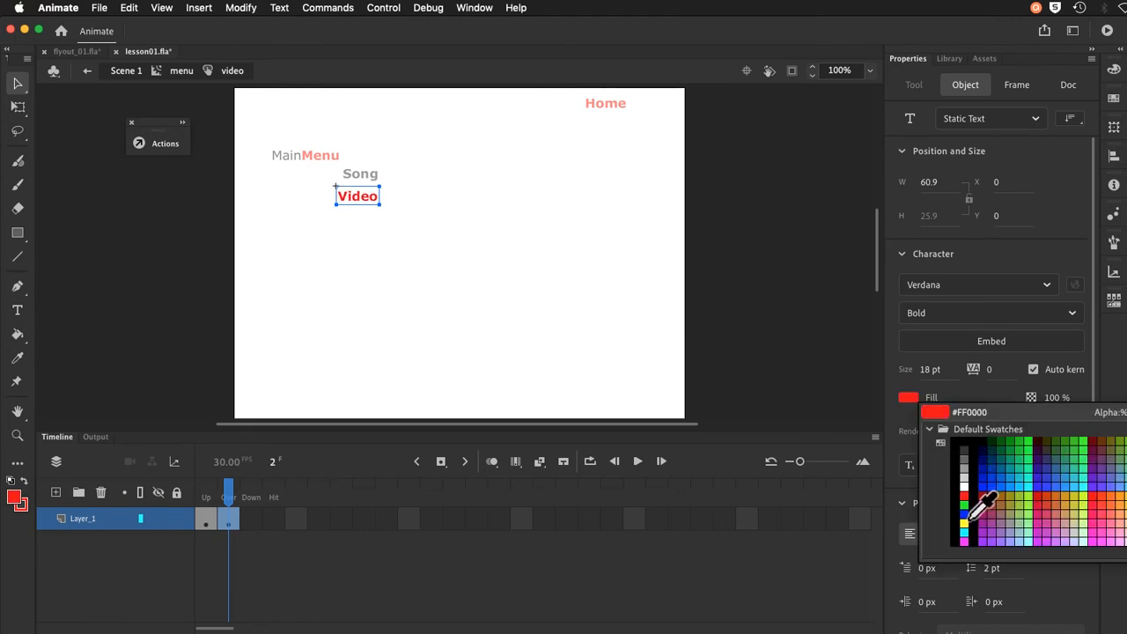
{"action": "left_click", "coordinate": [964, 496]}
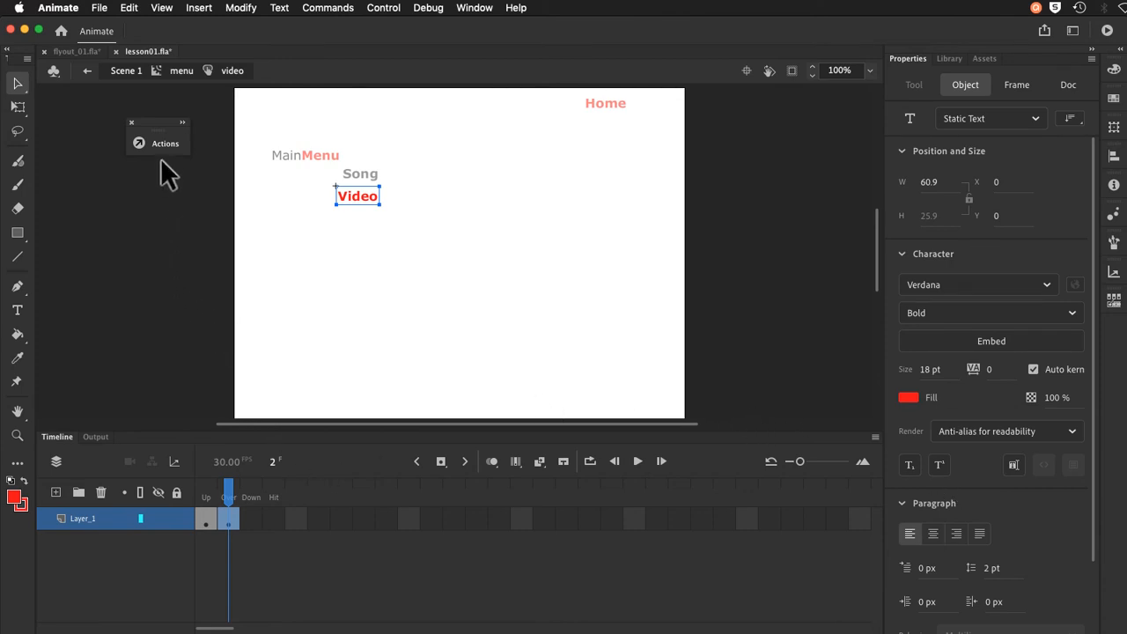
{"action": "left_click", "coordinate": [181, 72]}
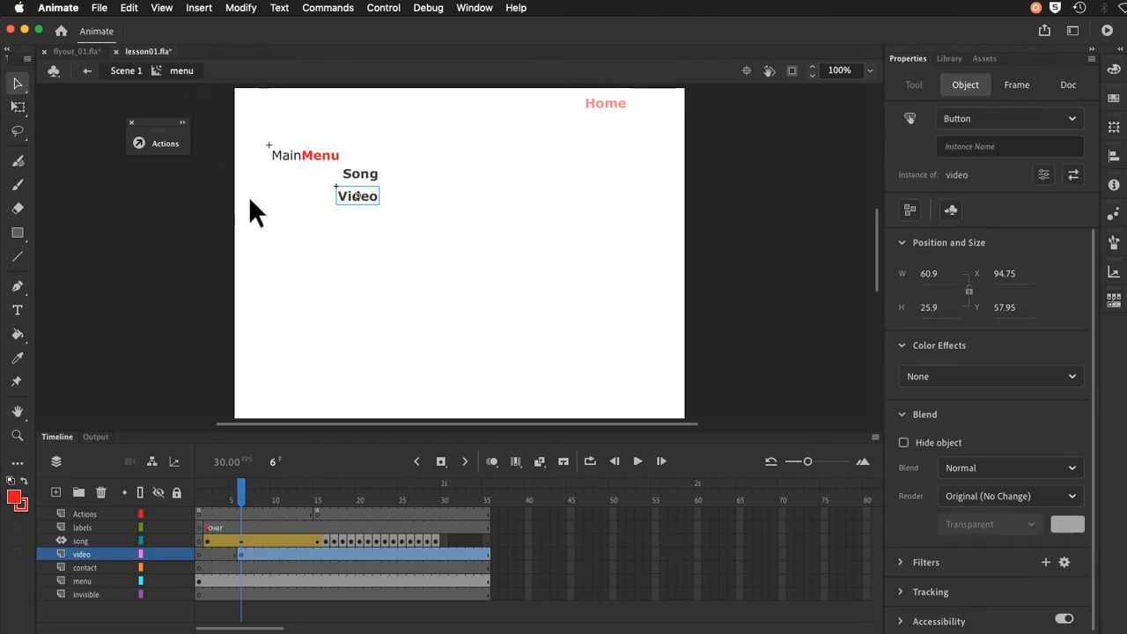
Step: Keyframe the song button's Over state with red #FF0000 Song text, then return to menu
{"action": "left_click", "coordinate": [346, 173]}
{"action": "left_click", "coordinate": [361, 172]}
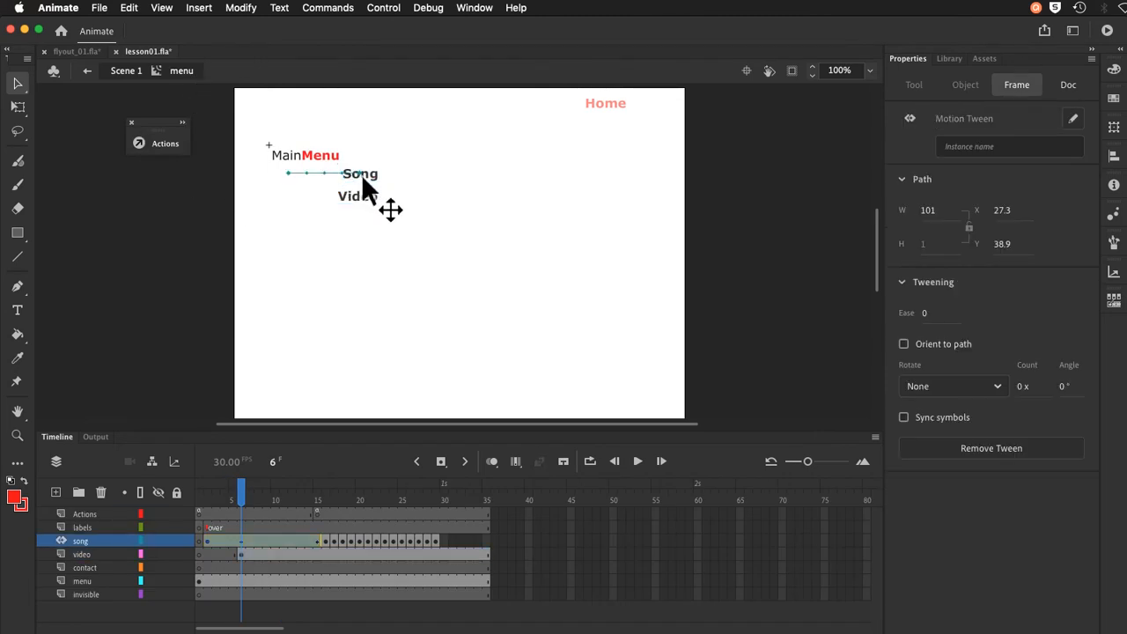
{"action": "double_click", "coordinate": [353, 176]}
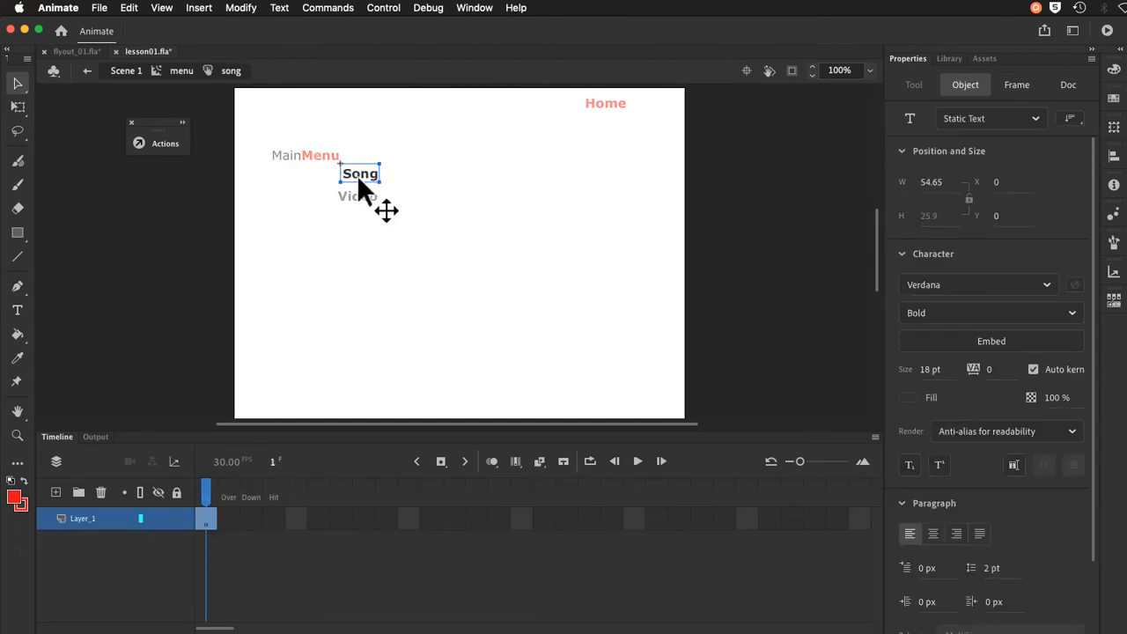
{"action": "left_click", "coordinate": [230, 519]}
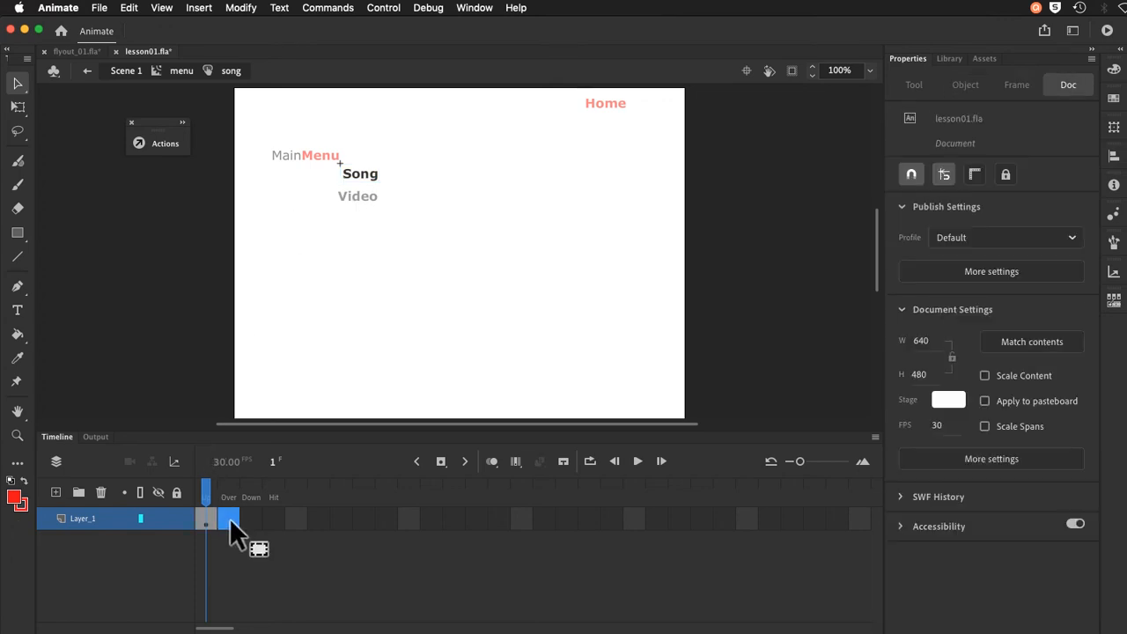
{"action": "key", "text": "F6"}
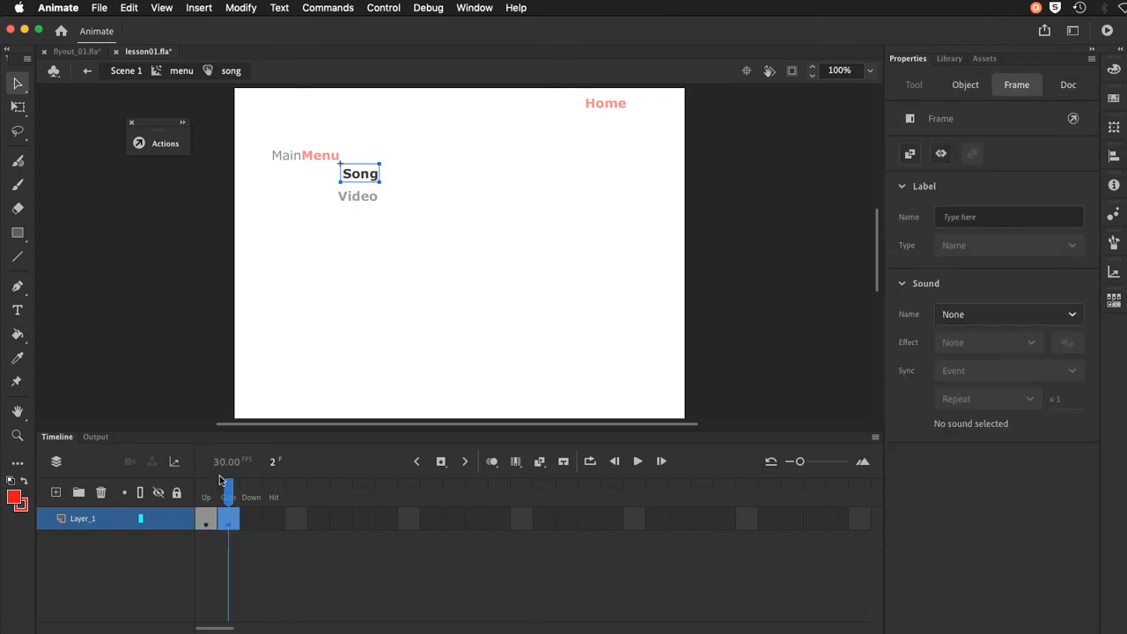
{"action": "left_click", "coordinate": [353, 176]}
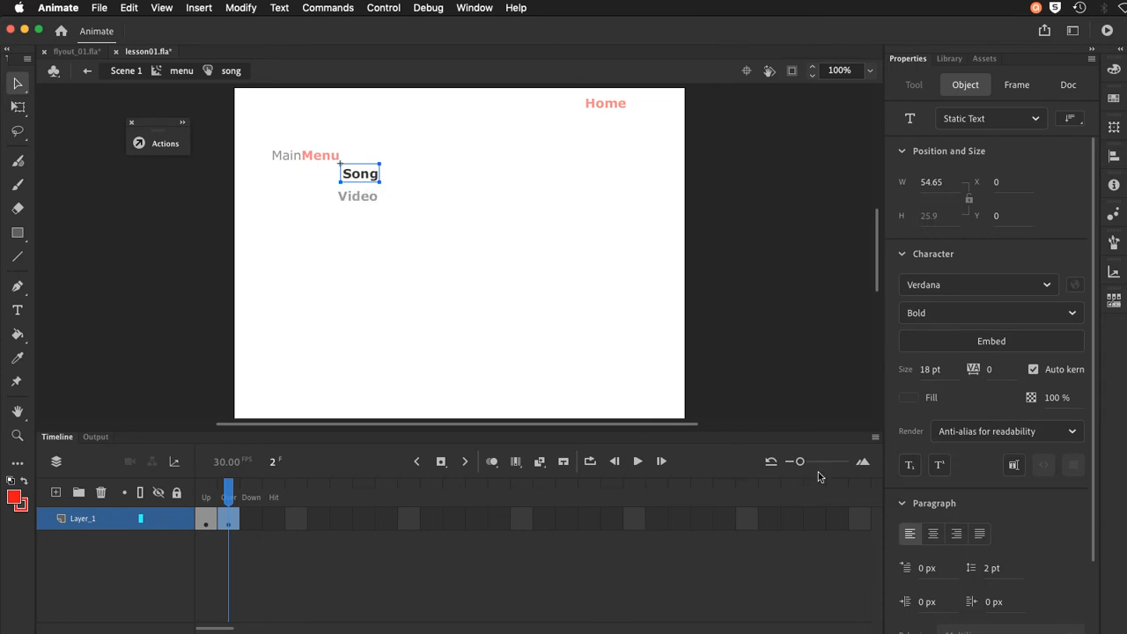
{"action": "left_click", "coordinate": [908, 397]}
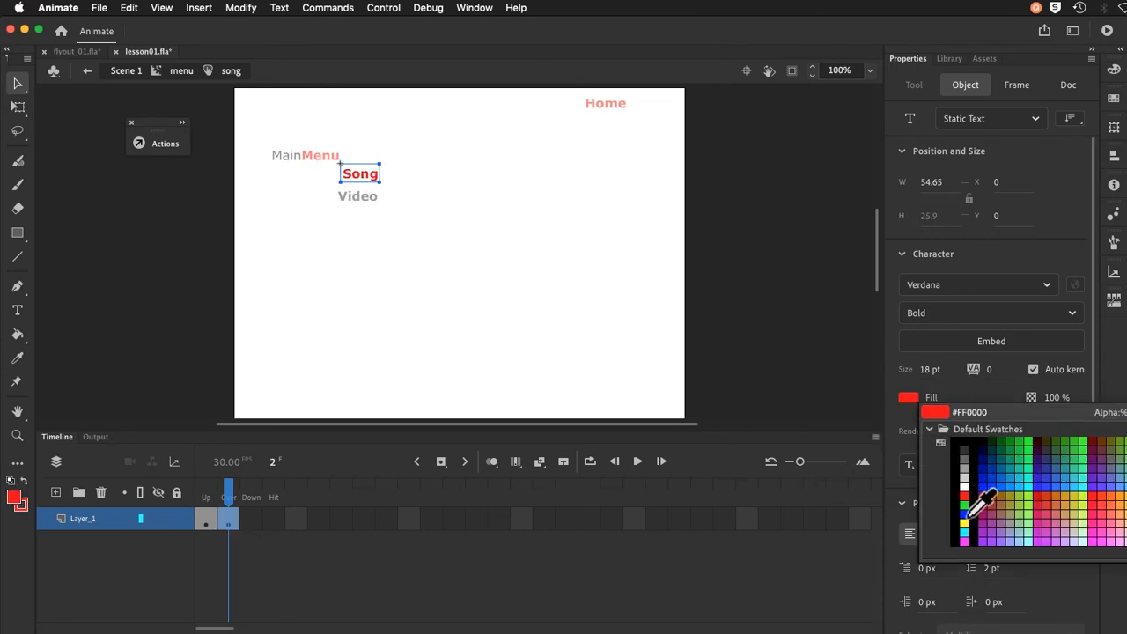
{"action": "left_click", "coordinate": [964, 496]}
{"action": "mouse_move", "coordinate": [227, 487]}
{"action": "left_mouse_down"}
{"action": "mouse_move", "coordinate": [209, 490]}
{"action": "mouse_move", "coordinate": [220, 491]}
{"action": "left_mouse_up"}
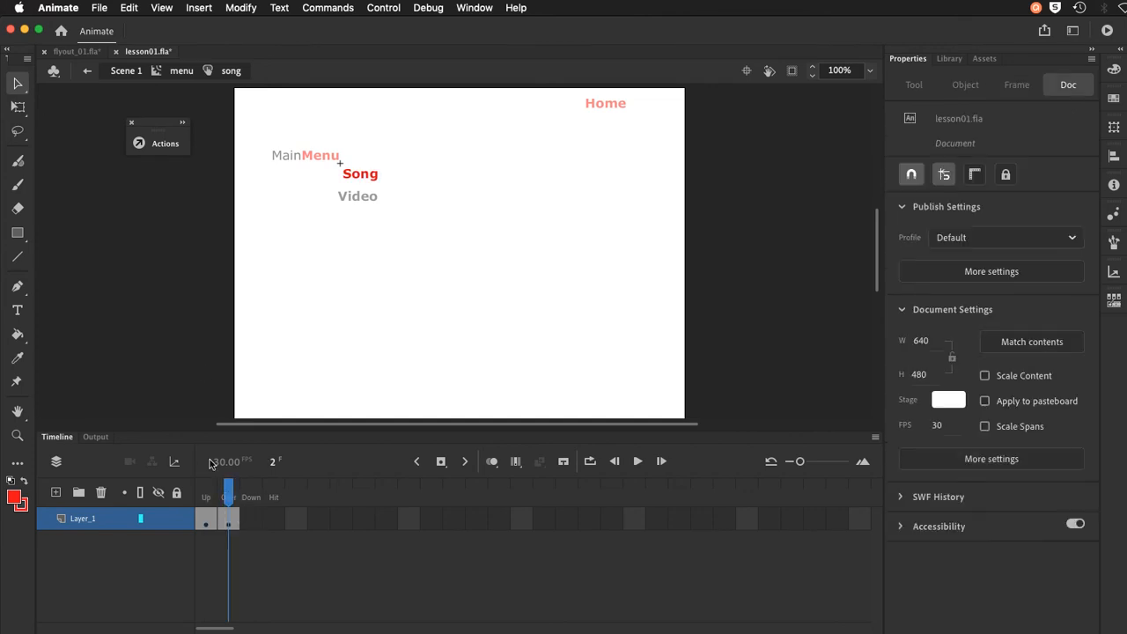
{"action": "left_click", "coordinate": [182, 74]}
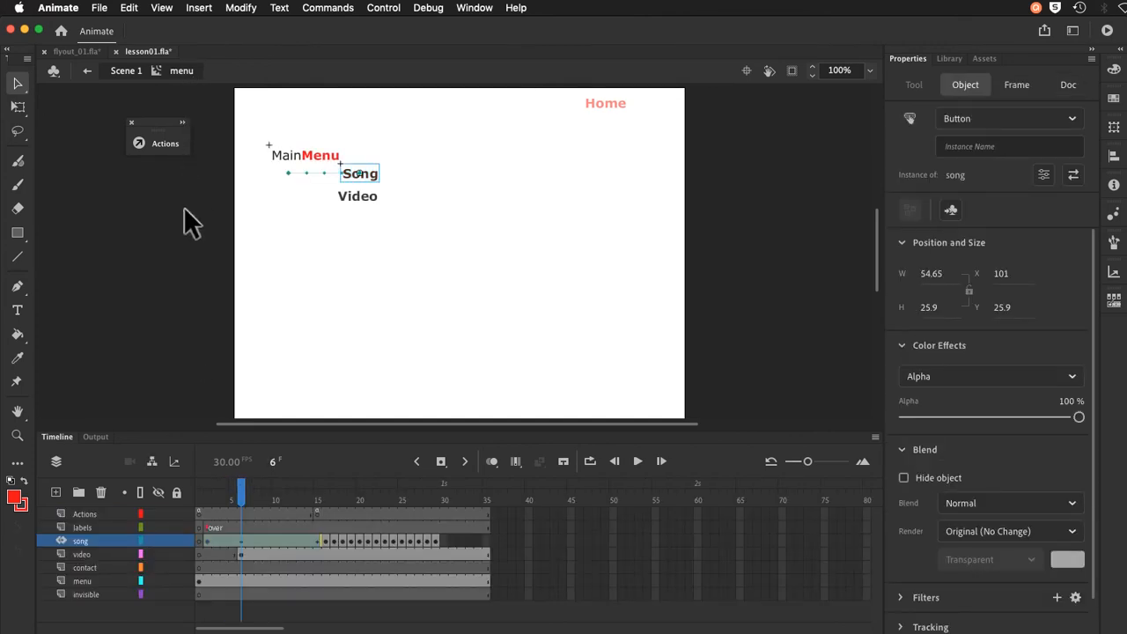
Step: Add a motion tween to the video layer from frame 6, trimmed to end at frame 15
{"action": "left_click", "coordinate": [240, 552]}
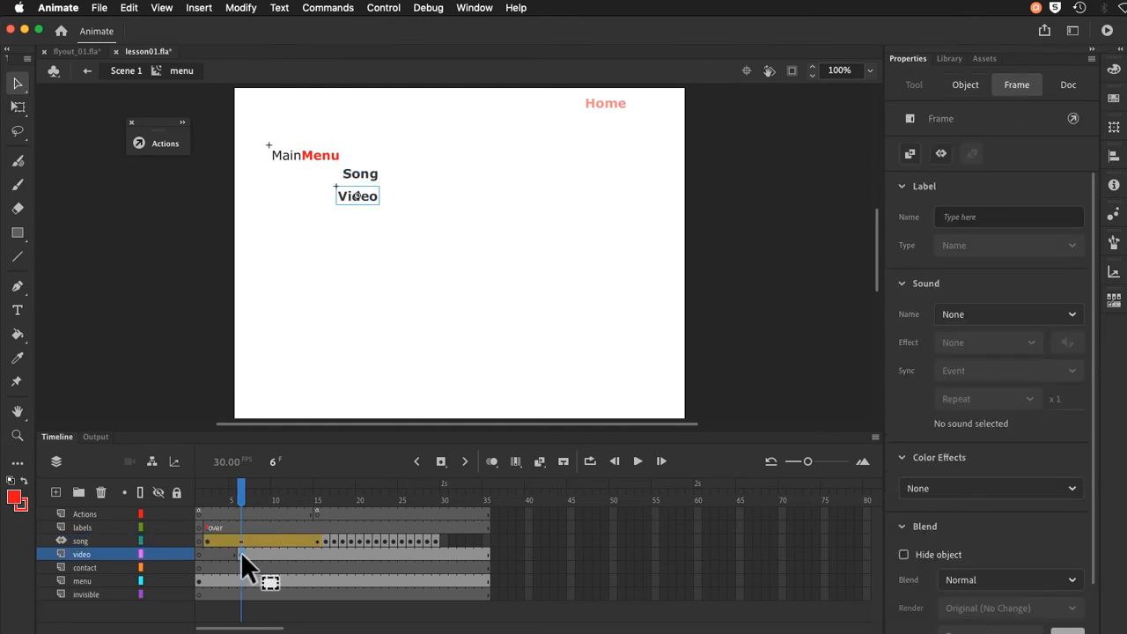
{"action": "right_click", "coordinate": [241, 552]}
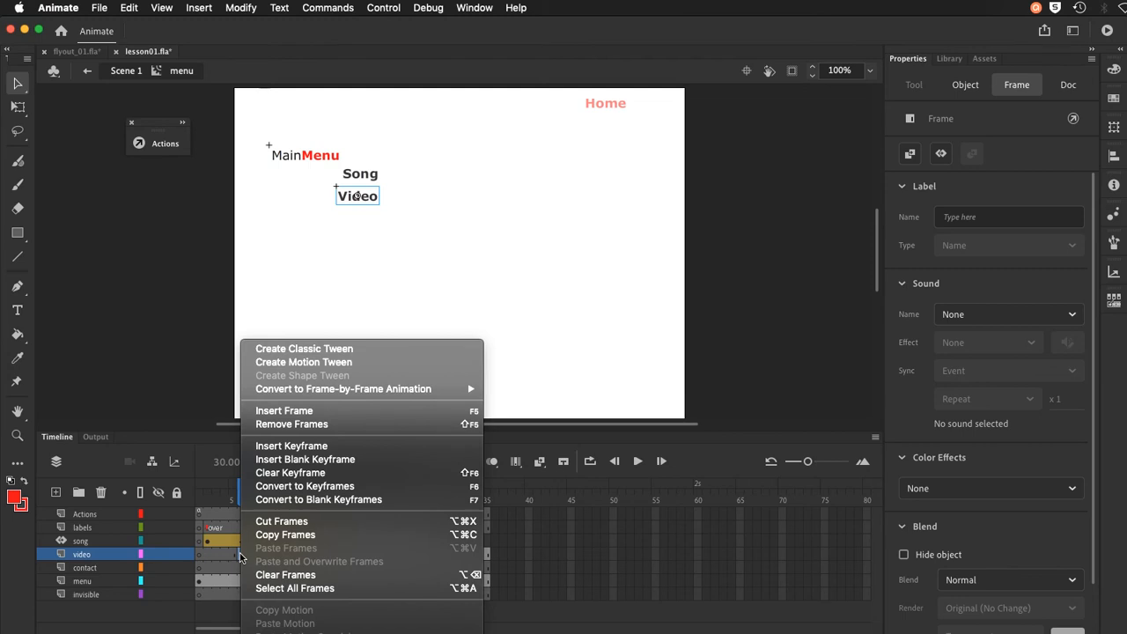
{"action": "left_click", "coordinate": [288, 360]}
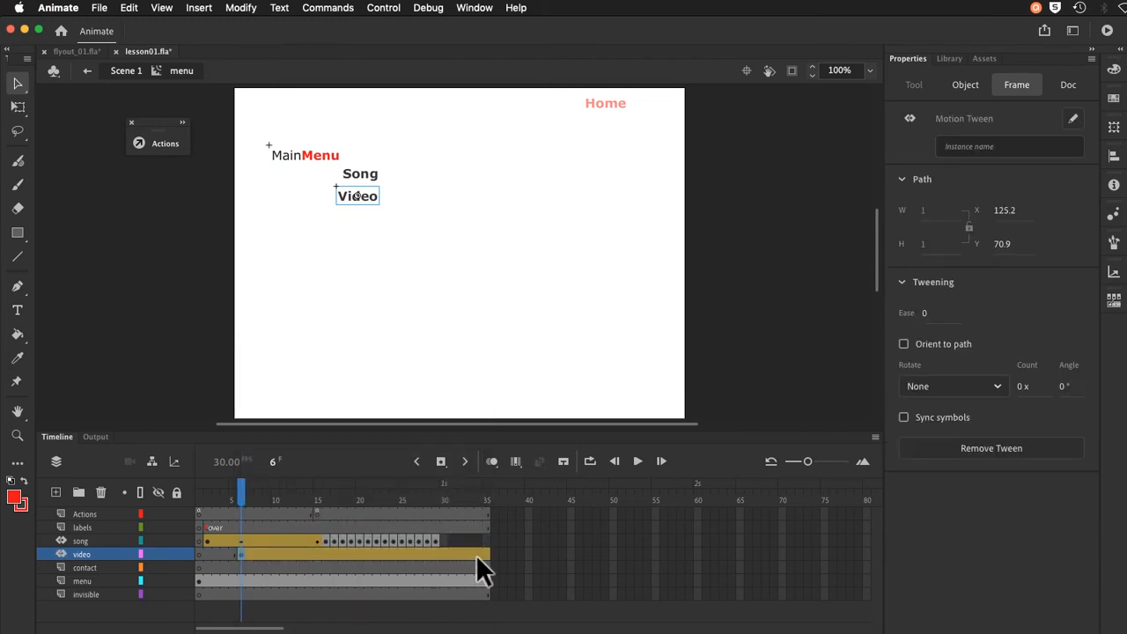
{"action": "left_click_drag", "start_coordinate": [489, 556], "coordinate": [327, 573]}
{"action": "left_click", "coordinate": [320, 559]}
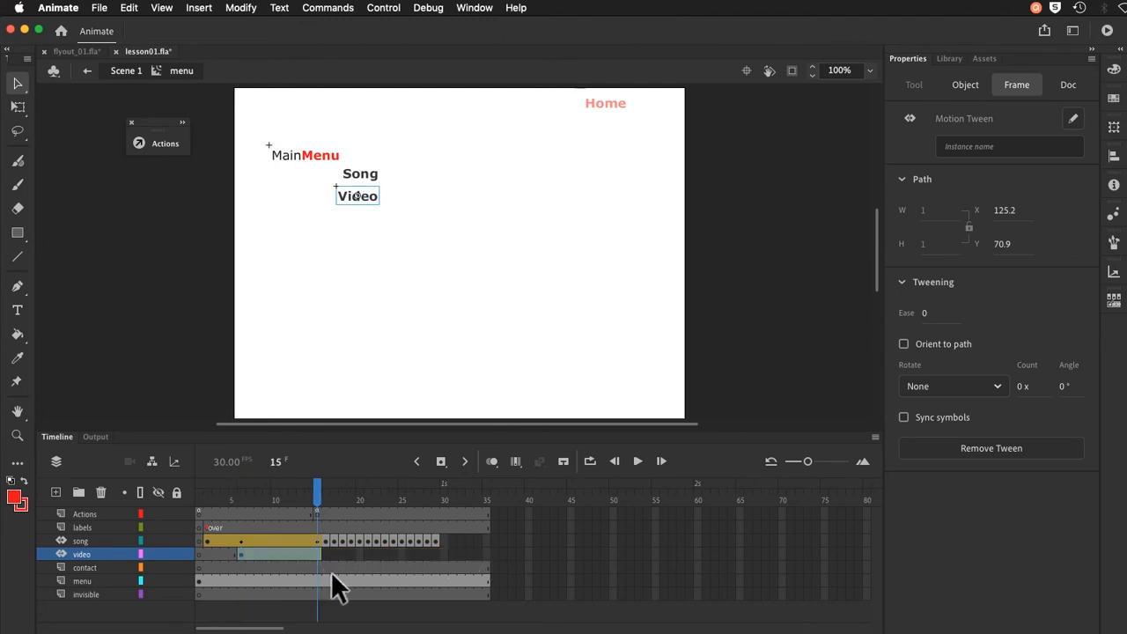
{"action": "left_click_drag", "start_coordinate": [249, 556], "coordinate": [260, 558]}
{"action": "left_click", "coordinate": [276, 555]}
{"action": "left_click", "coordinate": [280, 553]}
Step: At frame 6, move the Video button left to the stage edge and set its Alpha to 0%
{"action": "left_click", "coordinate": [315, 551]}
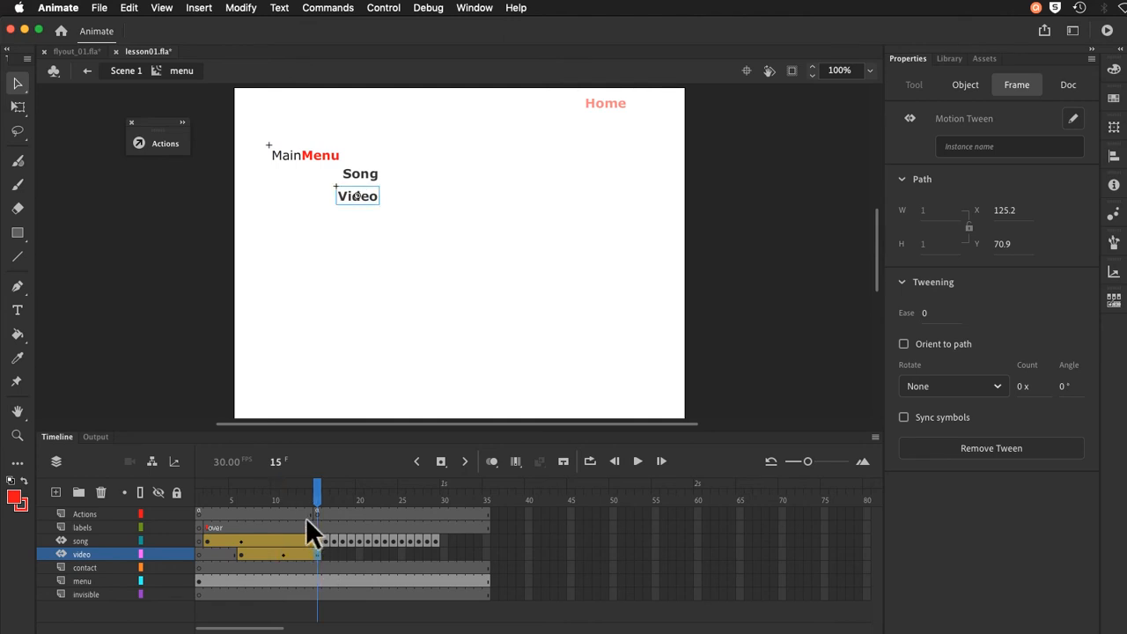
{"action": "left_click", "coordinate": [238, 554]}
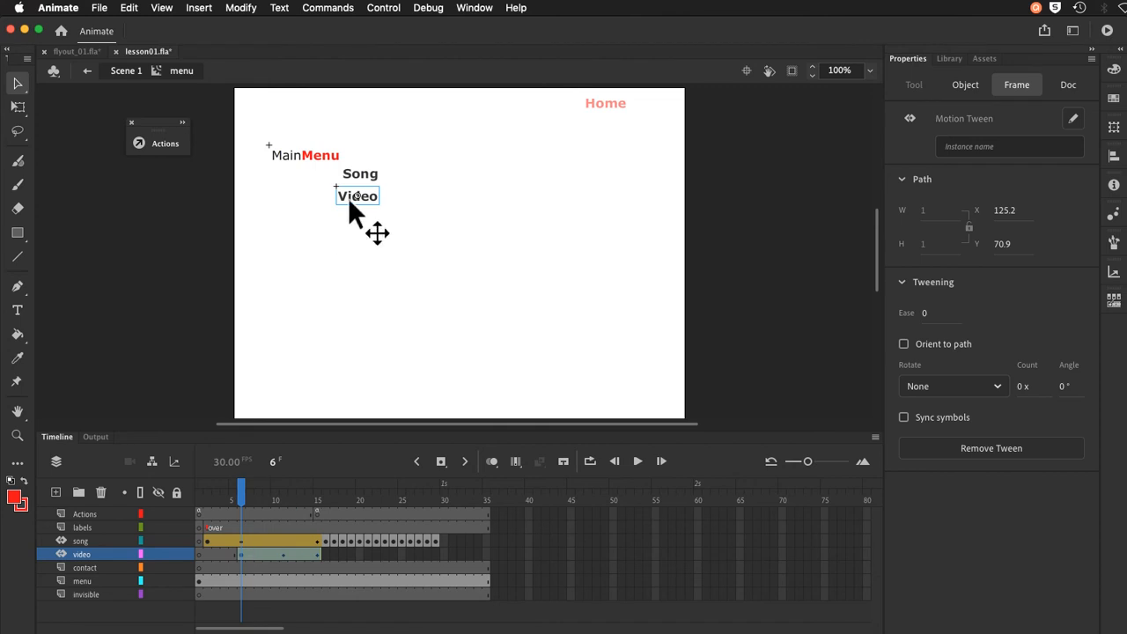
{"action": "left_click_drag", "start_coordinate": [348, 198], "coordinate": [282, 207]}
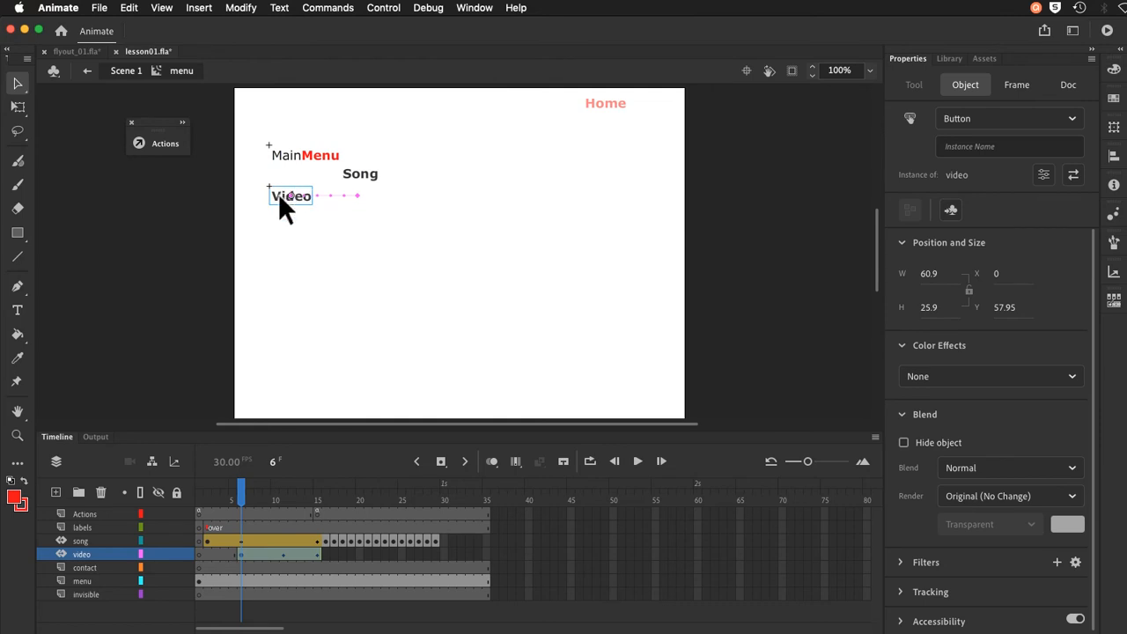
{"action": "left_click", "coordinate": [920, 377]}
{"action": "left_click", "coordinate": [919, 491]}
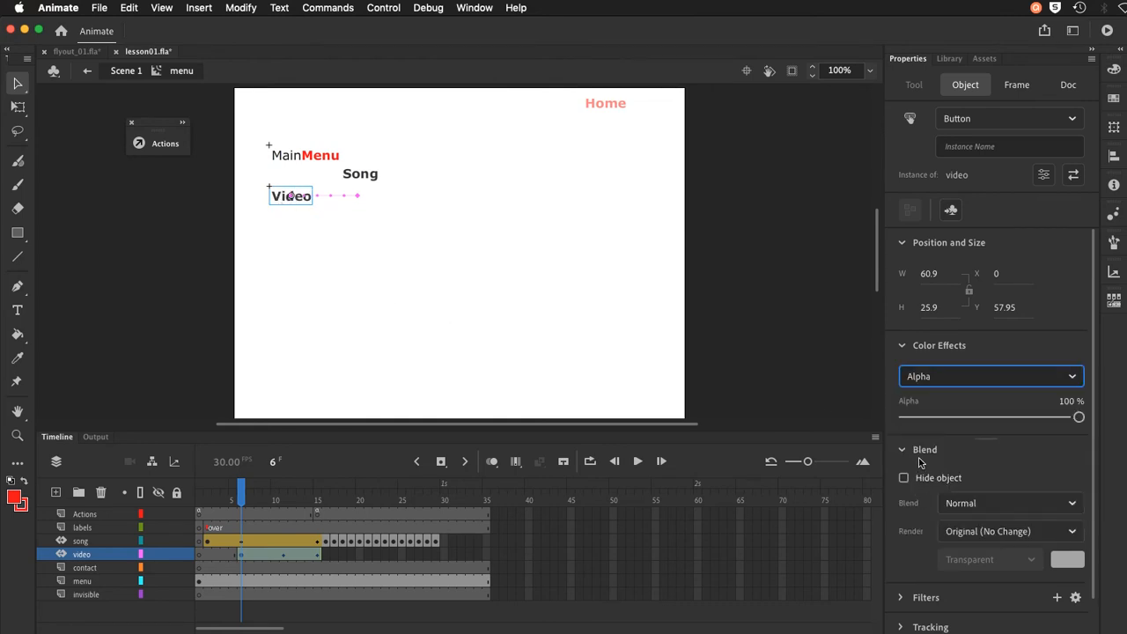
{"action": "left_click_drag", "start_coordinate": [1077, 418], "coordinate": [875, 433]}
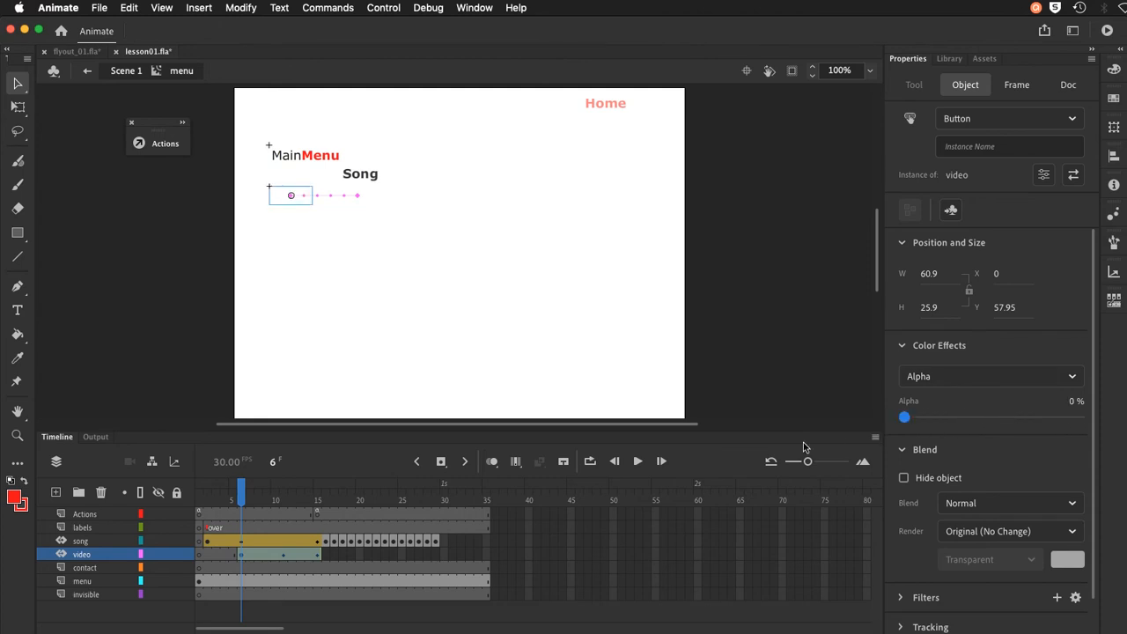
Step: At frame 11, set the Video button's Alpha to 100% and preview the slide-in
{"action": "left_click_drag", "start_coordinate": [240, 493], "coordinate": [284, 495]}
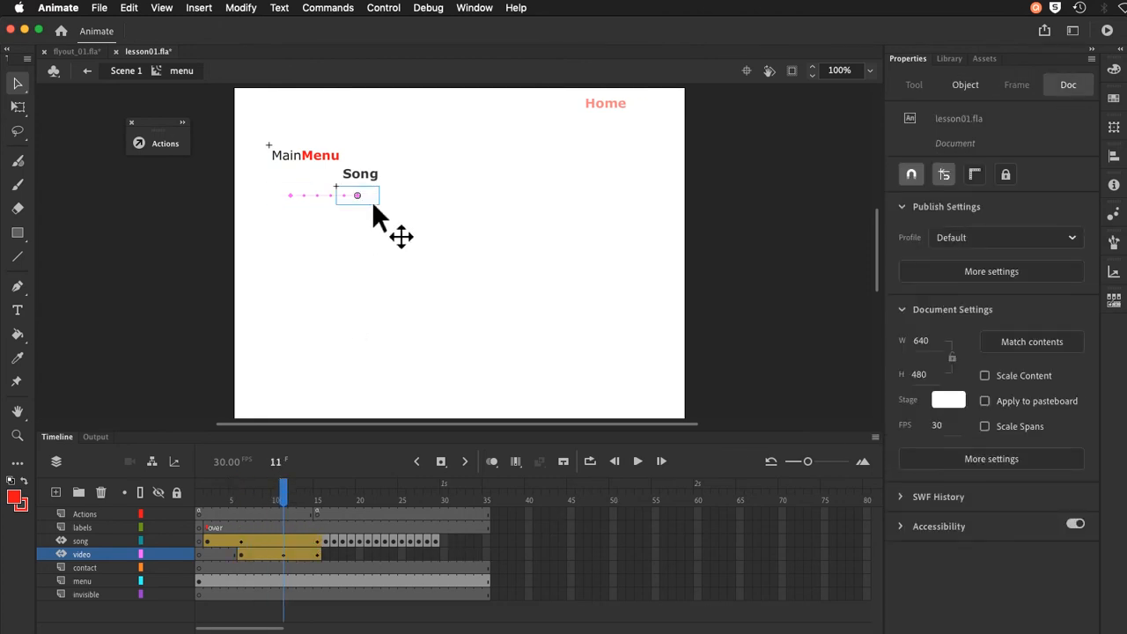
{"action": "left_click", "coordinate": [372, 201]}
{"action": "left_click_drag", "start_coordinate": [907, 417], "coordinate": [1085, 417]}
{"action": "left_click", "coordinate": [282, 497]}
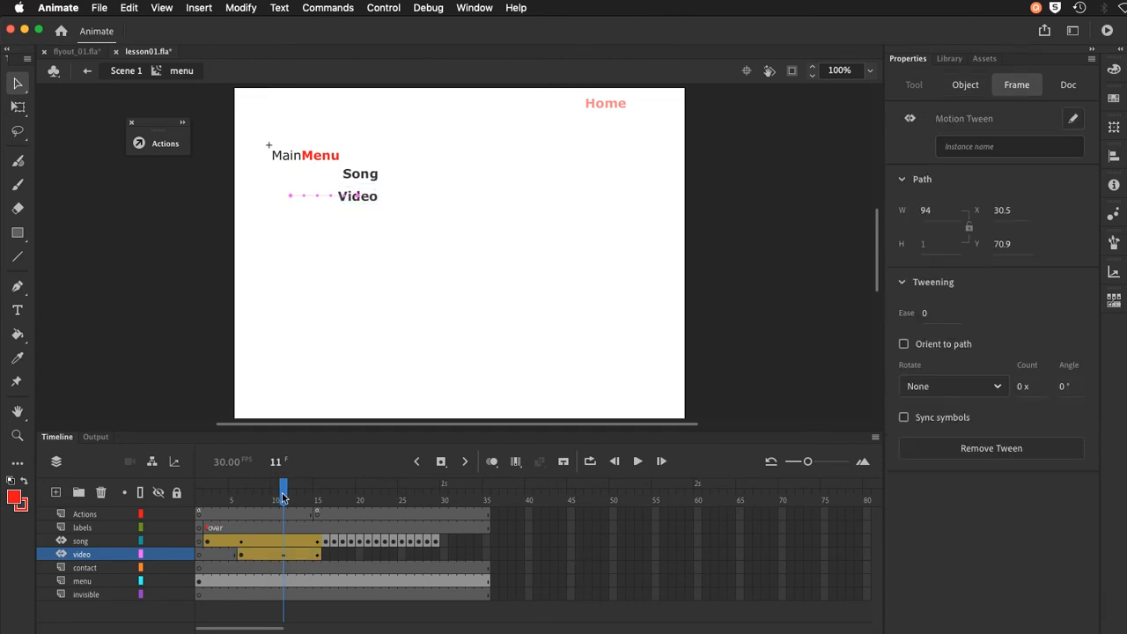
{"action": "left_click_drag", "start_coordinate": [283, 498], "coordinate": [321, 511]}
Step: Alt-drag a copy of the Video tween onto frames 16–25 of the video layer
{"action": "left_click", "coordinate": [272, 551]}
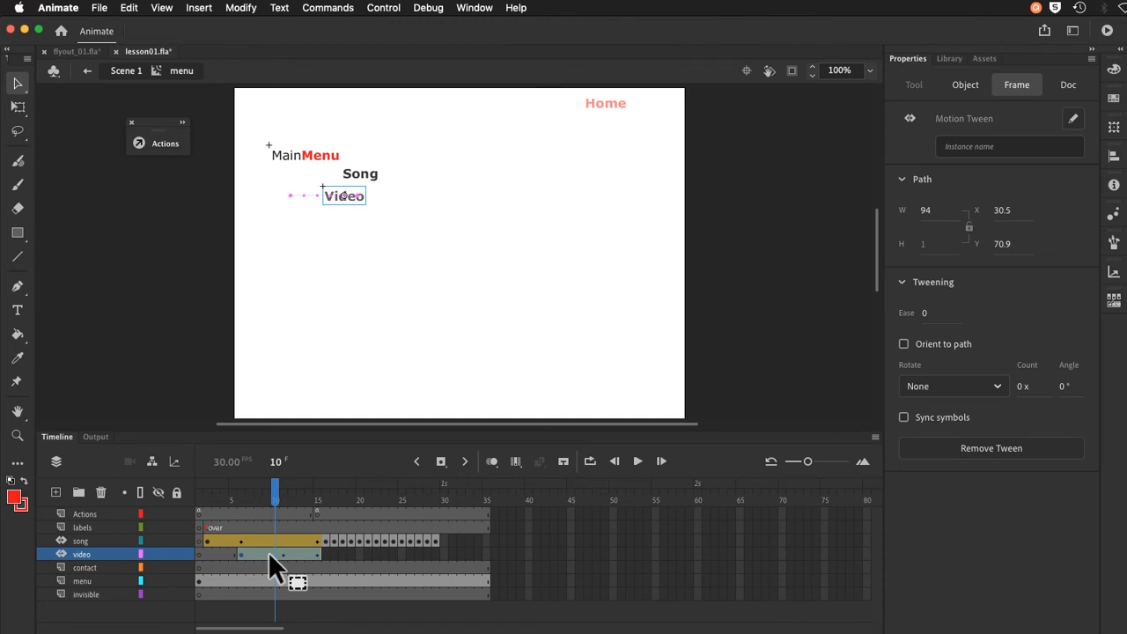
{"action": "left_click_drag", "start_coordinate": [268, 551], "coordinate": [350, 550]}
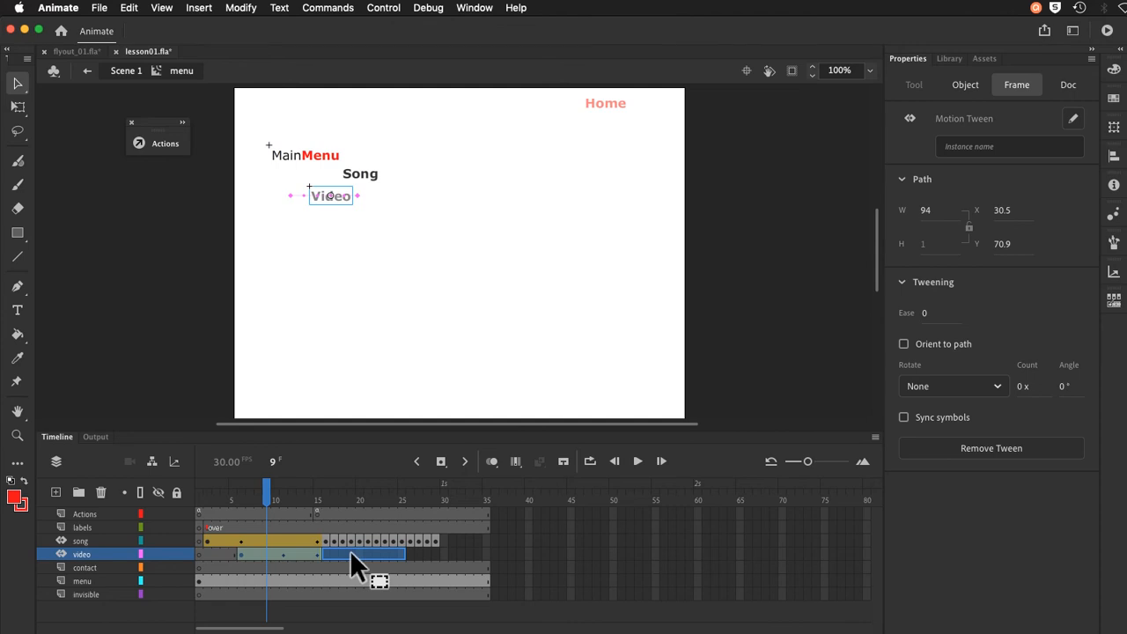
{"action": "left_click_drag", "start_coordinate": [349, 550], "coordinate": [350, 550]}
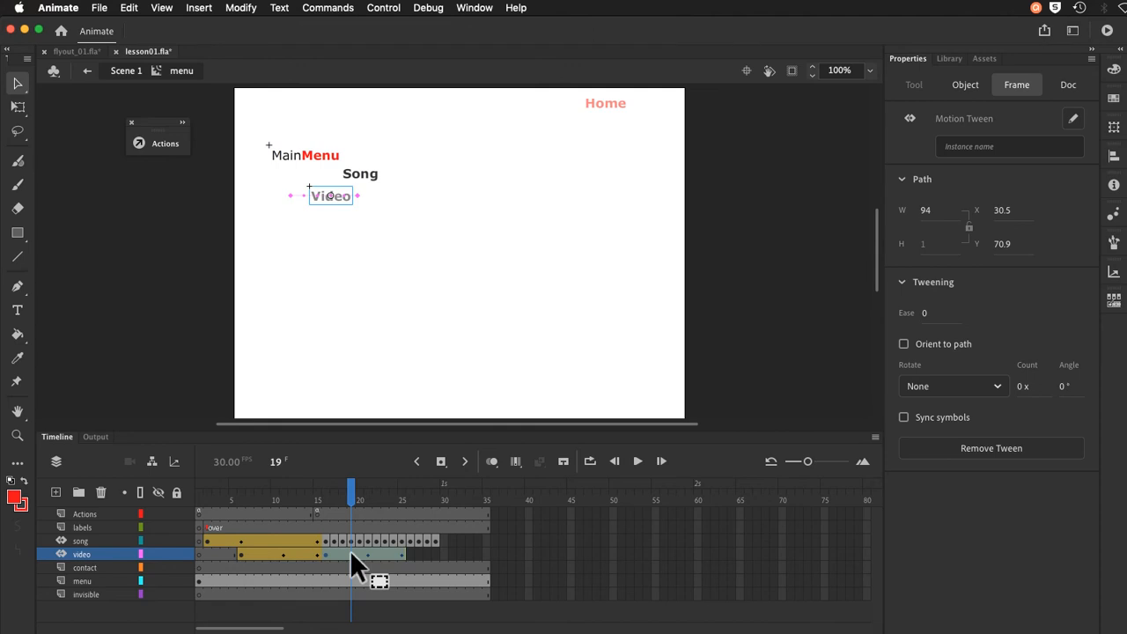
Step: Convert the copied Video tween to frame-by-frame animation, keyframing each frame
{"action": "right_click", "coordinate": [350, 550]}
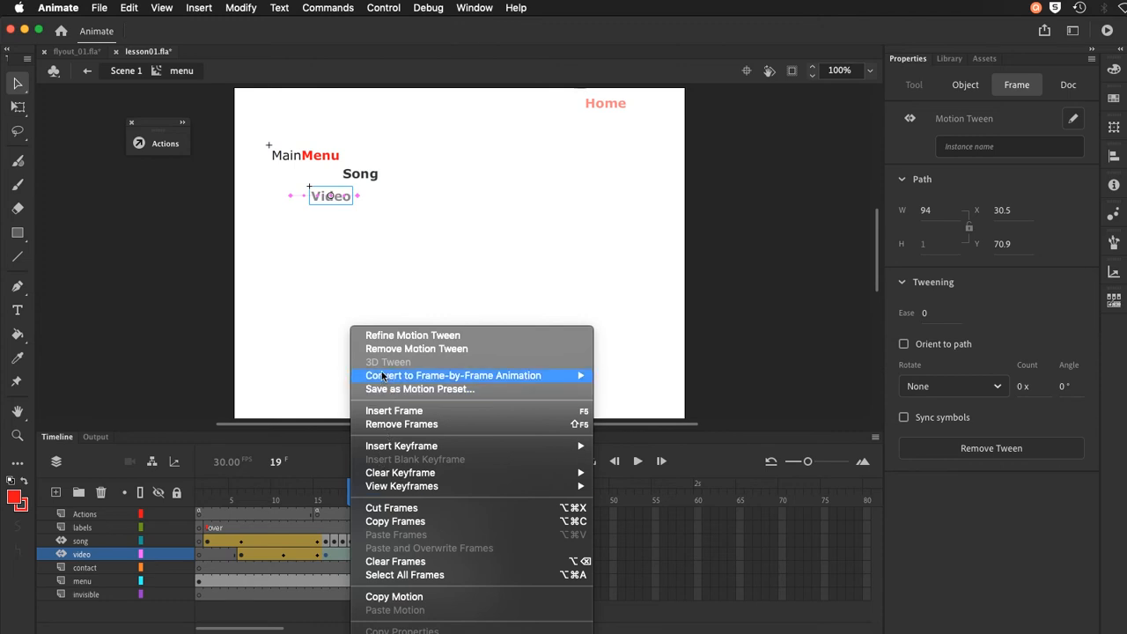
{"action": "mouse_move", "coordinate": [386, 377]}
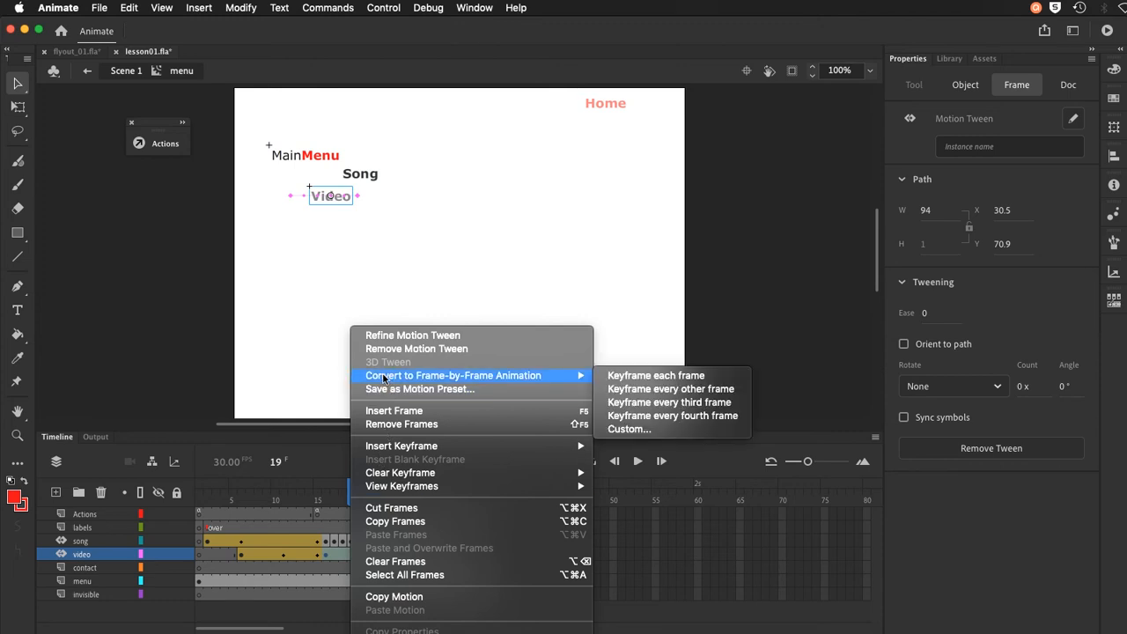
{"action": "left_click", "coordinate": [633, 379]}
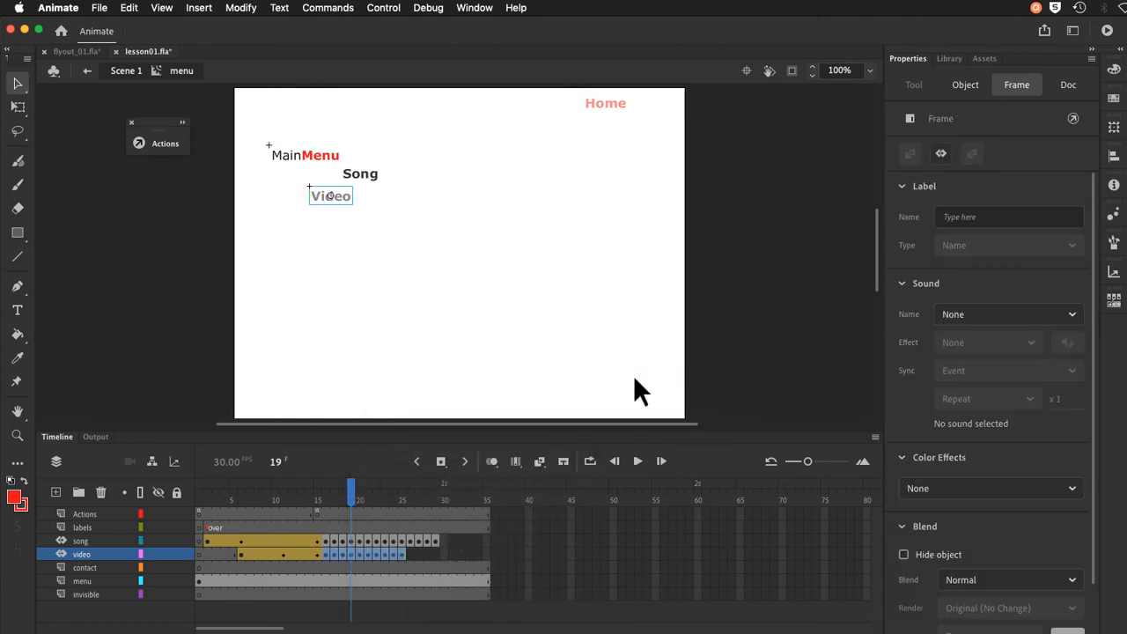
Step: Reverse the new Video keyframes and scrub to preview the slide-out
{"action": "left_click", "coordinate": [254, 9]}
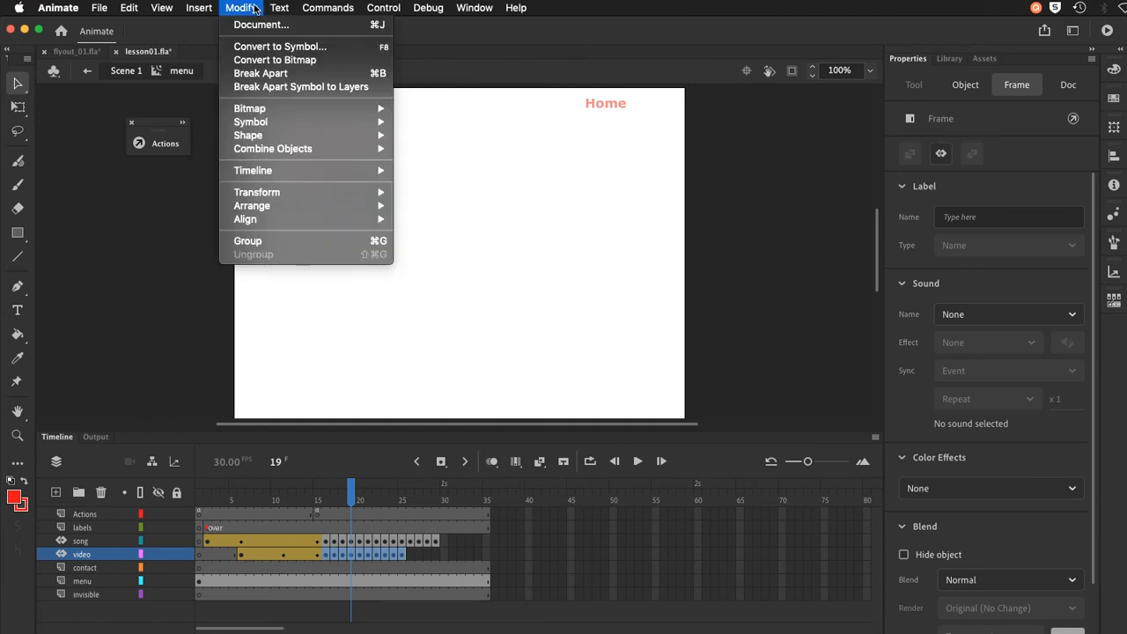
{"action": "mouse_move", "coordinate": [306, 9]}
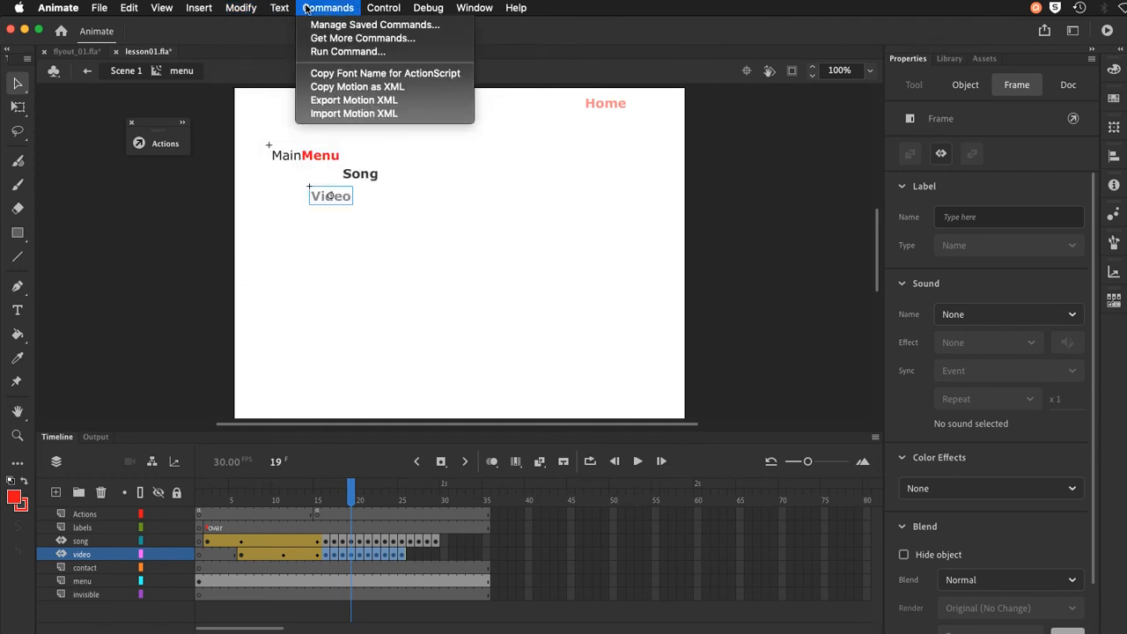
{"action": "mouse_move", "coordinate": [237, 8]}
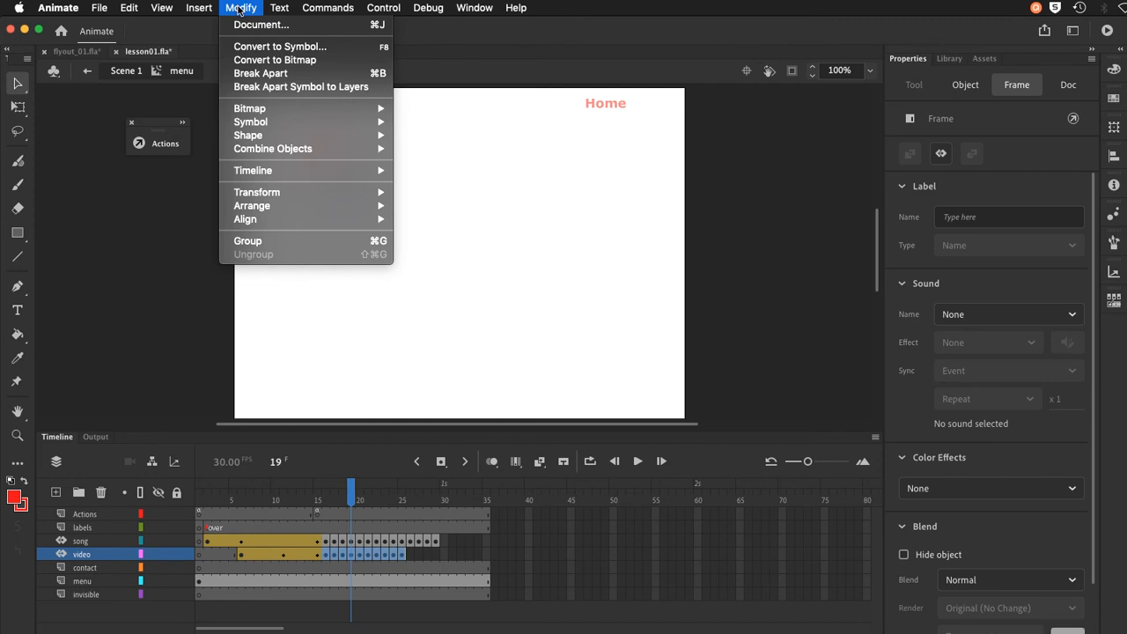
{"action": "mouse_move", "coordinate": [243, 126]}
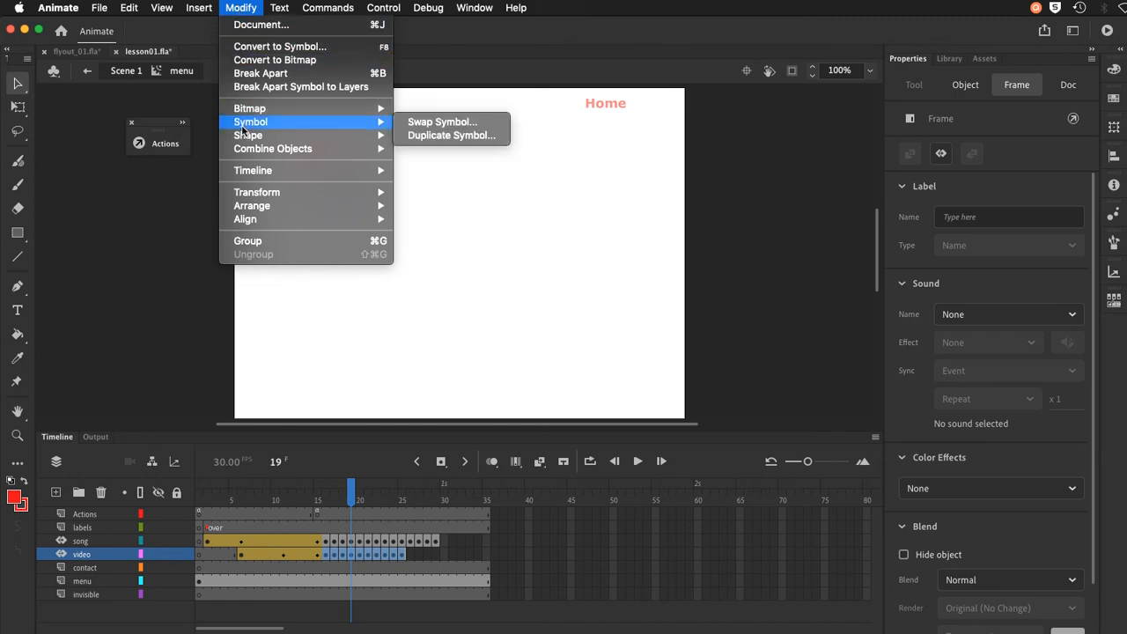
{"action": "mouse_move", "coordinate": [244, 172]}
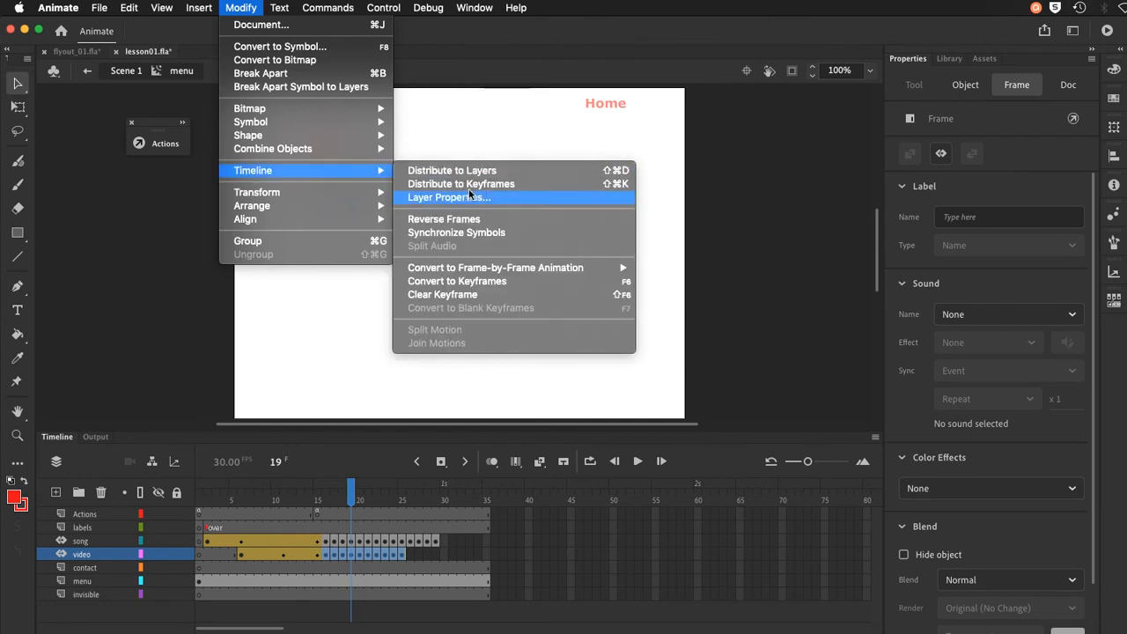
{"action": "left_click", "coordinate": [473, 221]}
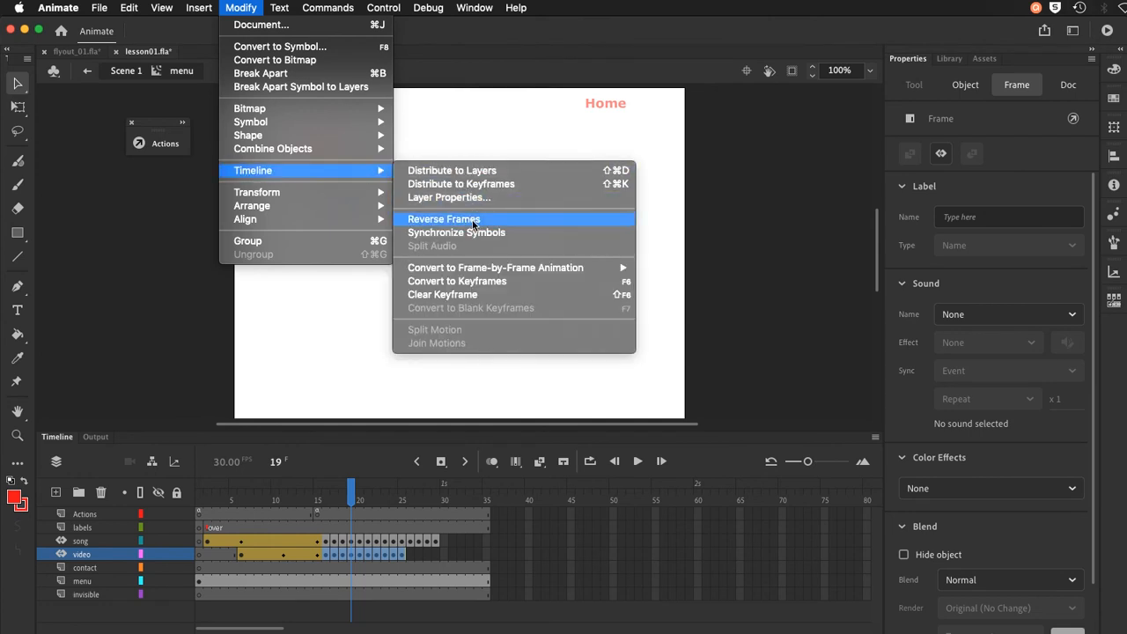
{"action": "left_click_drag", "start_coordinate": [351, 496], "coordinate": [202, 527]}
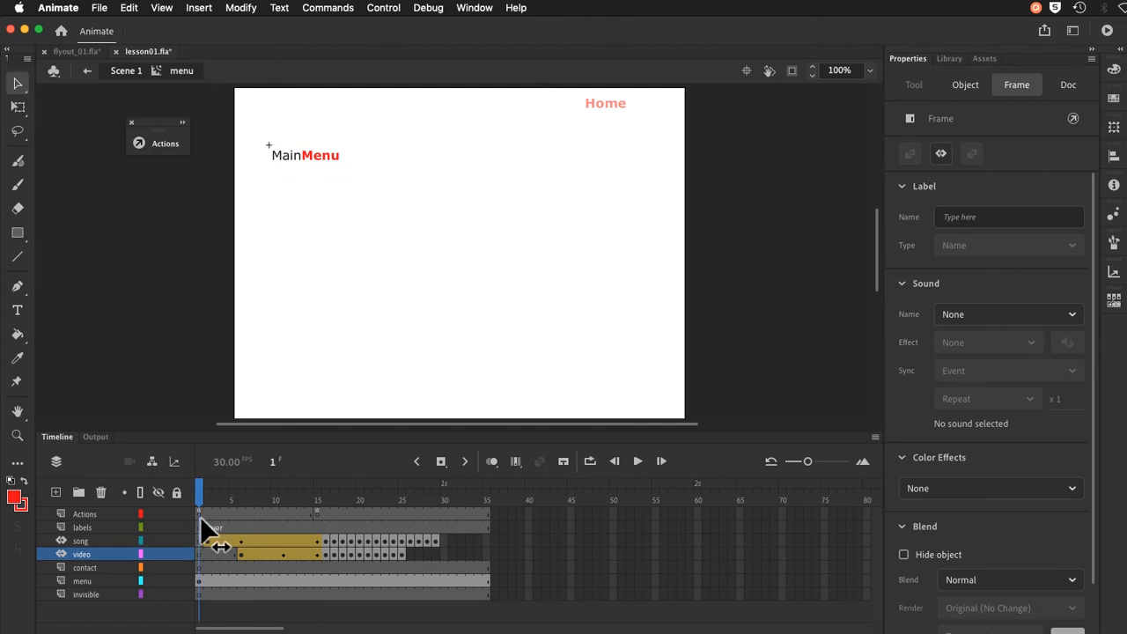
Step: Save lesson01.fla and select frame 11 on the contact layer
{"action": "left_click", "coordinate": [99, 7]}
{"action": "left_click", "coordinate": [111, 118]}
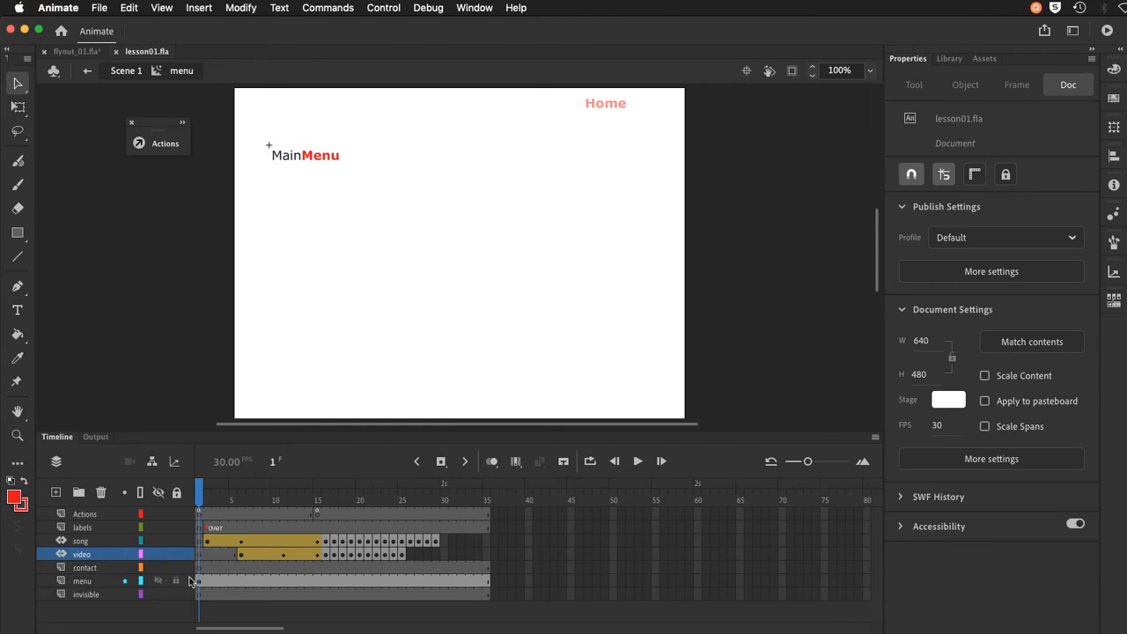
{"action": "left_click", "coordinate": [282, 567]}
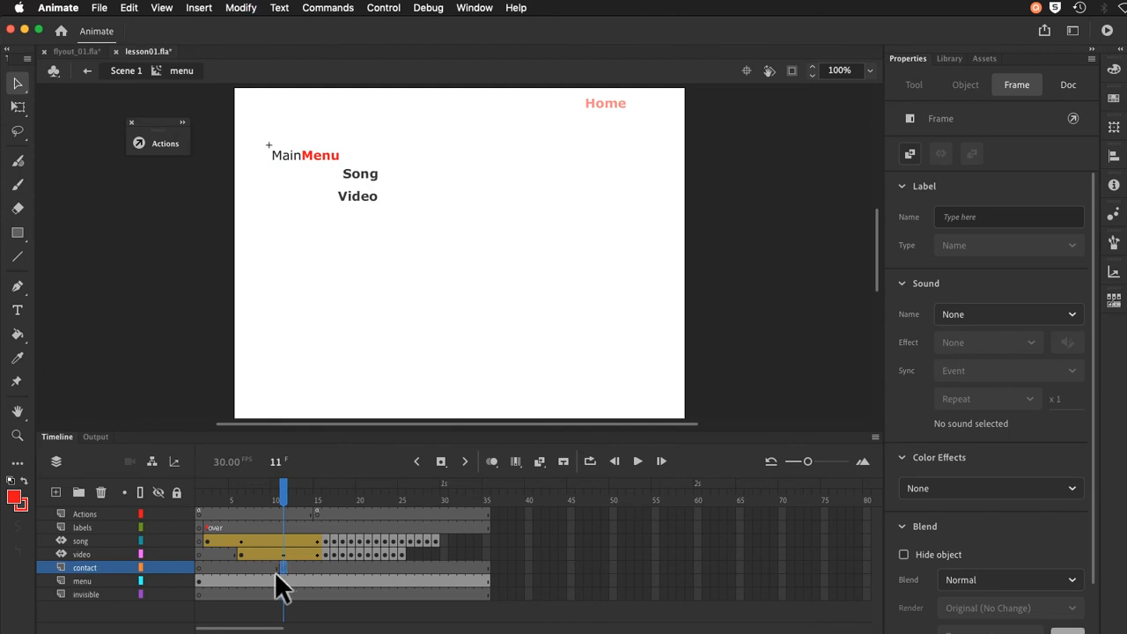
Step: Type a 'Contact' text label below Video and nudge it left to line up with the menu
{"action": "left_click", "coordinate": [18, 309]}
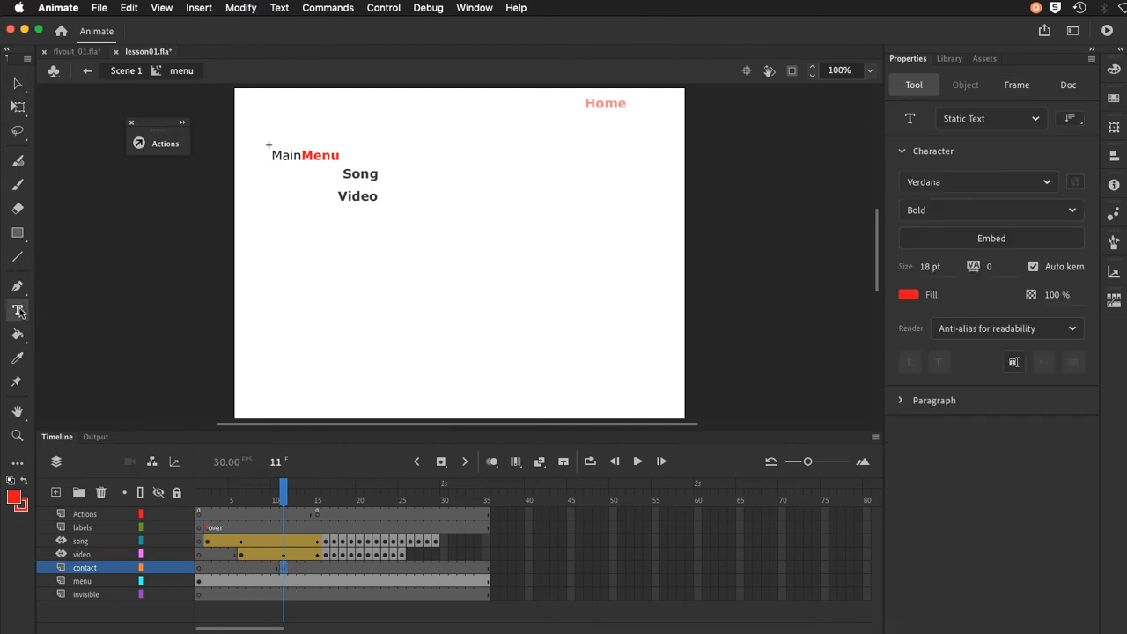
{"action": "left_click", "coordinate": [338, 217]}
{"action": "type", "text": "C"}
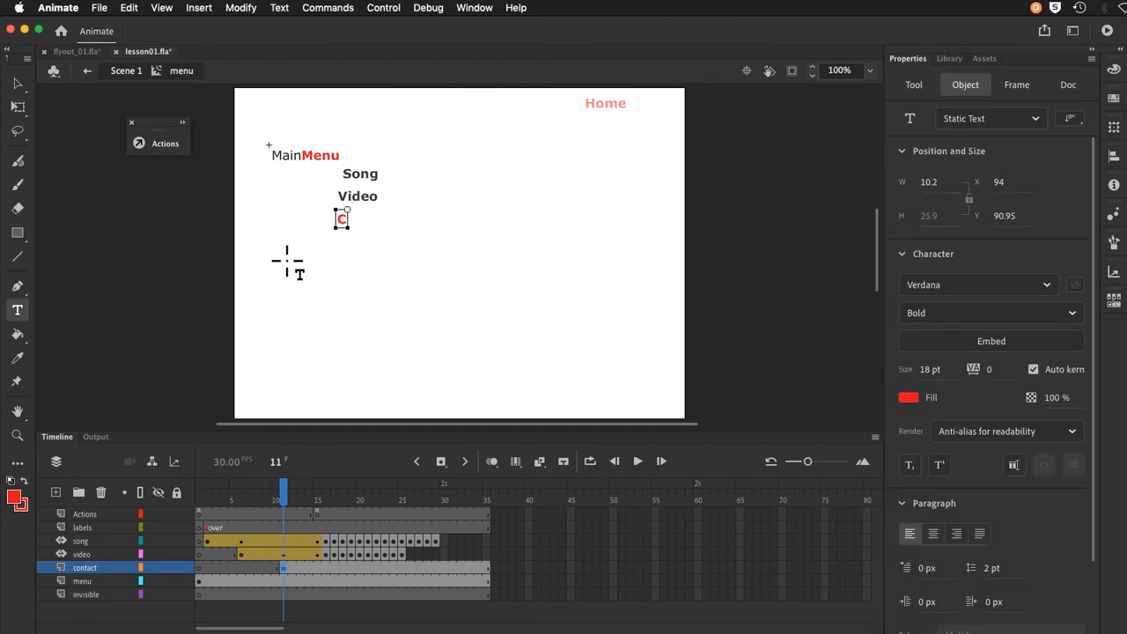
{"action": "type", "text": "ontact"}
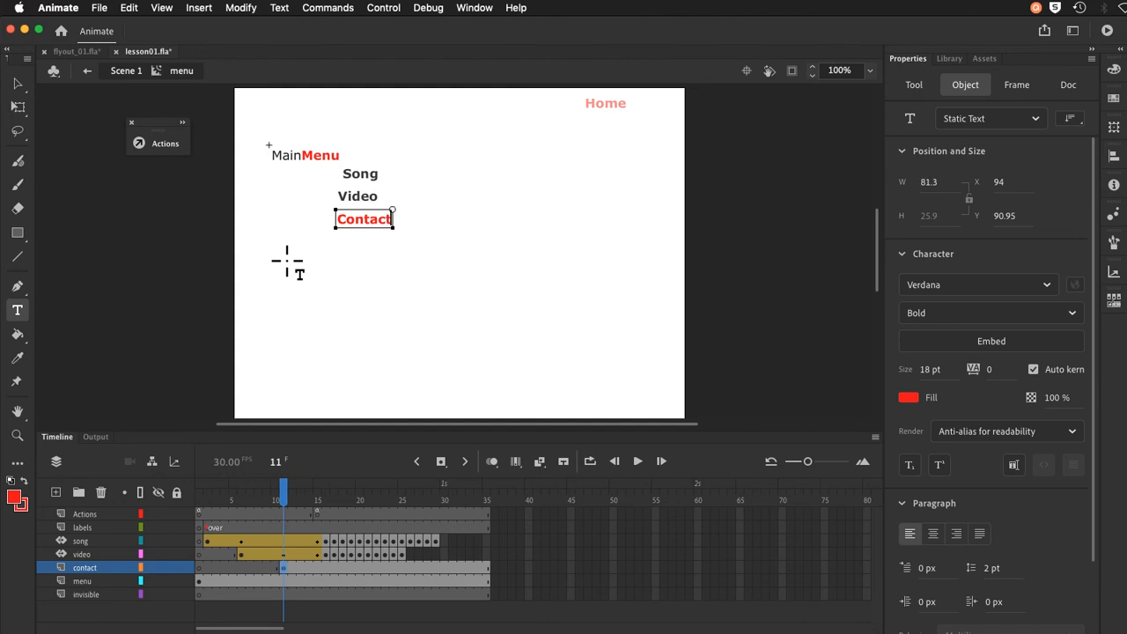
{"action": "left_click", "coordinate": [16, 84]}
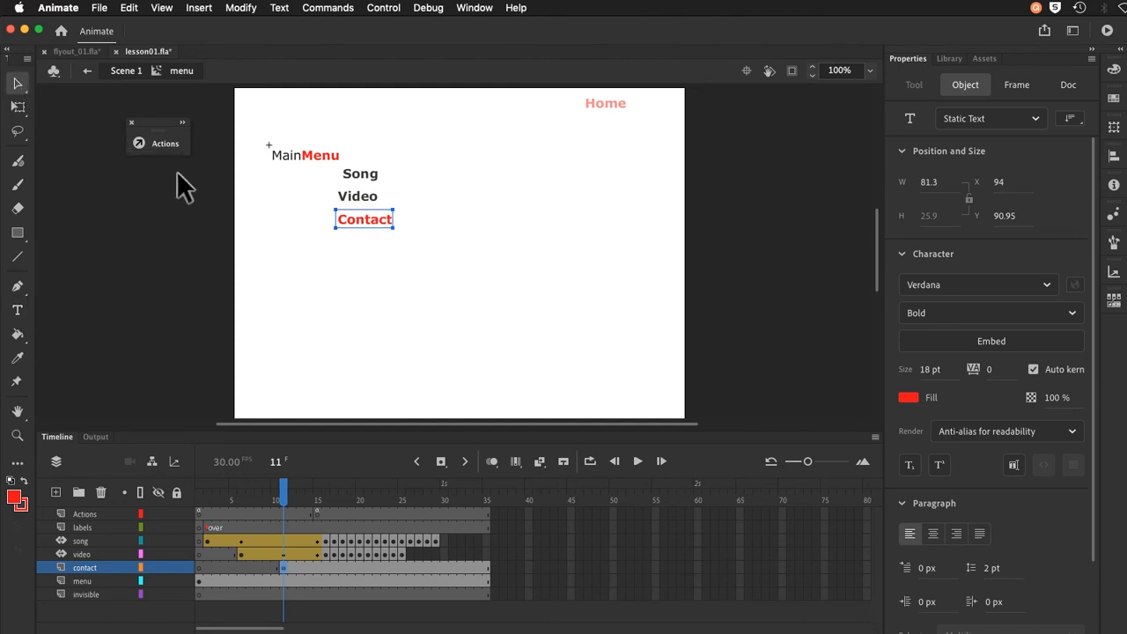
{"action": "mouse_move", "coordinate": [359, 220]}
{"action": "left_mouse_down"}
{"action": "mouse_move", "coordinate": [332, 216]}
{"action": "mouse_move", "coordinate": [347, 217]}
{"action": "left_mouse_up"}
Step: Convert the Contact text into a button symbol named contact
{"action": "left_click", "coordinate": [239, 5]}
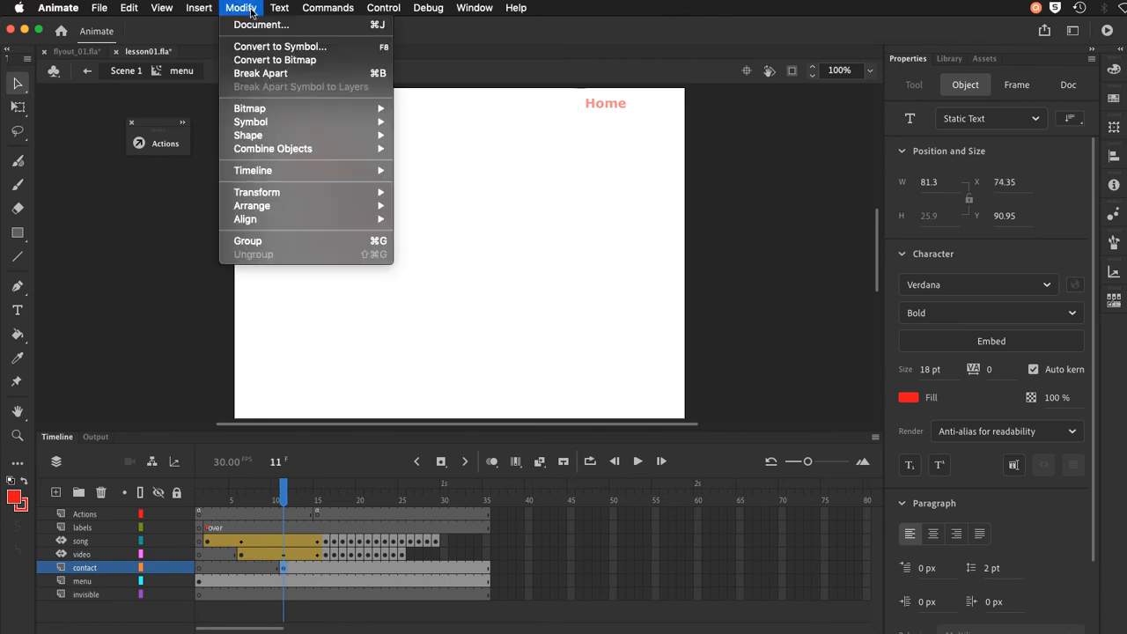
{"action": "left_click", "coordinate": [274, 49]}
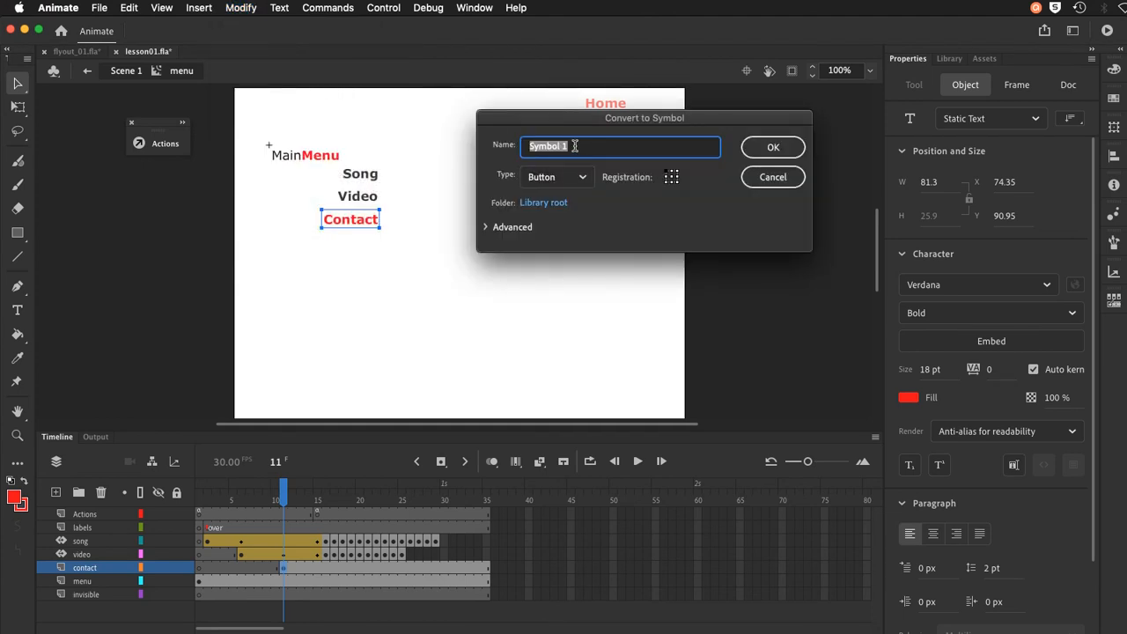
{"action": "type", "text": "contact"}
{"action": "key", "text": "Return"}
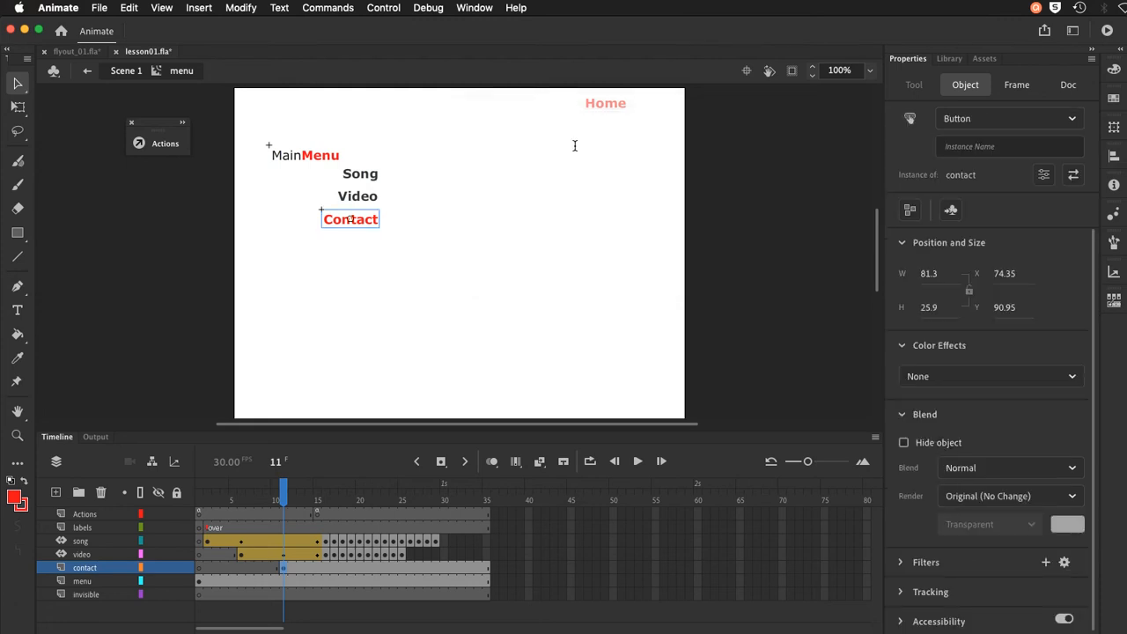
Step: Inside the button, keyframe the Over state and make the Up-state Contact text black
{"action": "double_click", "coordinate": [359, 218]}
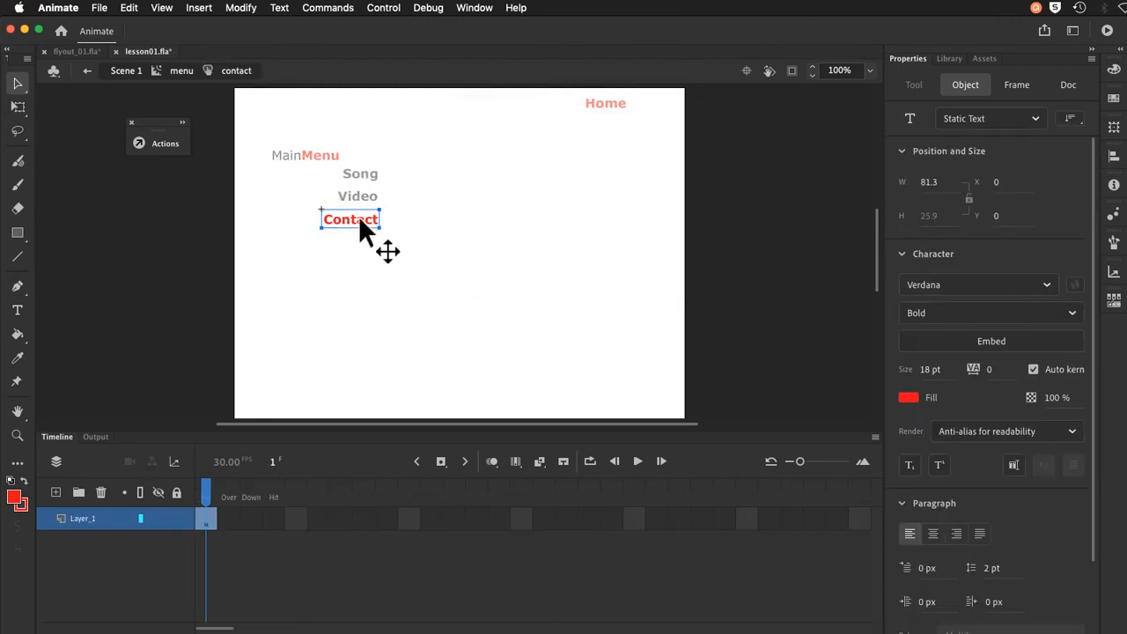
{"action": "left_click", "coordinate": [234, 516]}
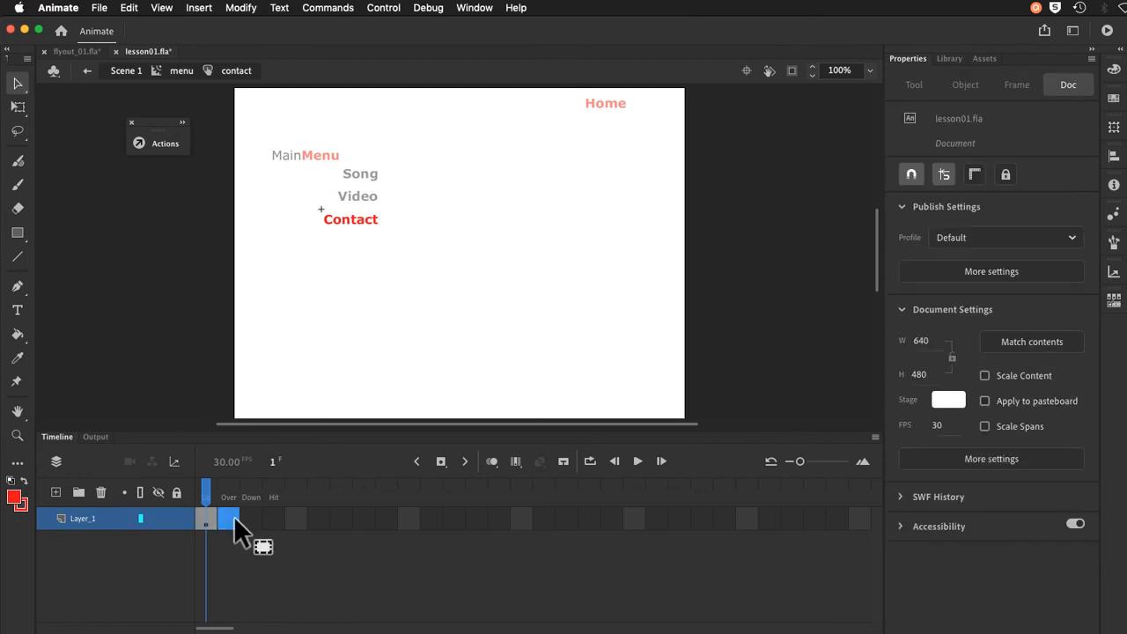
{"action": "left_click", "coordinate": [220, 508]}
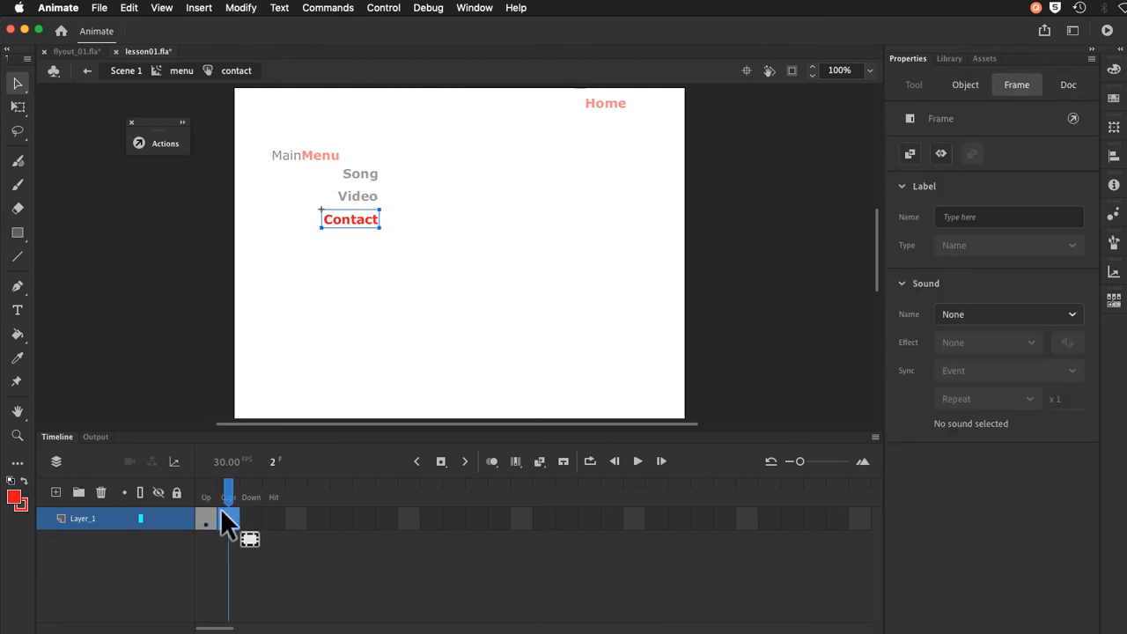
{"action": "left_click", "coordinate": [206, 507]}
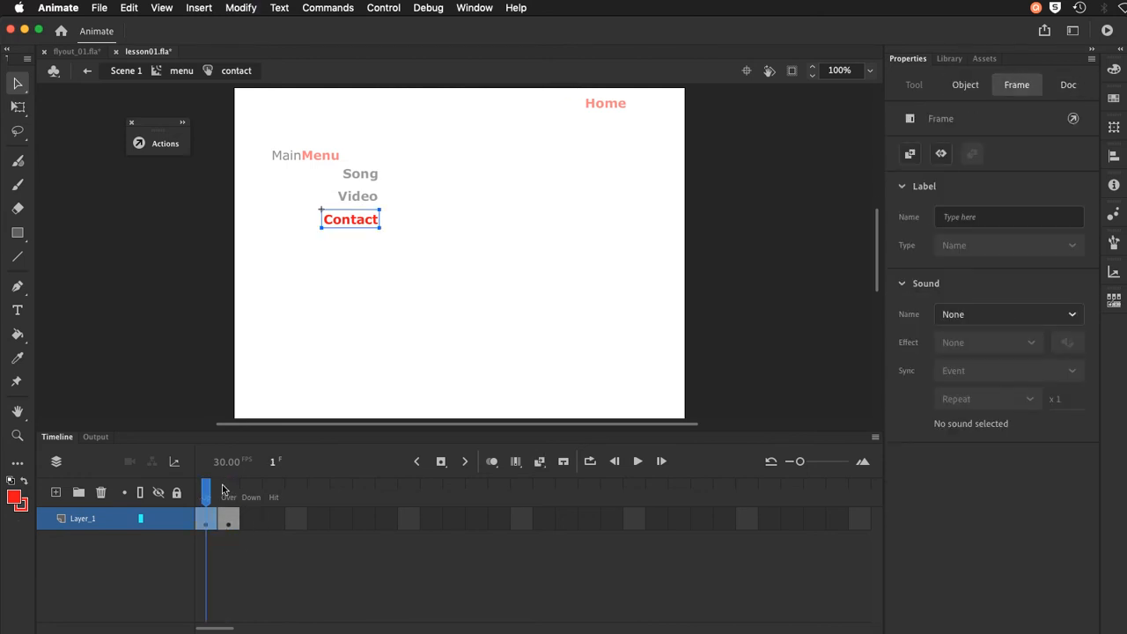
{"action": "left_click", "coordinate": [360, 221]}
{"action": "double_click", "coordinate": [361, 224]}
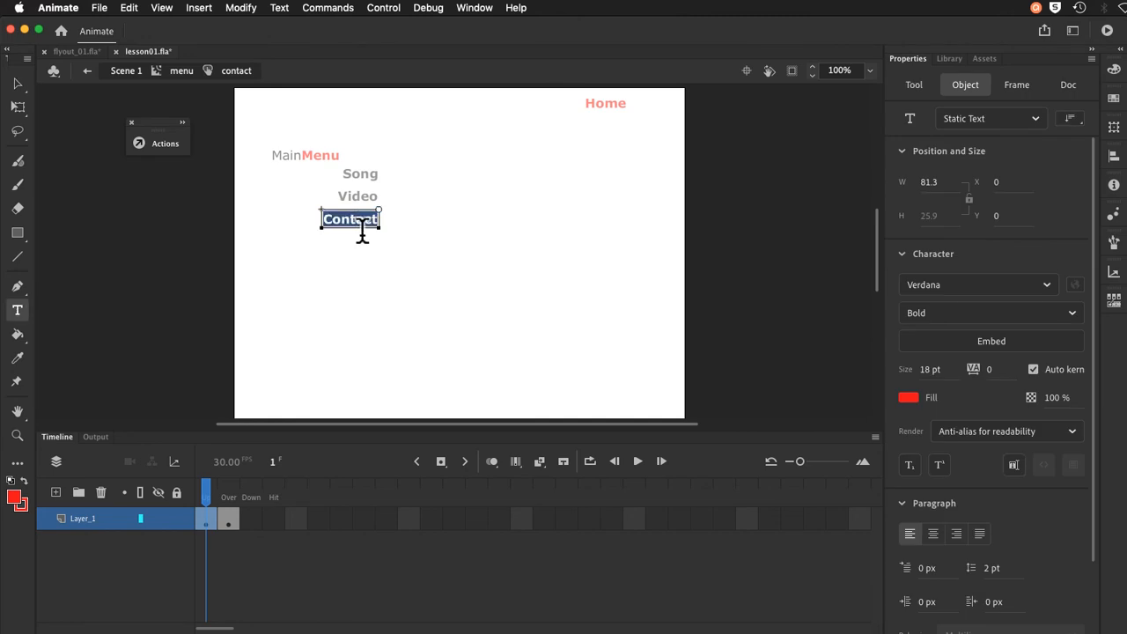
{"action": "left_click", "coordinate": [909, 398]}
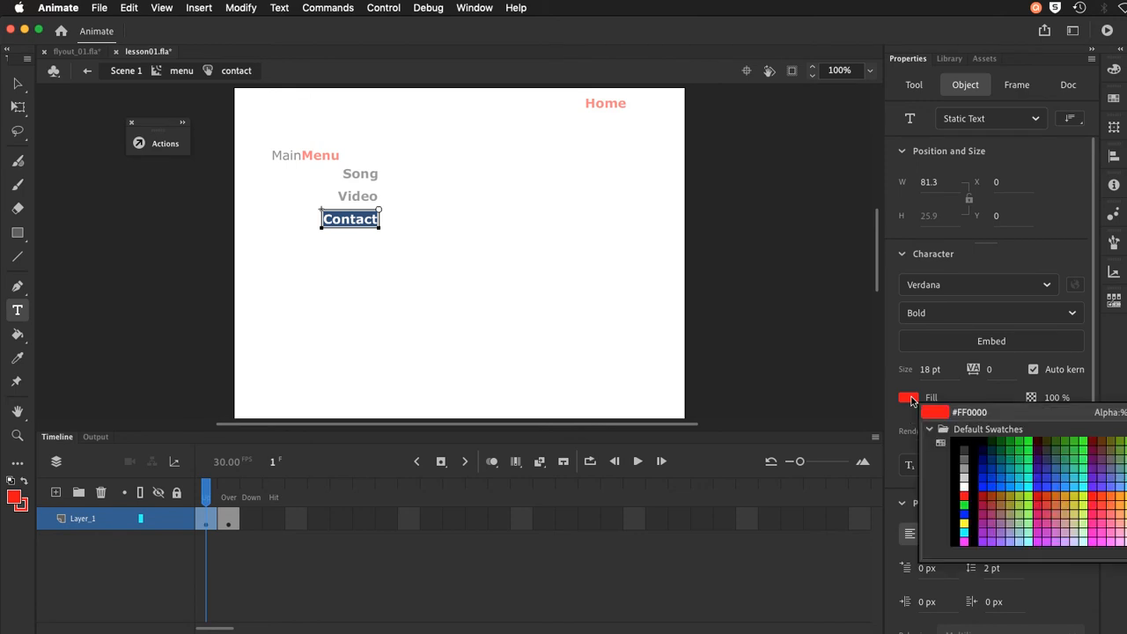
{"action": "left_click", "coordinate": [963, 444]}
Step: Compare the red Over and black Up states, then return to the menu timeline
{"action": "left_click", "coordinate": [227, 494]}
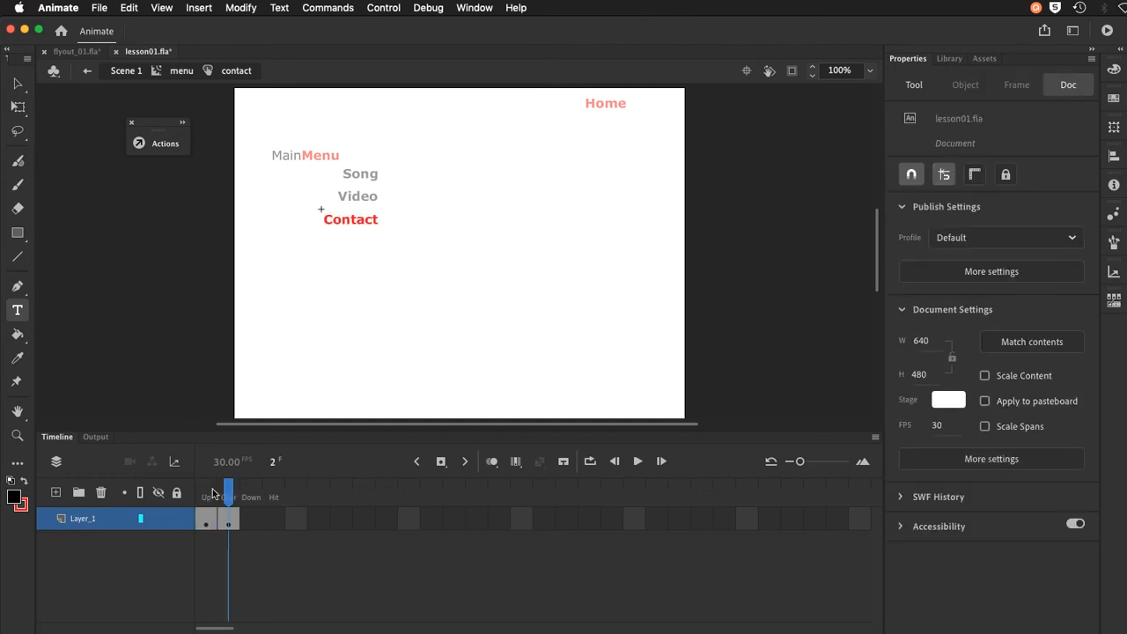
{"action": "left_click", "coordinate": [213, 495]}
{"action": "left_click", "coordinate": [226, 496]}
{"action": "left_click", "coordinate": [180, 72]}
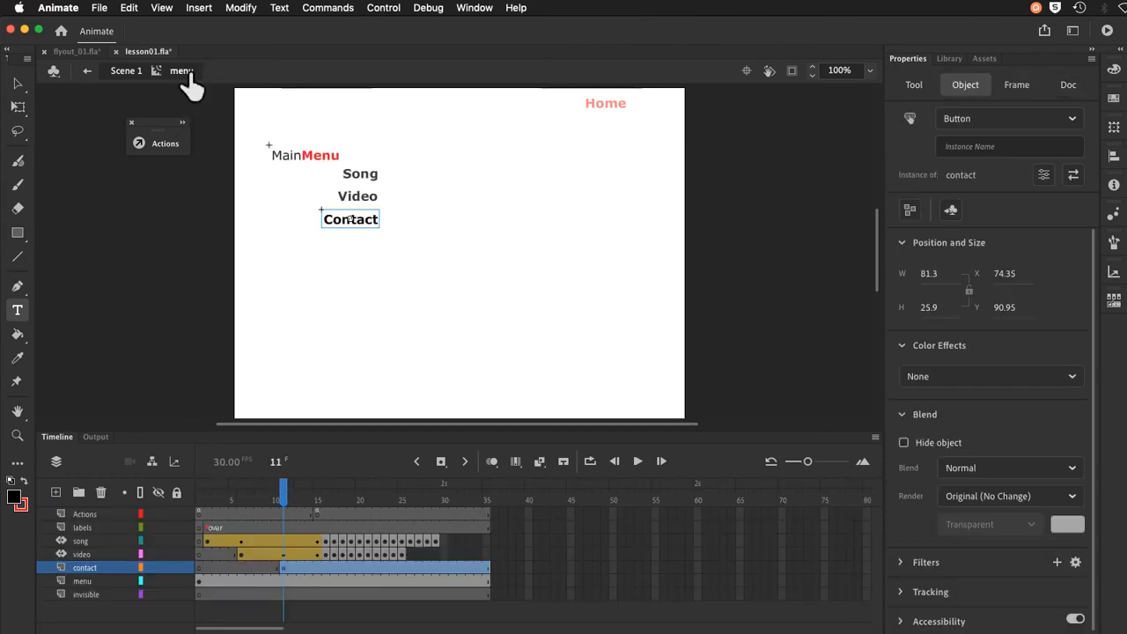
Step: Save the file and add a motion tween on the contact layer spanning frames 11–15
{"action": "left_click", "coordinate": [100, 8]}
{"action": "left_click", "coordinate": [103, 117]}
{"action": "mouse_move", "coordinate": [288, 572]}
{"action": "left_mouse_down"}
{"action": "mouse_move", "coordinate": [349, 565]}
{"action": "mouse_move", "coordinate": [282, 565]}
{"action": "left_mouse_up"}
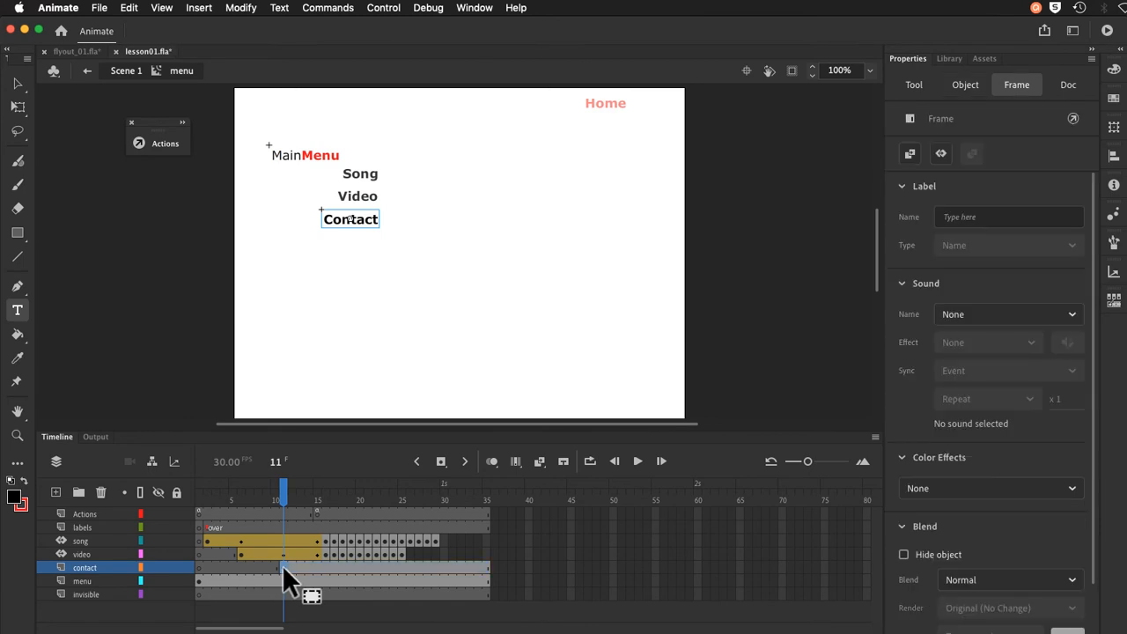
{"action": "right_click", "coordinate": [283, 568]}
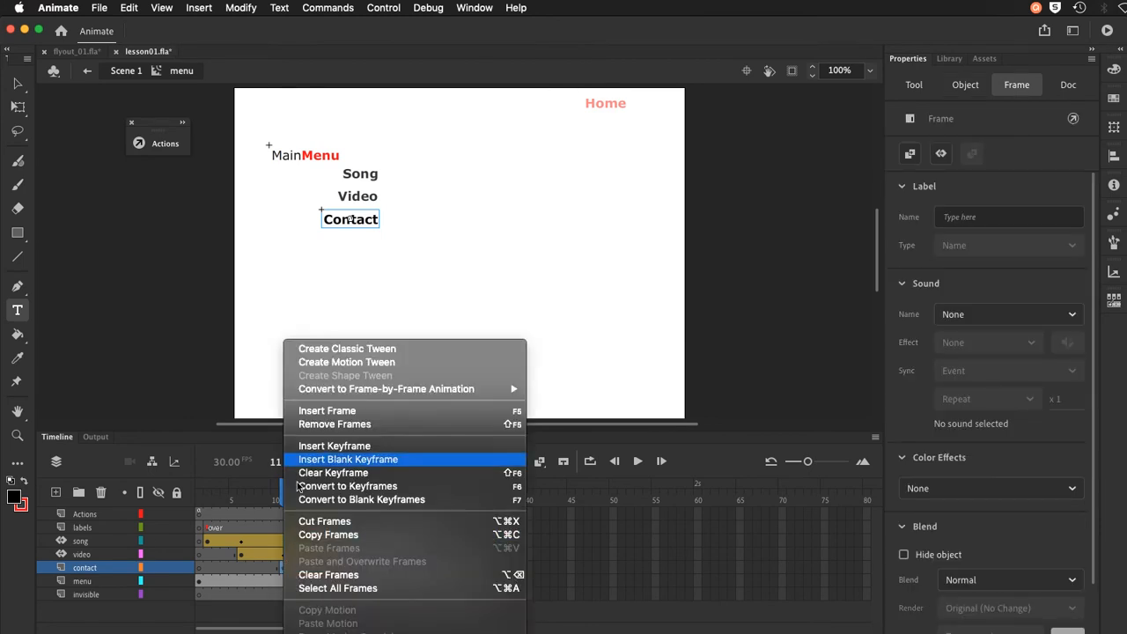
{"action": "left_click", "coordinate": [317, 362]}
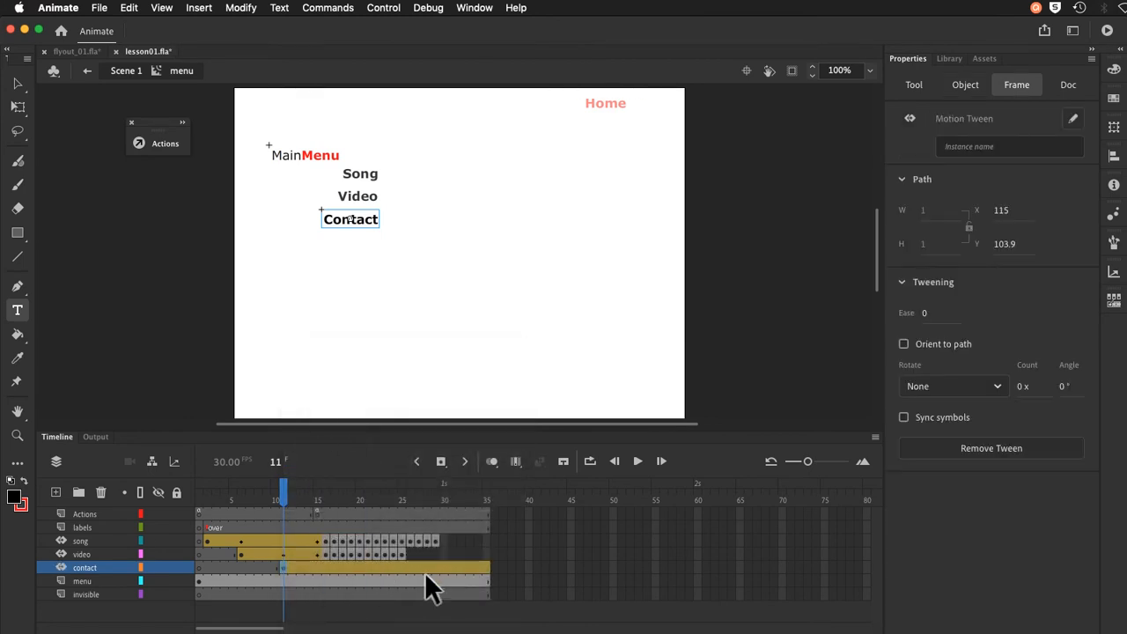
{"action": "left_click_drag", "start_coordinate": [489, 578], "coordinate": [330, 585]}
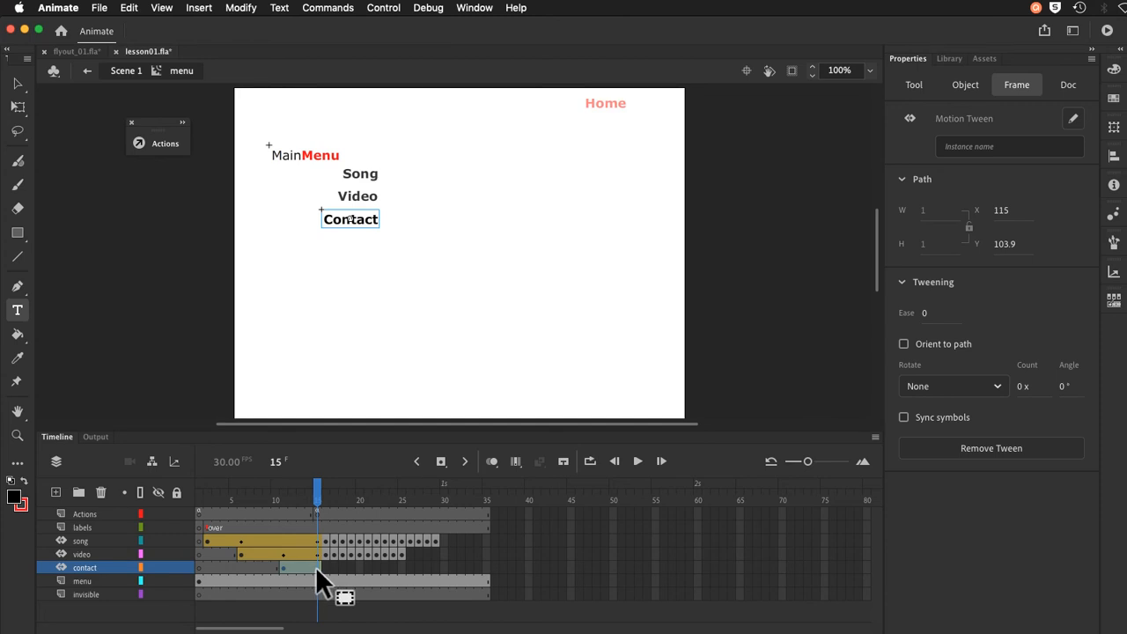
Step: At frame 11, drag Contact left to X 0 as the tween's starting position
{"action": "left_click", "coordinate": [315, 567]}
{"action": "left_click", "coordinate": [285, 565]}
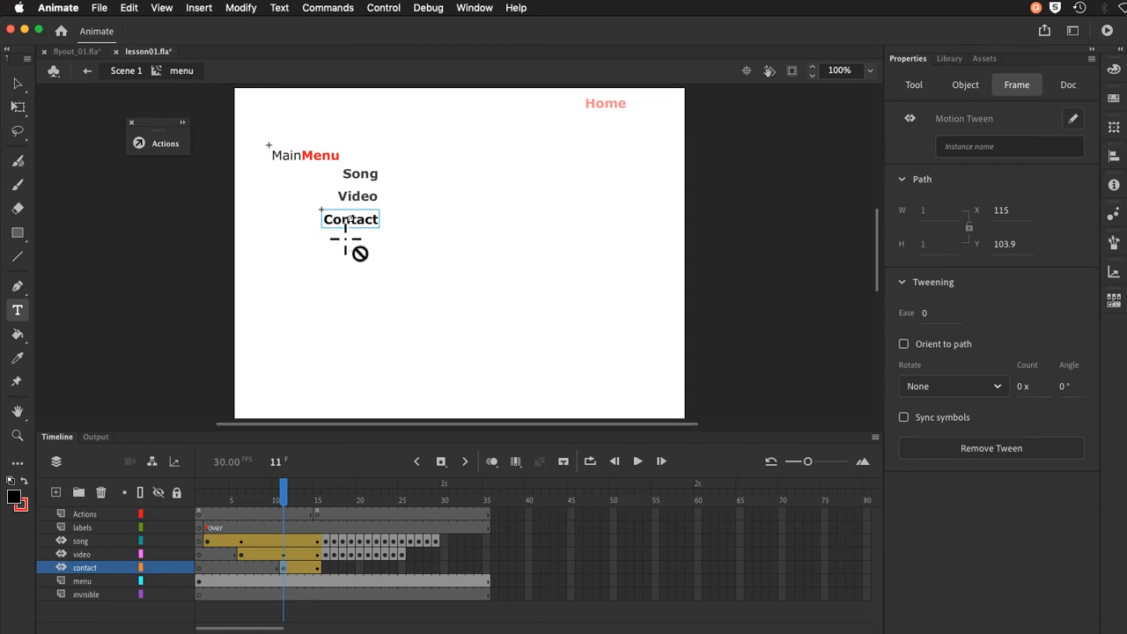
{"action": "key", "text": "v"}
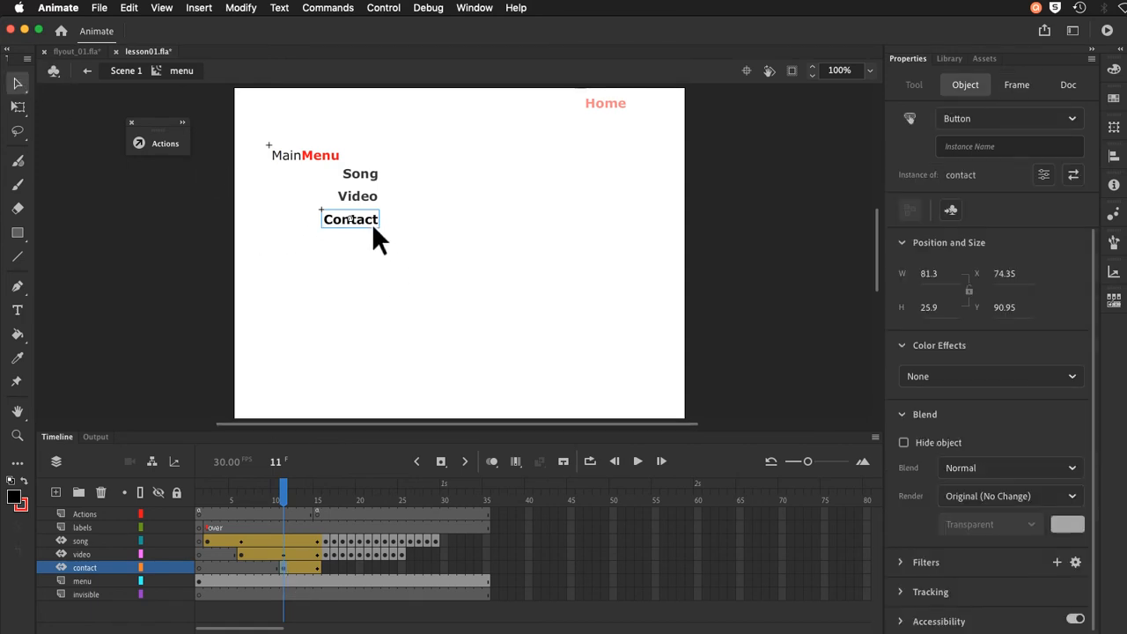
{"action": "left_click_drag", "start_coordinate": [361, 220], "coordinate": [317, 221]}
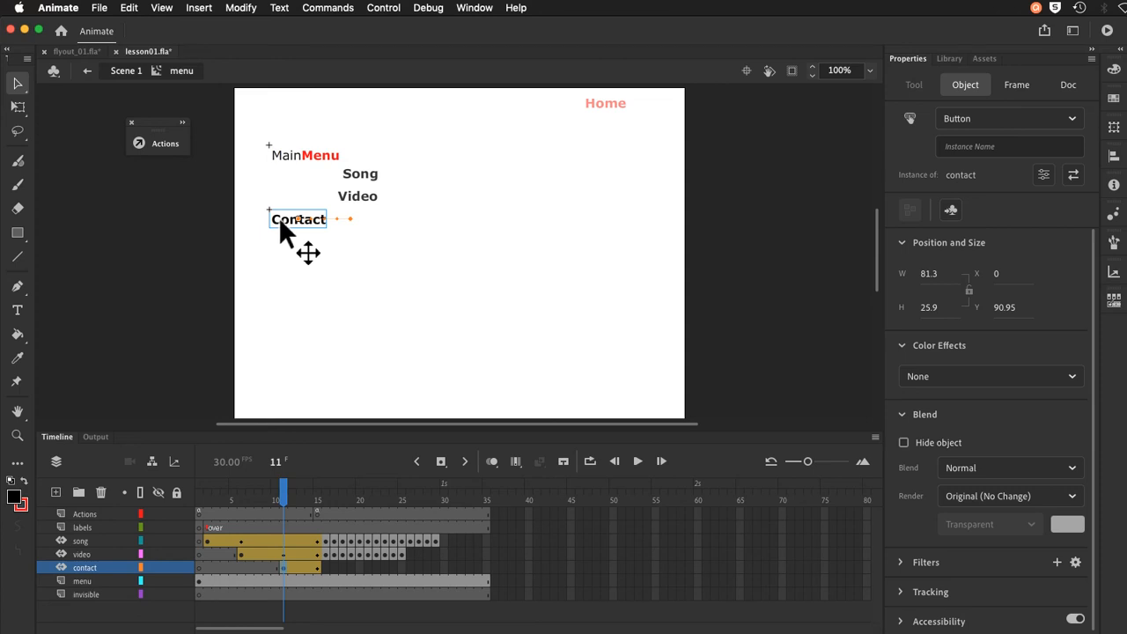
Step: Set Contact's Alpha colour effect to 0% at frame 11 and 100% at frame 15
{"action": "left_click", "coordinate": [918, 377]}
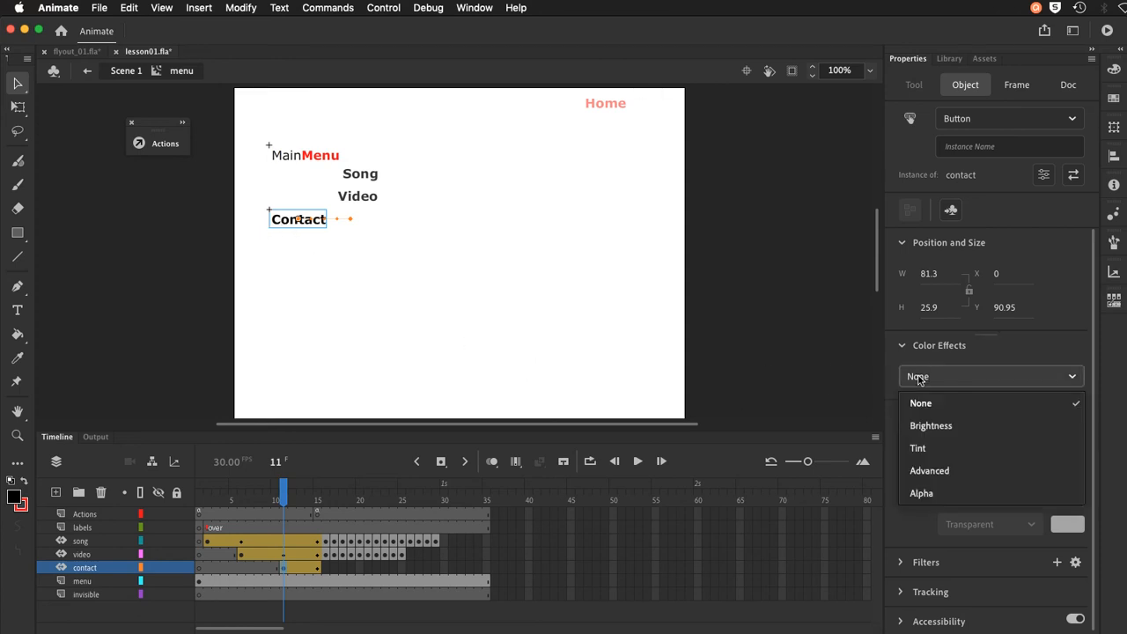
{"action": "left_click", "coordinate": [921, 493]}
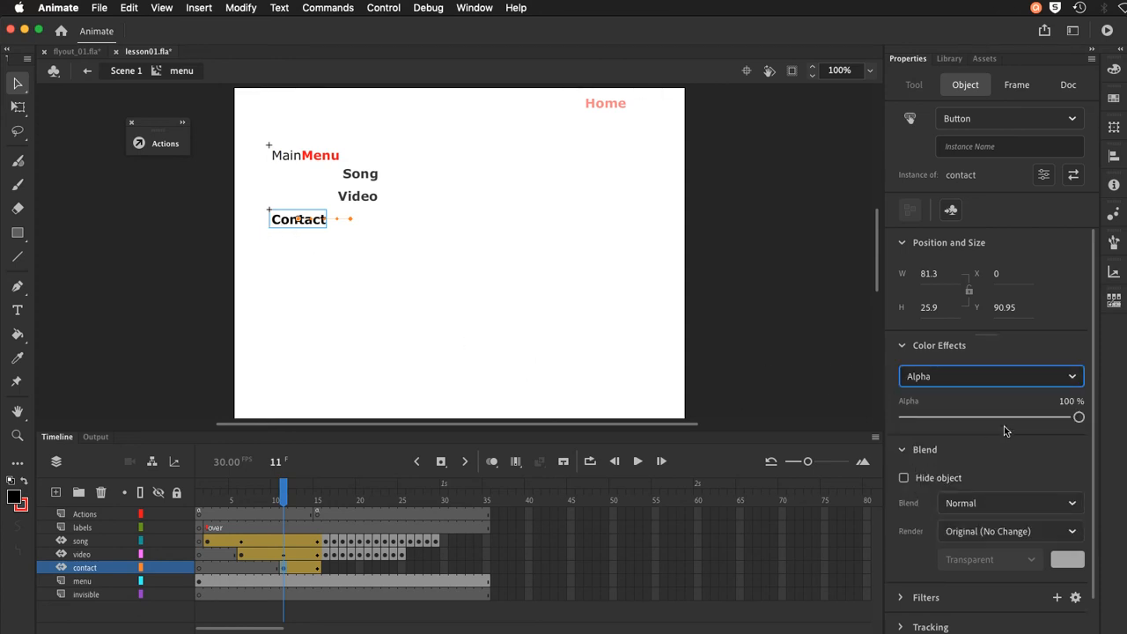
{"action": "left_click_drag", "start_coordinate": [1078, 417], "coordinate": [851, 427]}
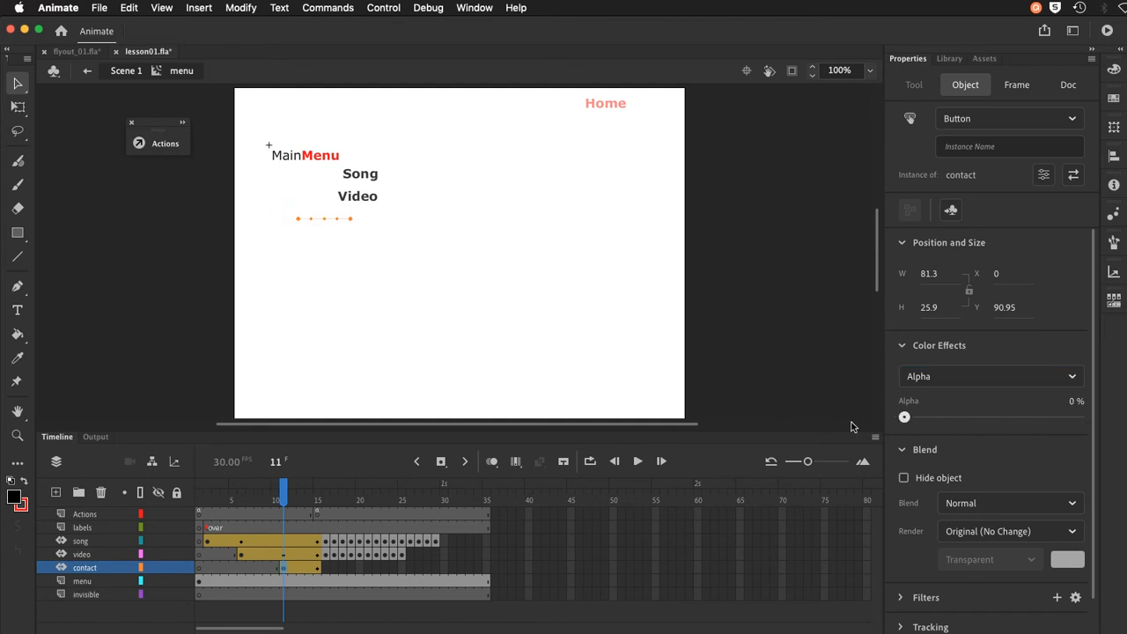
{"action": "left_click_drag", "start_coordinate": [282, 491], "coordinate": [315, 493]}
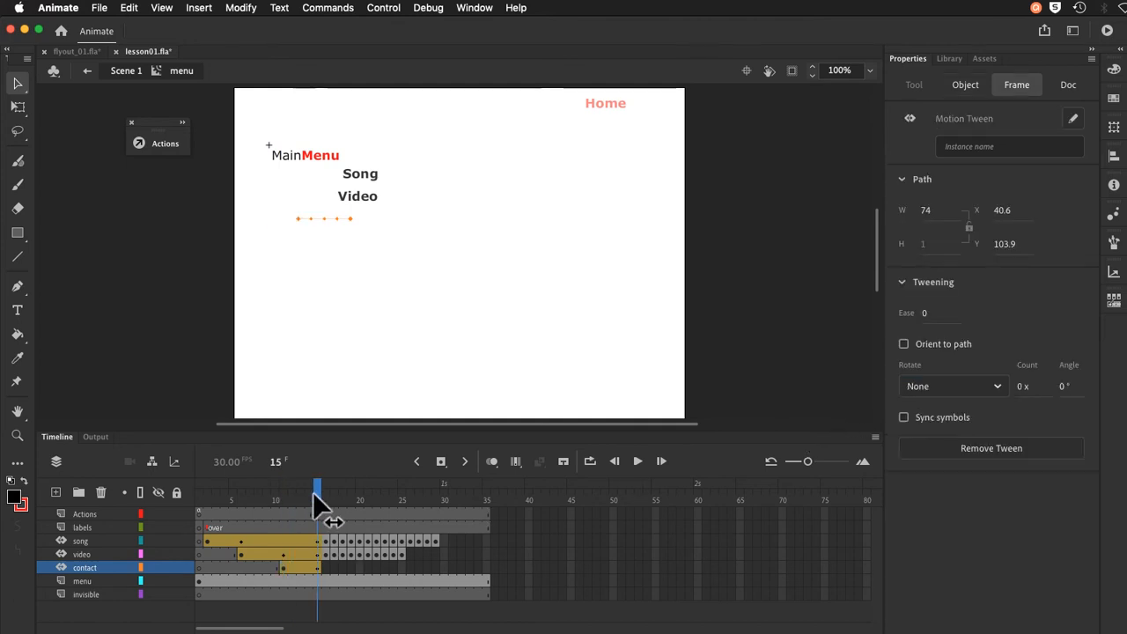
{"action": "left_click", "coordinate": [375, 220]}
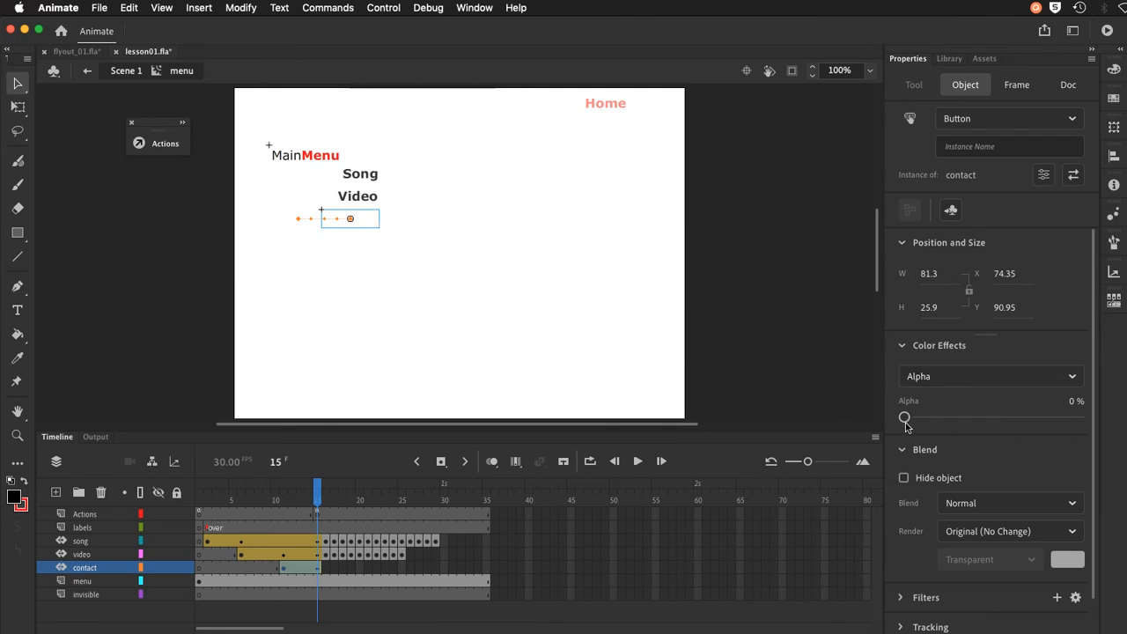
{"action": "left_click_drag", "start_coordinate": [905, 416], "coordinate": [1108, 424]}
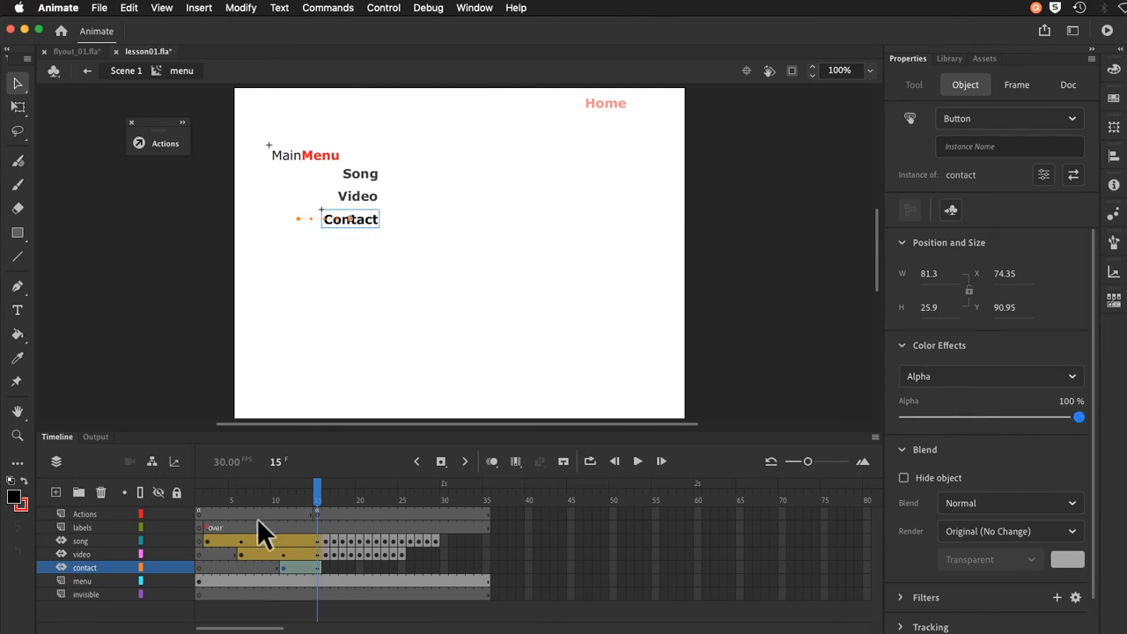
{"action": "left_click_drag", "start_coordinate": [318, 489], "coordinate": [284, 496]}
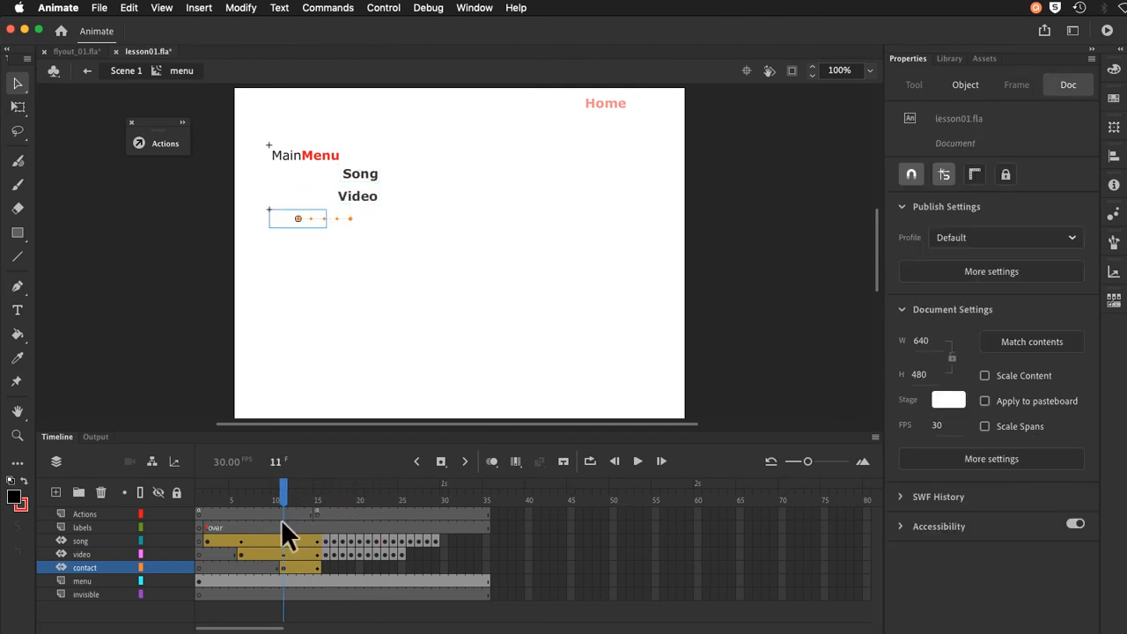
Step: Shift the contact tween to frames 16–20 and convert it to frame-by-frame keyframes
{"action": "left_click", "coordinate": [301, 561]}
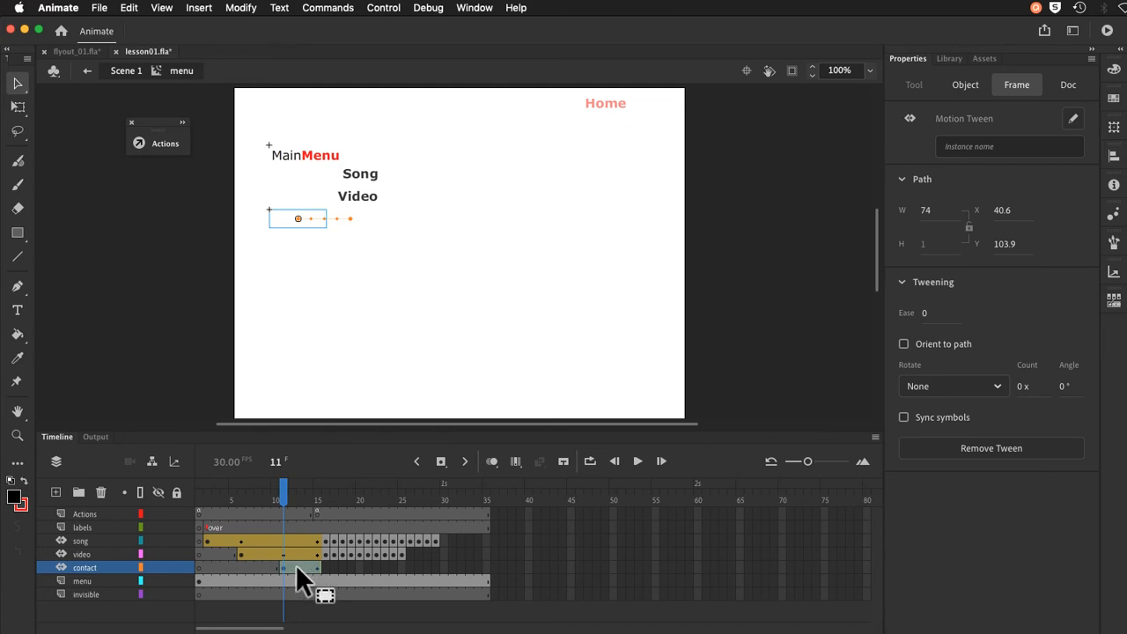
{"action": "left_click_drag", "start_coordinate": [296, 565], "coordinate": [338, 565]}
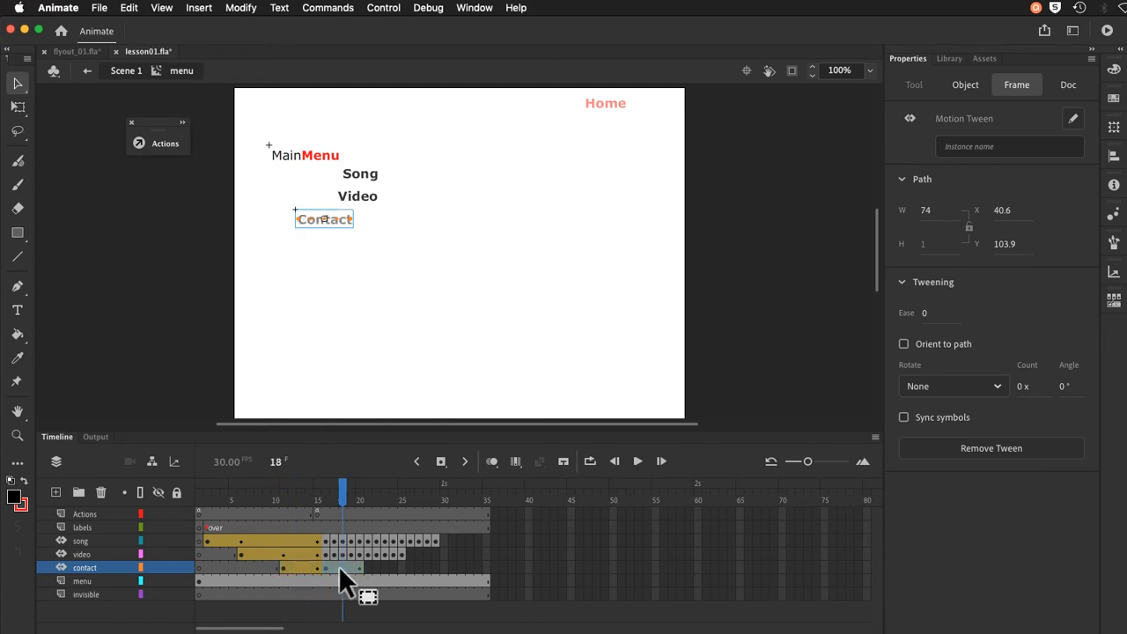
{"action": "right_click", "coordinate": [338, 565]}
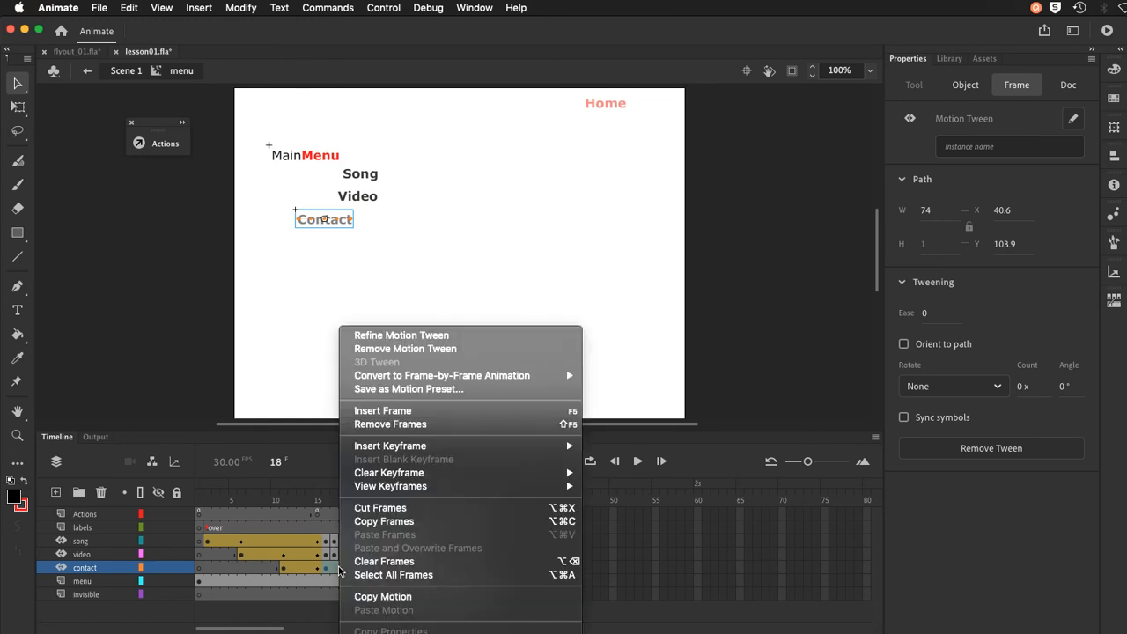
{"action": "mouse_move", "coordinate": [427, 380]}
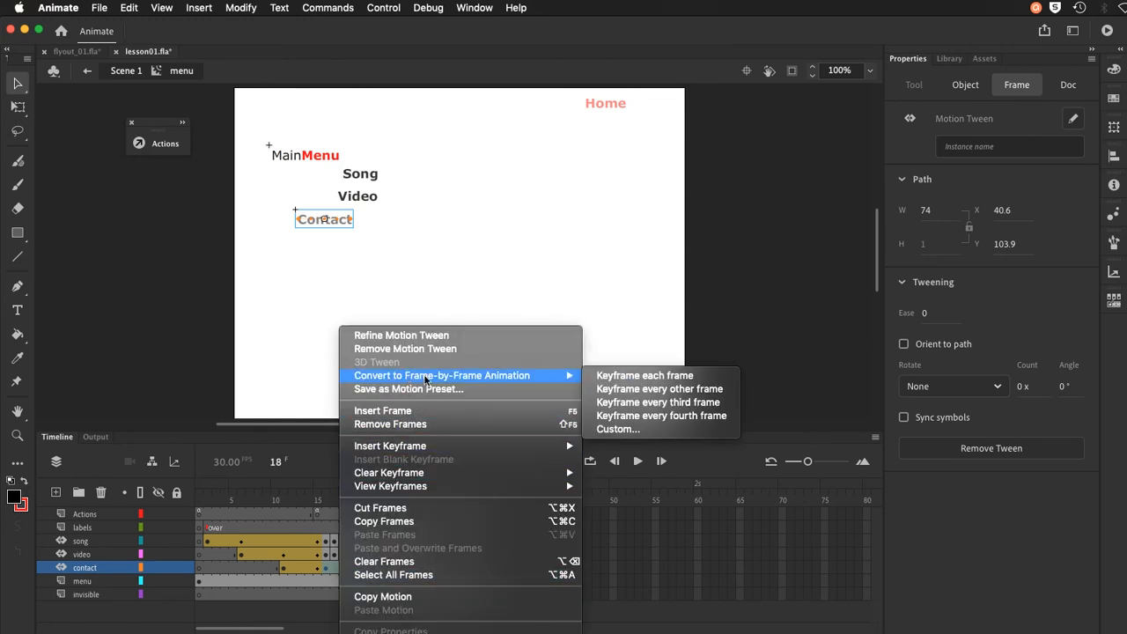
{"action": "left_click", "coordinate": [598, 376]}
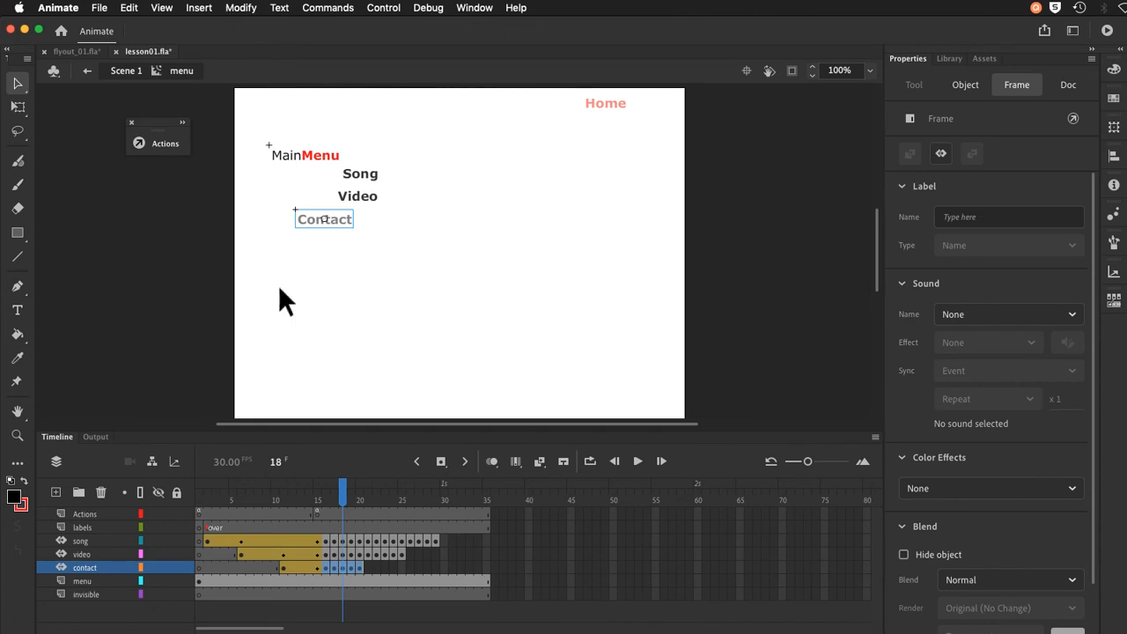
Step: Reverse the contact keyframes and scrub to preview Contact sliding out
{"action": "right_click", "coordinate": [343, 563]}
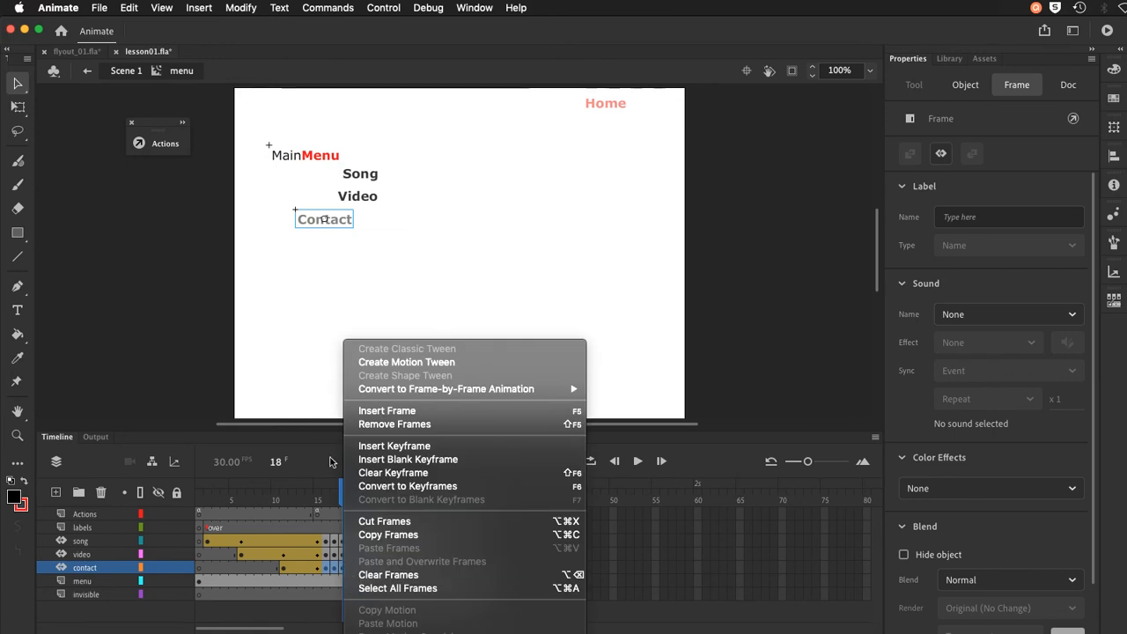
{"action": "left_click", "coordinate": [333, 566]}
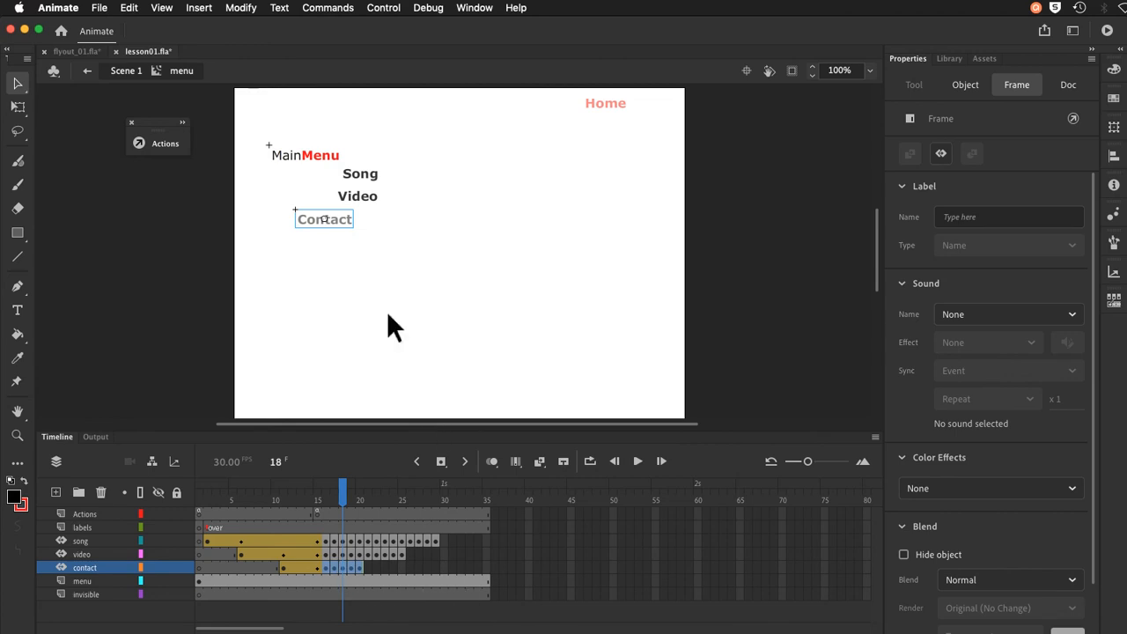
{"action": "left_click", "coordinate": [252, 12]}
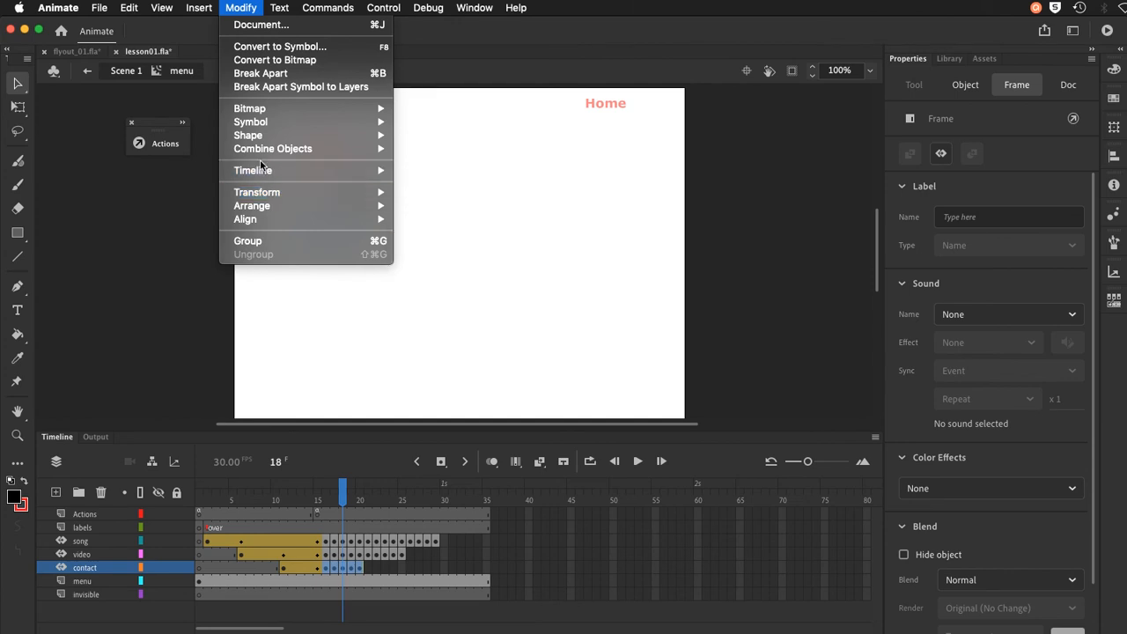
{"action": "mouse_move", "coordinate": [264, 170]}
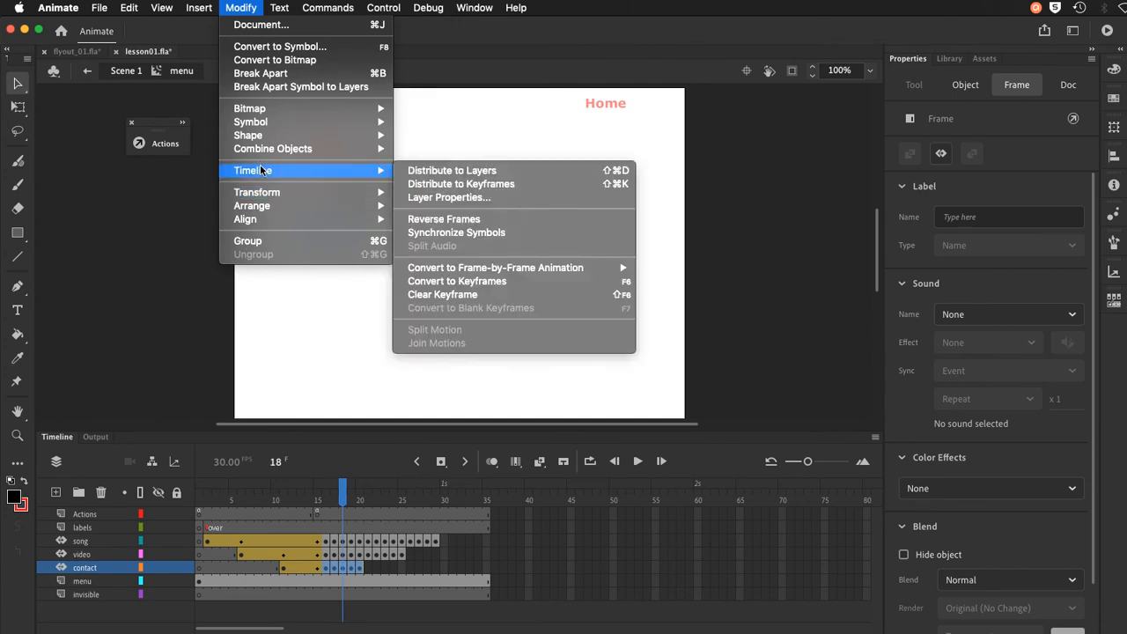
{"action": "left_click", "coordinate": [449, 218]}
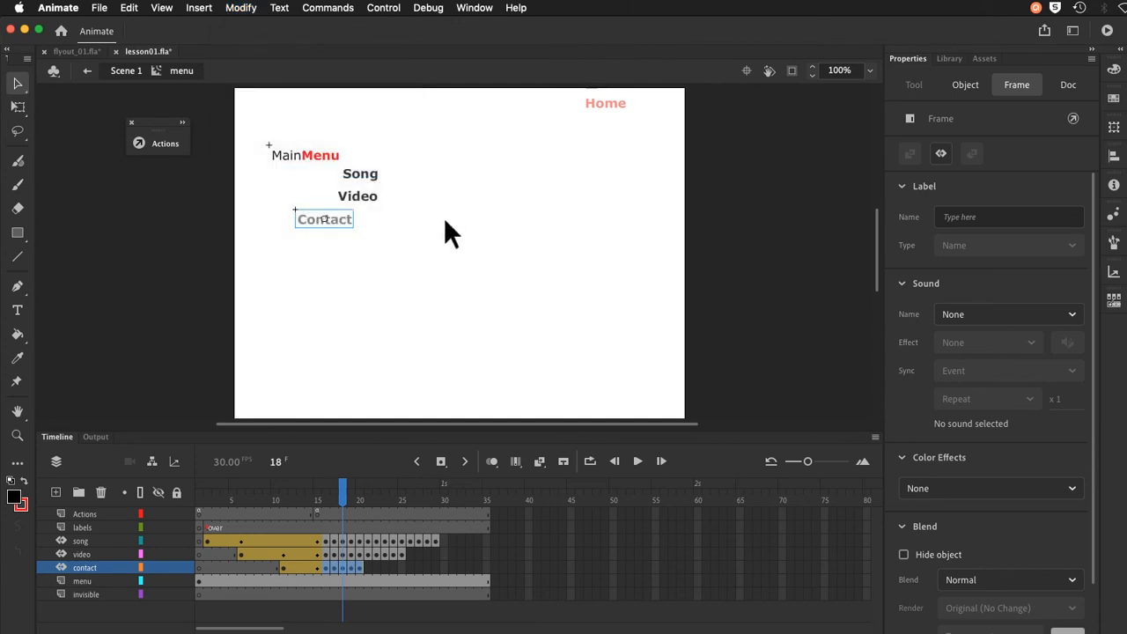
{"action": "left_click_drag", "start_coordinate": [342, 489], "coordinate": [320, 511]}
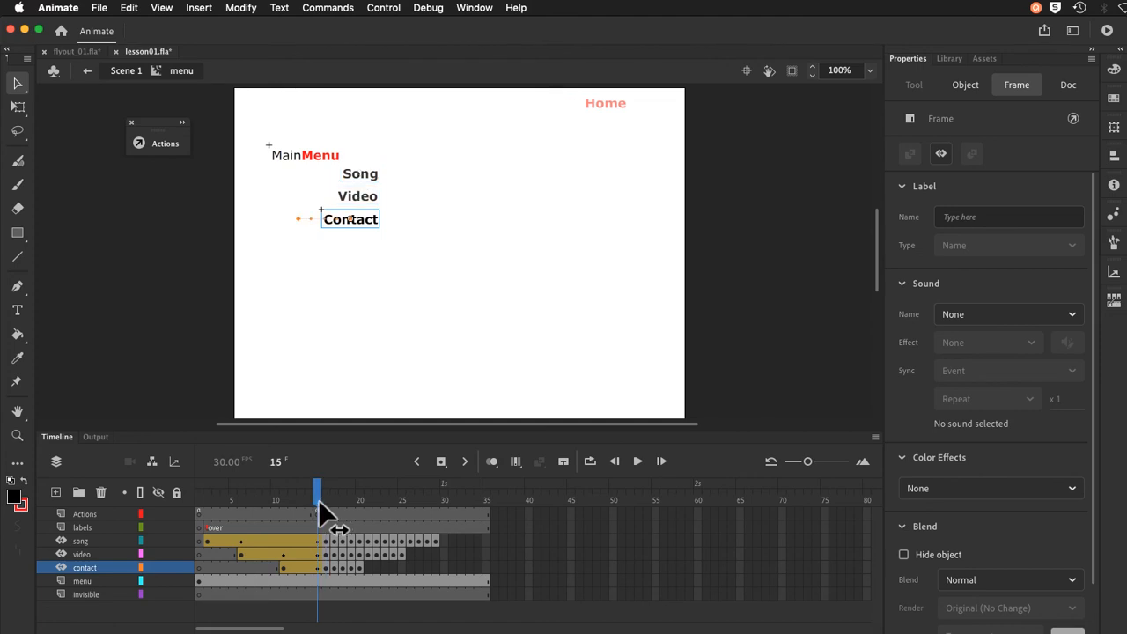
Step: Deselect everything, select frame 15 on the invisible layer, and choose the Rectangle tool
{"action": "left_click", "coordinate": [333, 352]}
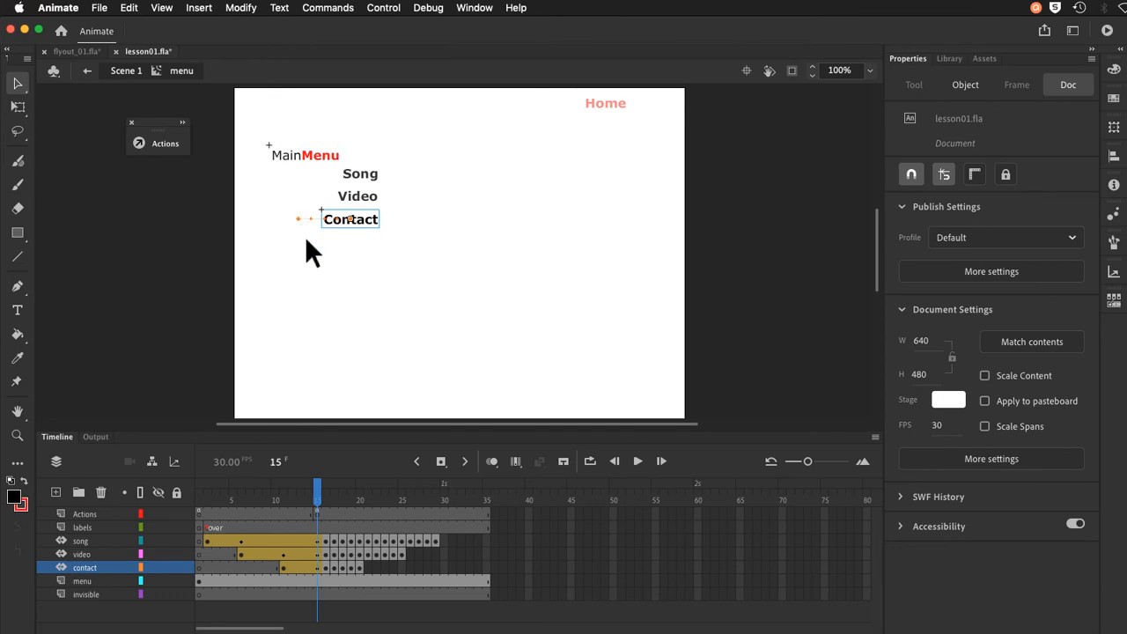
{"action": "left_click", "coordinate": [318, 594]}
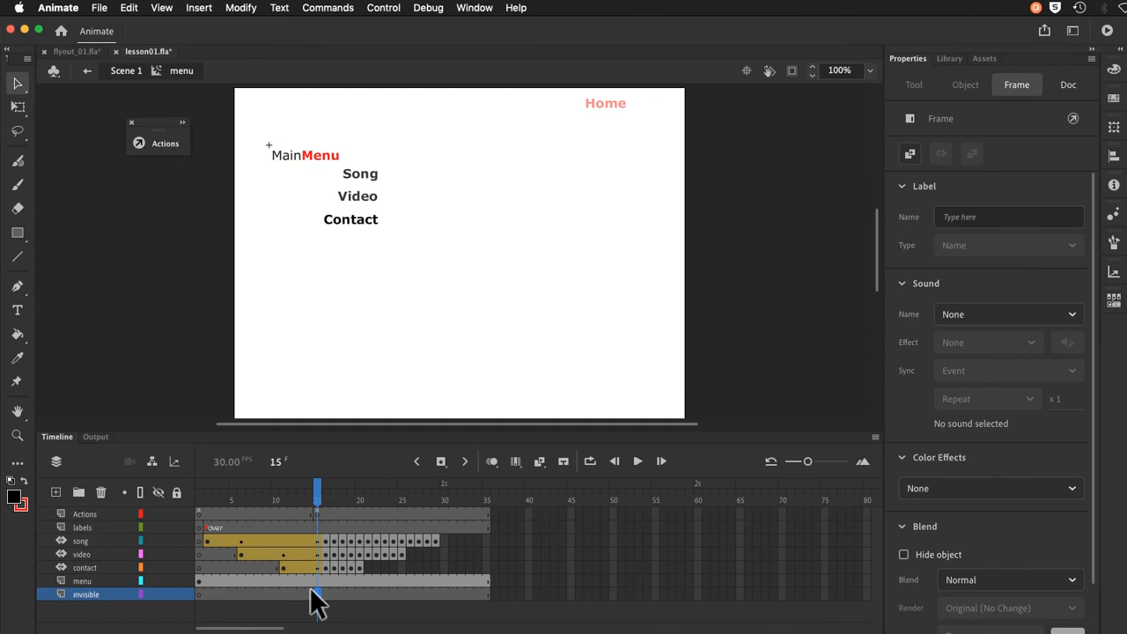
{"action": "left_click", "coordinate": [324, 595]}
{"action": "left_click", "coordinate": [317, 595]}
{"action": "left_click", "coordinate": [17, 232]}
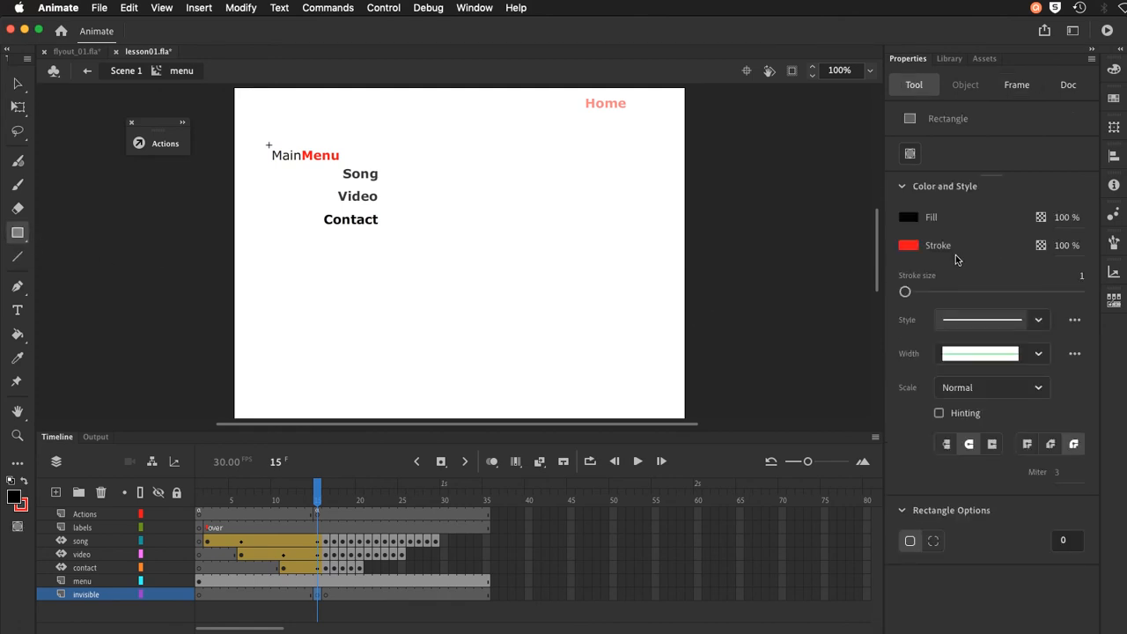
Step: Set the rectangle stroke to none and the fill to #CC9900
{"action": "left_click", "coordinate": [908, 246]}
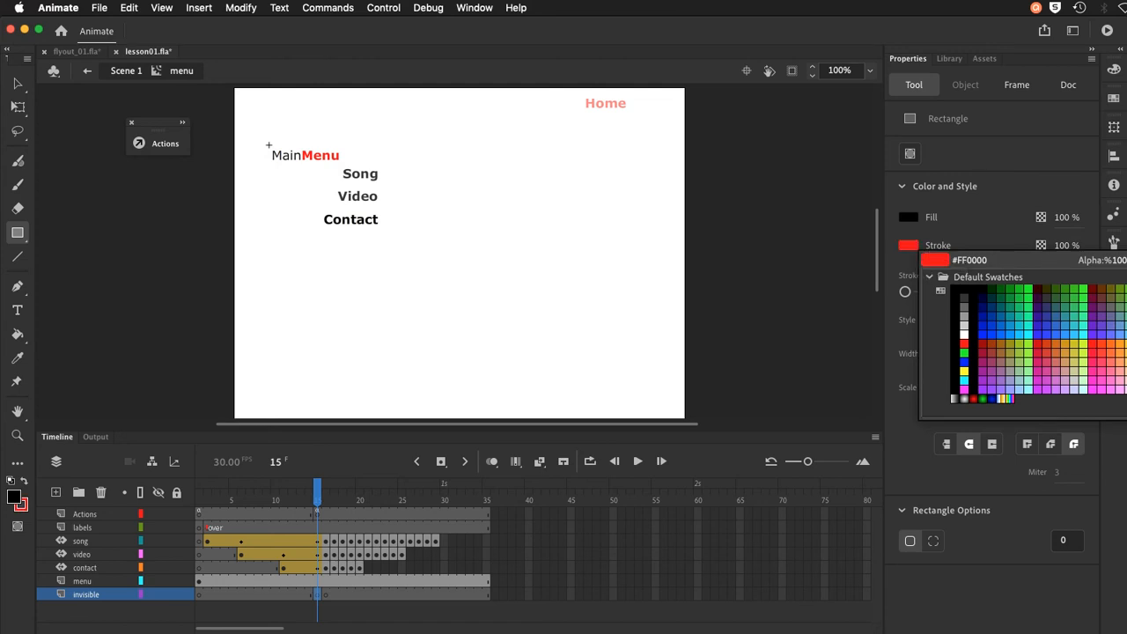
{"action": "left_click", "coordinate": [1125, 261]}
{"action": "left_click", "coordinate": [909, 219]}
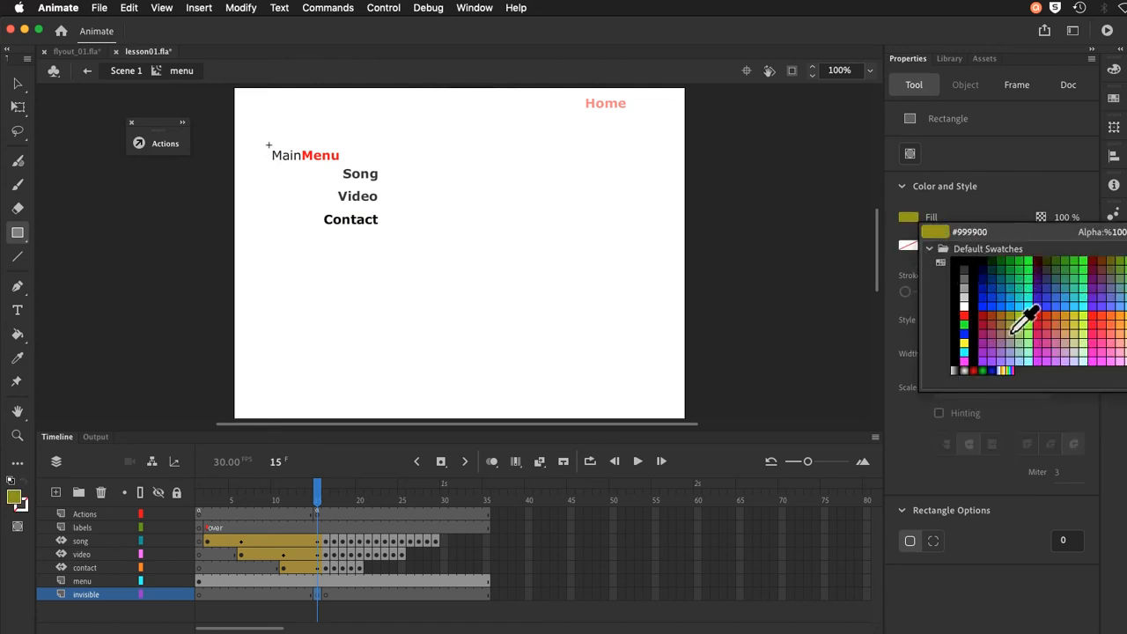
{"action": "left_click", "coordinate": [1067, 336]}
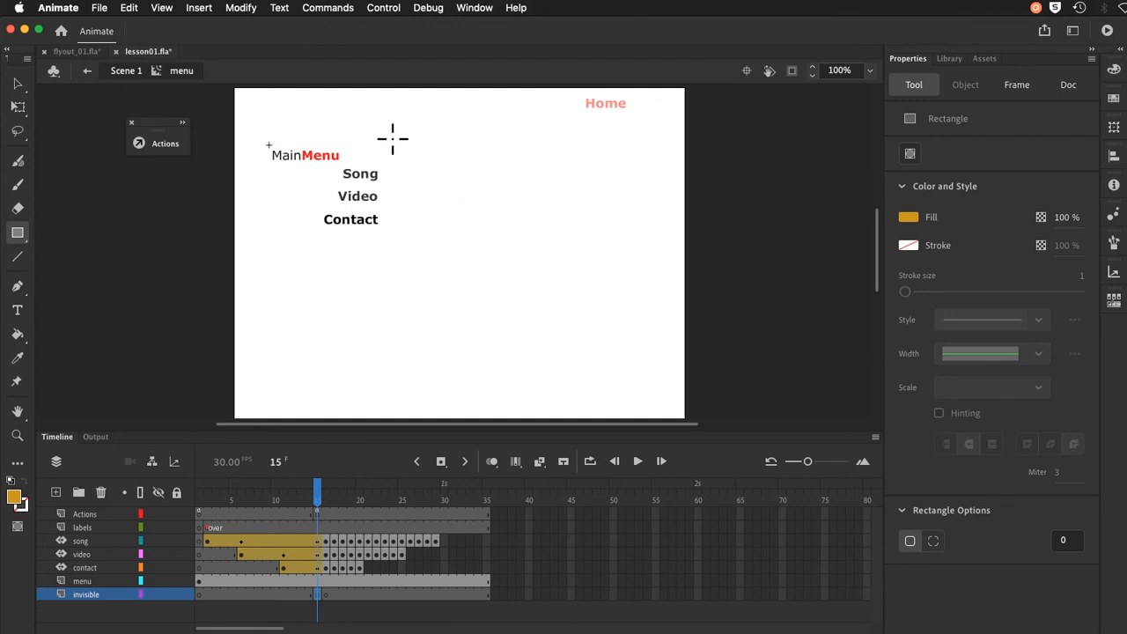
Step: Draw five overlapping orange rectangles covering the area around MainMenu, Song, Video and Contact
{"action": "left_click_drag", "start_coordinate": [382, 128], "coordinate": [447, 257]}
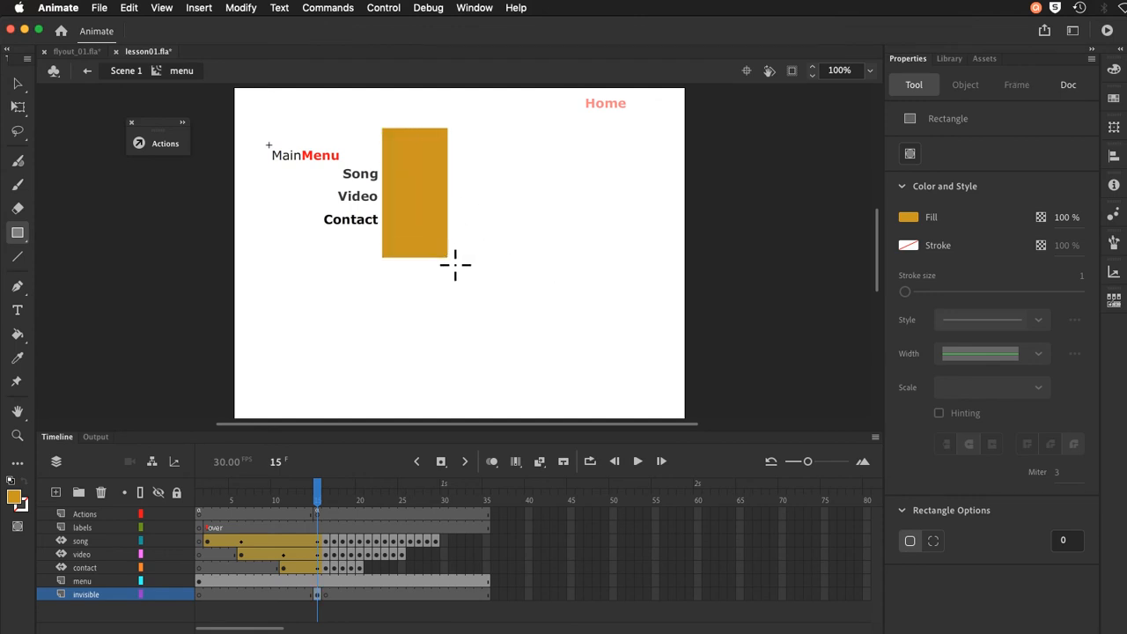
{"action": "left_click_drag", "start_coordinate": [258, 126], "coordinate": [410, 154]}
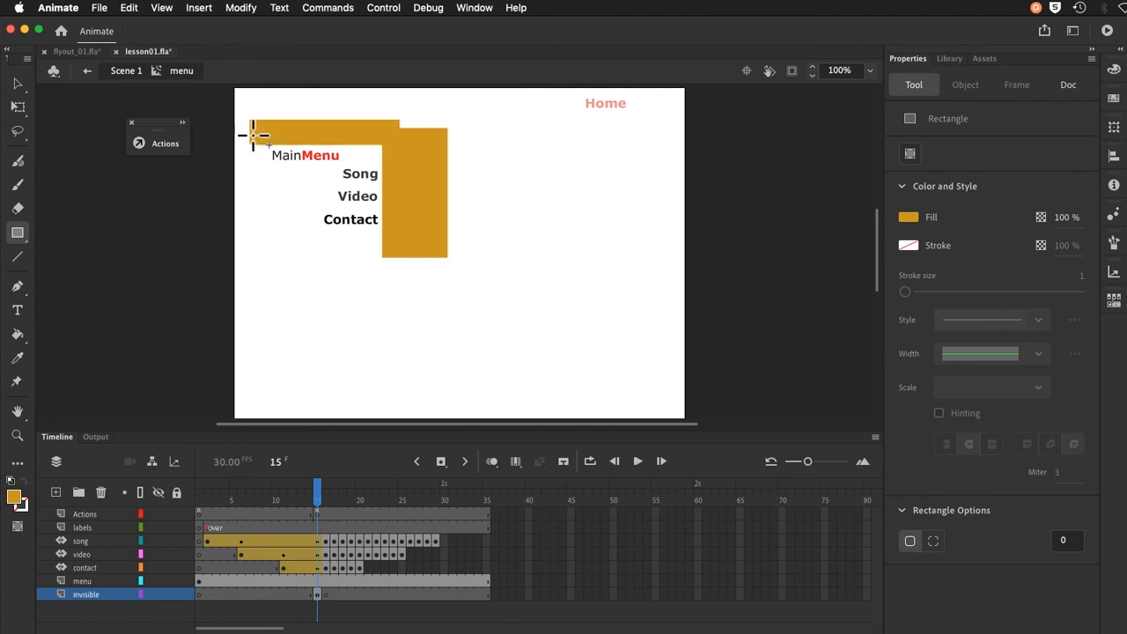
{"action": "left_click_drag", "start_coordinate": [253, 134], "coordinate": [276, 298]}
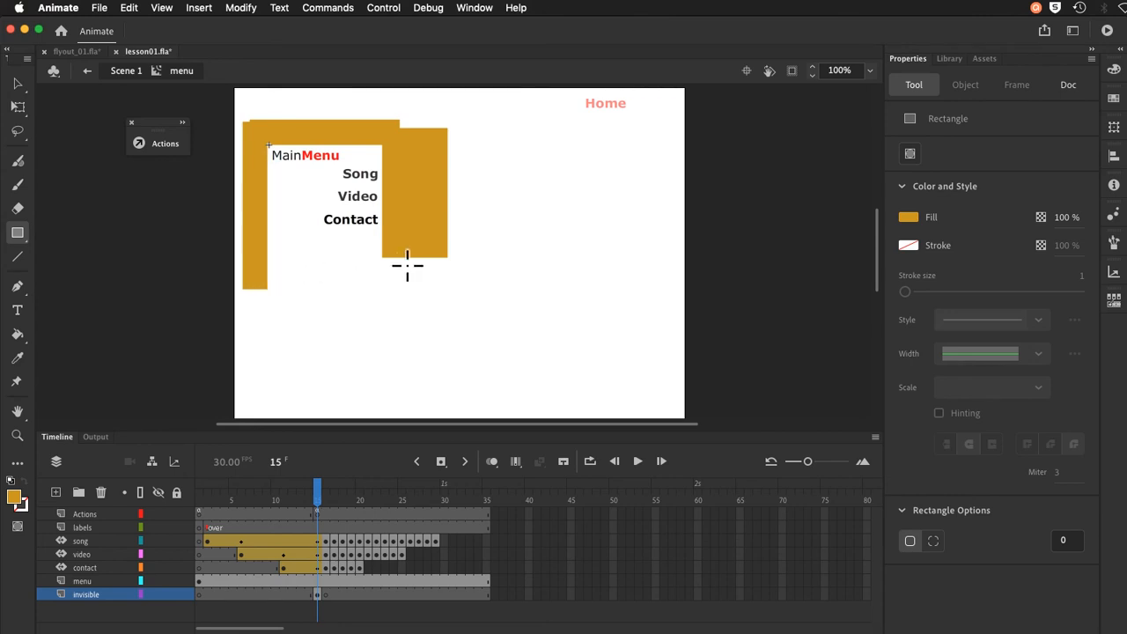
{"action": "left_click_drag", "start_coordinate": [407, 259], "coordinate": [261, 244]}
{"action": "left_click_drag", "start_coordinate": [268, 171], "coordinate": [319, 254]}
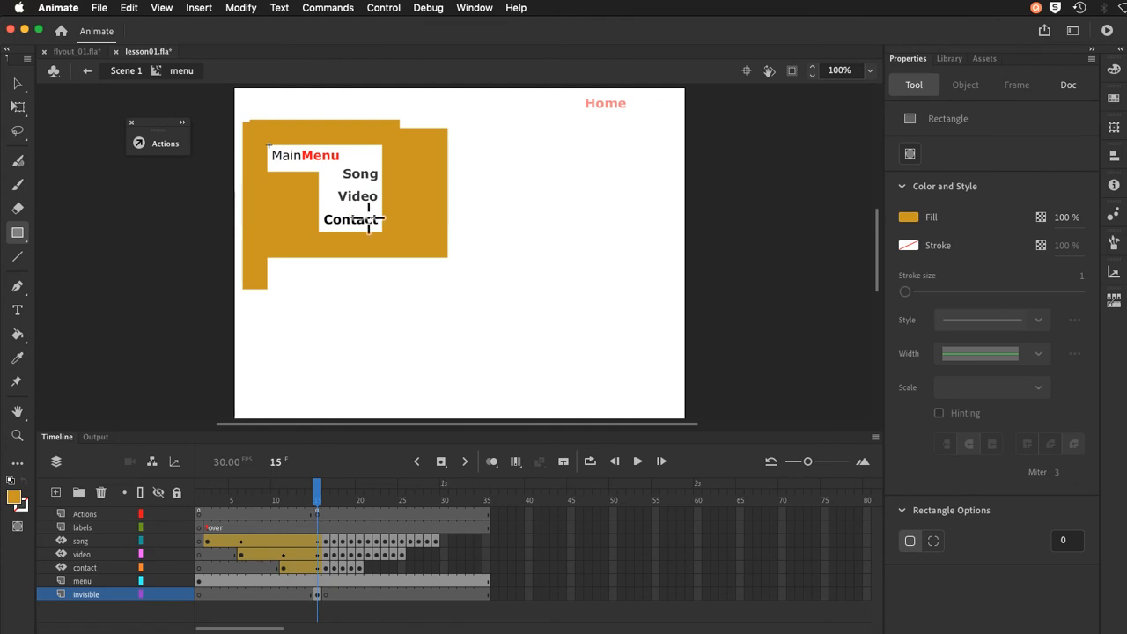
{"action": "left_click", "coordinate": [13, 85]}
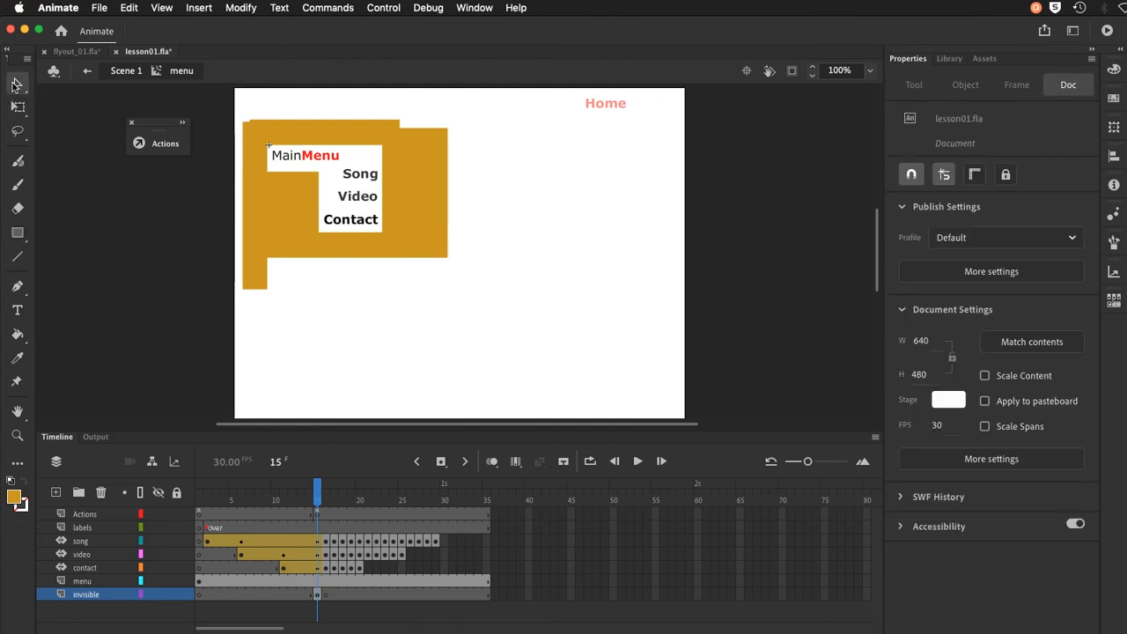
Step: Convert the orange shape into a button symbol named invisible
{"action": "left_click", "coordinate": [275, 219]}
{"action": "left_click", "coordinate": [240, 7]}
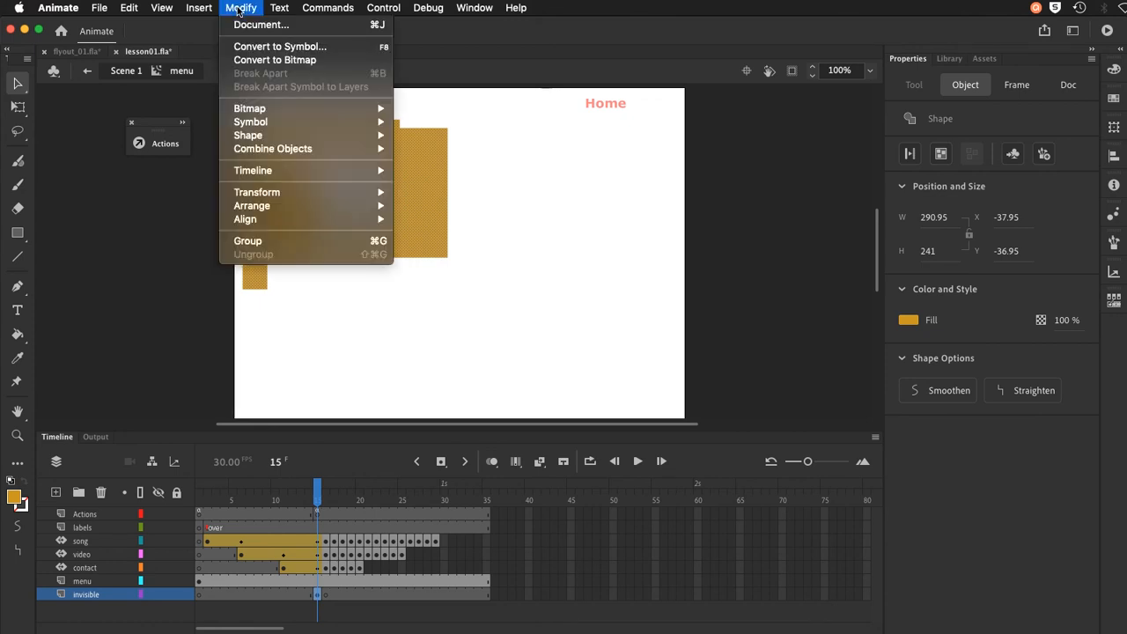
{"action": "left_click", "coordinate": [249, 45]}
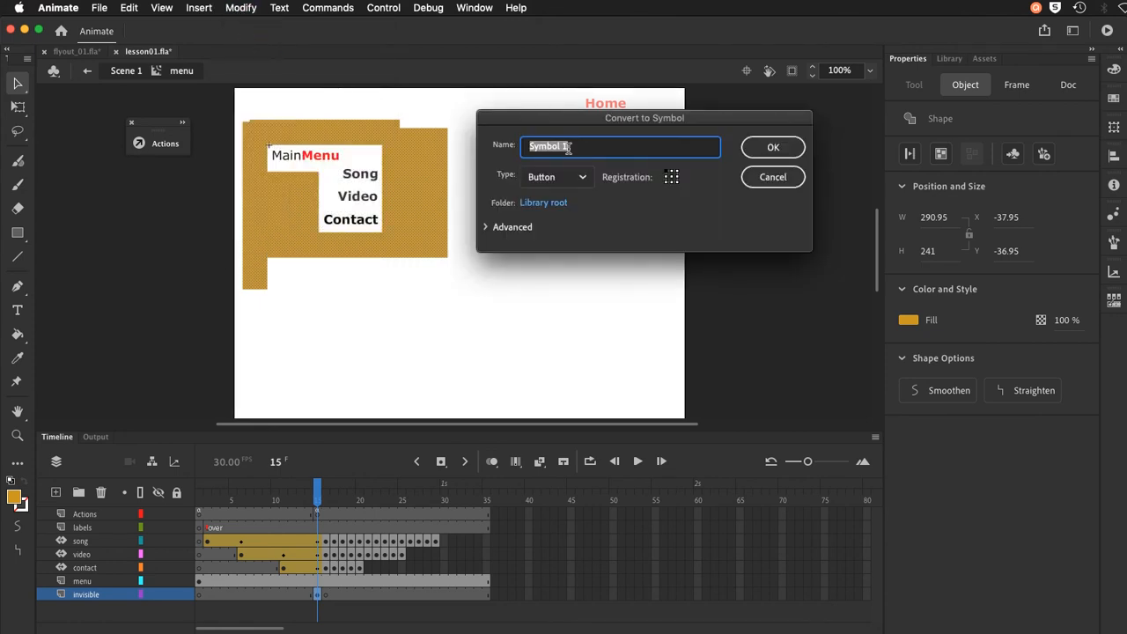
{"action": "type", "text": "invisible"}
{"action": "left_click", "coordinate": [766, 148]}
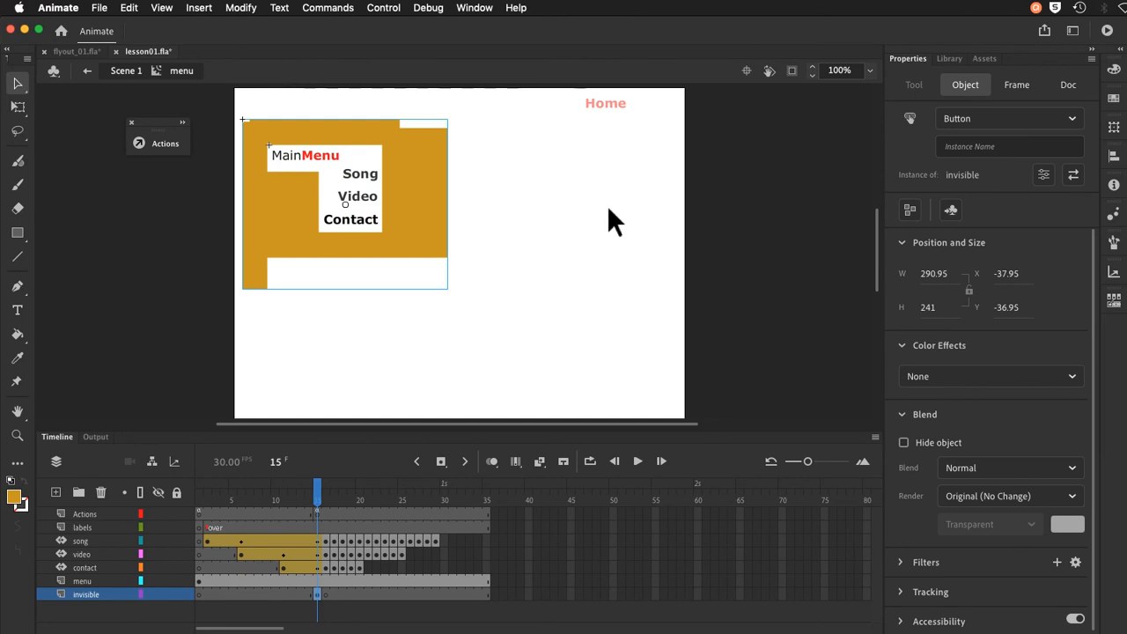
Step: Move the button's shape keyframe to the Hit frame and return to the menu symbol
{"action": "double_click", "coordinate": [277, 253]}
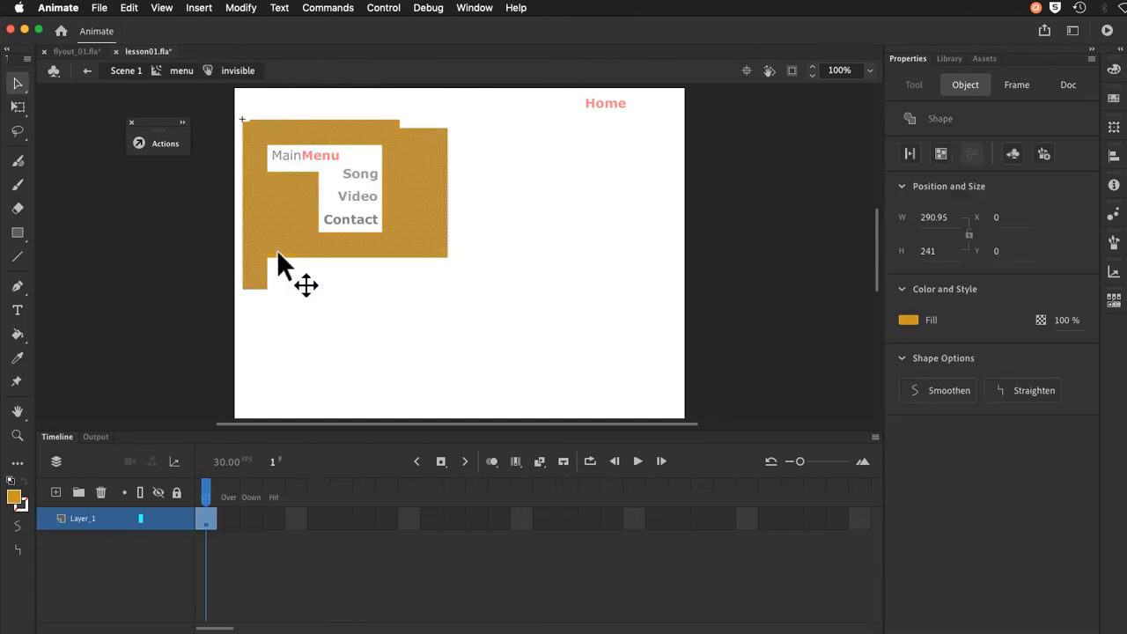
{"action": "left_click", "coordinate": [203, 517]}
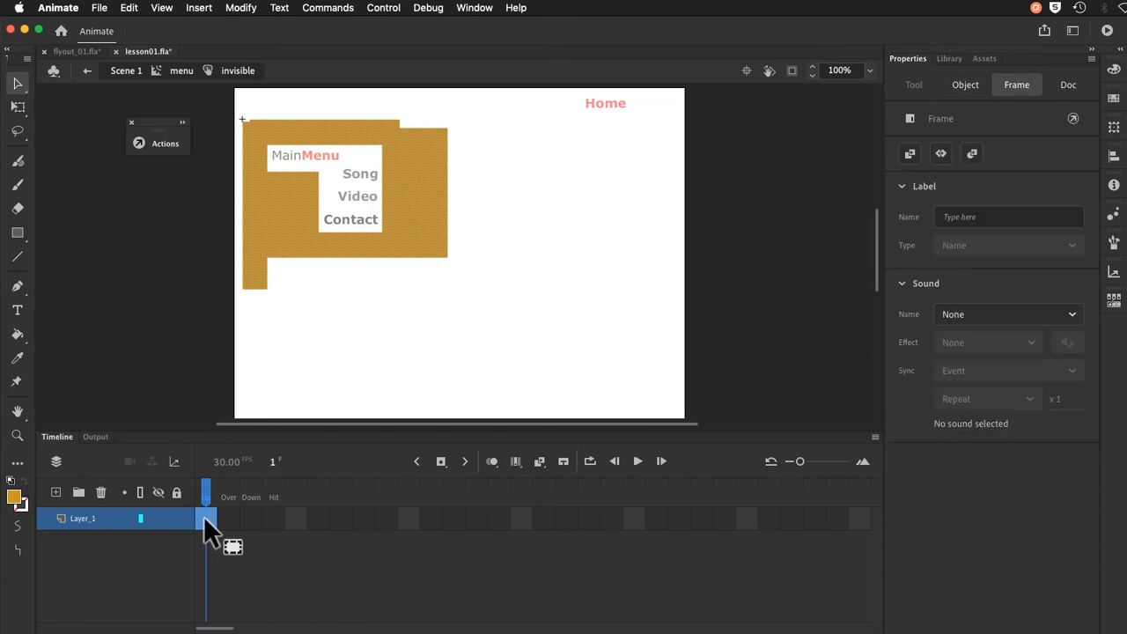
{"action": "left_click_drag", "start_coordinate": [204, 518], "coordinate": [268, 520]}
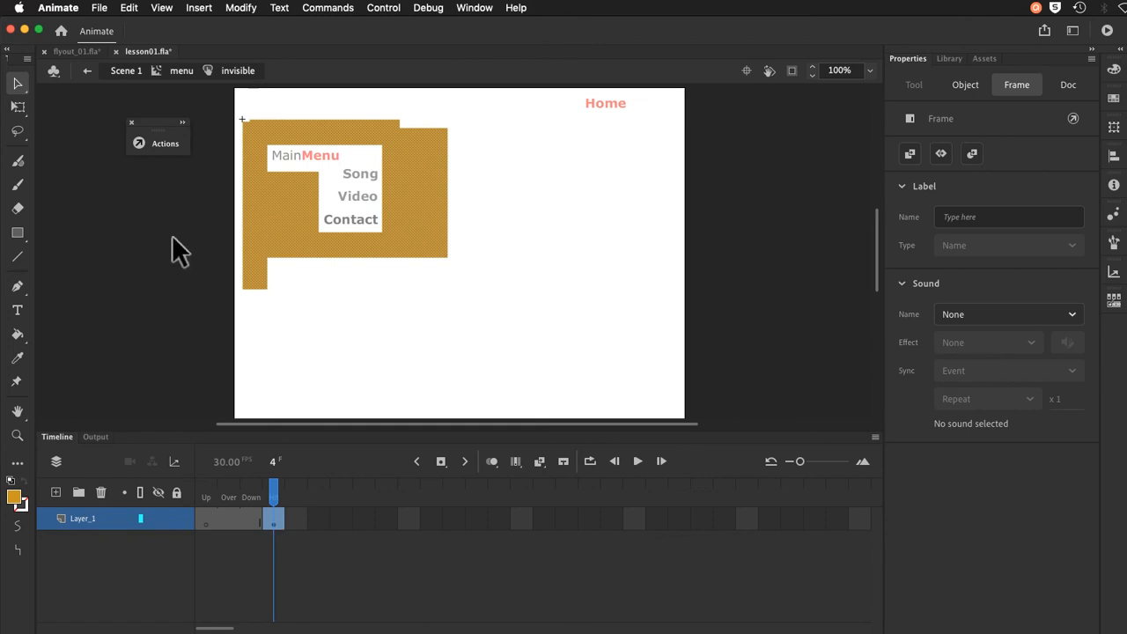
{"action": "left_click", "coordinate": [183, 70]}
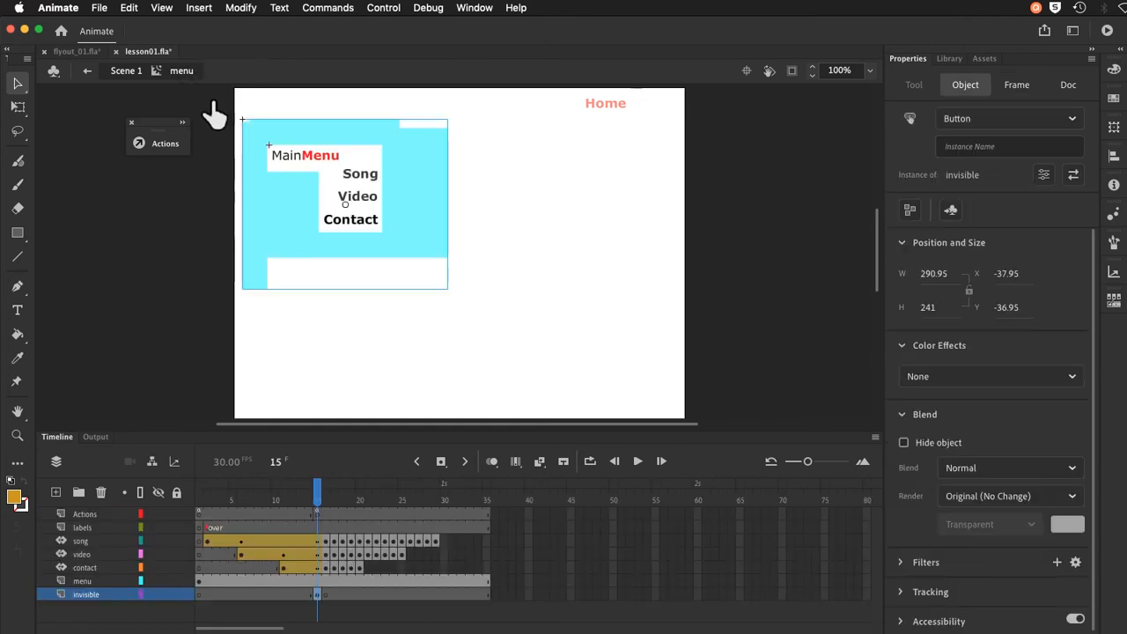
Step: Reselect the invisible button and save lesson01.fla
{"action": "left_click", "coordinate": [374, 335]}
{"action": "left_click", "coordinate": [264, 230]}
{"action": "left_click", "coordinate": [100, 8]}
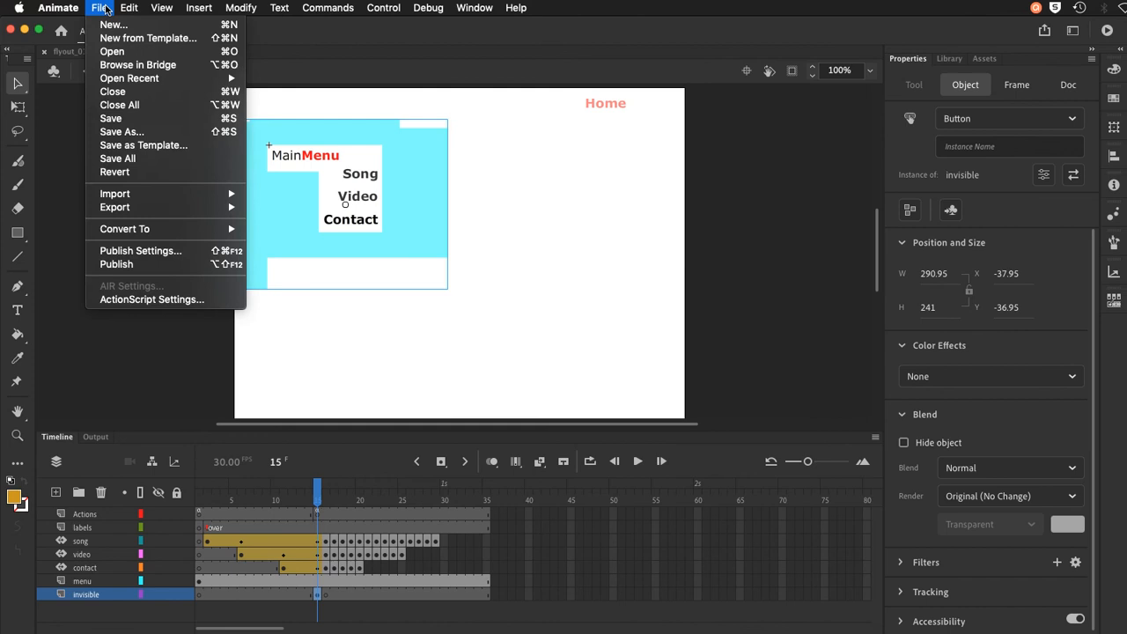
{"action": "left_click", "coordinate": [97, 123]}
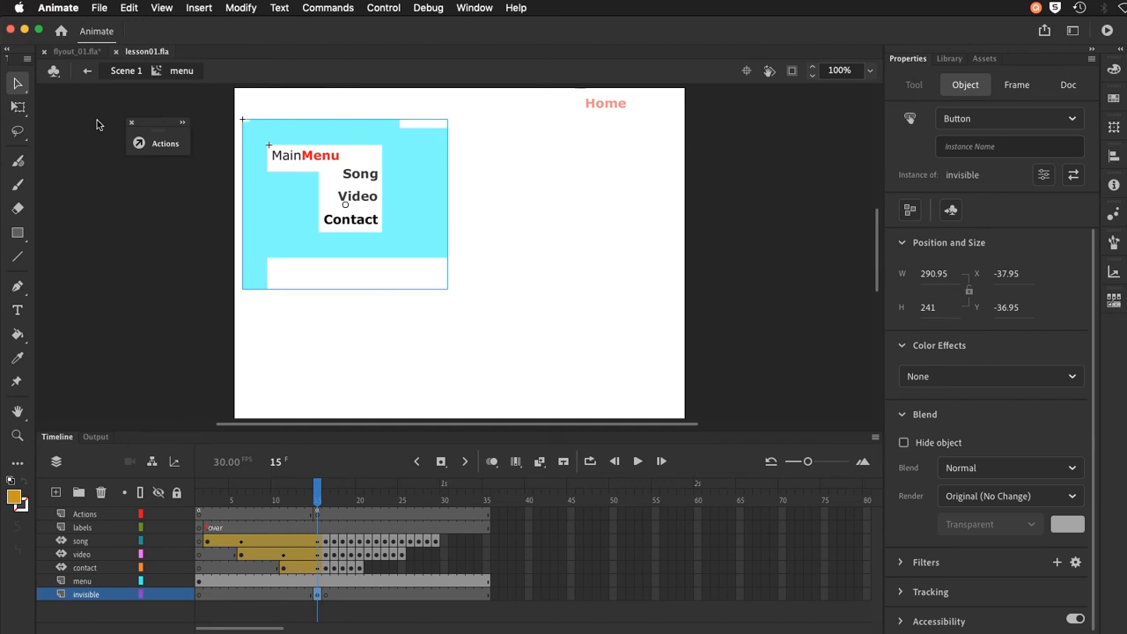
Step: Return the menu timeline to frame 1 and select the MainMenu button
{"action": "left_click", "coordinate": [201, 501]}
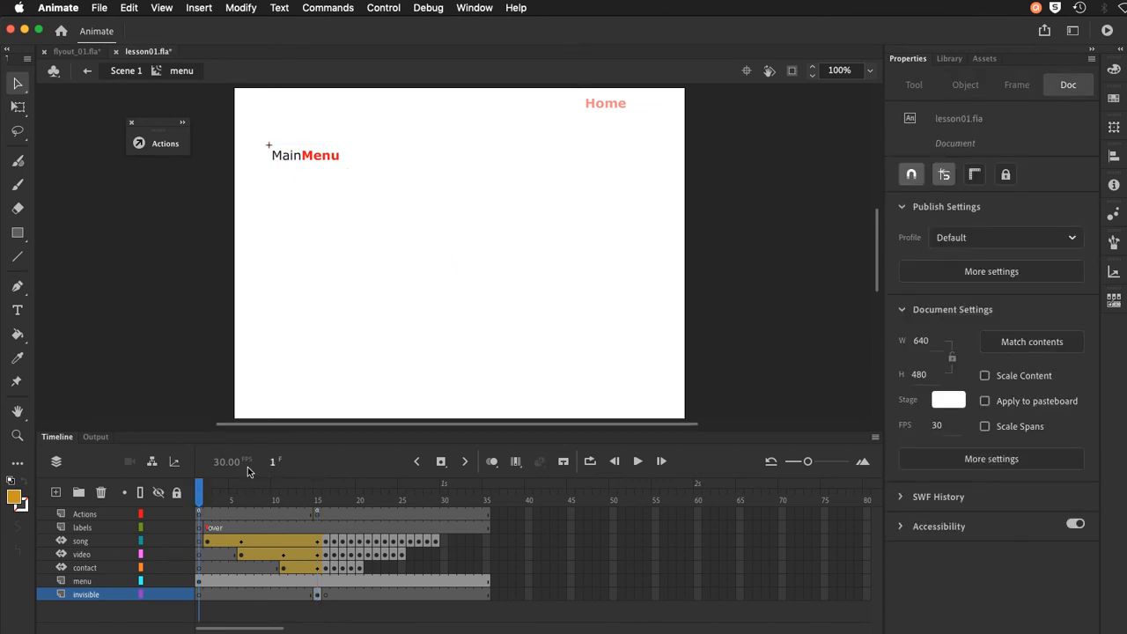
{"action": "mouse_move", "coordinate": [201, 496]}
{"action": "left_mouse_down"}
{"action": "mouse_move", "coordinate": [319, 492]}
{"action": "mouse_move", "coordinate": [184, 495]}
{"action": "left_mouse_up"}
{"action": "left_click", "coordinate": [285, 162]}
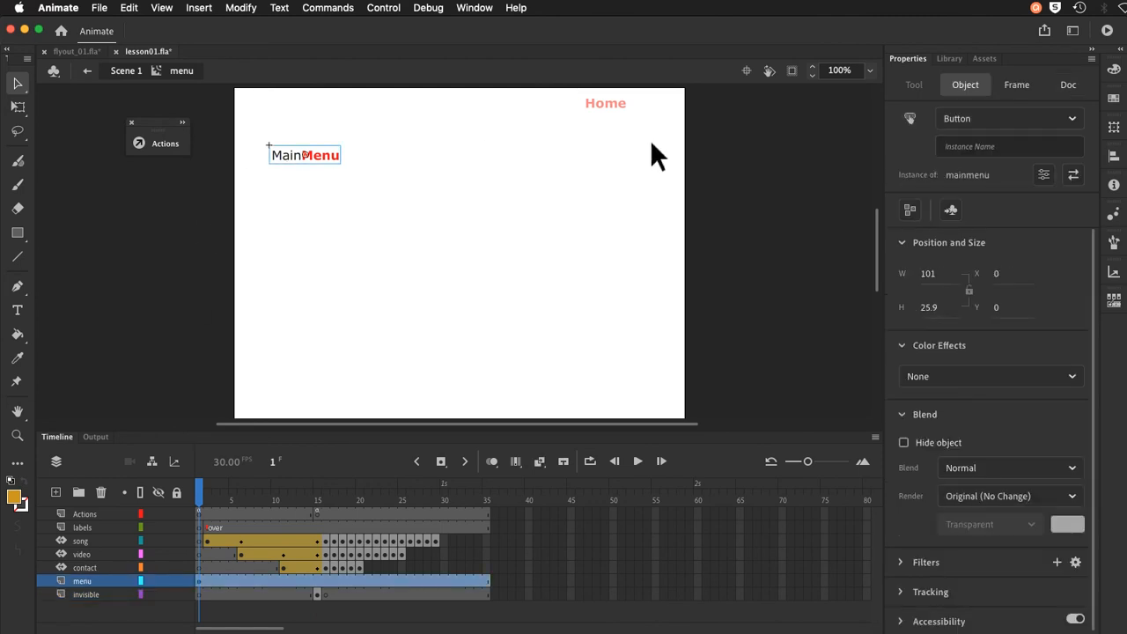
Step: Give the MainMenu button the instance name mainmenu_btn
{"action": "left_click", "coordinate": [965, 147]}
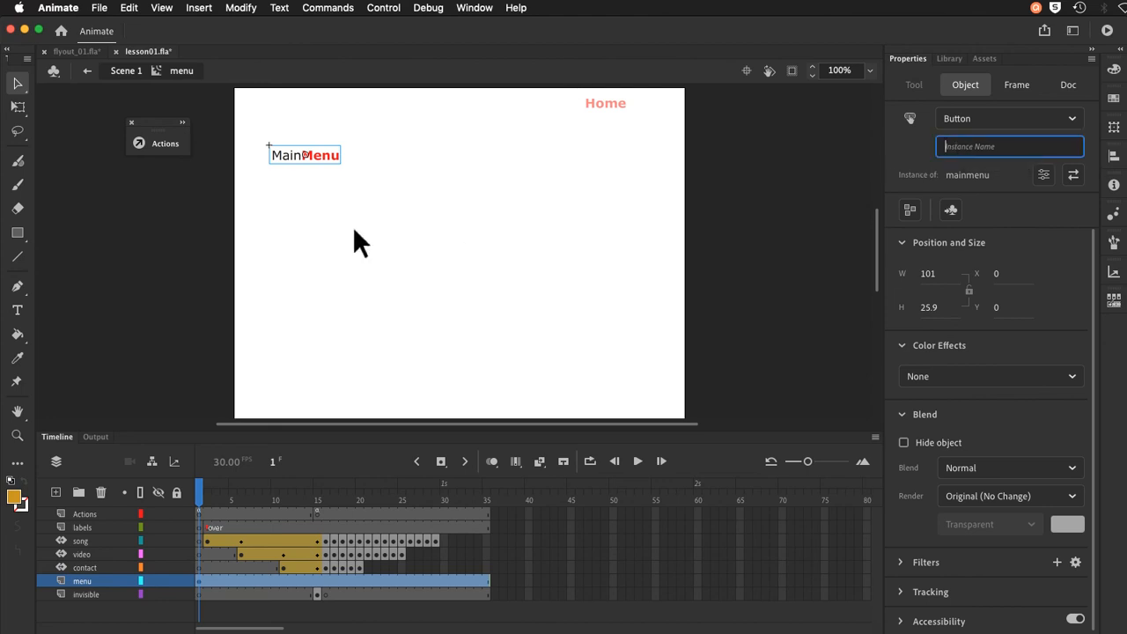
{"action": "type", "text": "mainmenu_btn"}
{"action": "key", "text": "Return"}
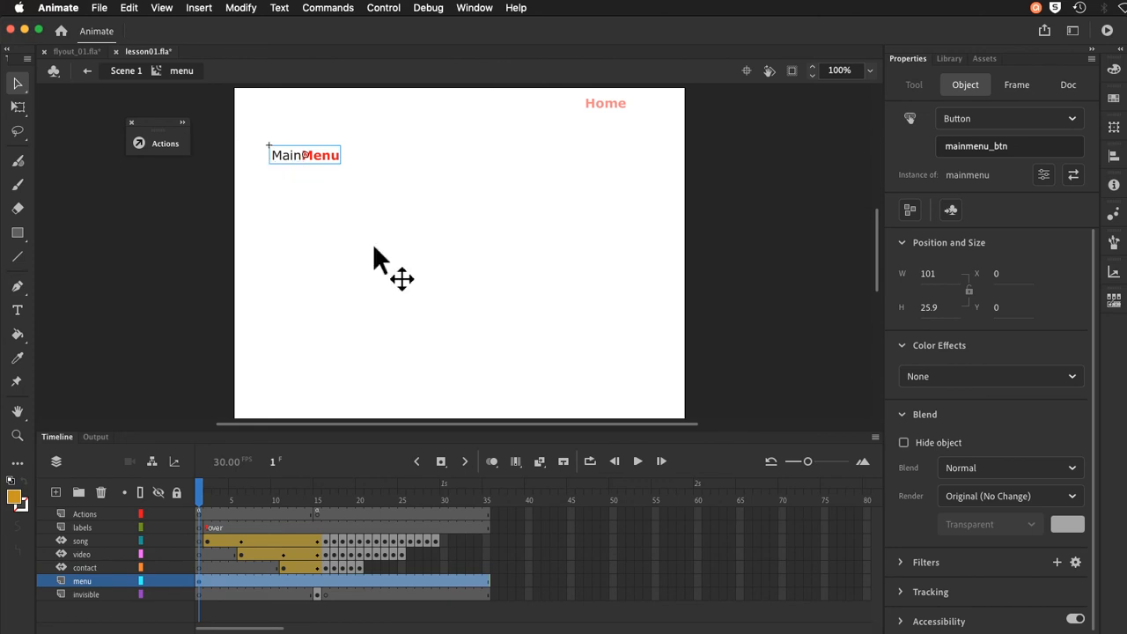
Step: From Code Snippets, add ActionScript > Event Handlers > Mouse Over Event to mainmenu_btn
{"action": "left_click", "coordinate": [474, 7]}
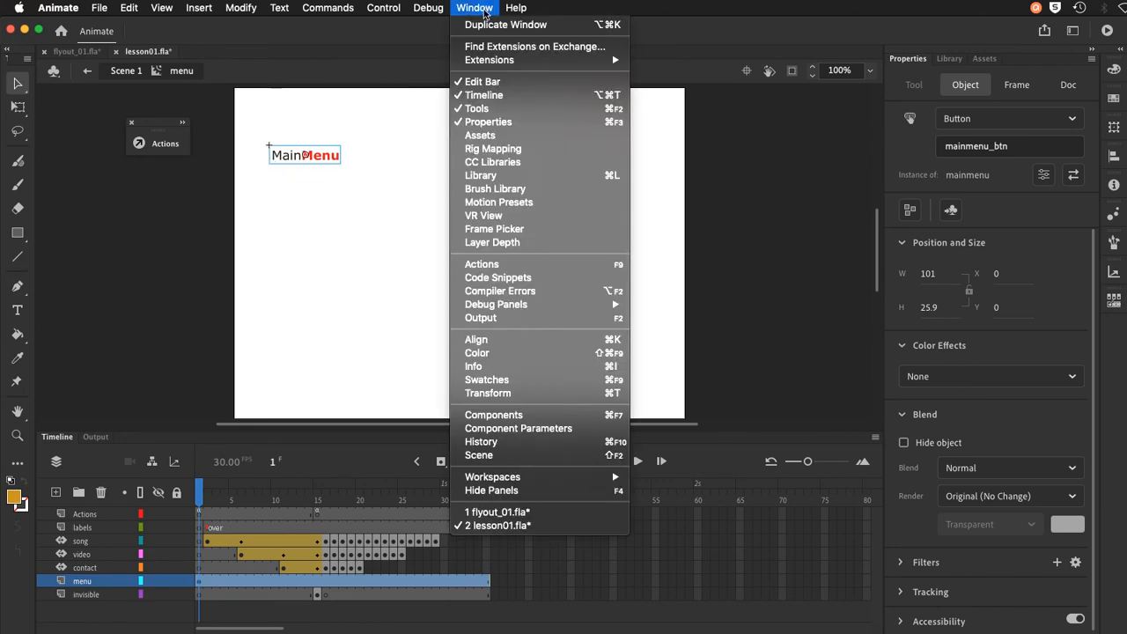
{"action": "mouse_move", "coordinate": [399, 9]}
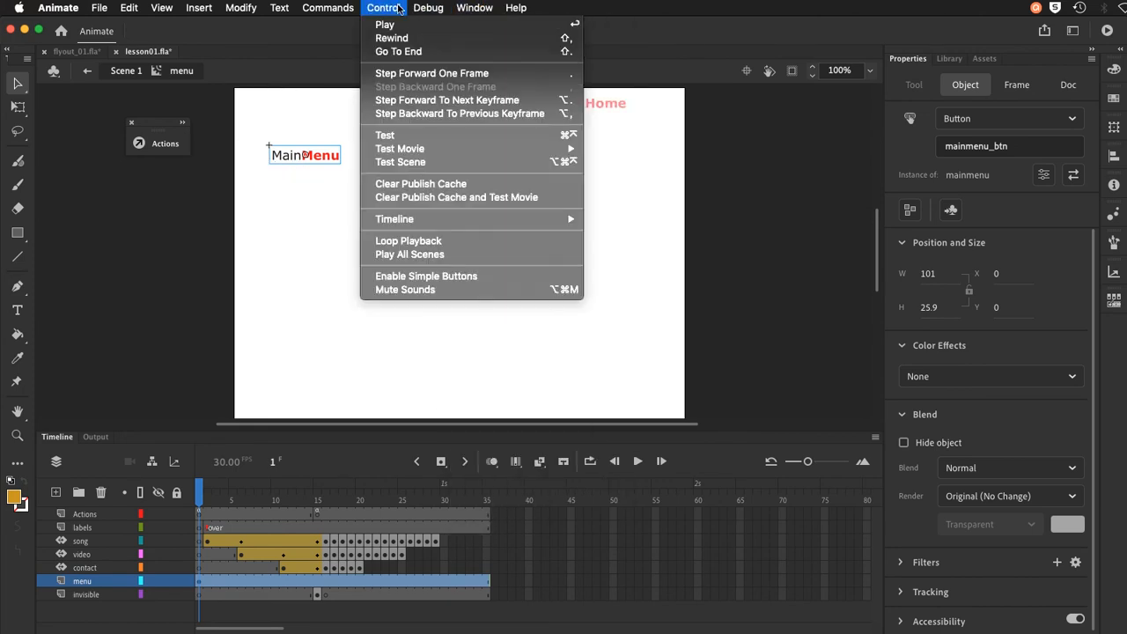
{"action": "mouse_move", "coordinate": [471, 8]}
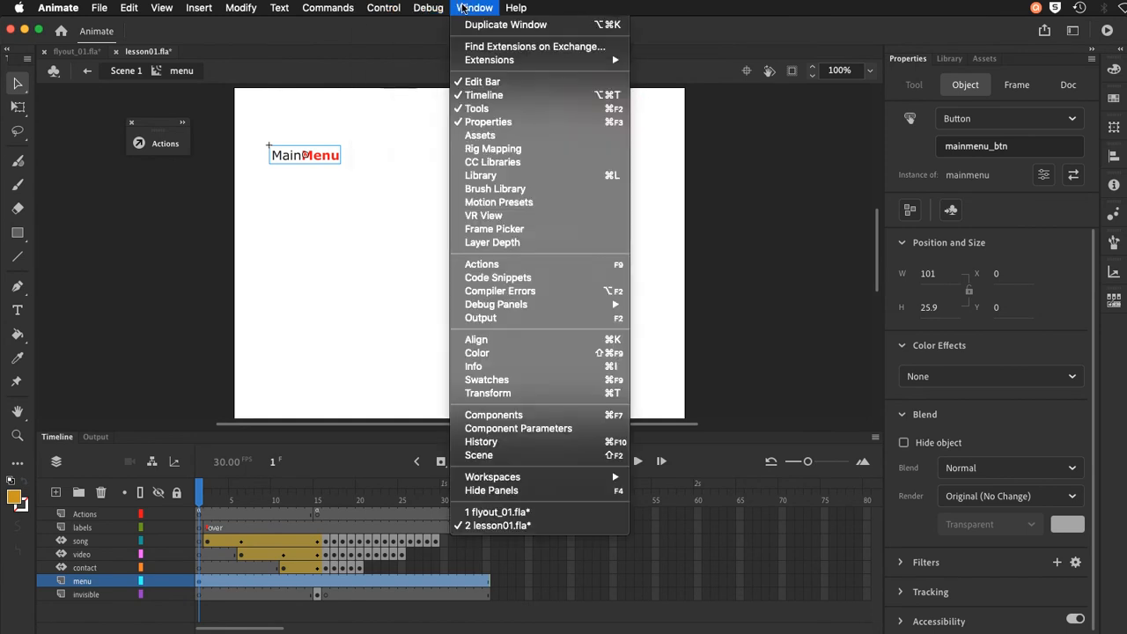
{"action": "left_click", "coordinate": [482, 280]}
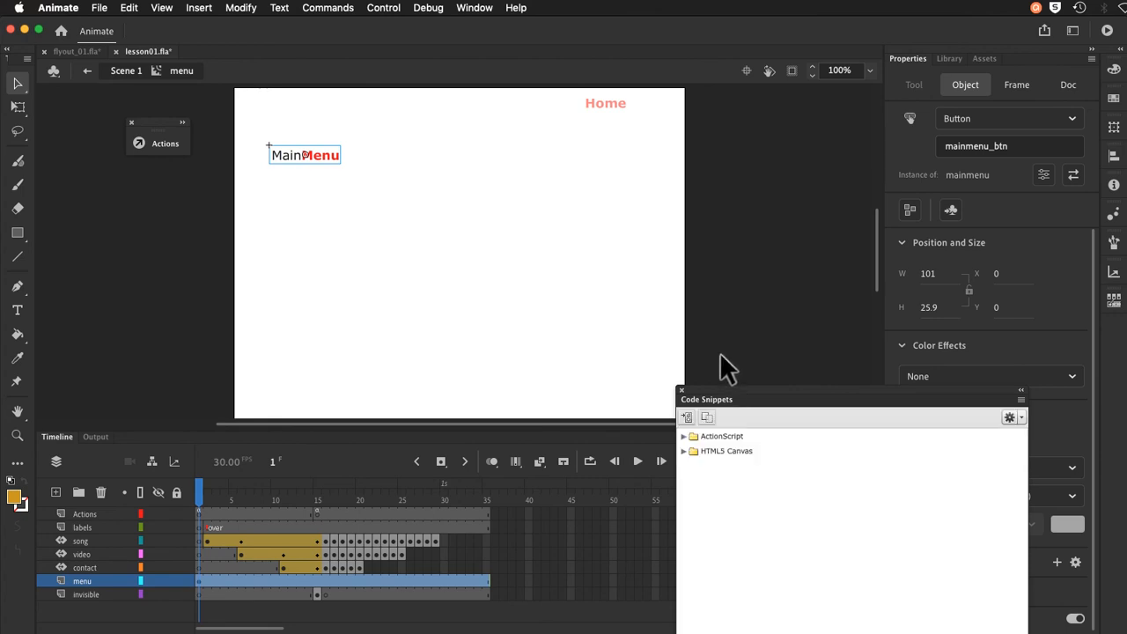
{"action": "left_click_drag", "start_coordinate": [731, 397], "coordinate": [632, 132]}
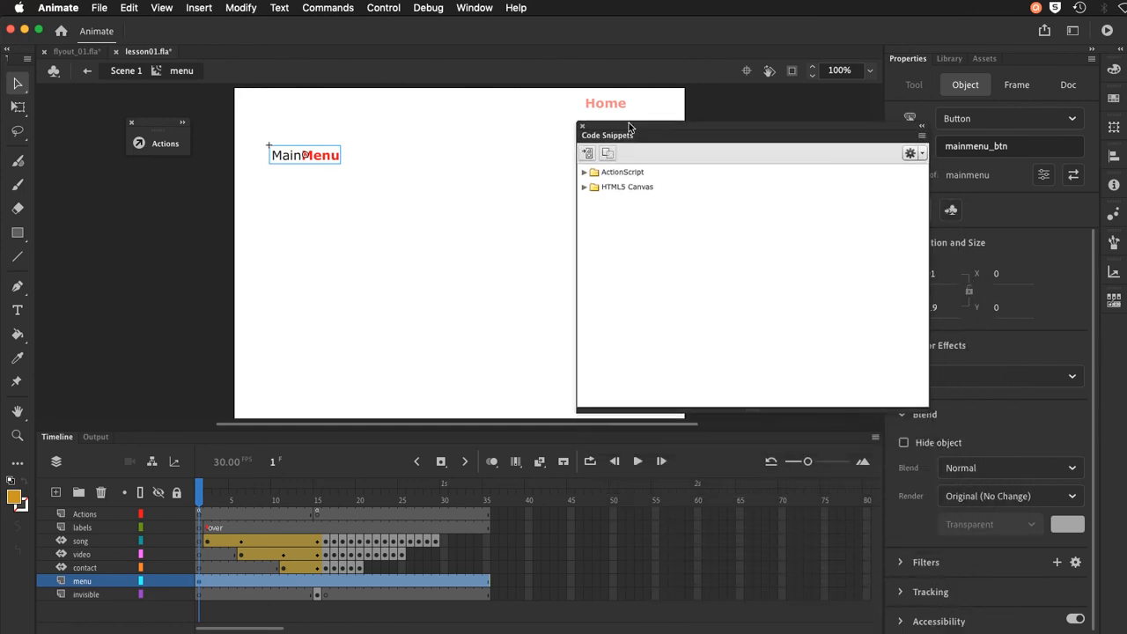
{"action": "left_click", "coordinate": [583, 173]}
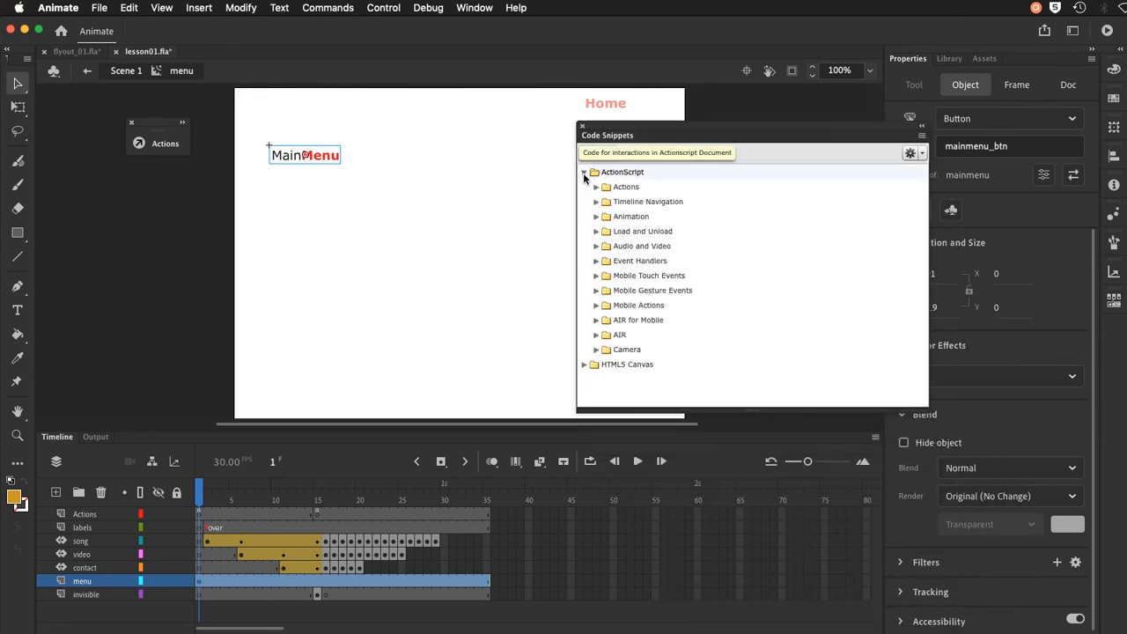
{"action": "left_click", "coordinate": [596, 262]}
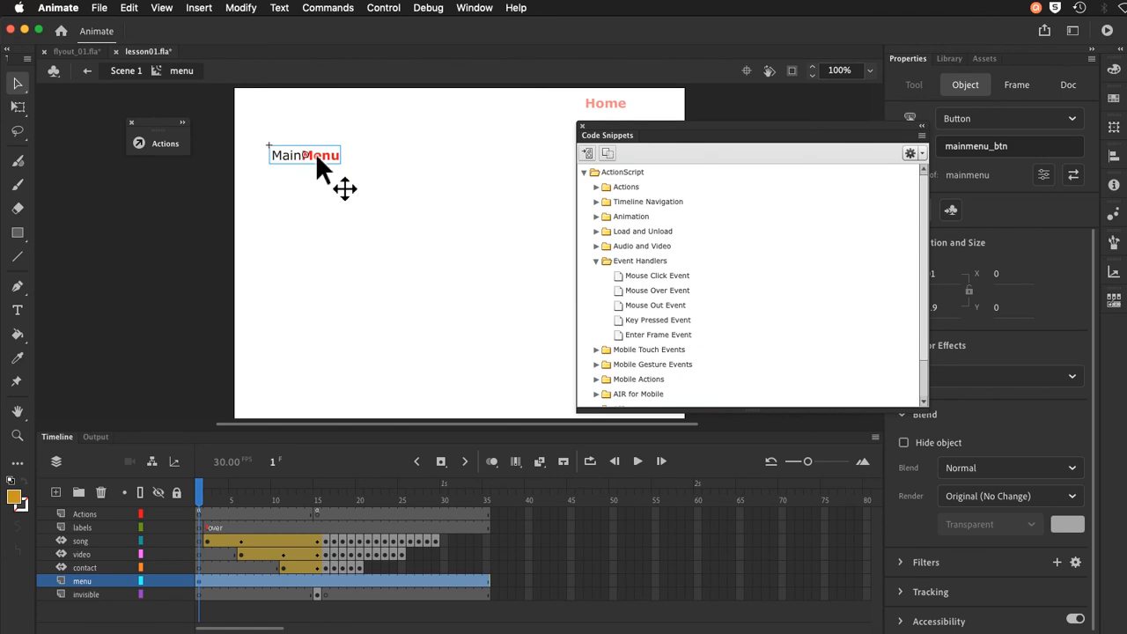
{"action": "double_click", "coordinate": [620, 292]}
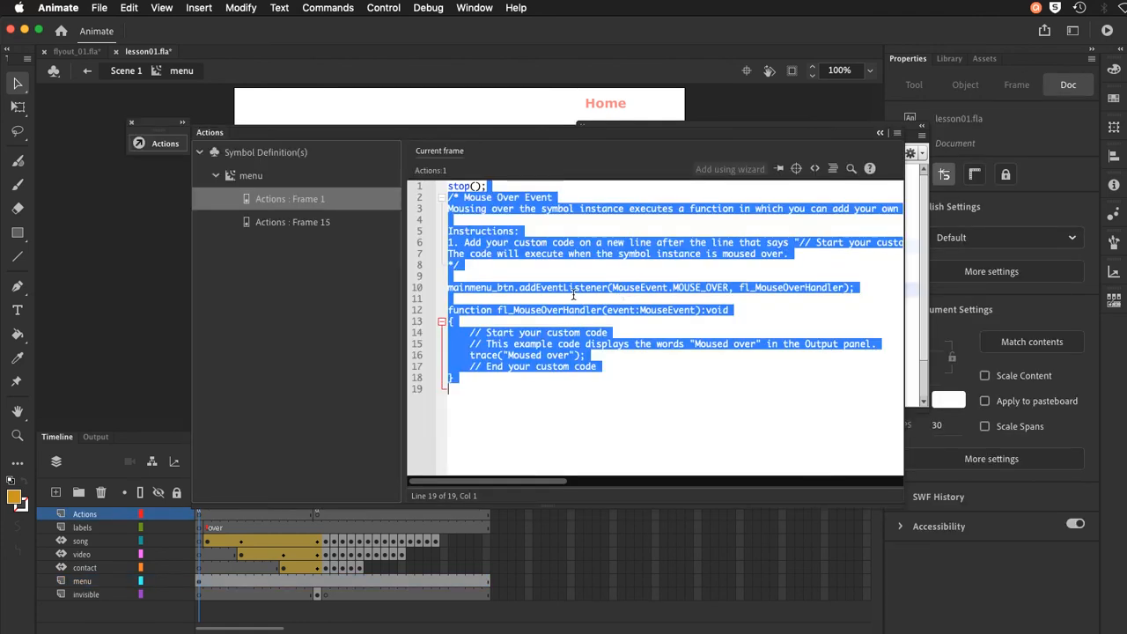
Step: Replace trace("Moused over") on line 16 with gotoAndPlay("over")
{"action": "left_click", "coordinate": [573, 297]}
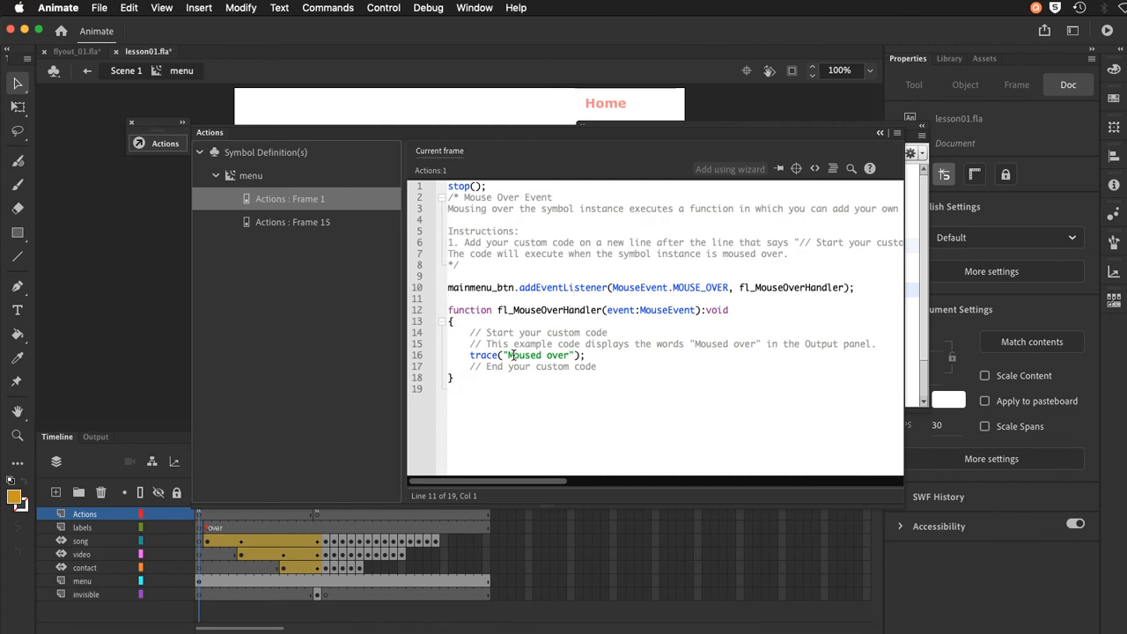
{"action": "double_click", "coordinate": [483, 357]}
{"action": "type", "text": "goto"}
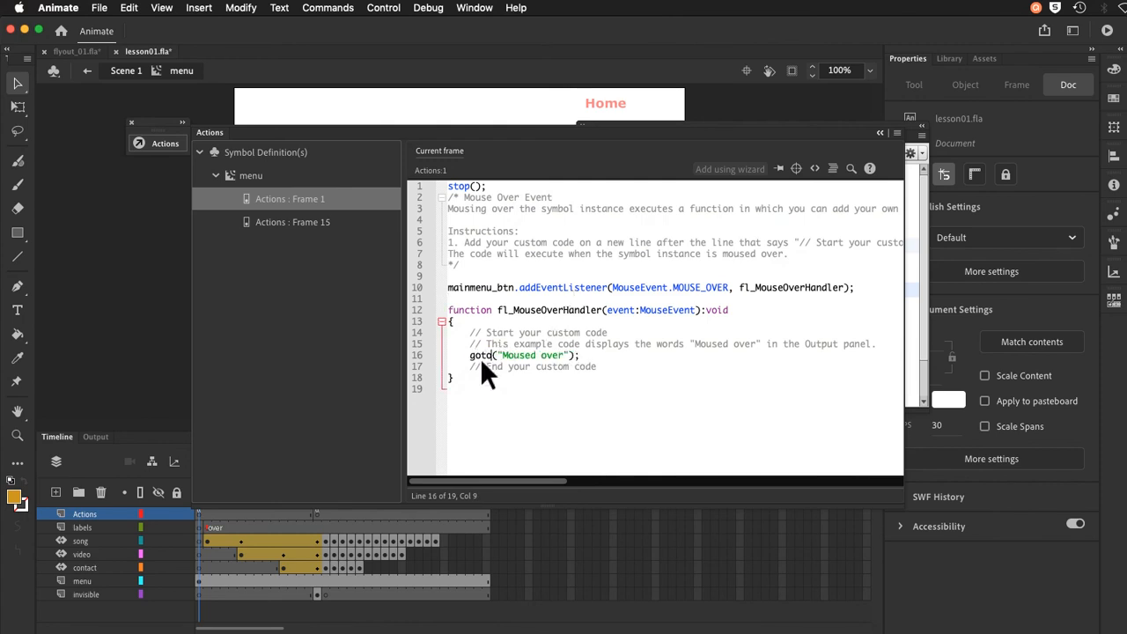
{"action": "type", "text": "AndPlay"}
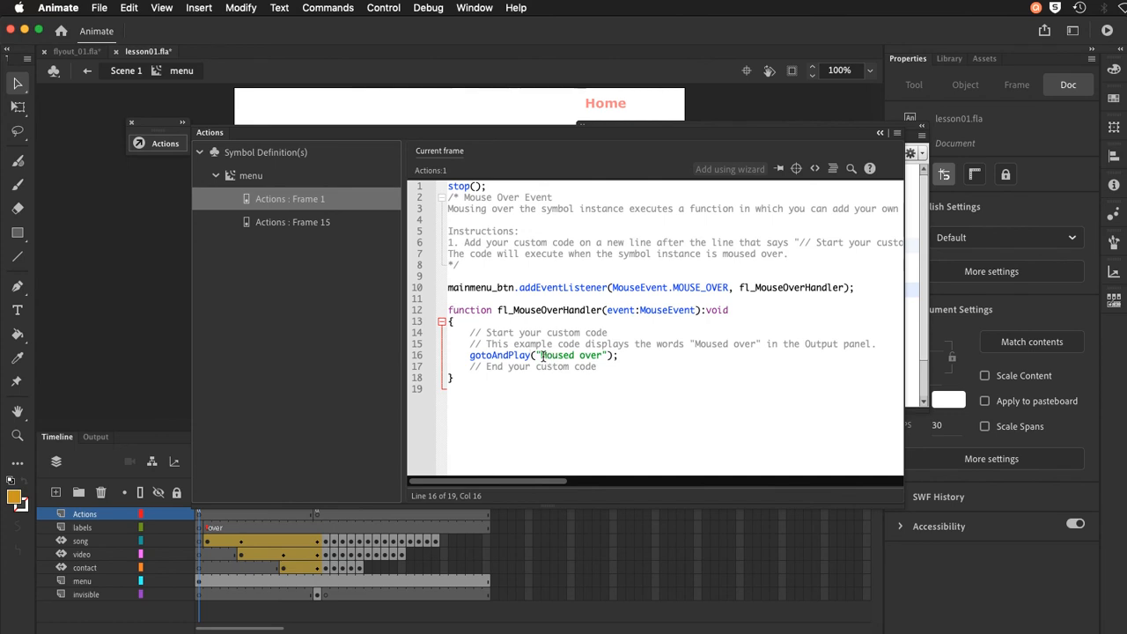
{"action": "left_click_drag", "start_coordinate": [540, 356], "coordinate": [579, 357]}
{"action": "key", "text": "BackSpace"}
Step: Collapse the Actions panel, move the snippets panel aside, and save lesson01.fla
{"action": "left_click", "coordinate": [182, 148]}
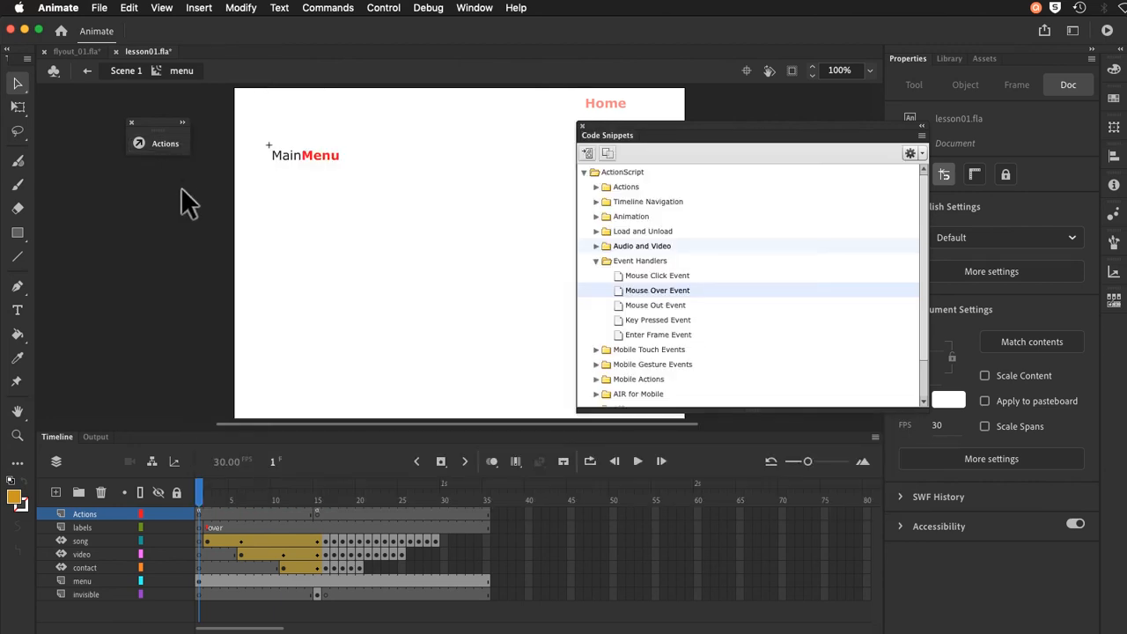
{"action": "left_click_drag", "start_coordinate": [622, 129], "coordinate": [777, 133]}
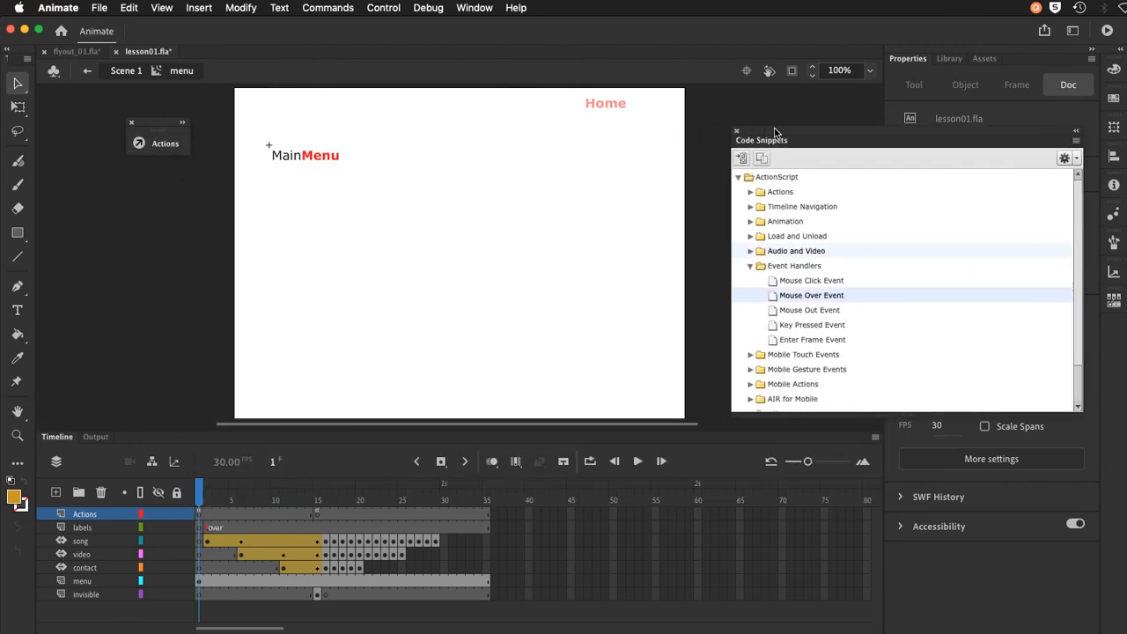
{"action": "left_click", "coordinate": [101, 8]}
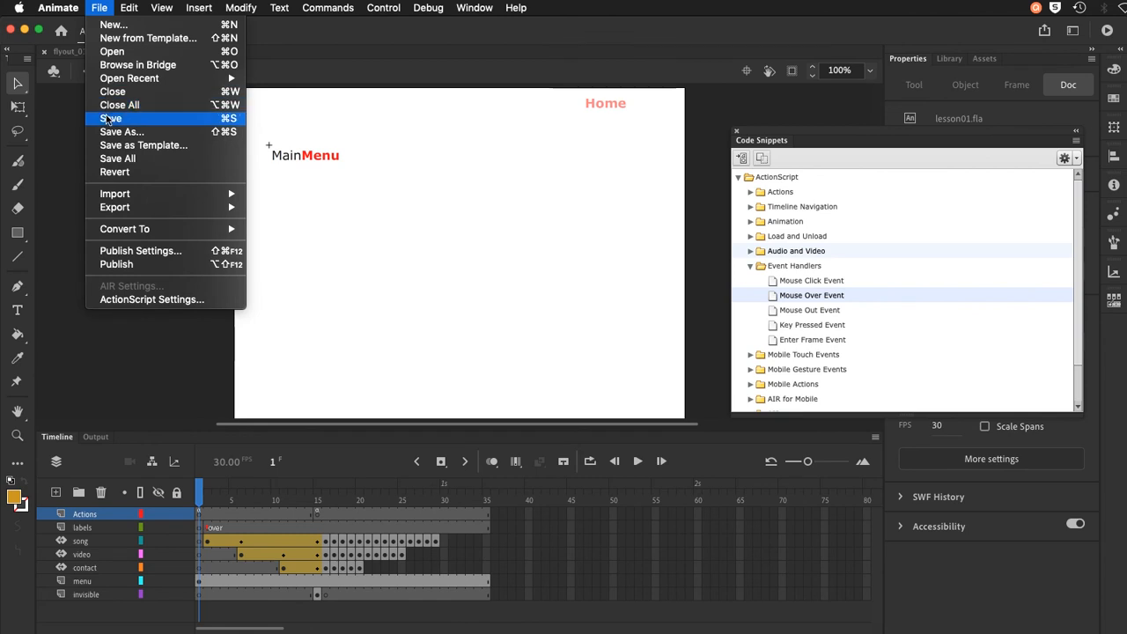
{"action": "left_click", "coordinate": [113, 118]}
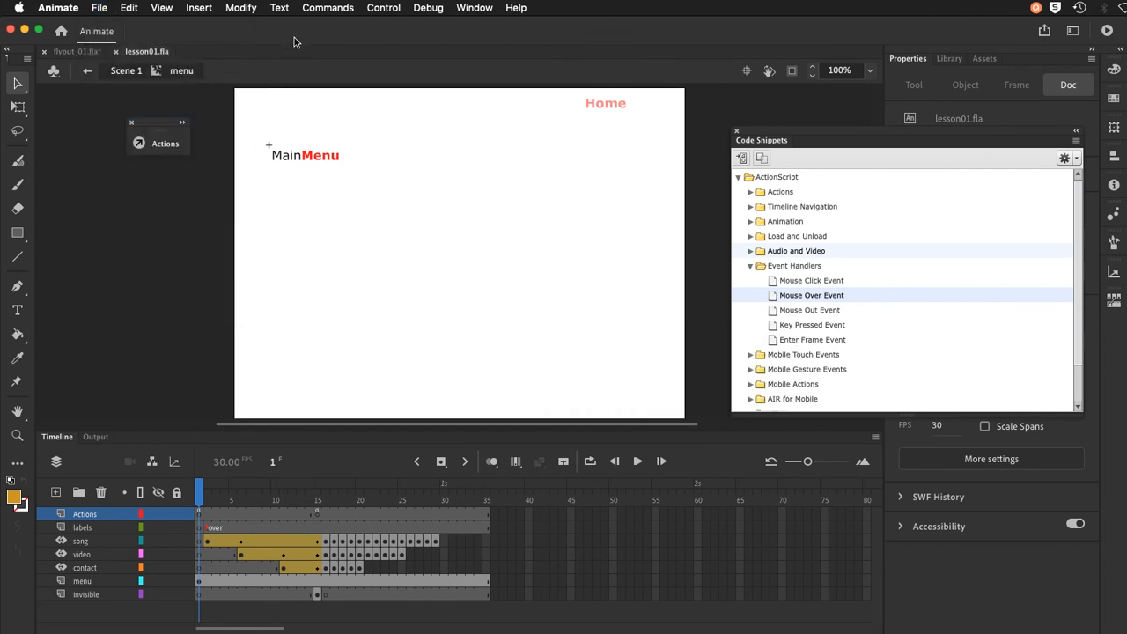
Step: Test the movie with Cmd+Return, then close the lesson01.swf preview
{"action": "key", "text": "super+Return"}
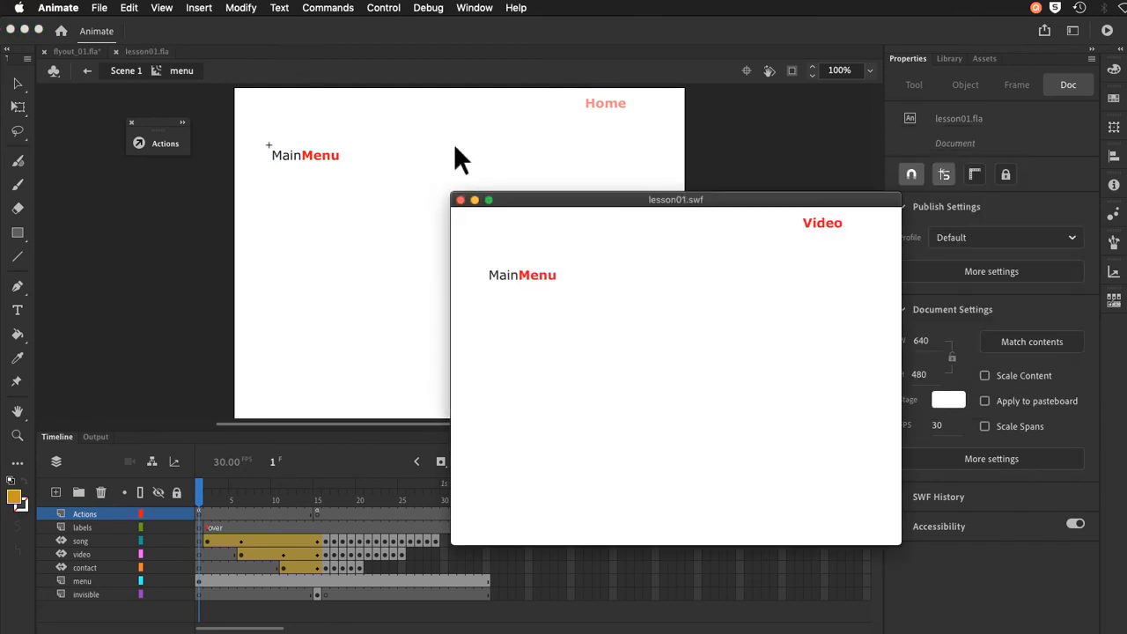
{"action": "left_click_drag", "start_coordinate": [517, 201], "coordinate": [484, 143]}
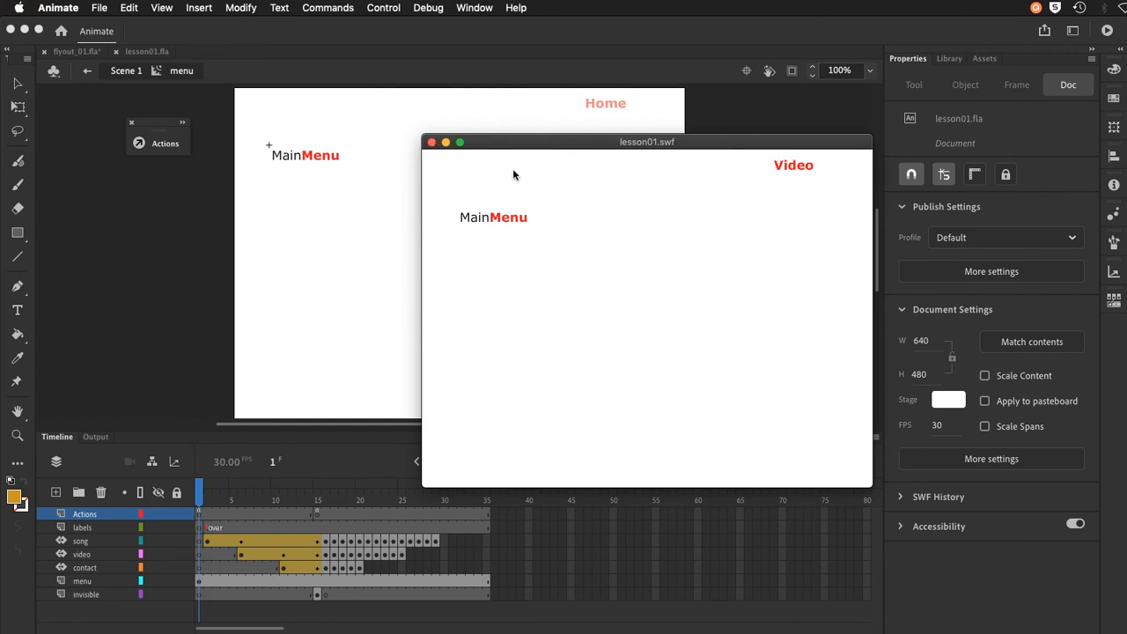
{"action": "left_click", "coordinate": [433, 143]}
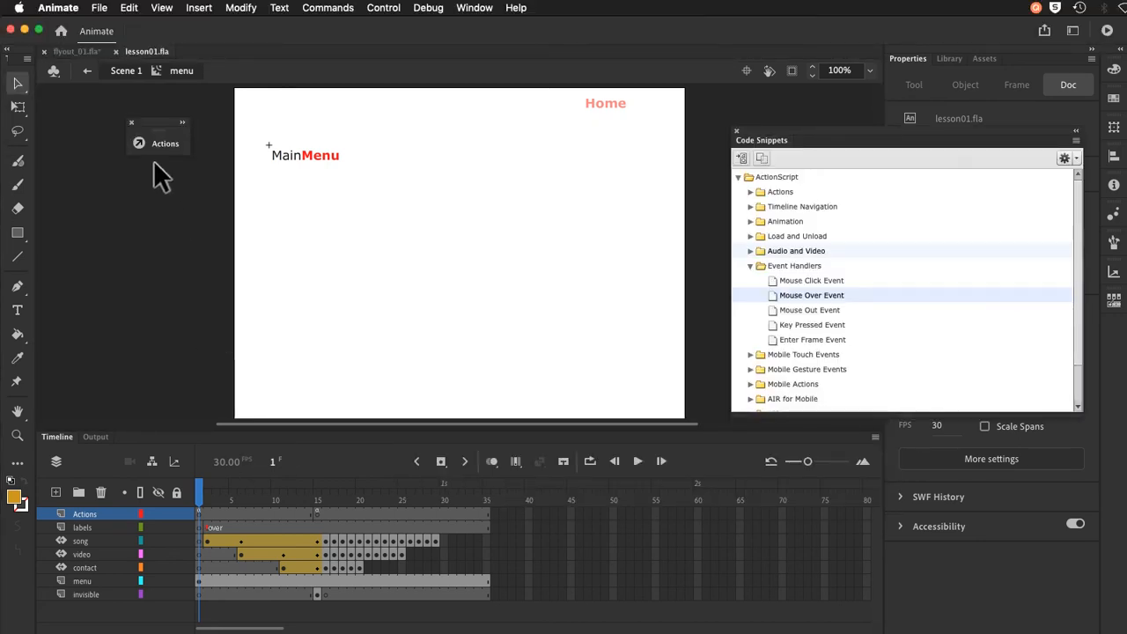
Step: Back in Scene 1, add stop(); to frame 1 of the actions layer
{"action": "left_click", "coordinate": [126, 71]}
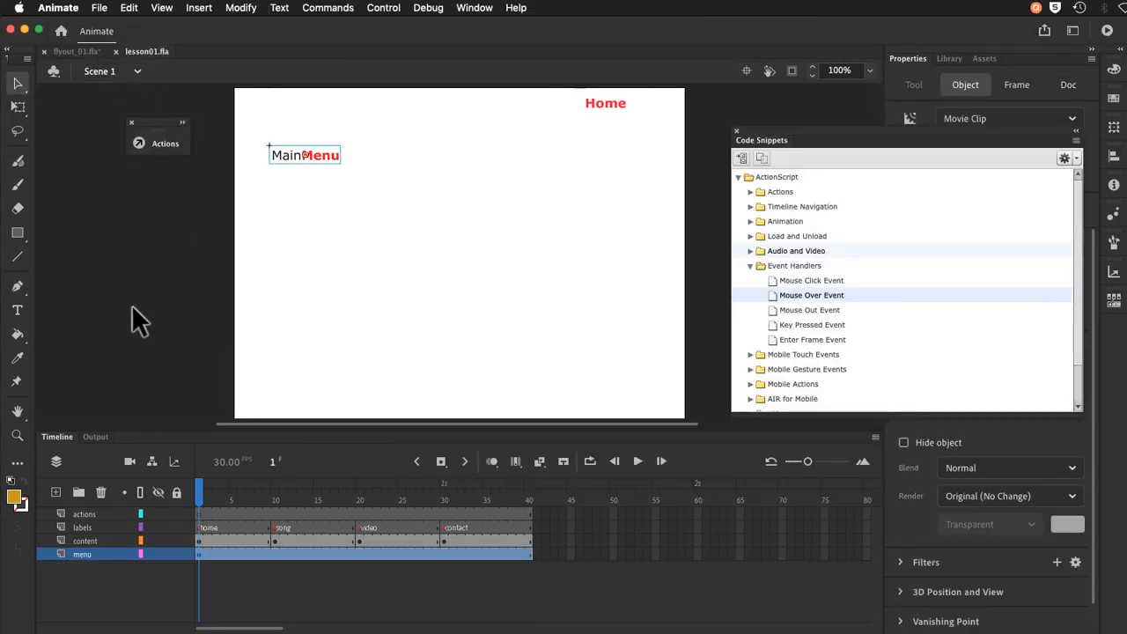
{"action": "left_click", "coordinate": [200, 514]}
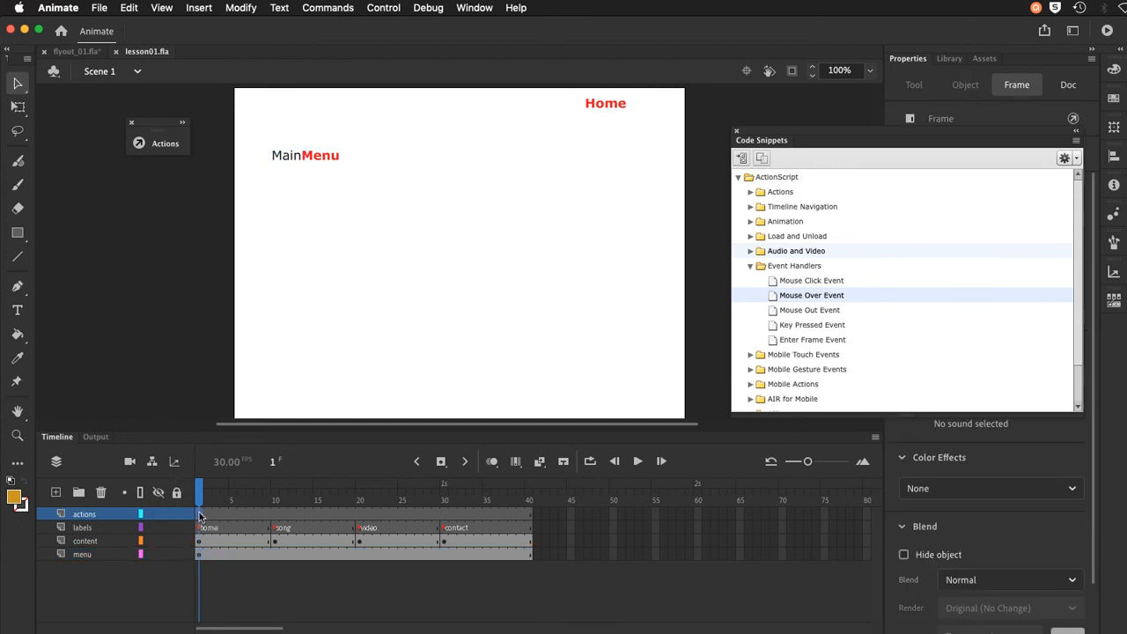
{"action": "left_click", "coordinate": [155, 144]}
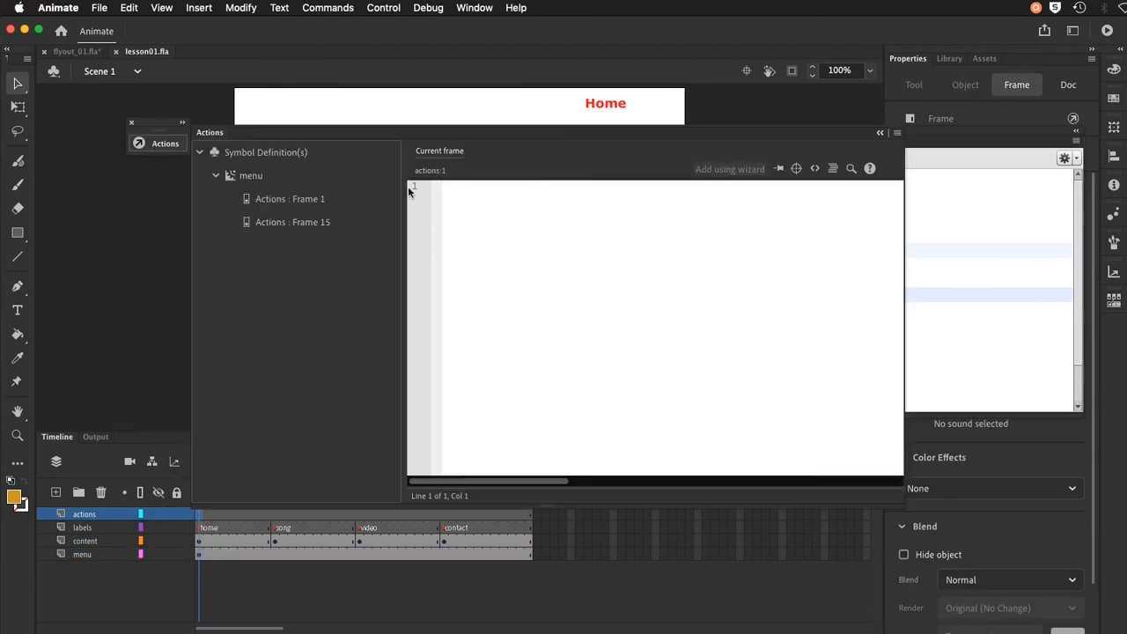
{"action": "key", "text": "t"}
{"action": "key", "text": "p"}
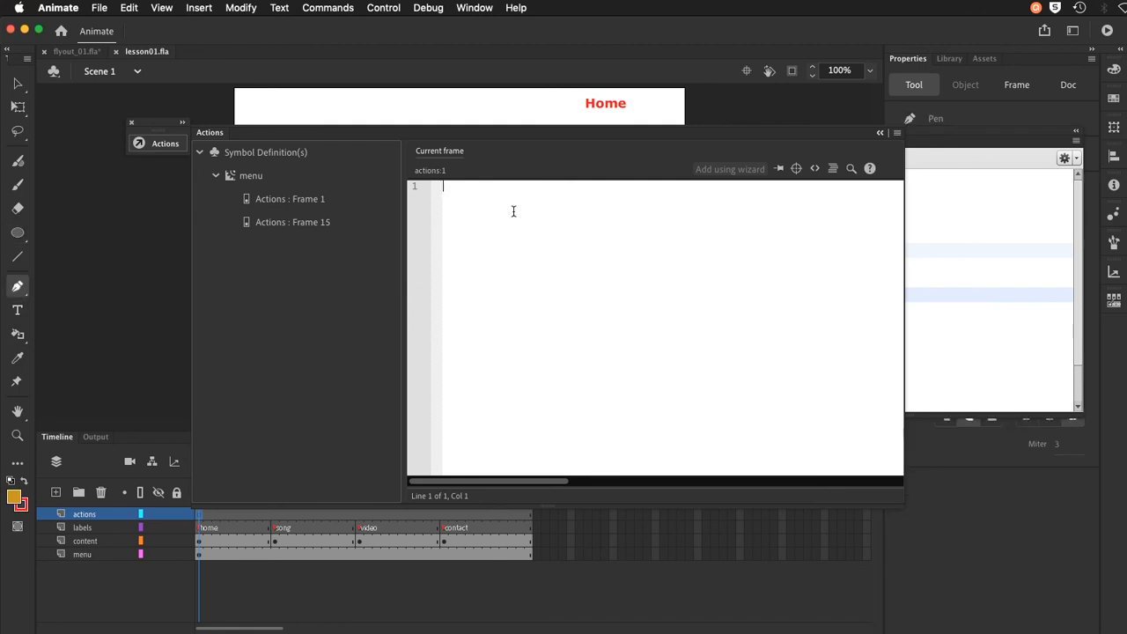
{"action": "type", "text": "stop();"}
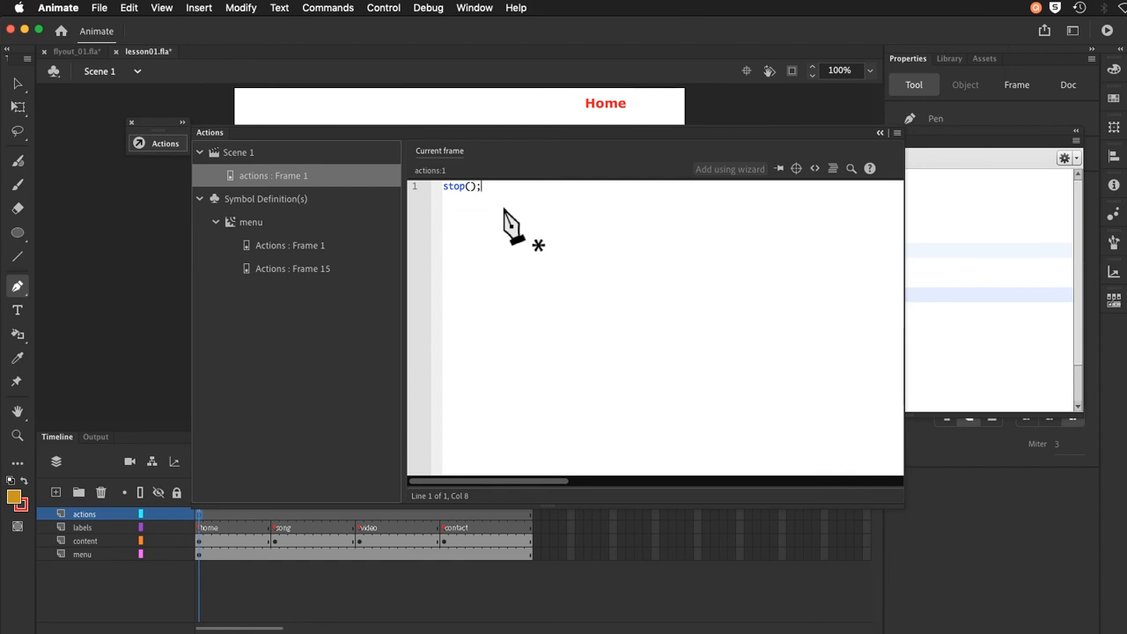
Step: Save, test the movie to confirm MainMenu expands to Song, Video and Contact, then close it
{"action": "left_click", "coordinate": [98, 7]}
{"action": "left_click", "coordinate": [111, 119]}
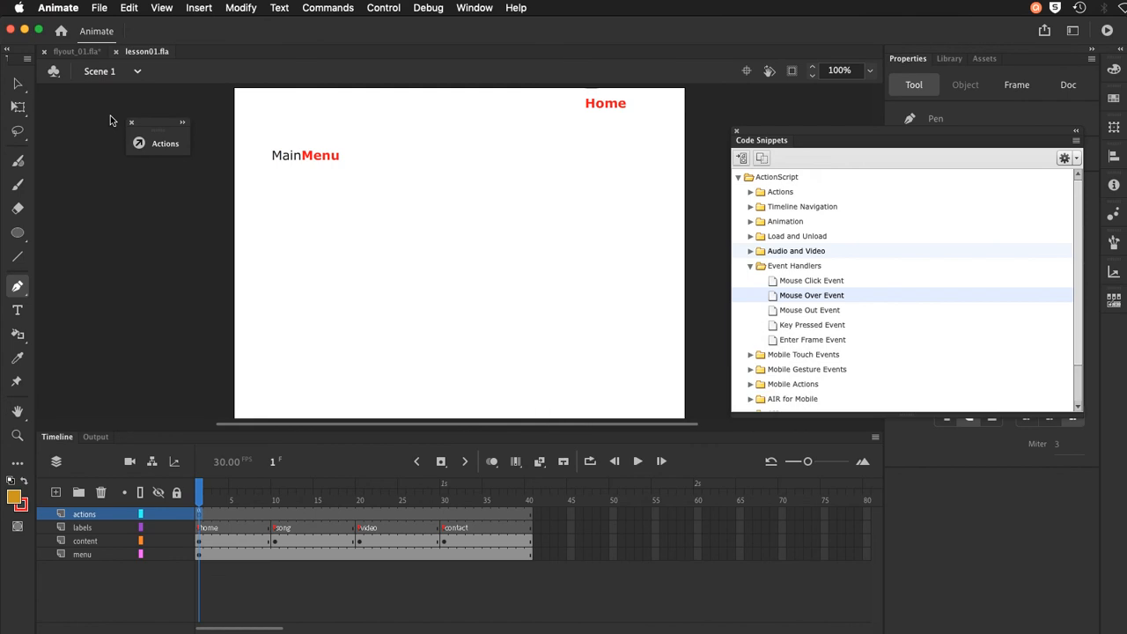
{"action": "left_click", "coordinate": [373, 8]}
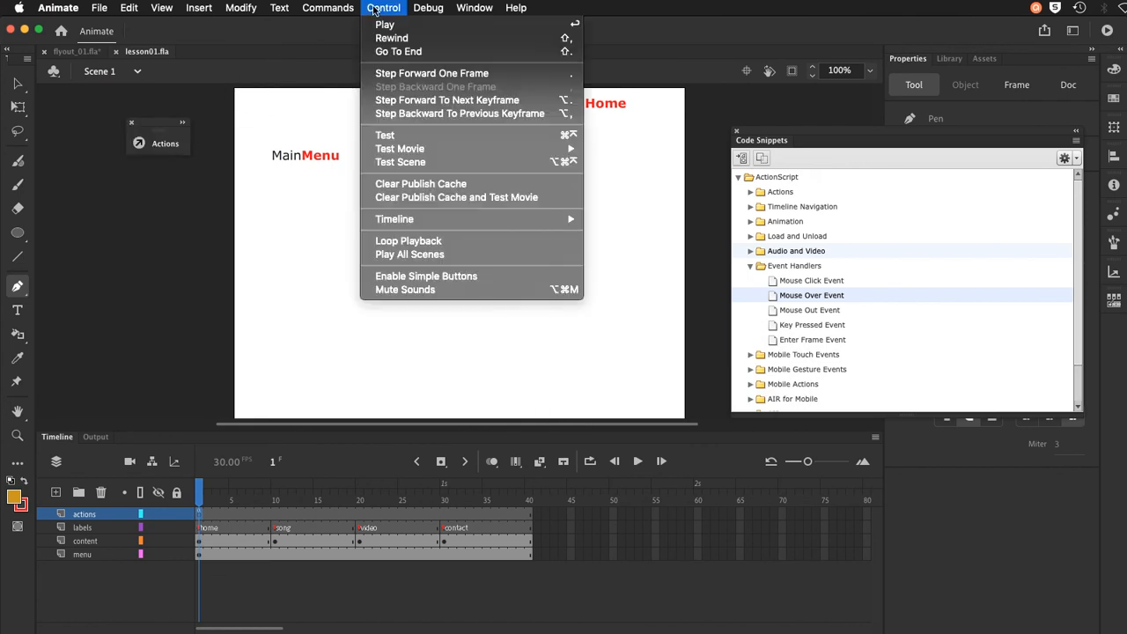
{"action": "left_click", "coordinate": [376, 133]}
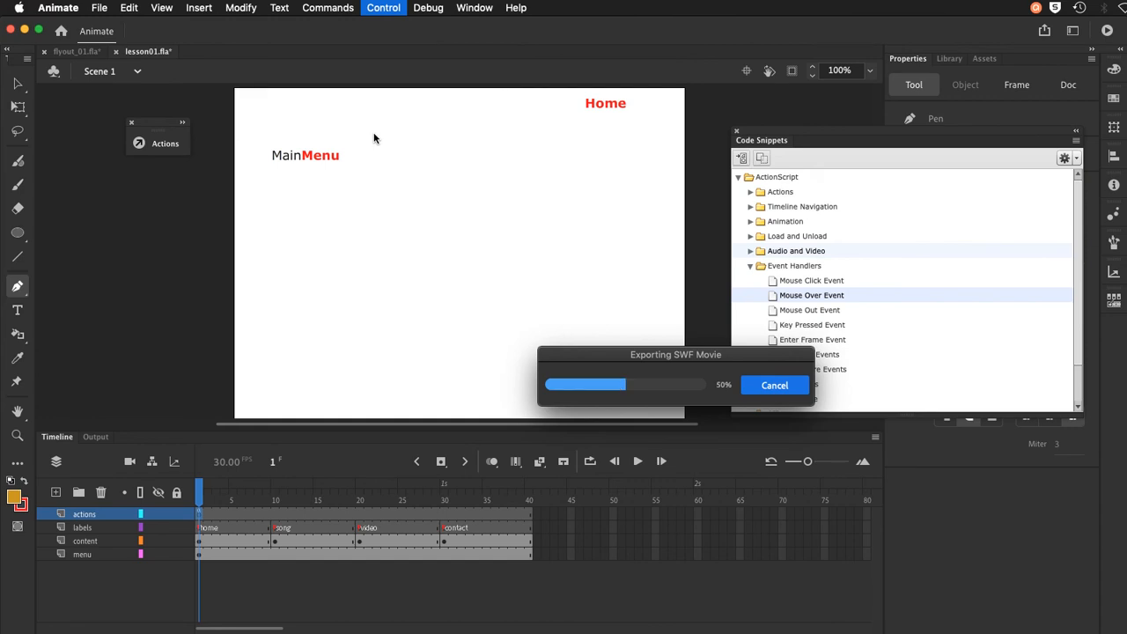
{"action": "left_click_drag", "start_coordinate": [490, 131], "coordinate": [460, 111]}
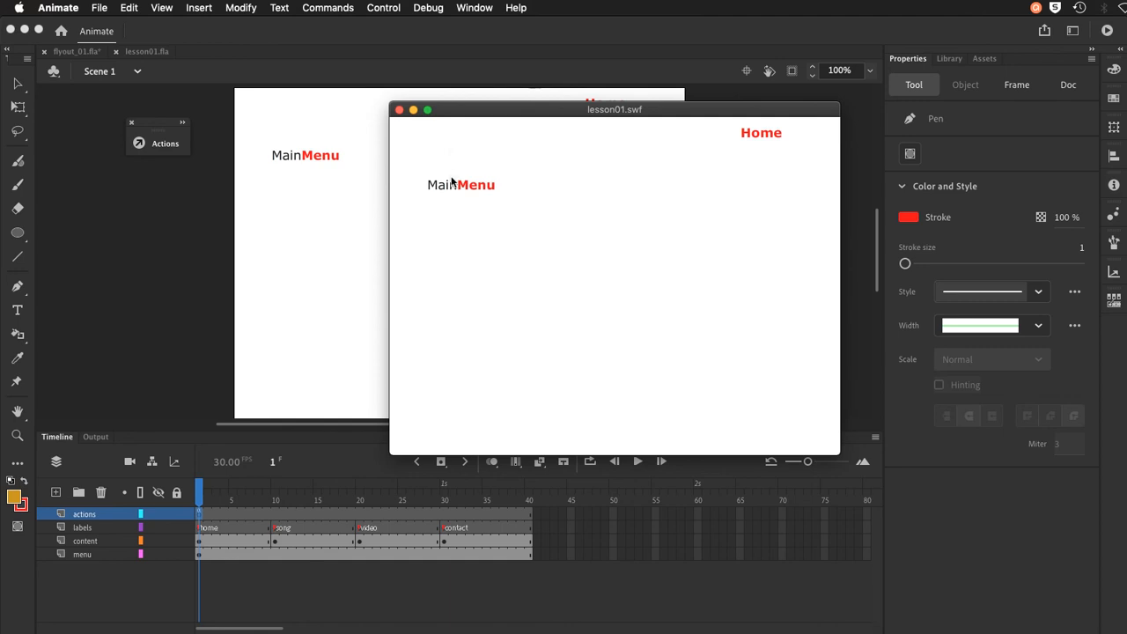
{"action": "mouse_move", "coordinate": [451, 185]}
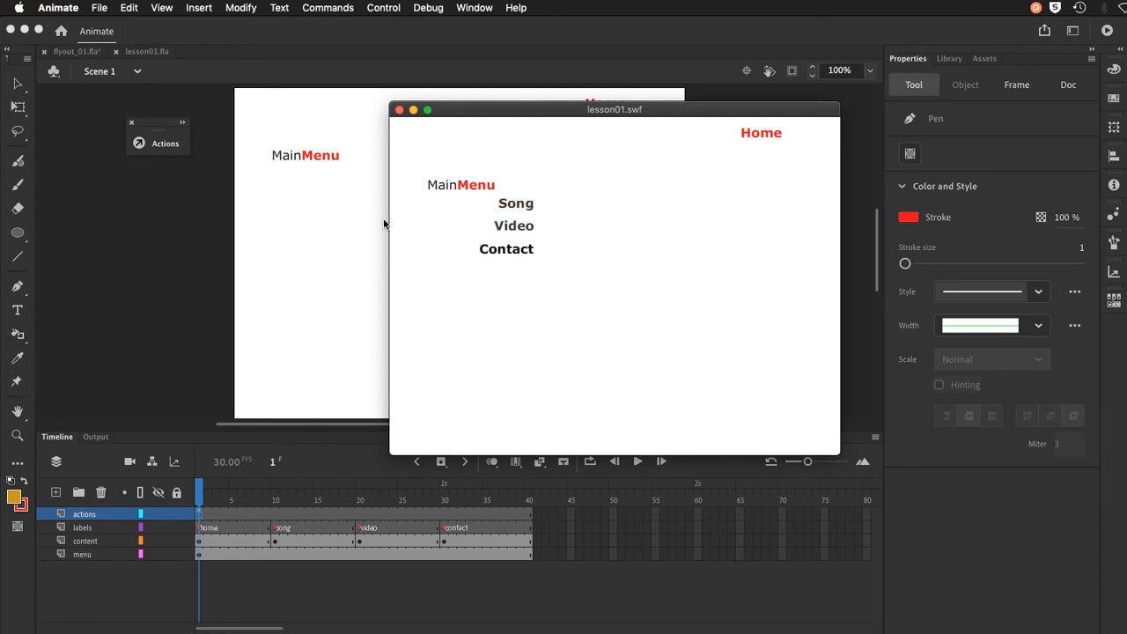
{"action": "left_click", "coordinate": [398, 111]}
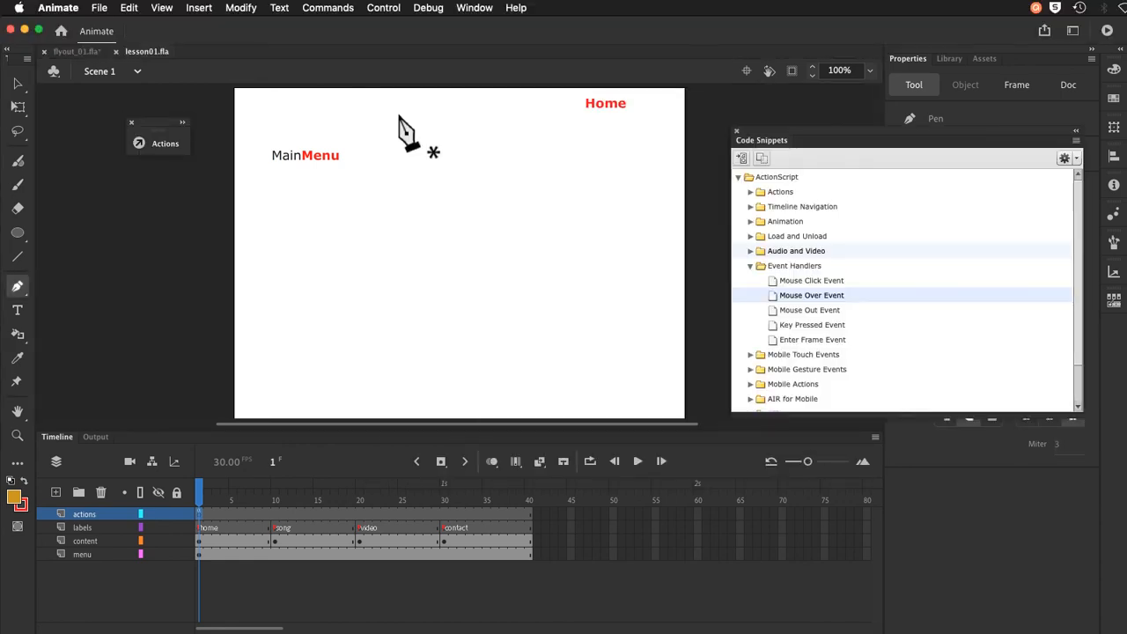
Step: Enter the MainMenu movie clip and select the invisible button at frame 15
{"action": "left_click", "coordinate": [19, 83]}
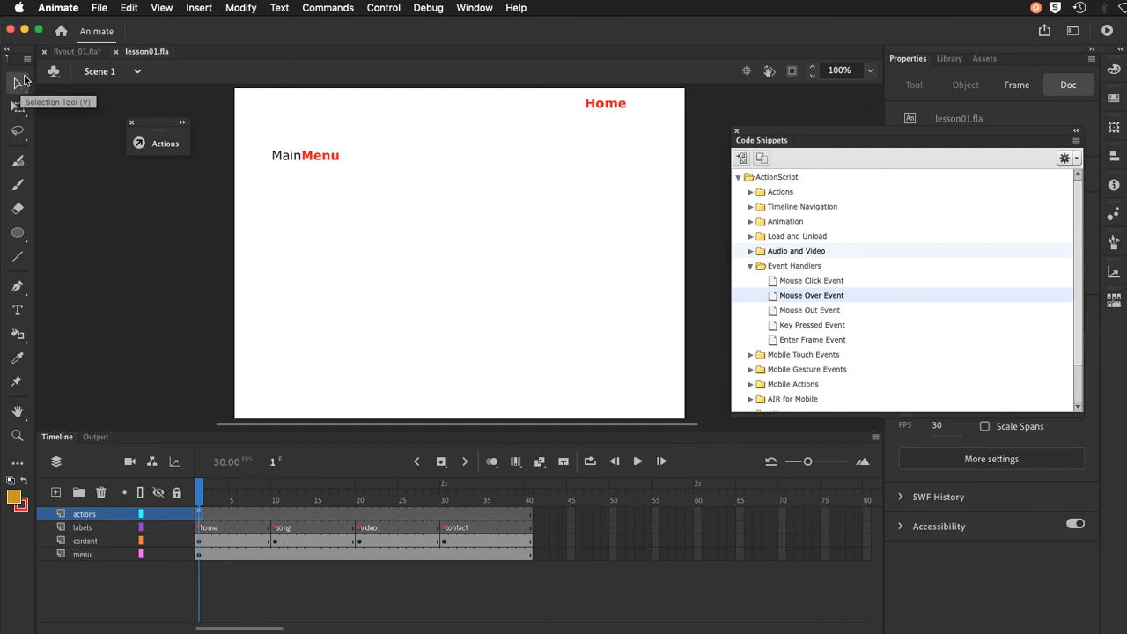
{"action": "left_click", "coordinate": [289, 159]}
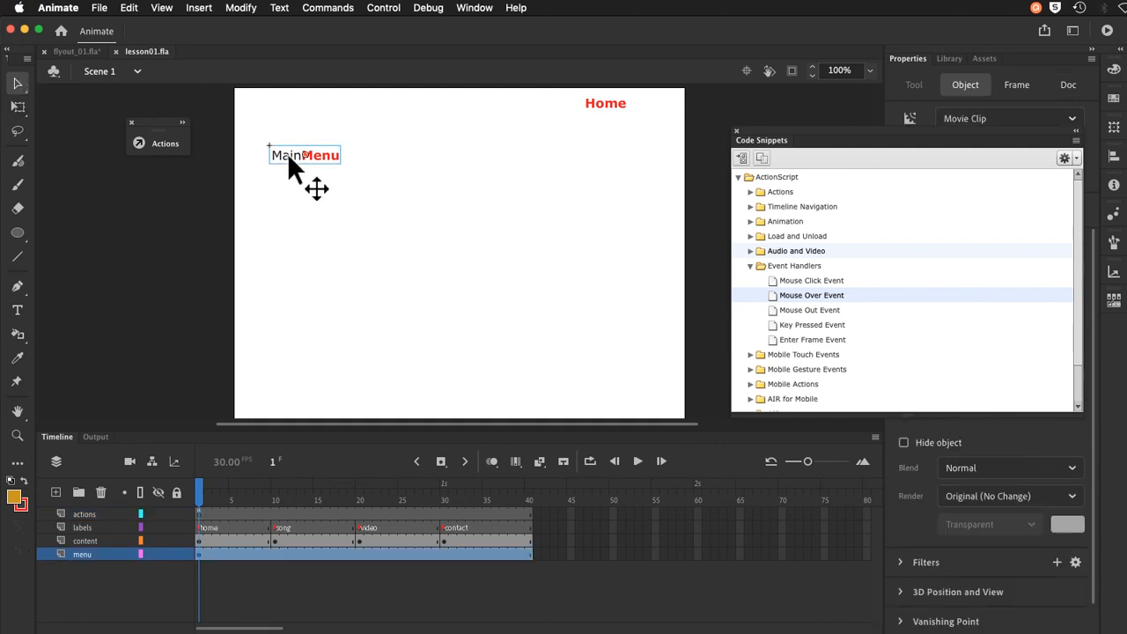
{"action": "double_click", "coordinate": [288, 159]}
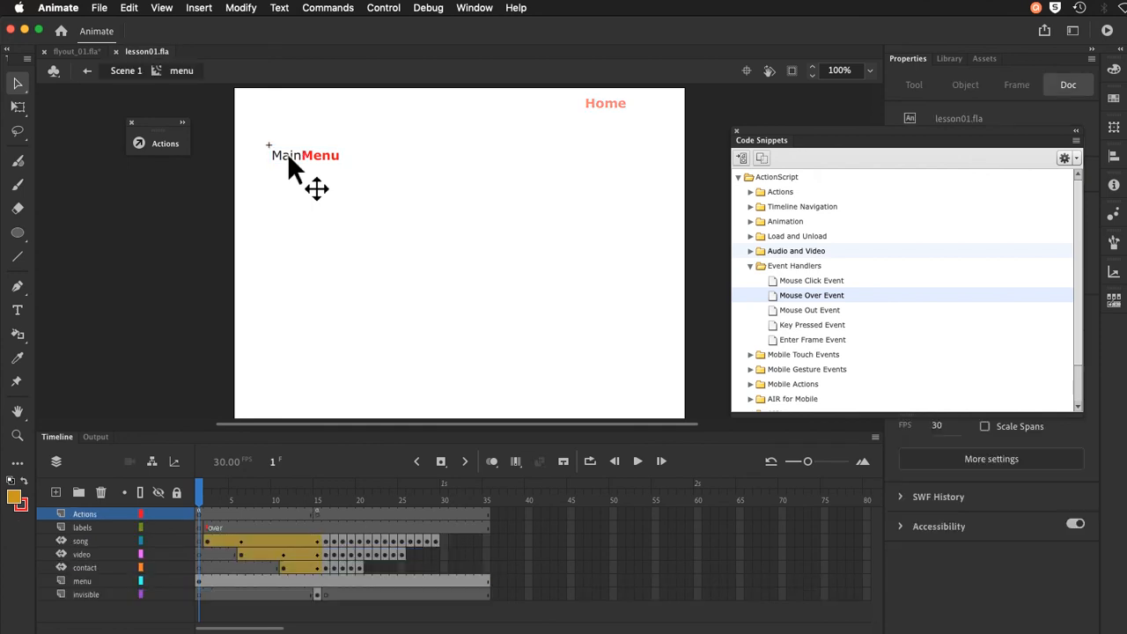
{"action": "left_click", "coordinate": [316, 510]}
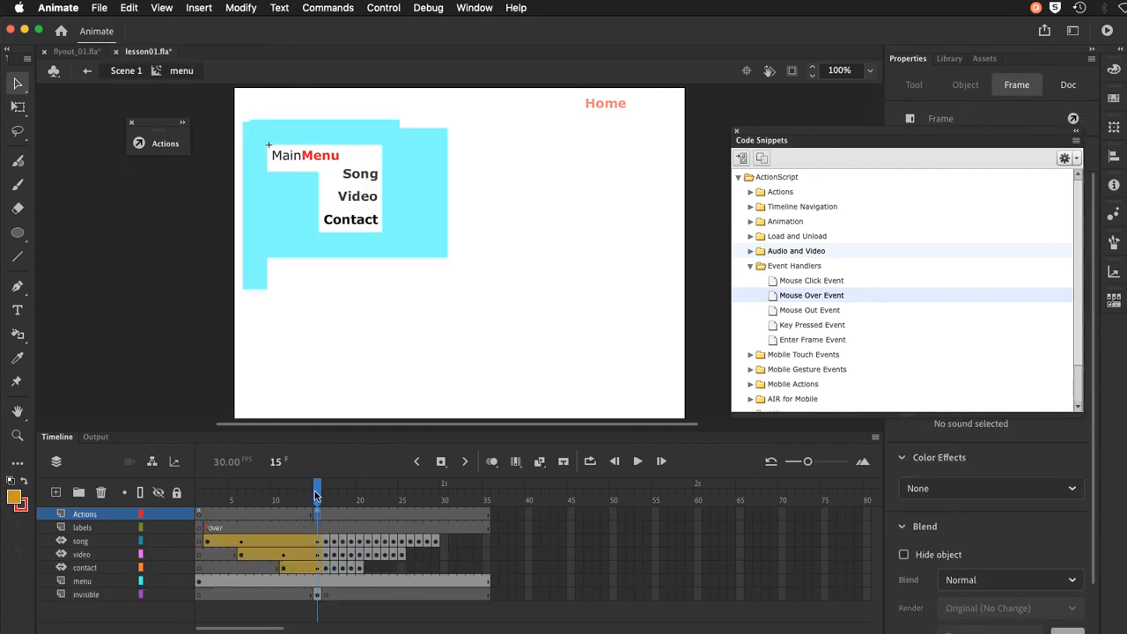
{"action": "left_click", "coordinate": [271, 229]}
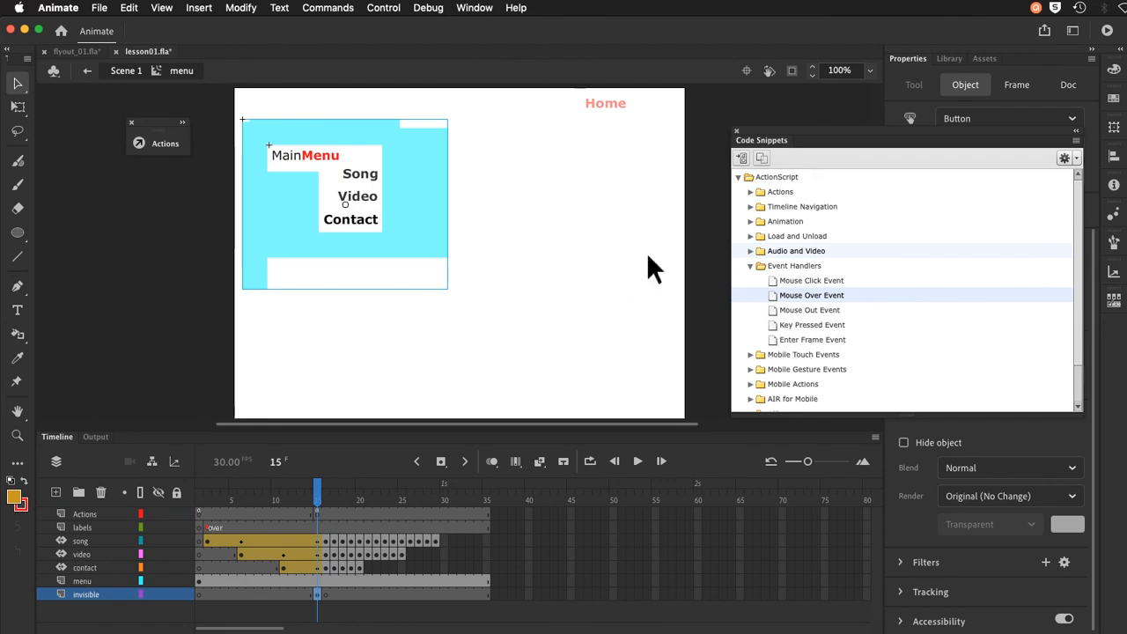
Step: Name the button invisible_btn and attach the Mouse Over Event snippet to it
{"action": "left_click_drag", "start_coordinate": [788, 144], "coordinate": [540, 257]}
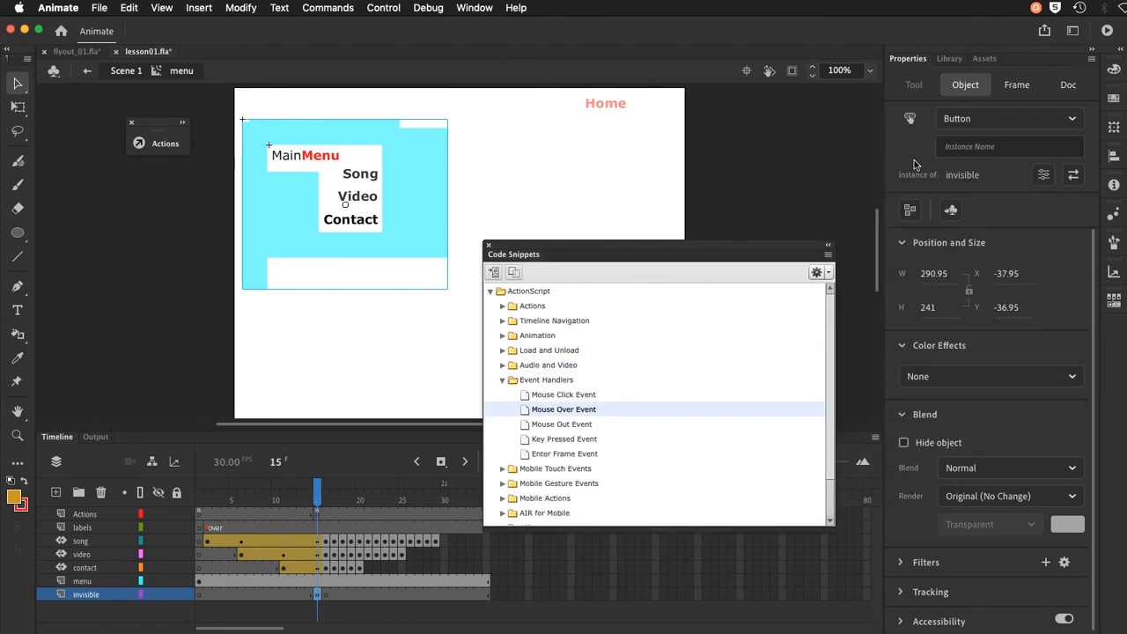
{"action": "left_click", "coordinate": [960, 147]}
{"action": "type", "text": "in"}
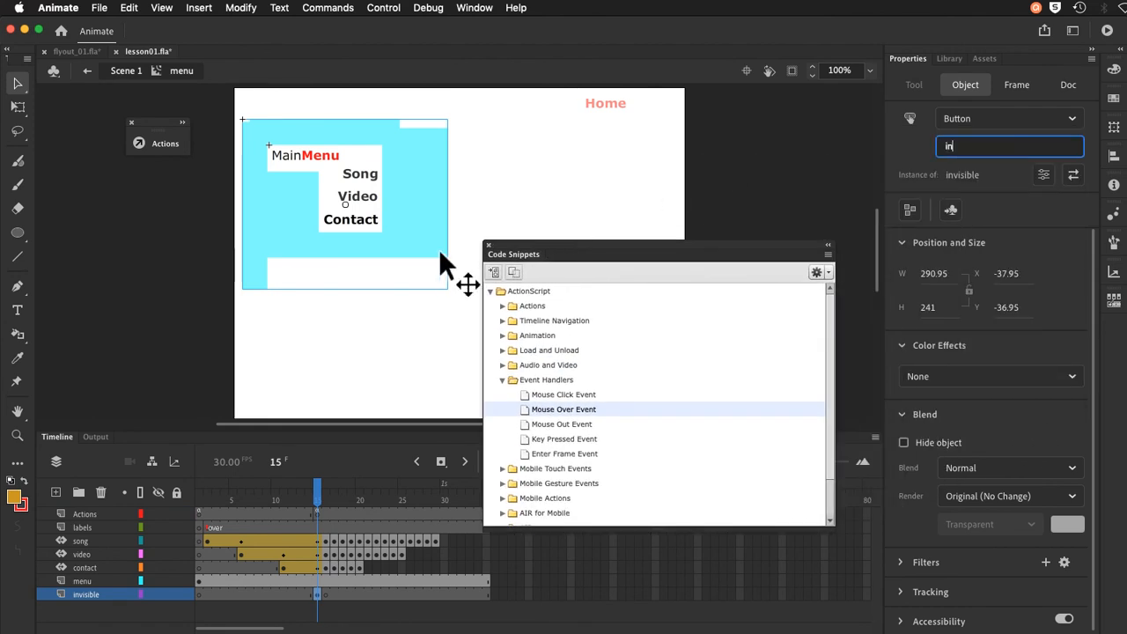
{"action": "type", "text": "visible_btn"}
{"action": "key", "text": "Return"}
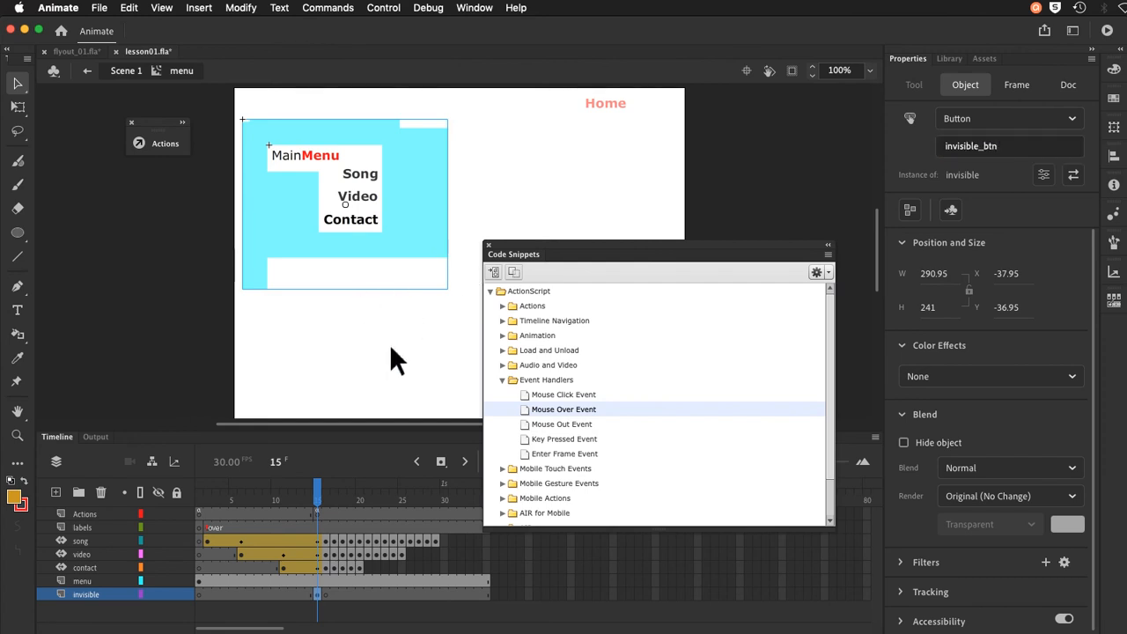
{"action": "double_click", "coordinate": [524, 412]}
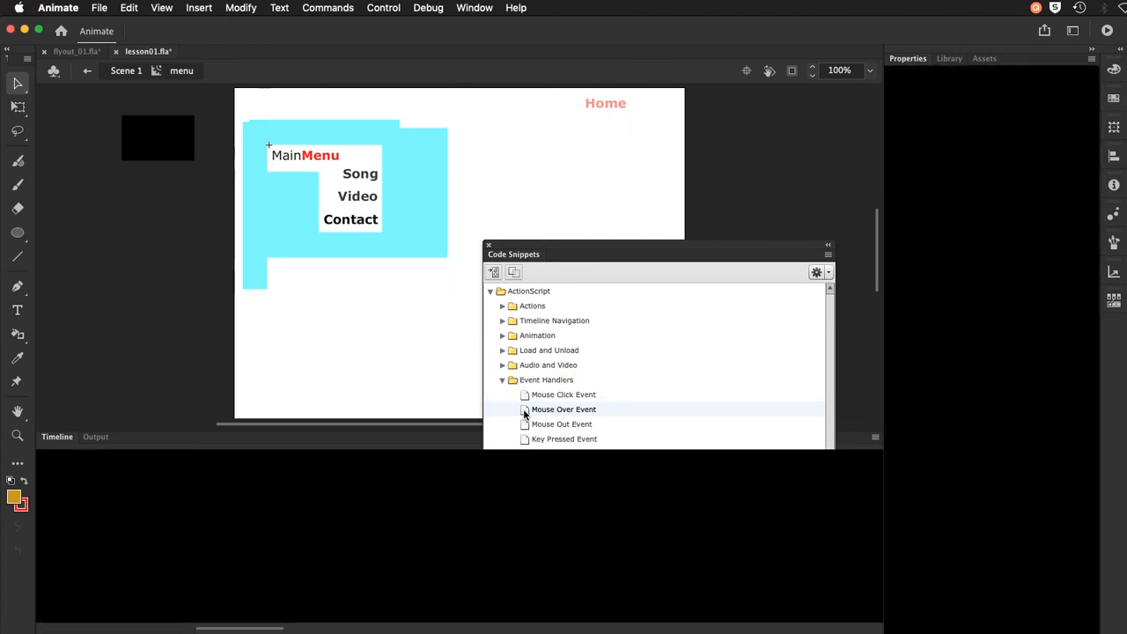
Step: Replace trace("Moused over") on line 16 with play() and collapse the Actions panel
{"action": "left_click", "coordinate": [523, 408]}
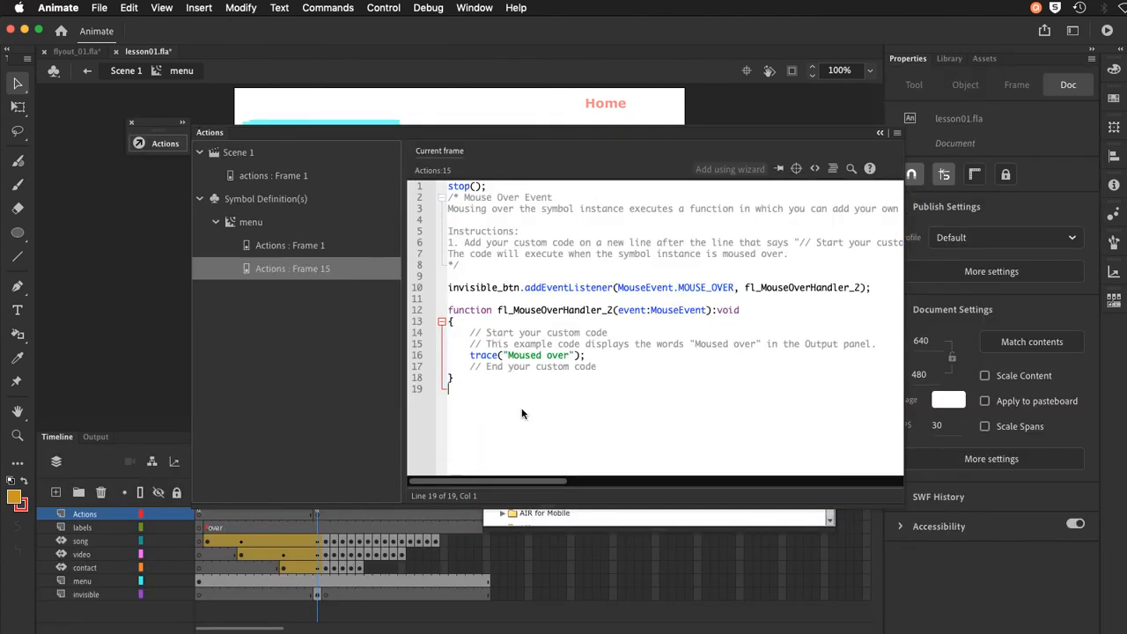
{"action": "double_click", "coordinate": [481, 354]}
{"action": "type", "text": "play"}
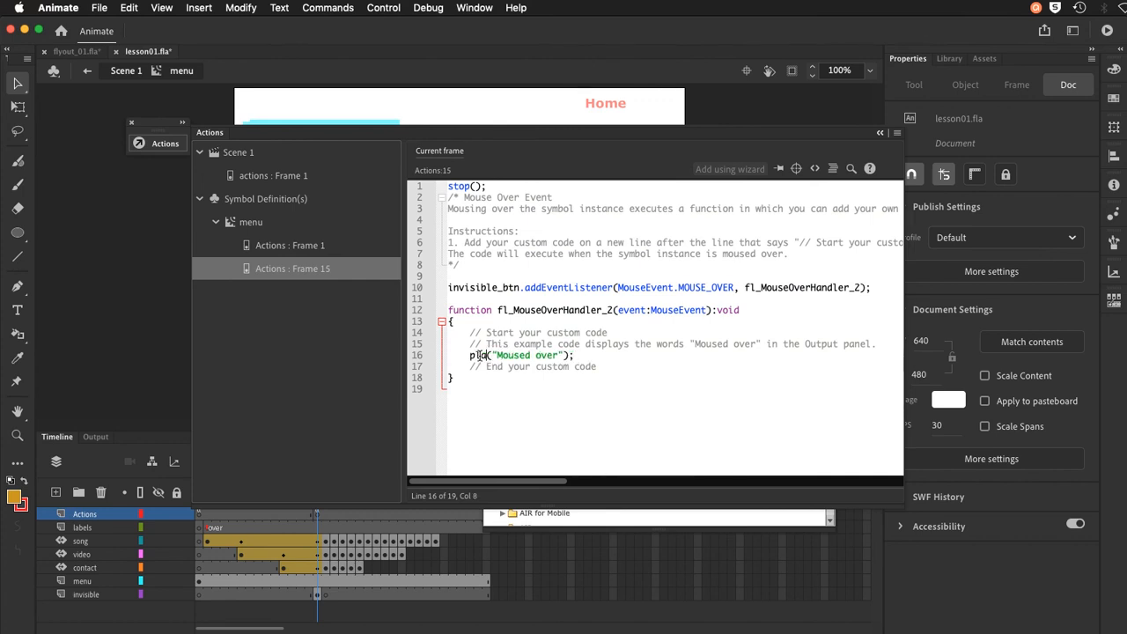
{"action": "left_click_drag", "start_coordinate": [496, 355], "coordinate": [569, 359]}
{"action": "key", "text": "BackSpace"}
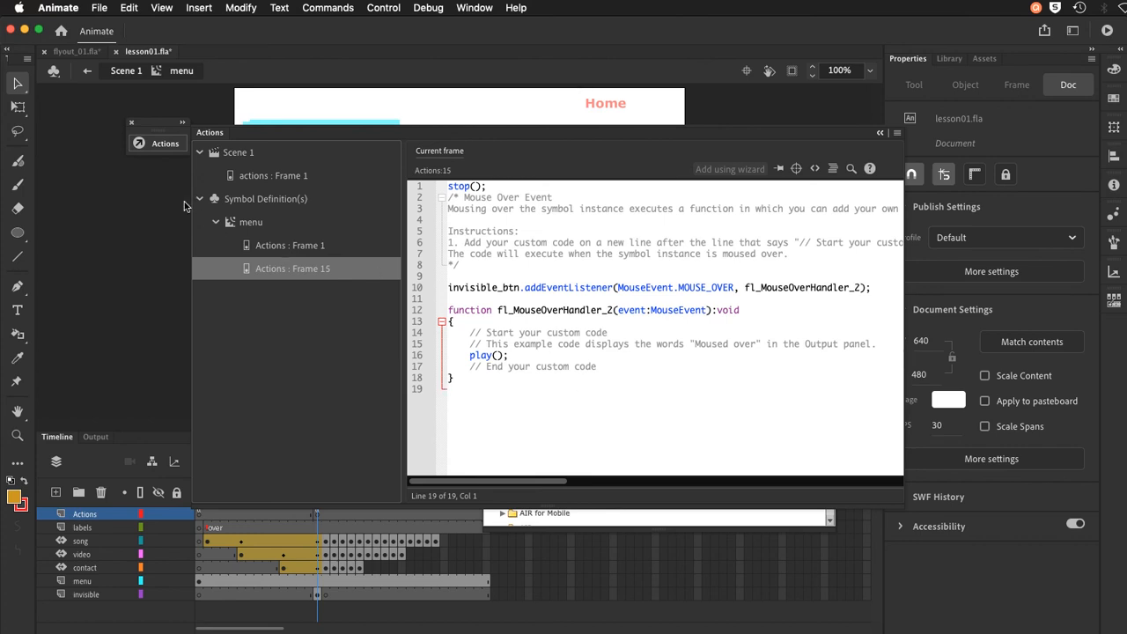
{"action": "left_click", "coordinate": [166, 144]}
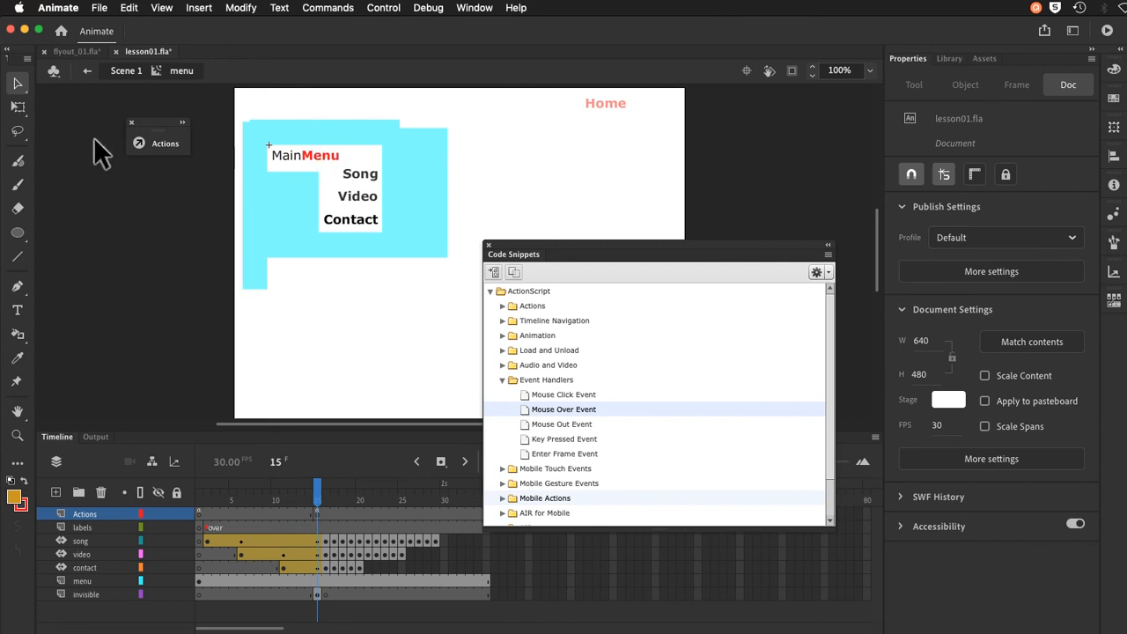
{"action": "left_click", "coordinate": [96, 9]}
Step: Save lesson01.fla, test that MainMenu expands to Song, Video and Contact, then close the preview
{"action": "left_click", "coordinate": [110, 118]}
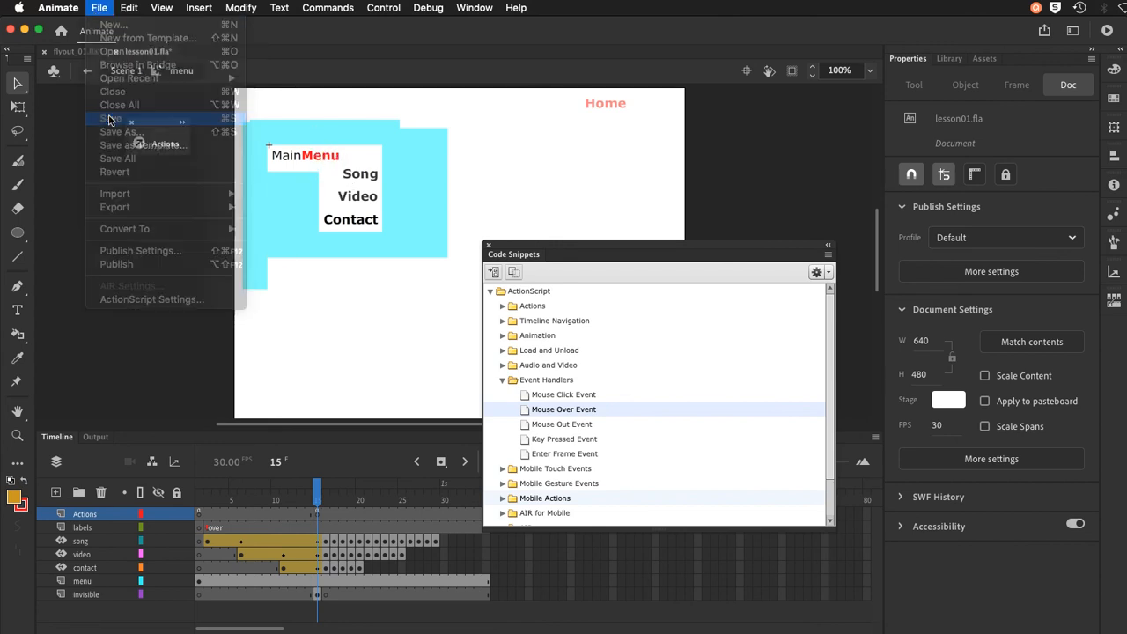
{"action": "key", "text": "super+Return"}
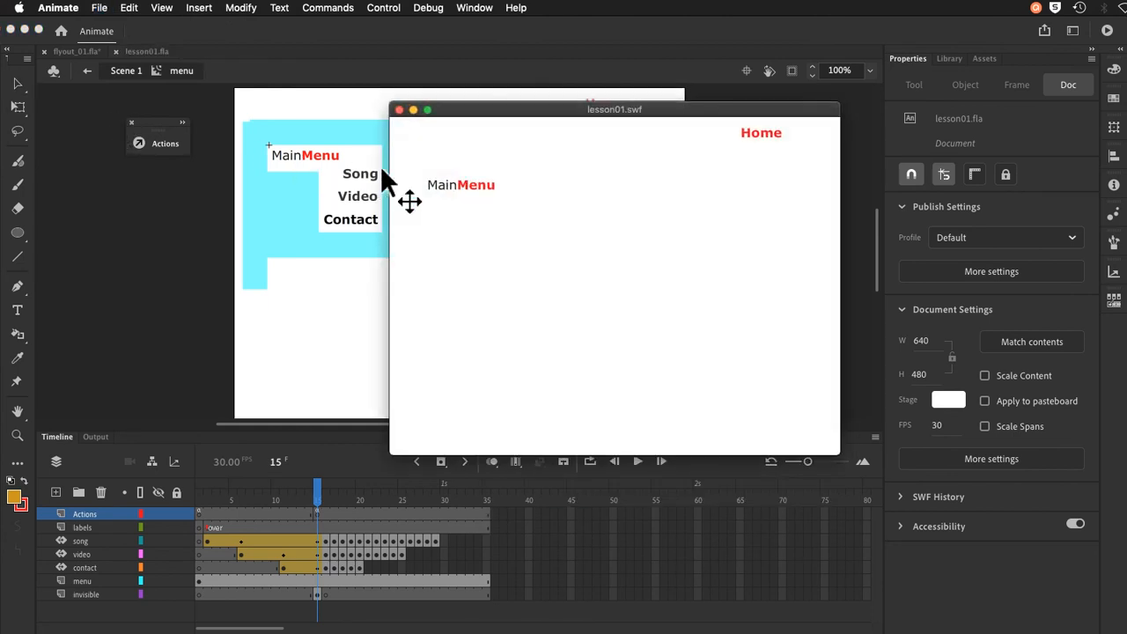
{"action": "mouse_move", "coordinate": [457, 187]}
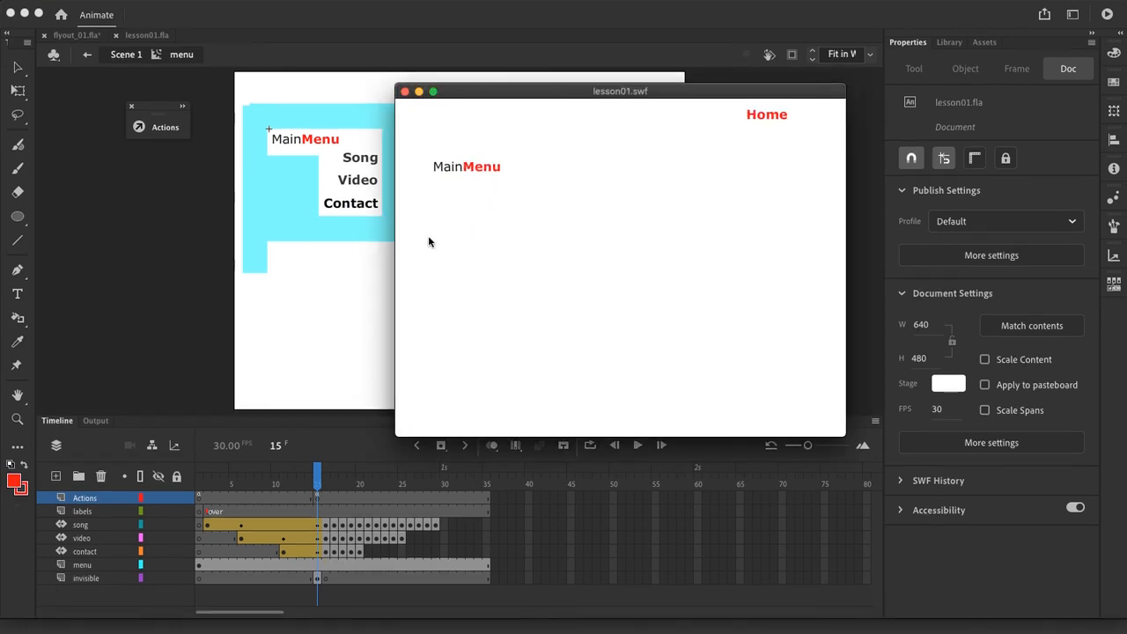
{"action": "left_click", "coordinate": [404, 91]}
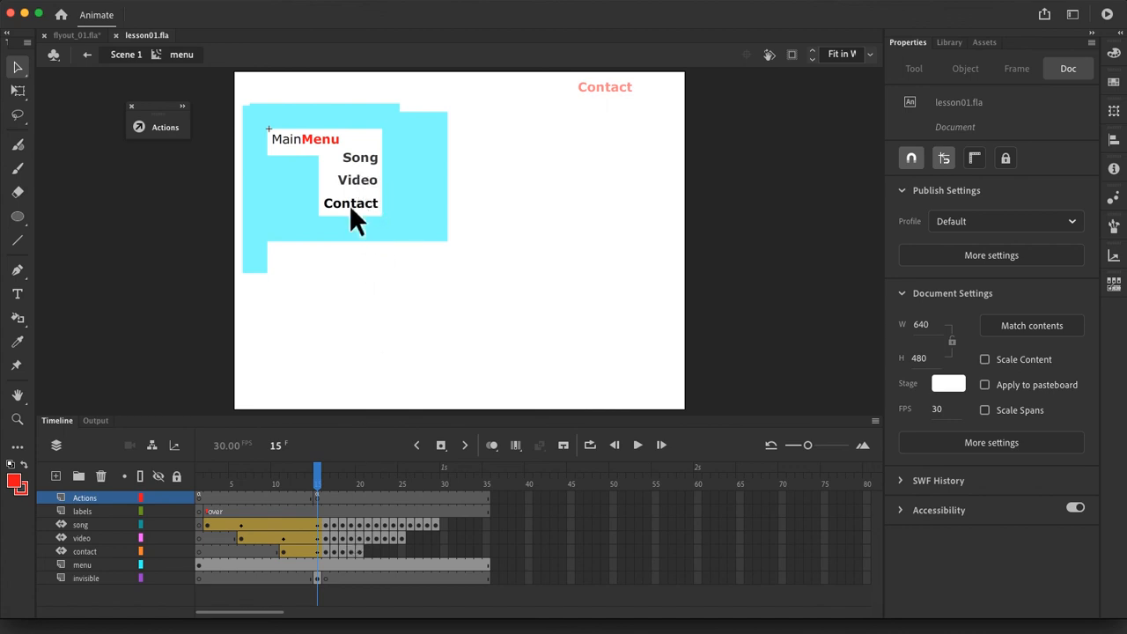
{"action": "left_click", "coordinate": [126, 55]}
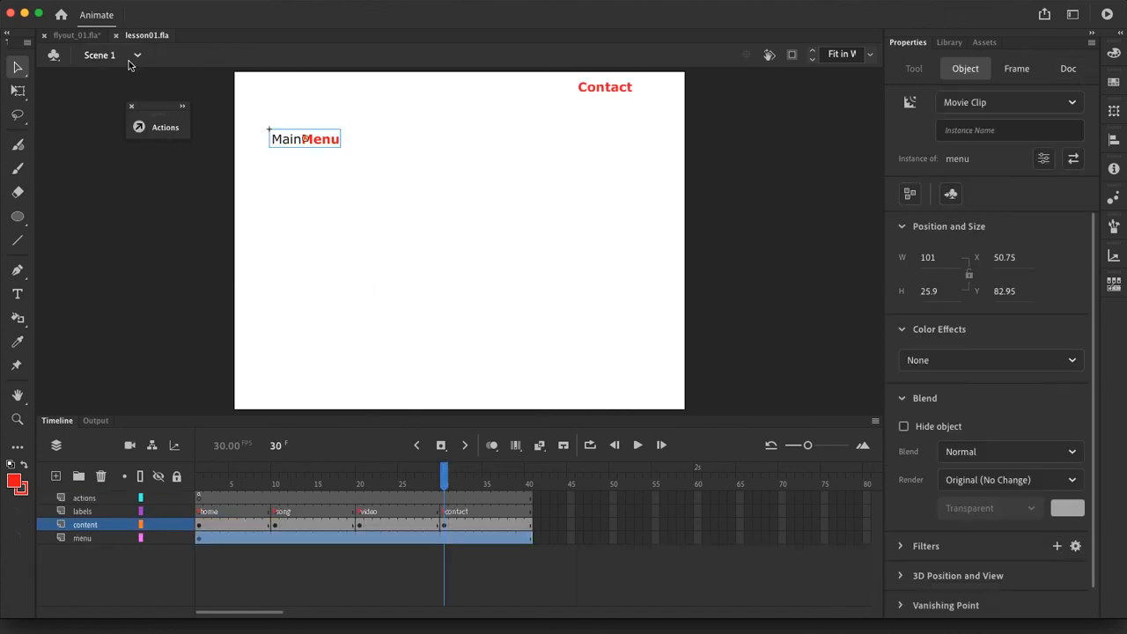
{"action": "left_click", "coordinate": [274, 484]}
{"action": "left_click", "coordinate": [360, 484]}
{"action": "left_click", "coordinate": [444, 484]}
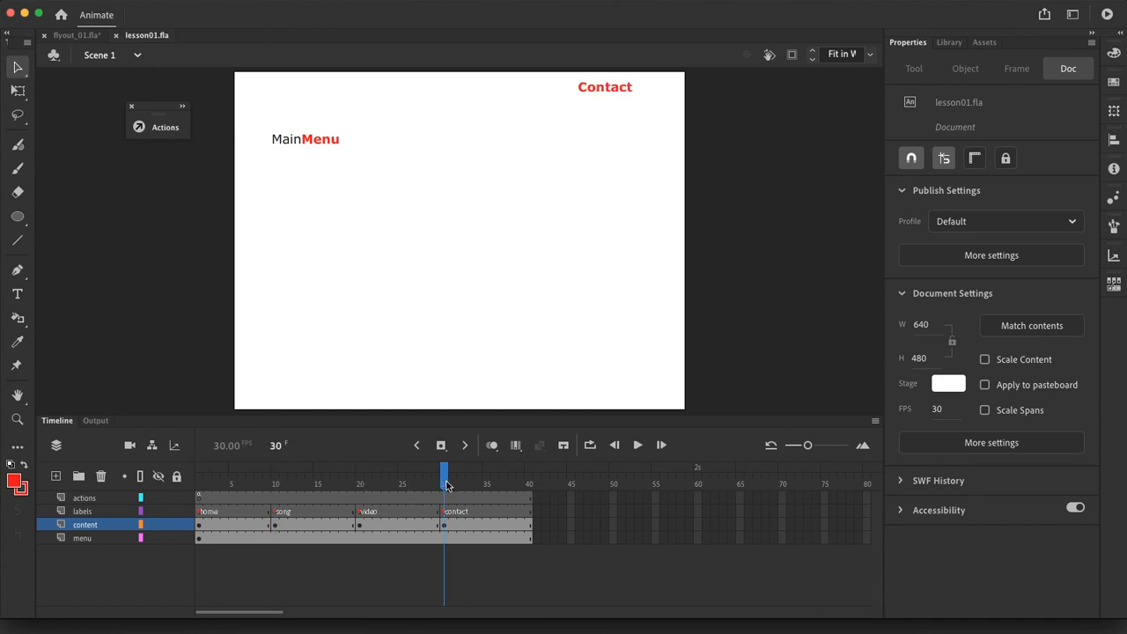
{"action": "double_click", "coordinate": [294, 141]}
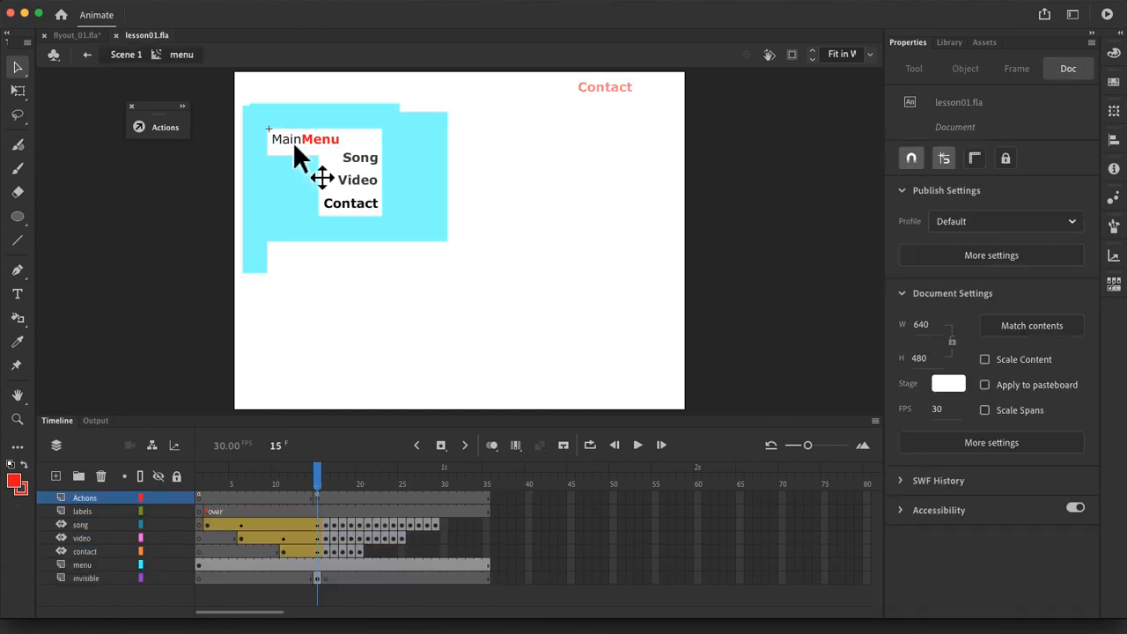
Step: Select the Song button and give it the instance name song_btn
{"action": "left_click", "coordinate": [350, 157]}
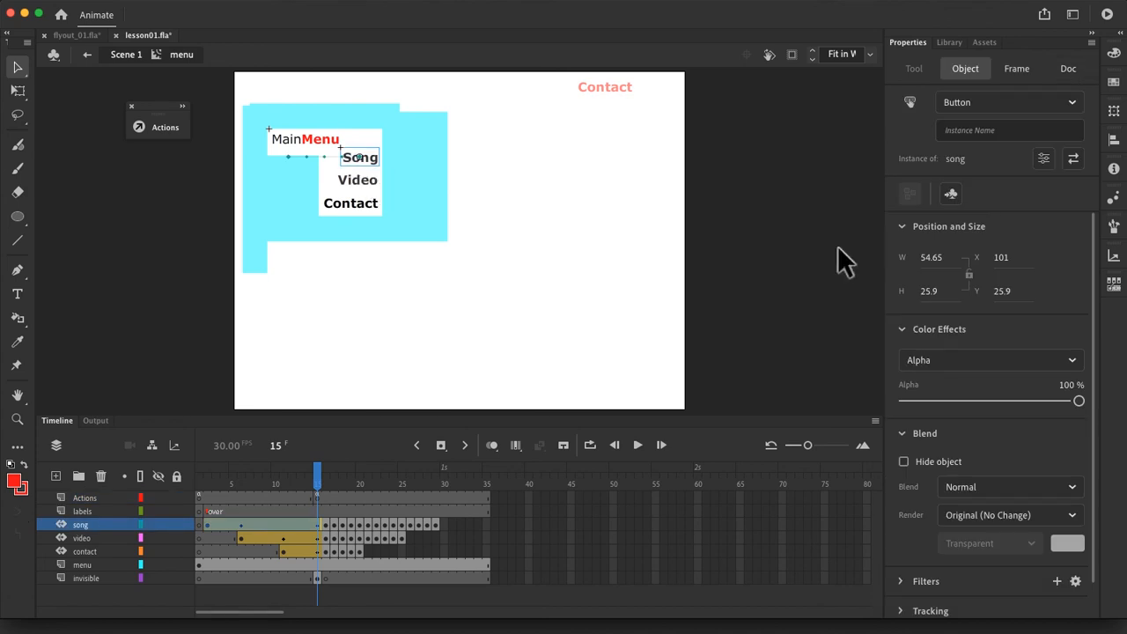
{"action": "left_click", "coordinate": [950, 130]}
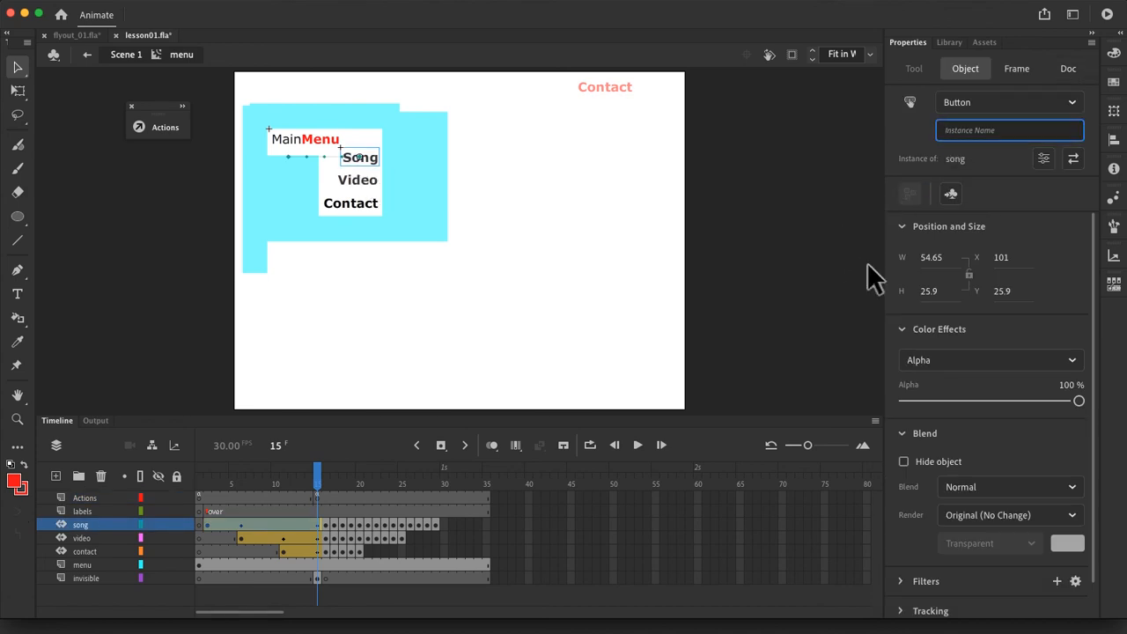
{"action": "type", "text": "song_btn"}
{"action": "key", "text": "Tab"}
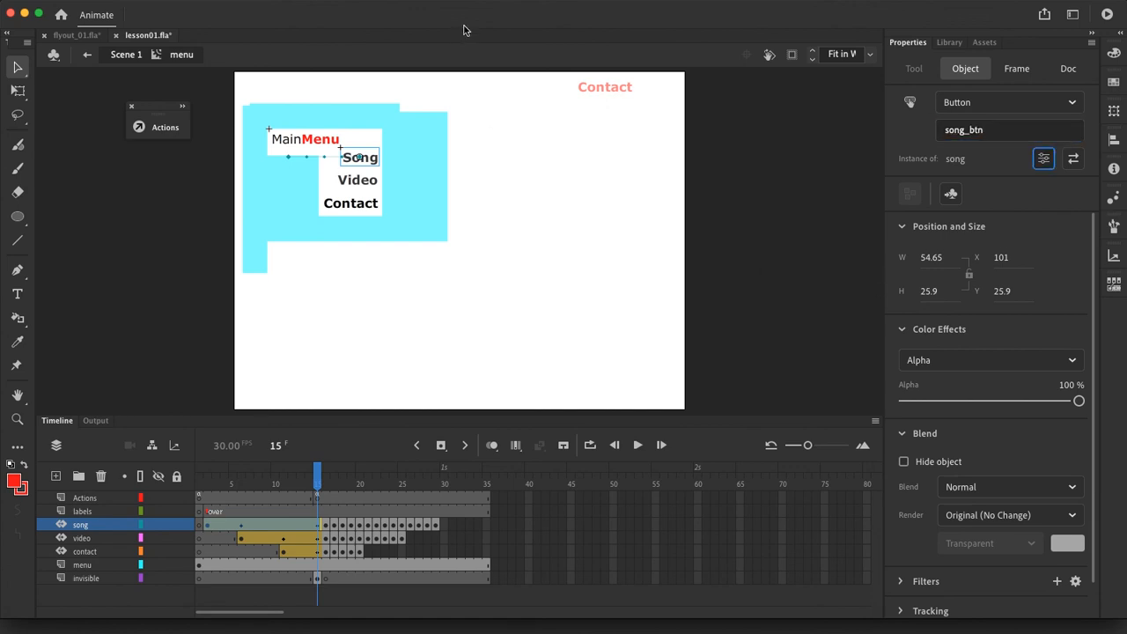
Step: Add the Timeline Navigation > Click to Go to Frame and Stop snippet from Code Snippets
{"action": "left_click", "coordinate": [445, 2]}
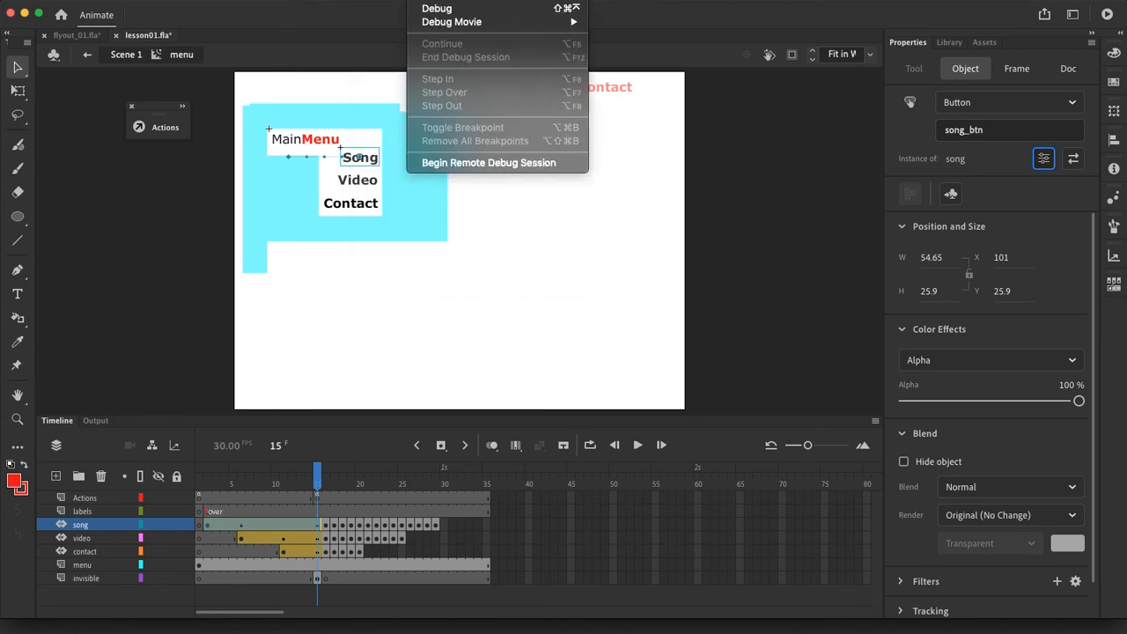
{"action": "mouse_move", "coordinate": [471, 7]}
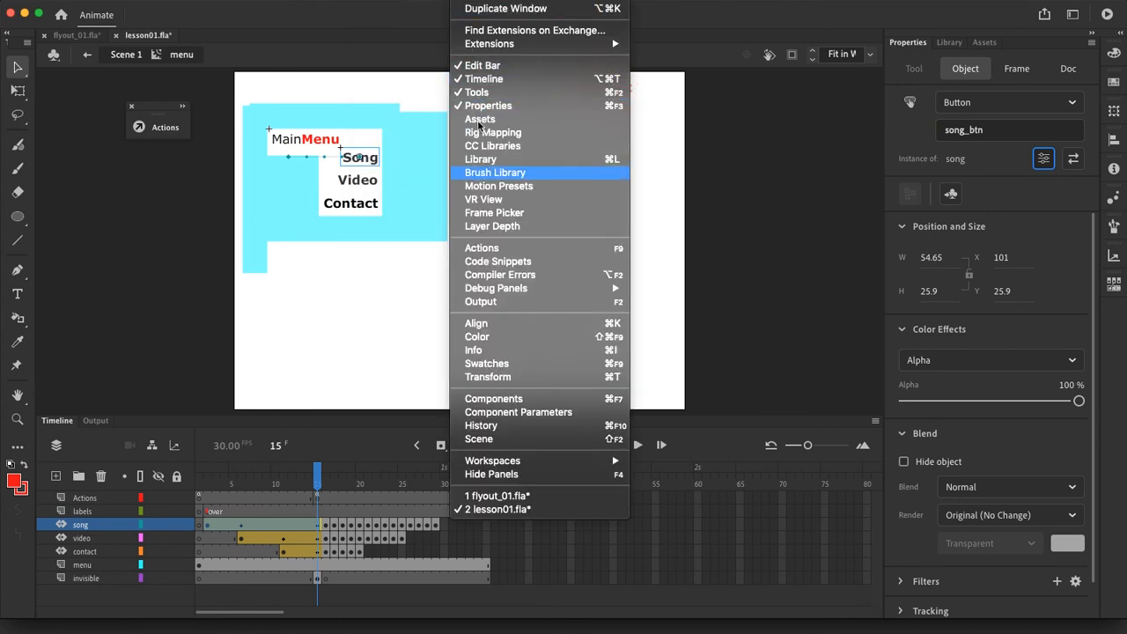
{"action": "left_click", "coordinate": [488, 257]}
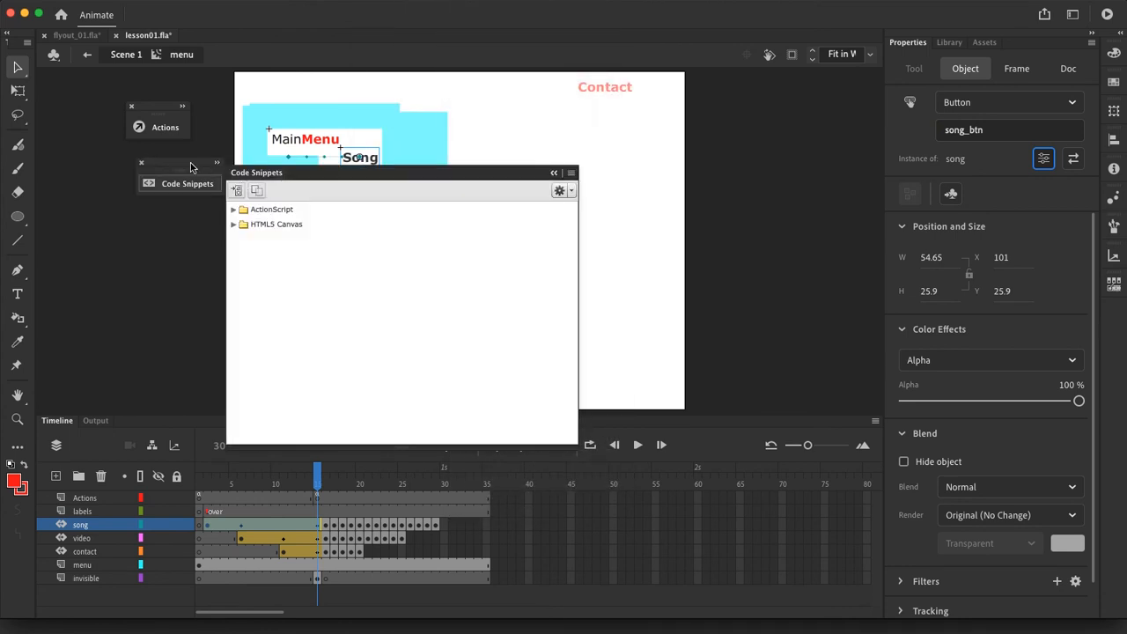
{"action": "left_click_drag", "start_coordinate": [323, 176], "coordinate": [642, 167]}
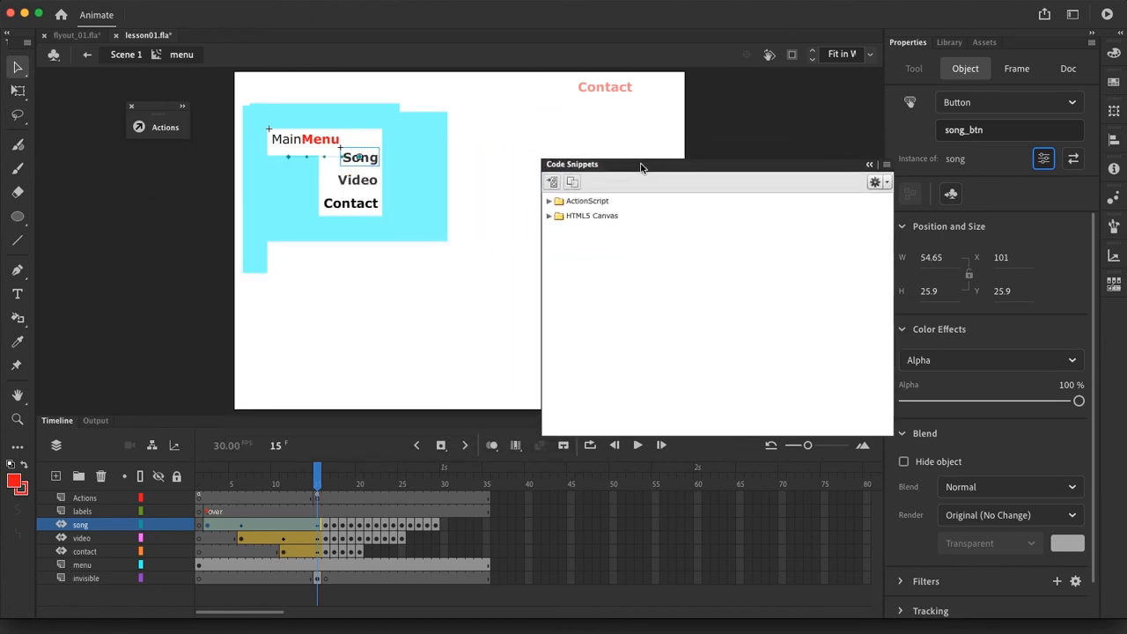
{"action": "left_click", "coordinate": [549, 202]}
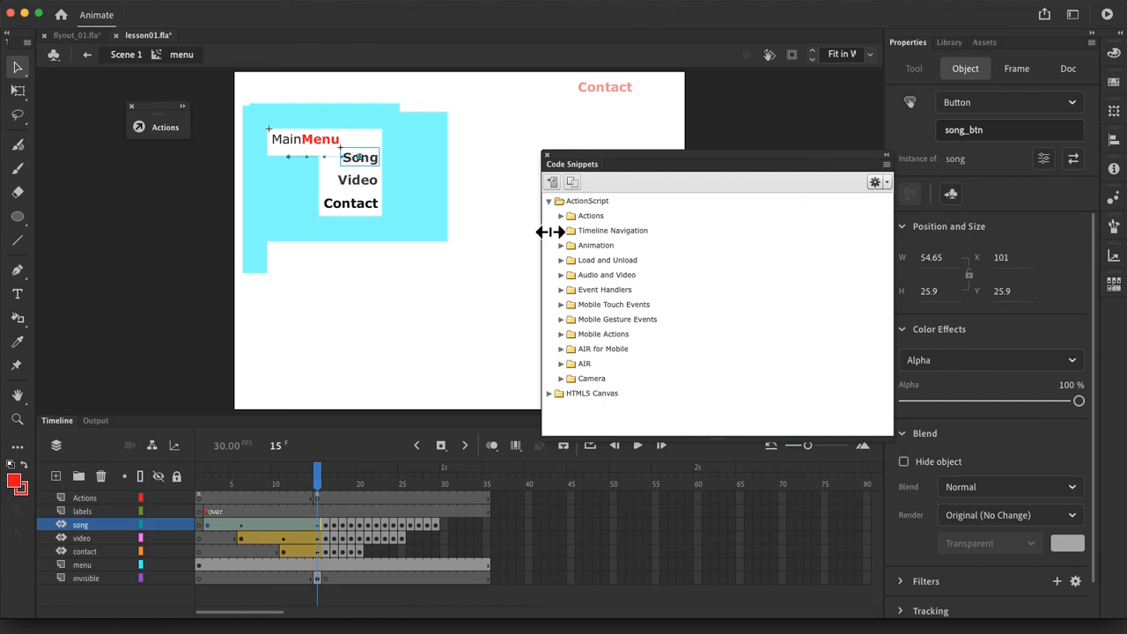
{"action": "left_click", "coordinate": [557, 231]}
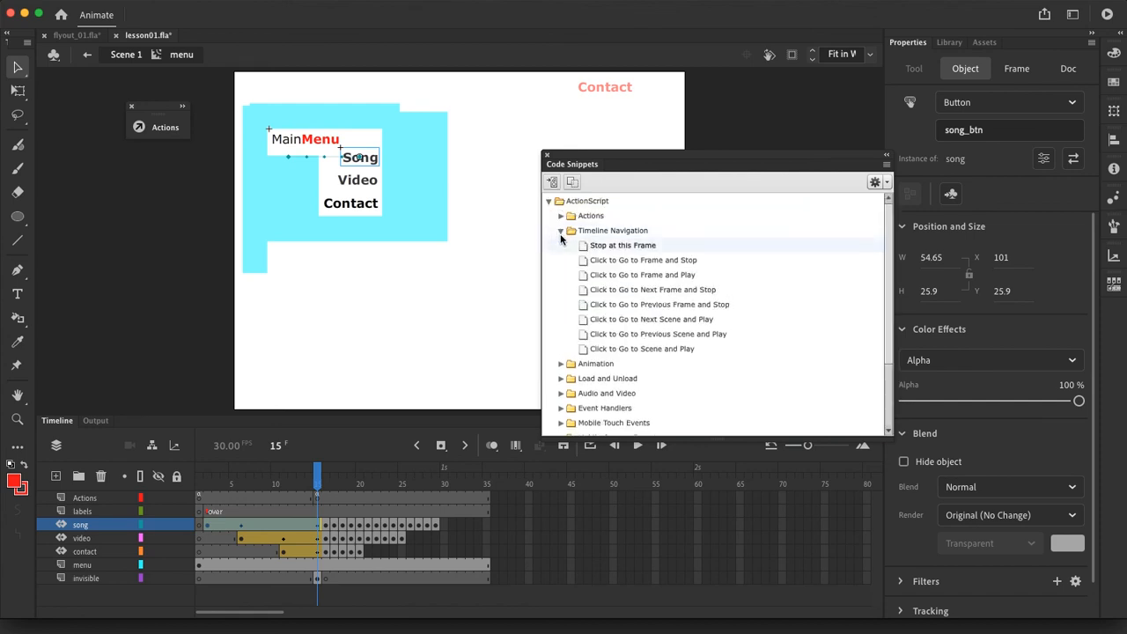
{"action": "mouse_move", "coordinate": [587, 262]}
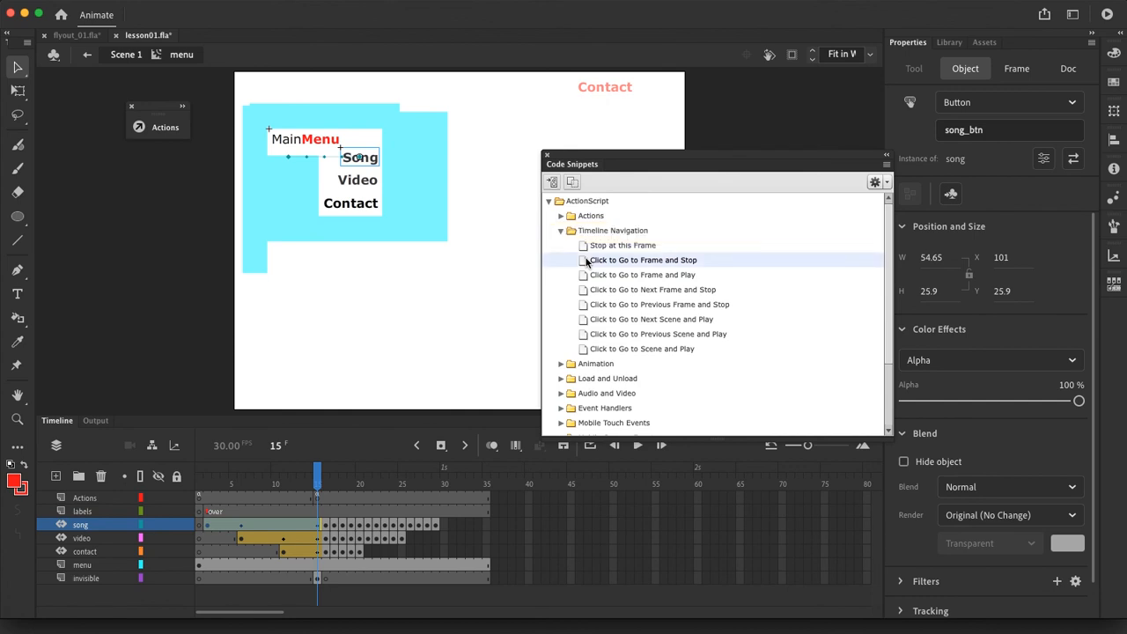
{"action": "double_click", "coordinate": [587, 261]}
{"action": "left_click", "coordinate": [648, 384]}
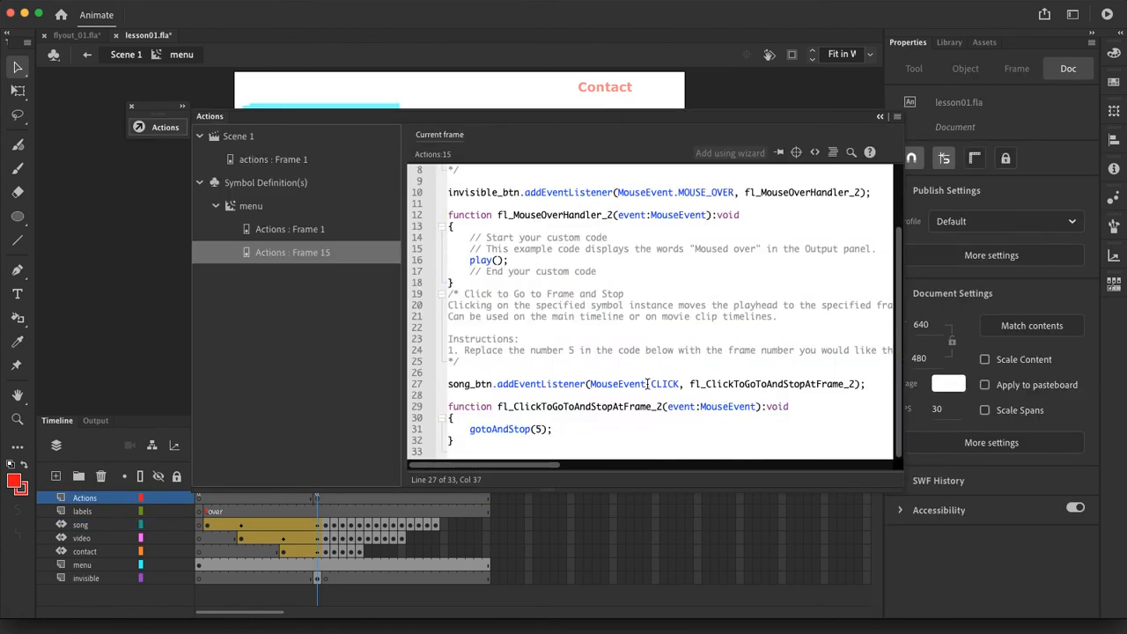
Step: Change line 31 to MovieClip(root).gotoAndStop("song") and collapse the Actions panel
{"action": "double_click", "coordinate": [537, 429]}
{"action": "type", "text": "\"song"}
{"action": "type", "text": "\""}
{"action": "type", "text": "Movi"}
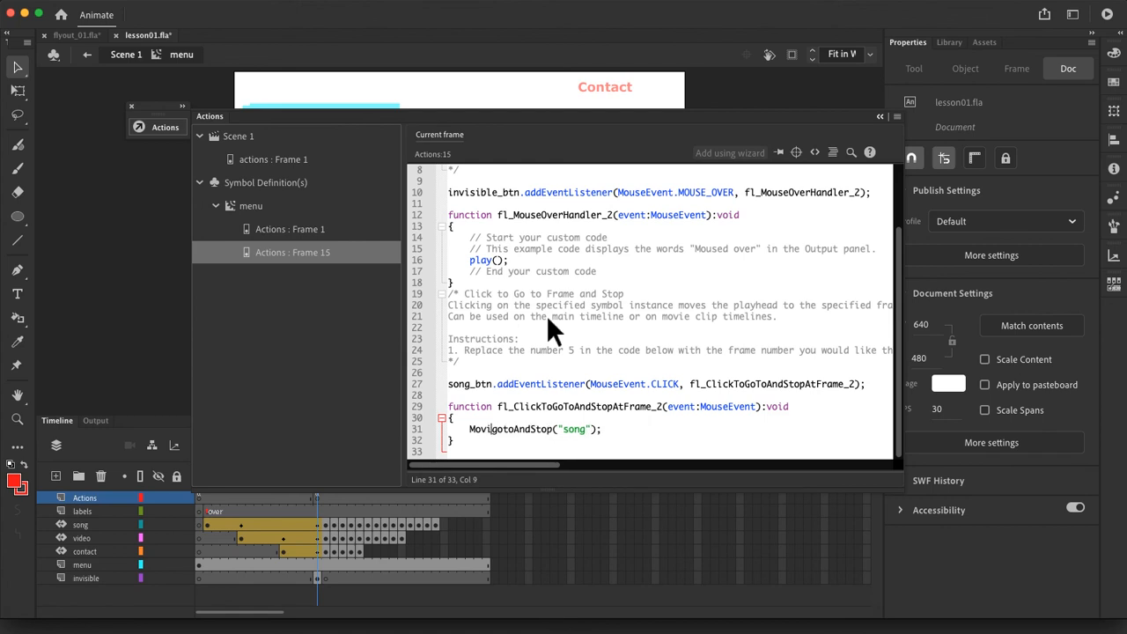
{"action": "type", "text": "e"}
{"action": "type", "text": "Clip"}
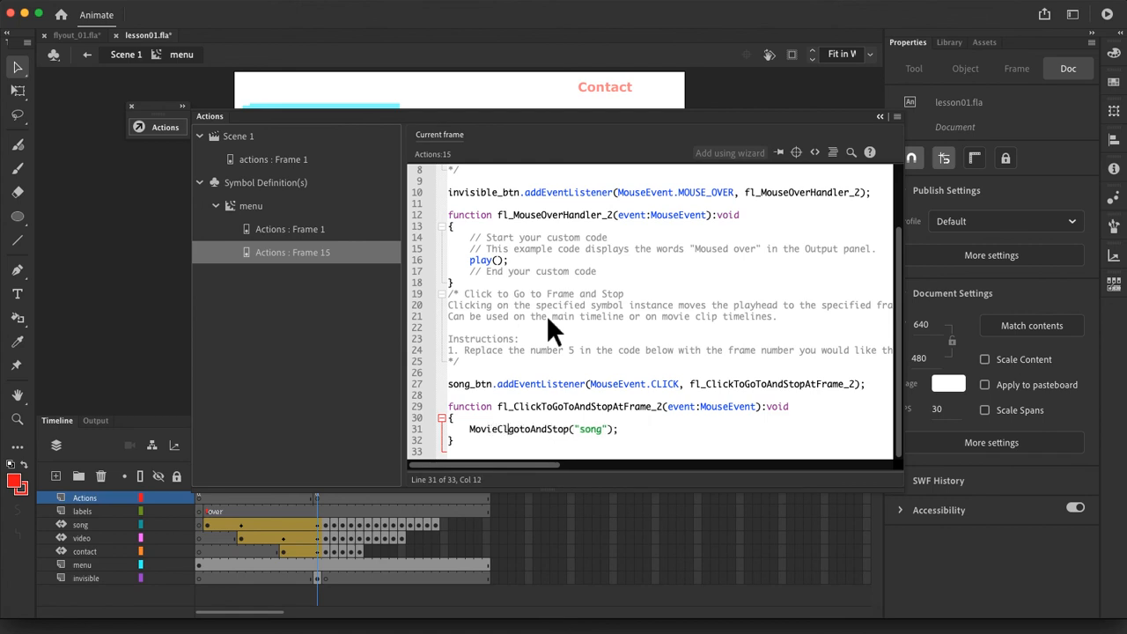
{"action": "type", "text": "(root)"}
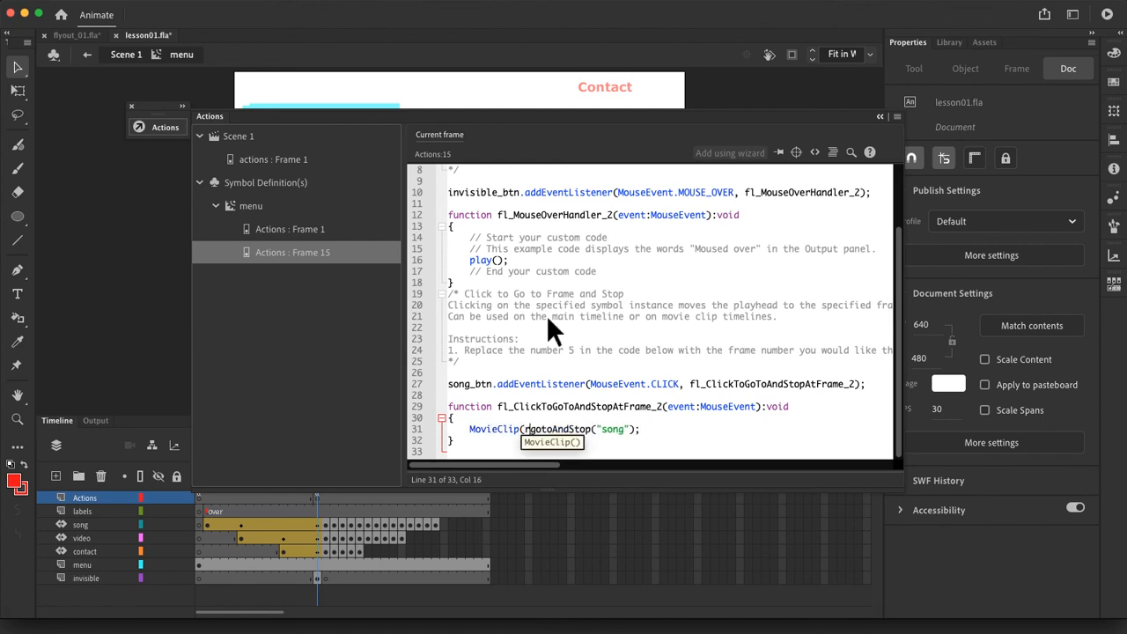
{"action": "type", "text": "."}
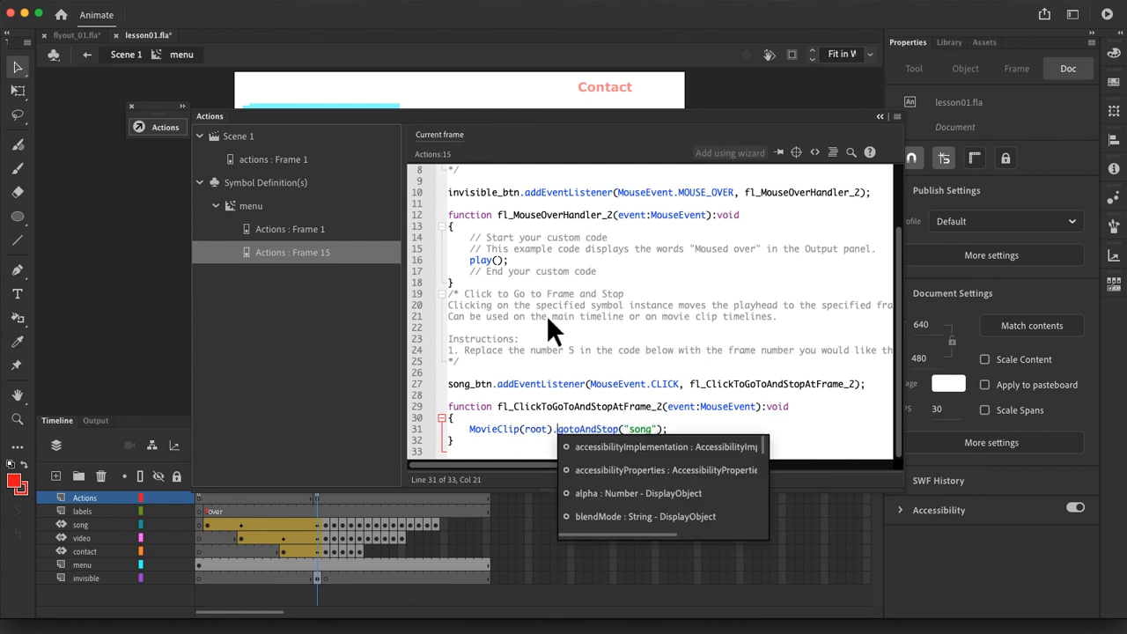
{"action": "left_click", "coordinate": [555, 429]}
{"action": "left_click_drag", "start_coordinate": [556, 429], "coordinate": [466, 431]}
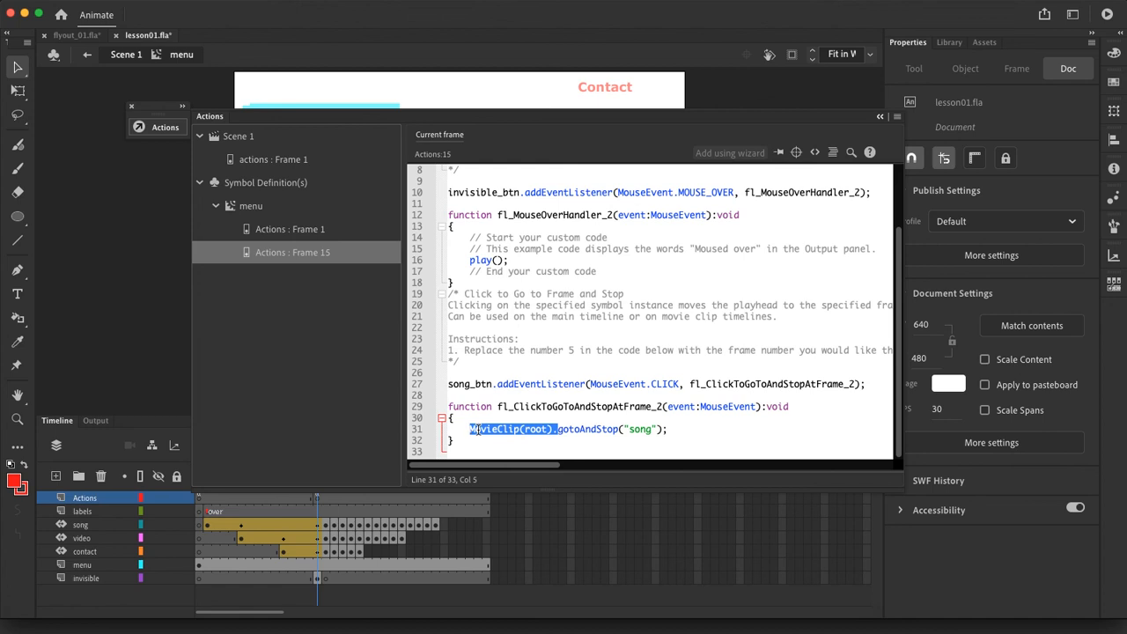
{"action": "left_click", "coordinate": [557, 430]}
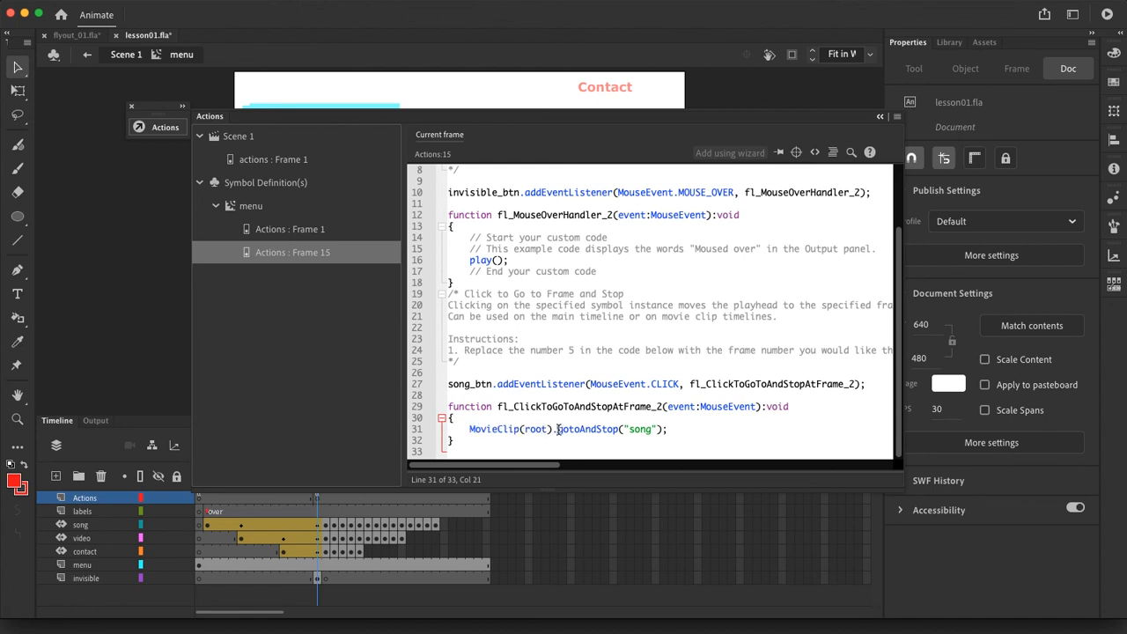
{"action": "left_click_drag", "start_coordinate": [557, 430], "coordinate": [631, 432]}
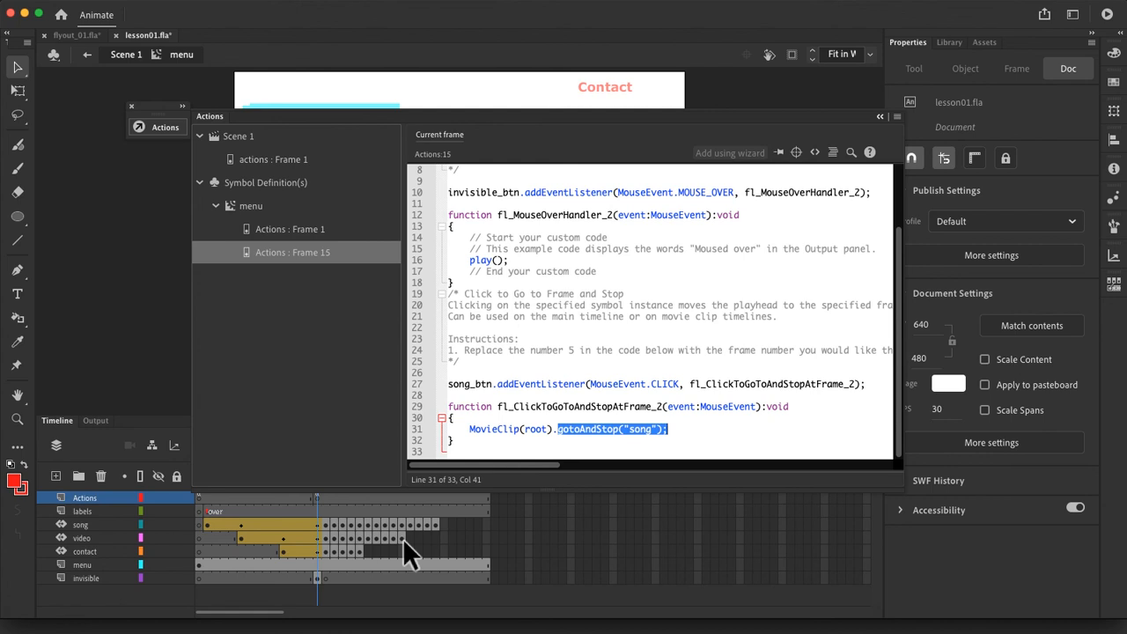
{"action": "left_click", "coordinate": [164, 131]}
Step: Save lesson01.fla and launch the test movie
{"action": "left_click", "coordinate": [104, 3]}
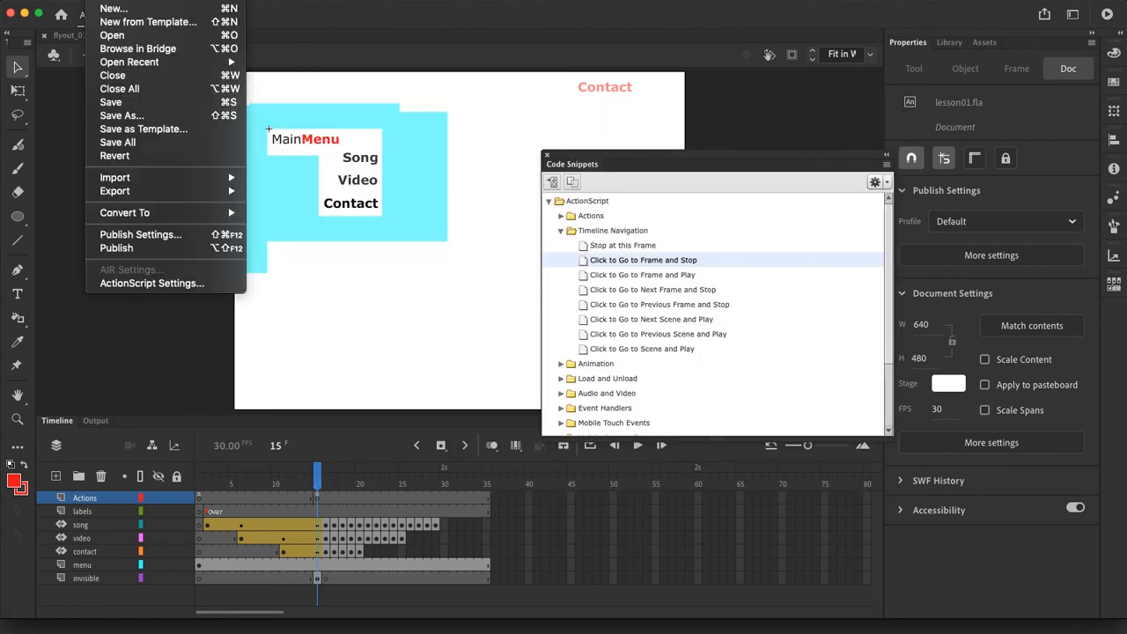
{"action": "left_click", "coordinate": [105, 99]}
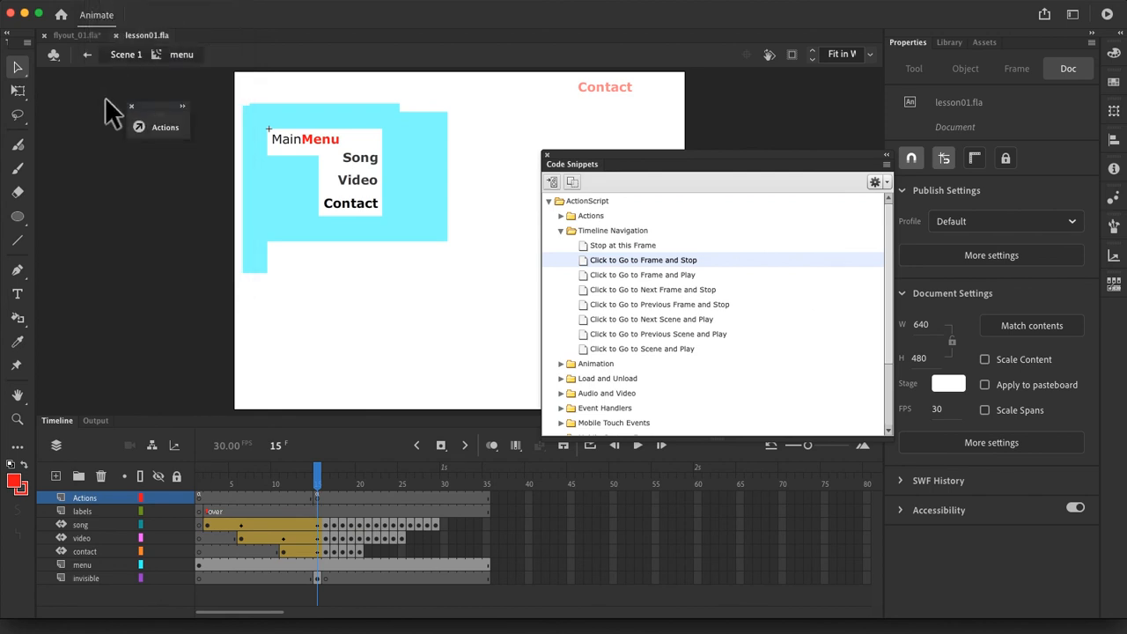
{"action": "key", "text": "super+Return"}
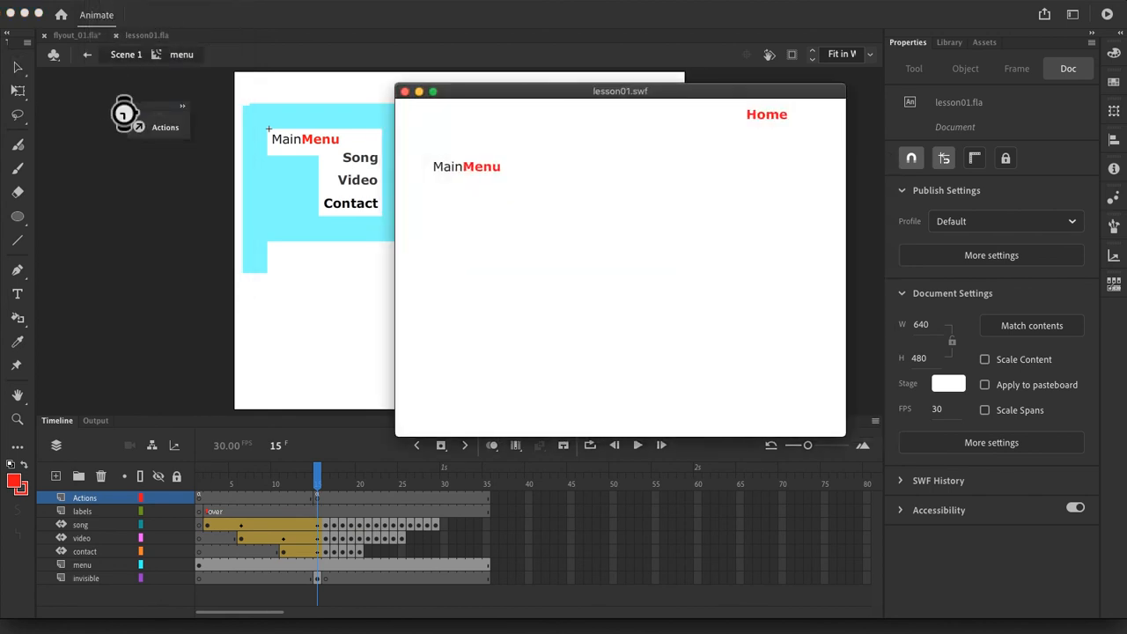
Step: Confirm Song shows the Song label, close the preview, and select the Video button instance
{"action": "mouse_move", "coordinate": [458, 169]}
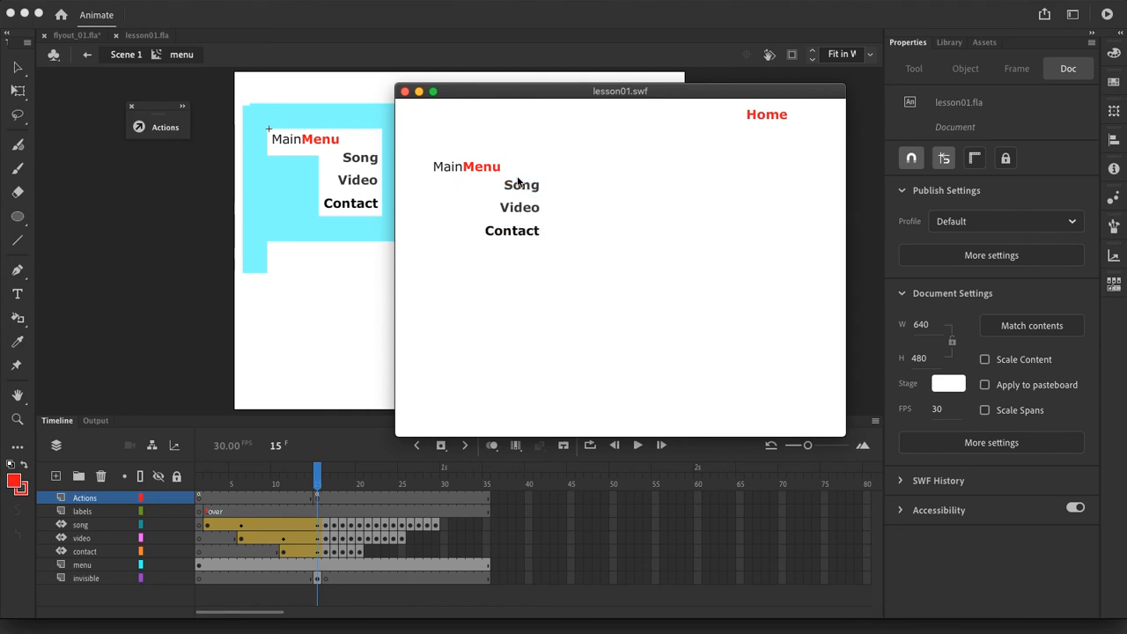
{"action": "left_click", "coordinate": [520, 189]}
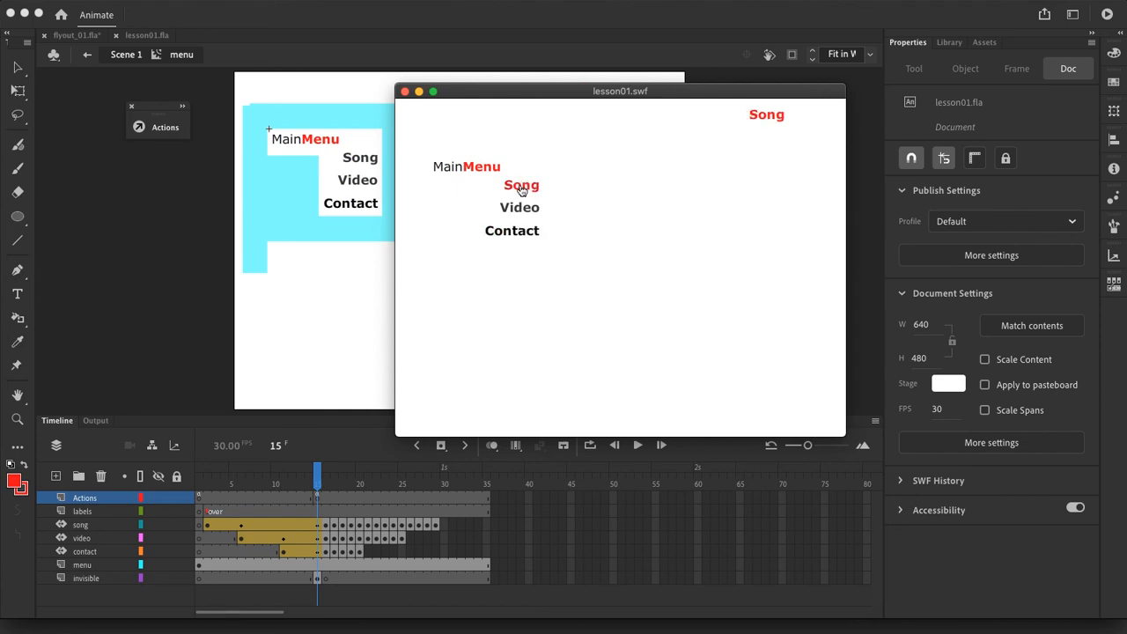
{"action": "left_click", "coordinate": [404, 92]}
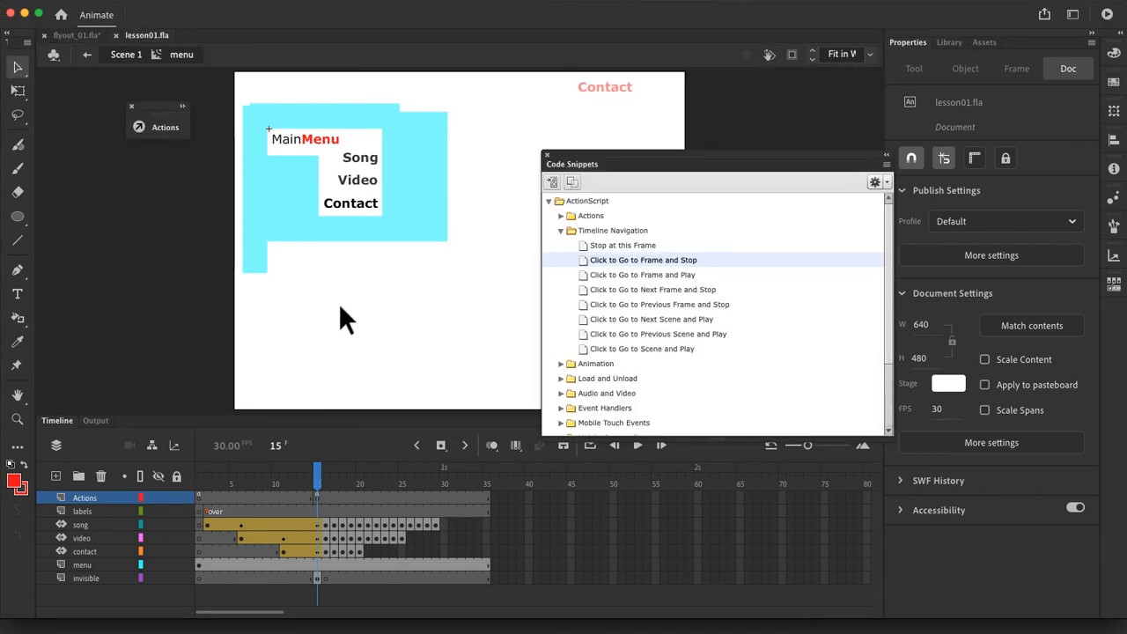
{"action": "left_click", "coordinate": [356, 187]}
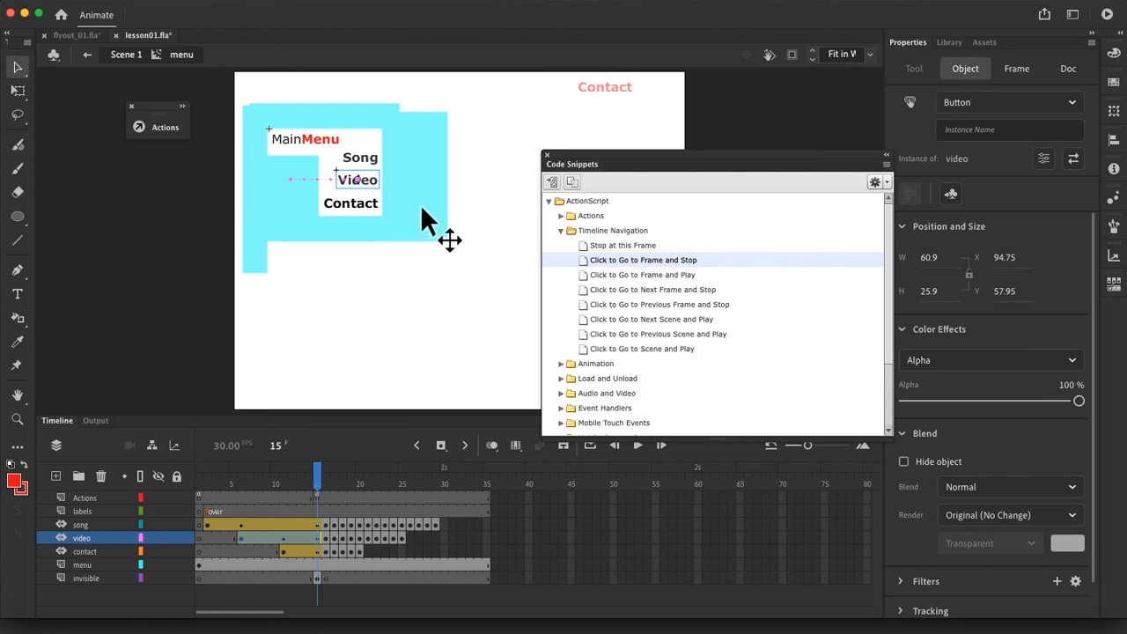
Step: Name the Video button instance video_btn and add a Click to Go to Frame and Stop snippet
{"action": "left_click", "coordinate": [964, 130]}
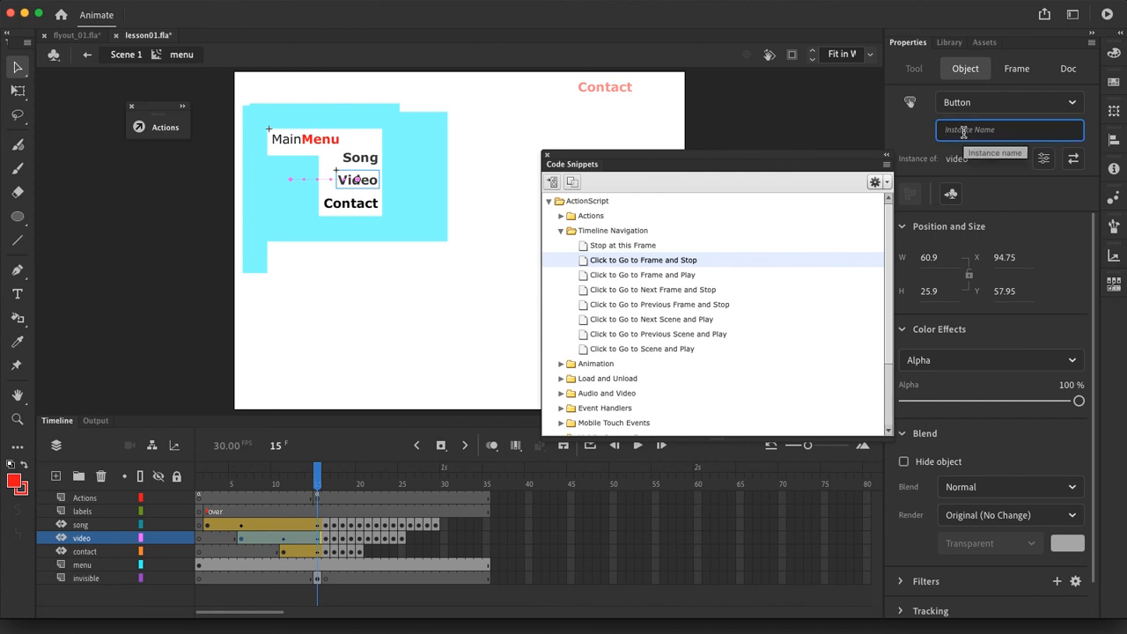
{"action": "type", "text": "video_btn"}
{"action": "key", "text": "Tab"}
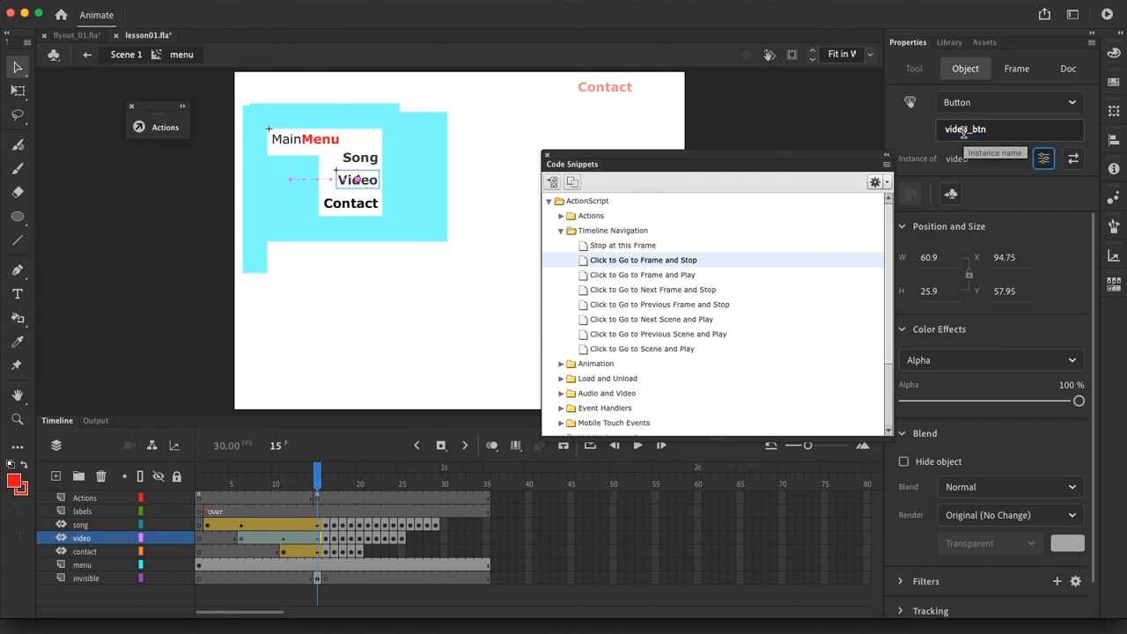
{"action": "double_click", "coordinate": [584, 260]}
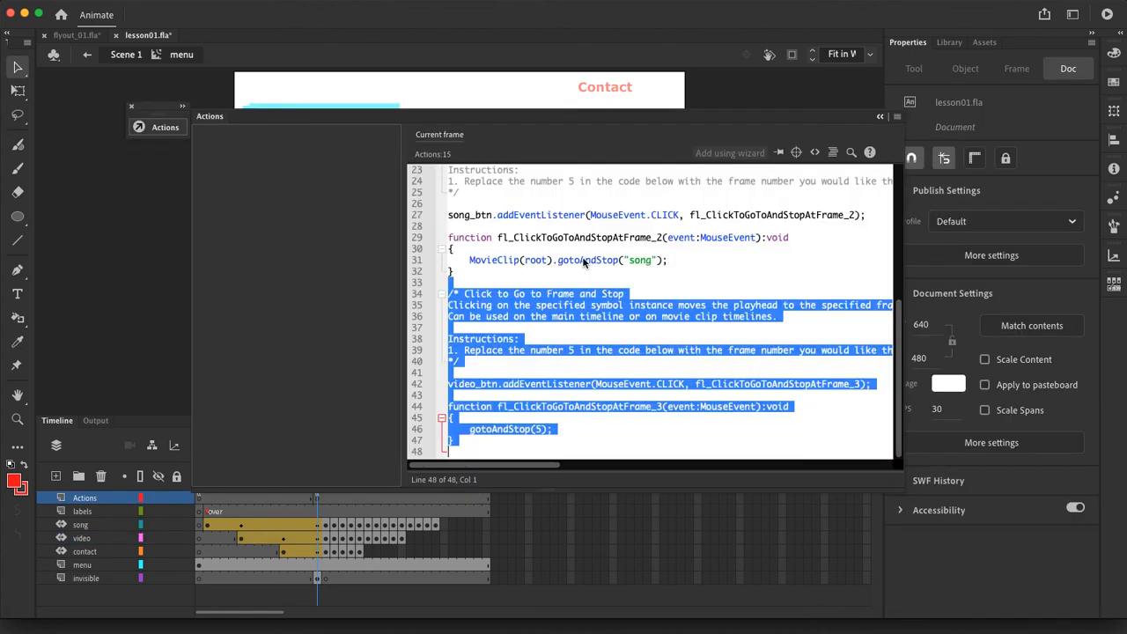
Step: Prefix the video_btn gotoAndStop on line 46 with MovieClip(root). copied from line 31
{"action": "left_click", "coordinate": [557, 361]}
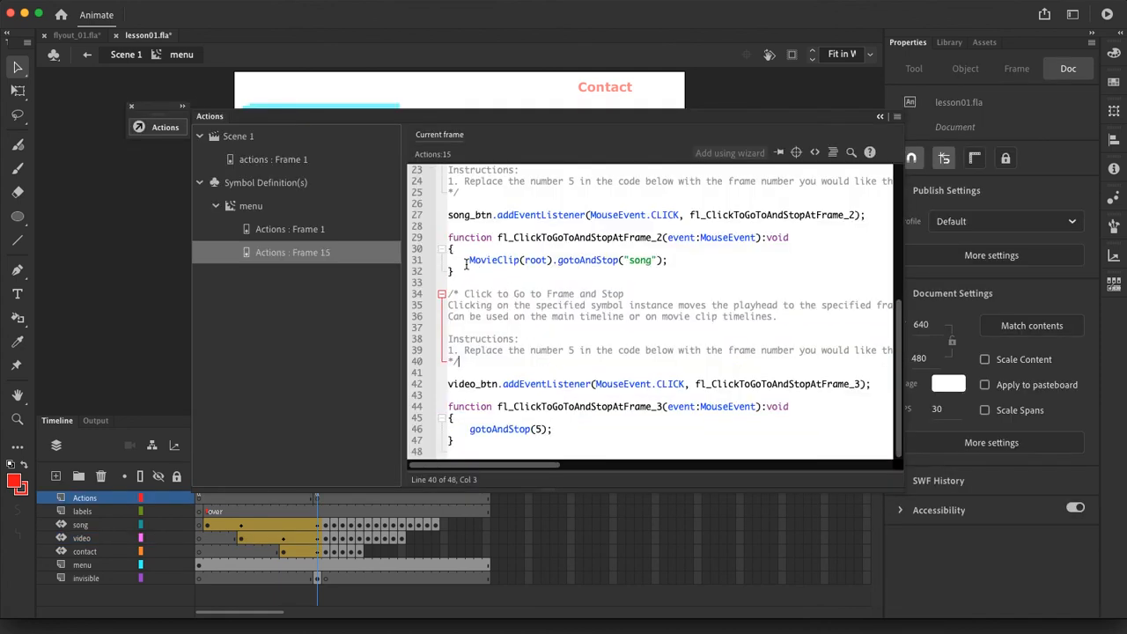
{"action": "left_click_drag", "start_coordinate": [468, 260], "coordinate": [557, 260]}
{"action": "key", "text": "super+c"}
{"action": "left_click", "coordinate": [471, 429]}
{"action": "key", "text": "super+v"}
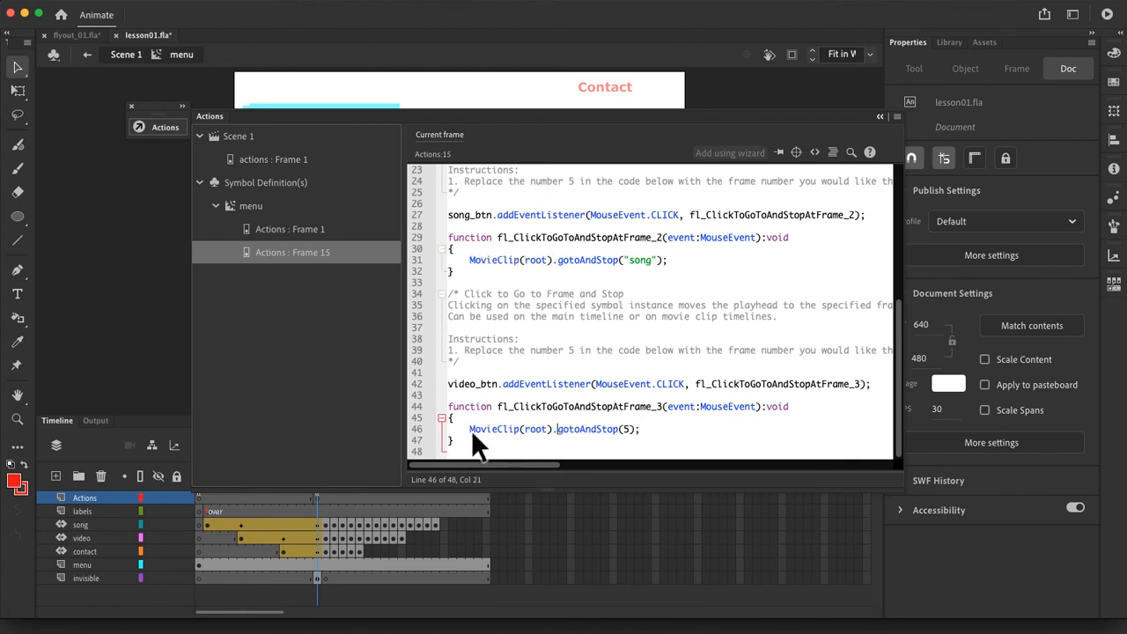
{"action": "left_click", "coordinate": [626, 429]}
{"action": "left_click", "coordinate": [161, 126]}
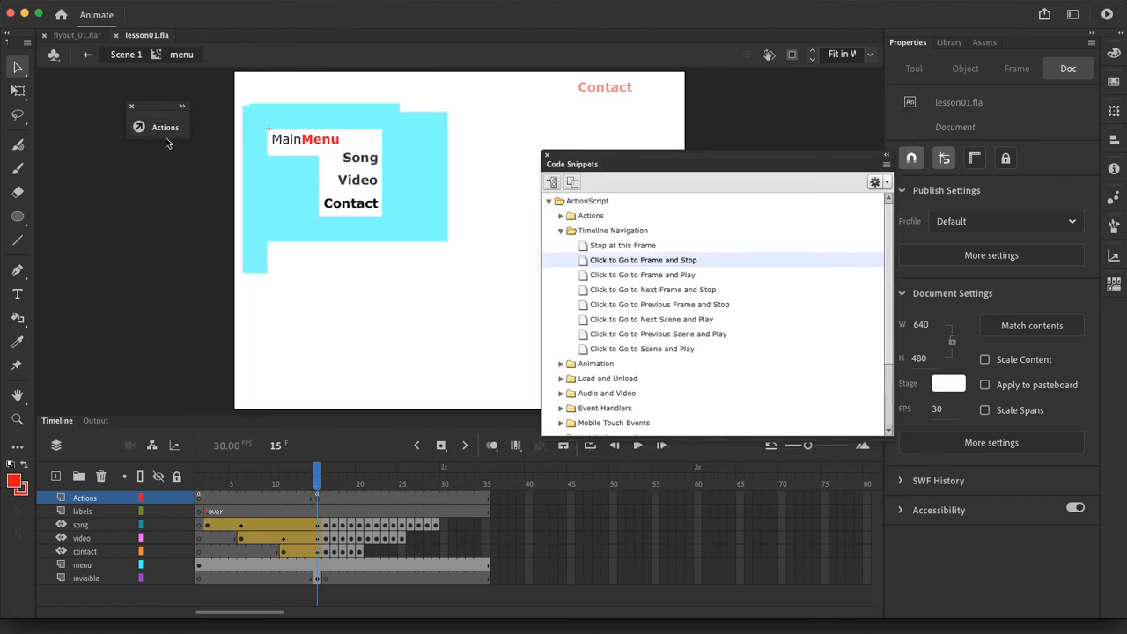
{"action": "key", "text": "super+Return"}
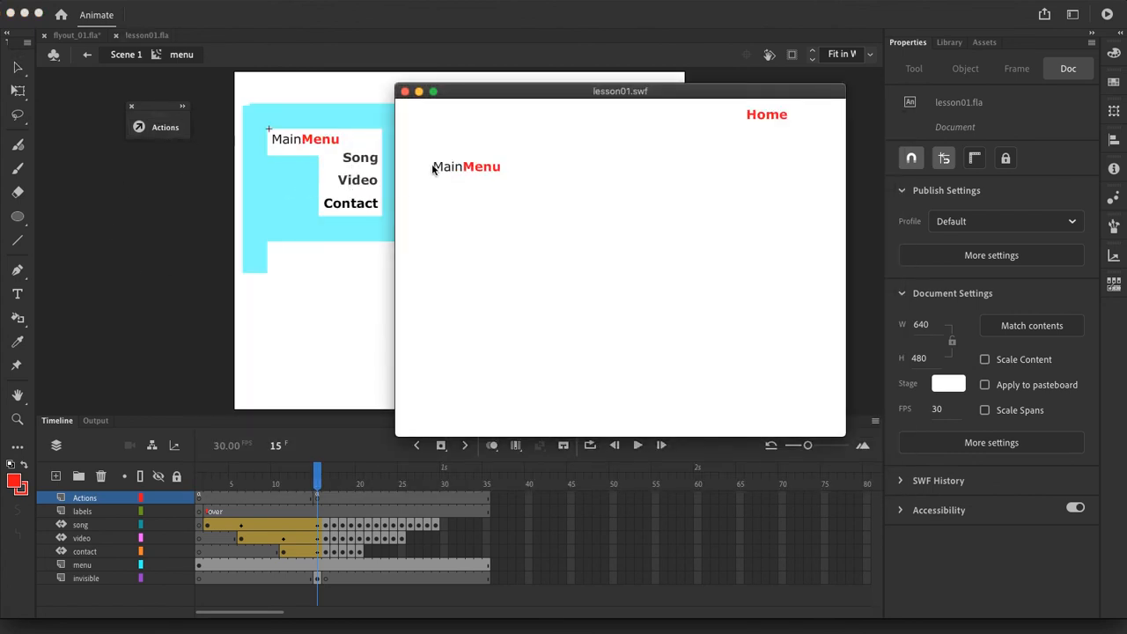
{"action": "mouse_move", "coordinate": [461, 167]}
{"action": "left_click", "coordinate": [523, 208]}
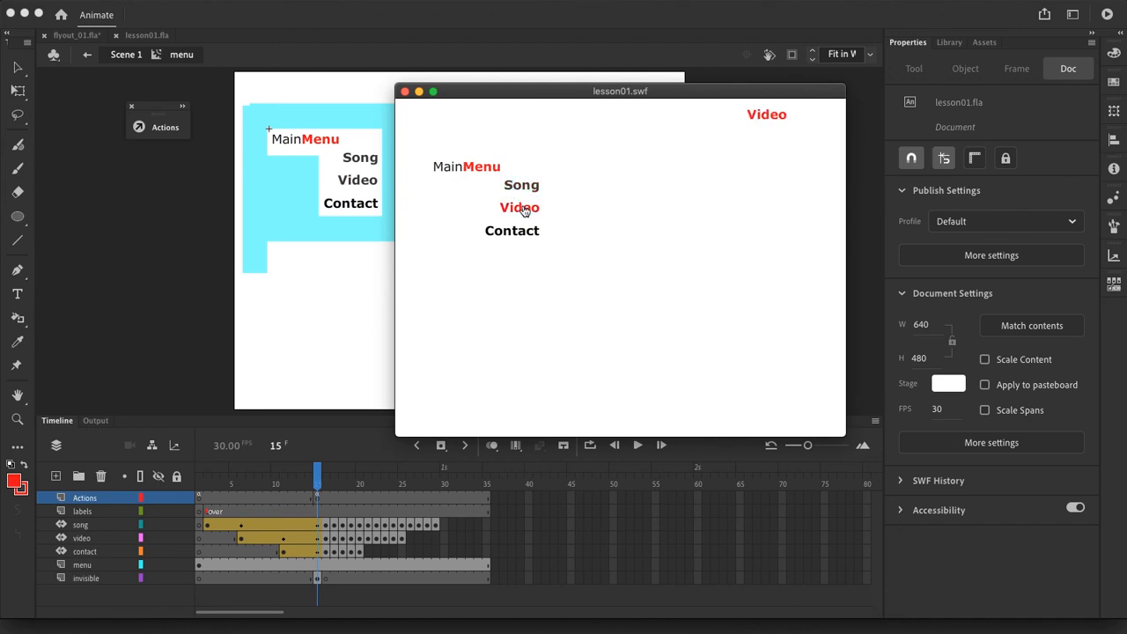
{"action": "left_click", "coordinate": [519, 187]}
{"action": "left_click", "coordinate": [523, 210]}
{"action": "left_click", "coordinate": [404, 92]}
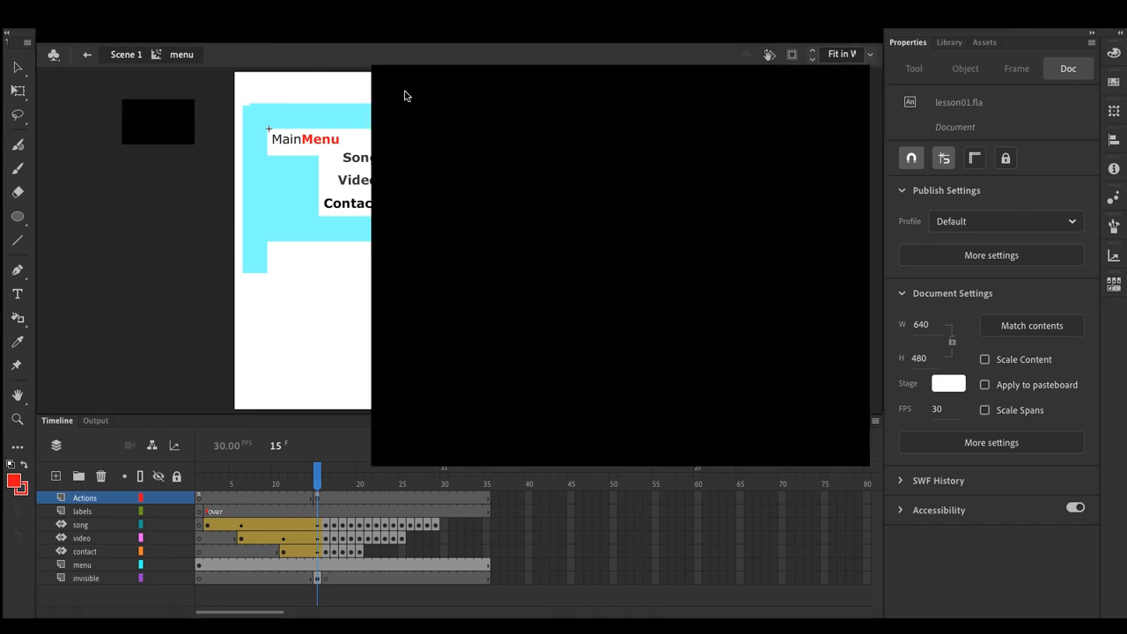
Step: Name the Contact button instance contact_btn, removing the stray x_ prefix
{"action": "left_click", "coordinate": [345, 199]}
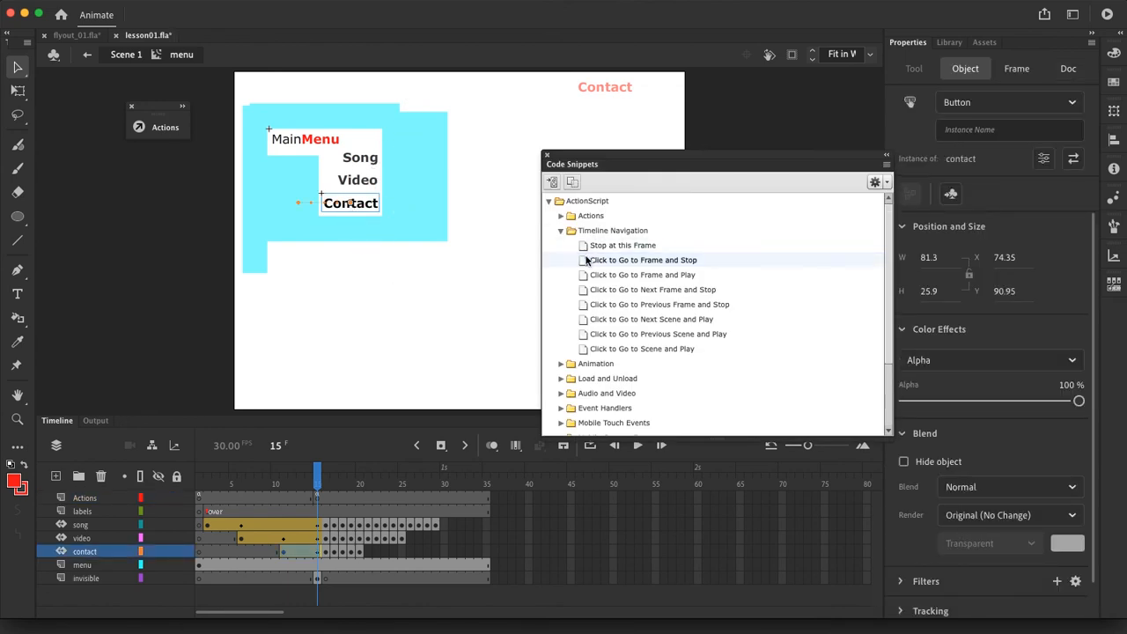
{"action": "left_click", "coordinate": [952, 129]}
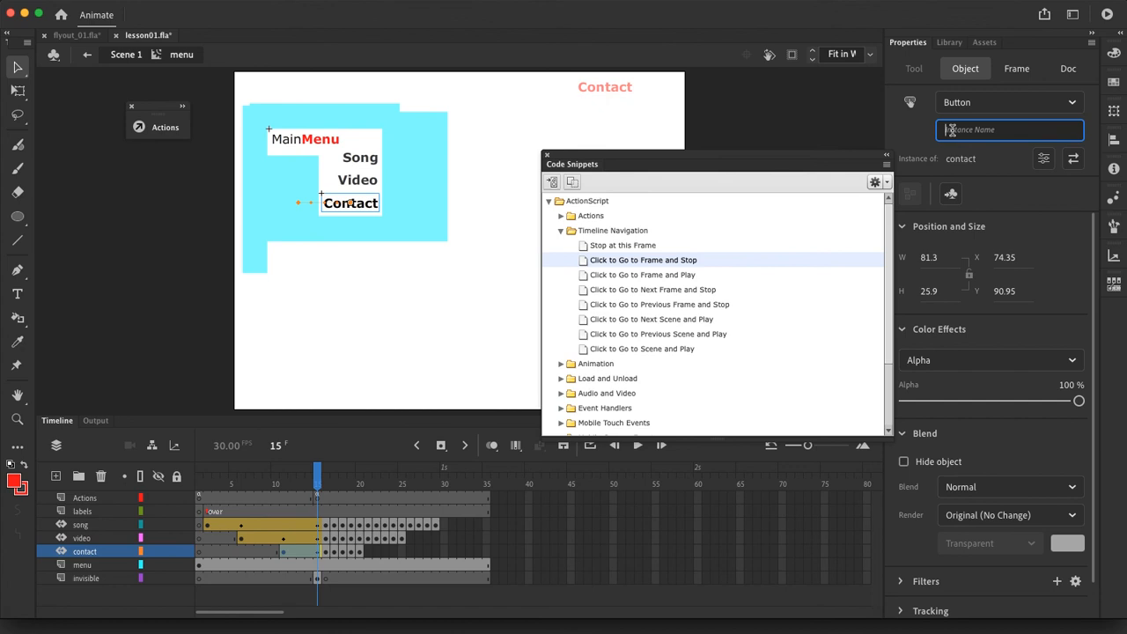
{"action": "type", "text": "x_conta"}
{"action": "type", "text": "ct_btn"}
{"action": "left_click", "coordinate": [952, 130]}
{"action": "key", "text": "BackSpace"}
{"action": "key", "text": "BackSpace"}
{"action": "key", "text": "Tab"}
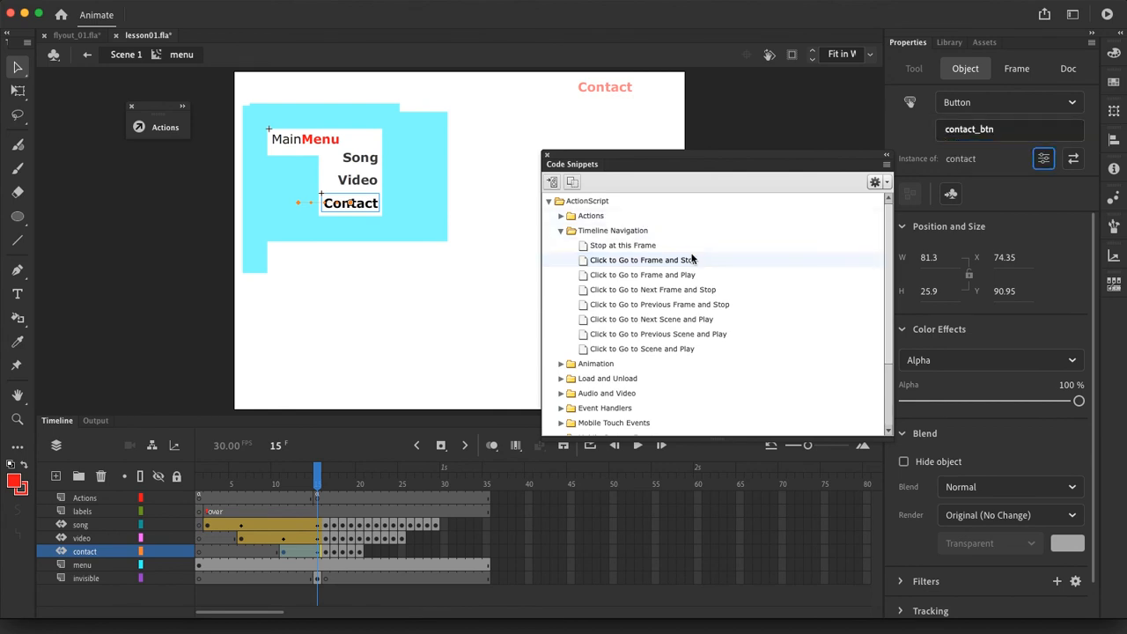
Step: Add a contact_btn click handler calling MovieClip(root).gotoAndStop("contact")
{"action": "double_click", "coordinate": [581, 263]}
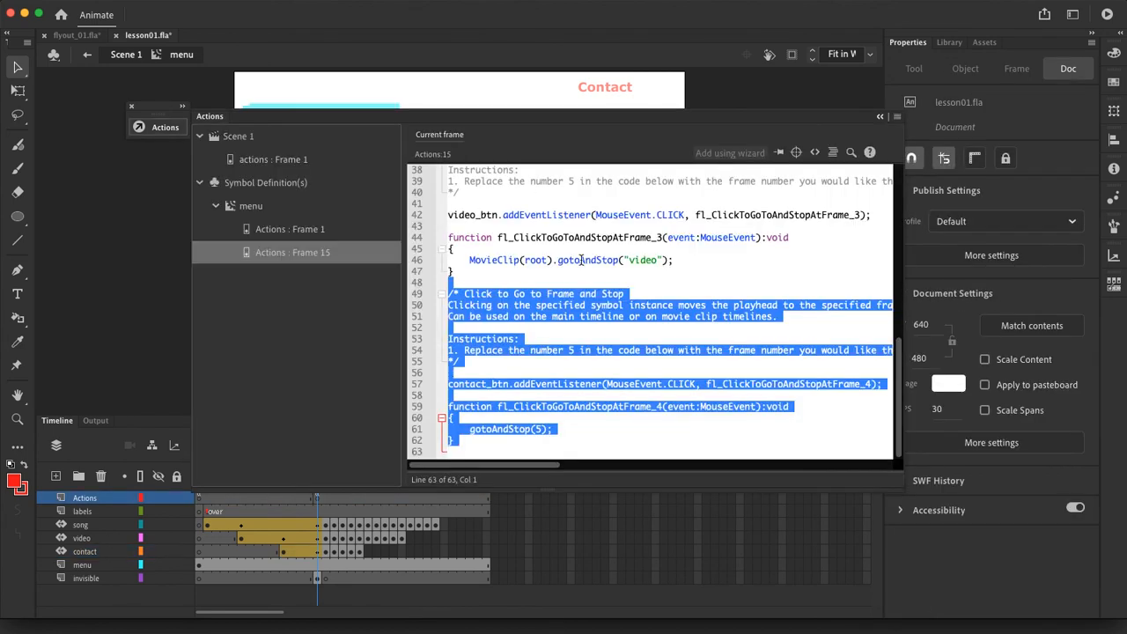
{"action": "left_click_drag", "start_coordinate": [470, 260], "coordinate": [555, 260]}
{"action": "key", "text": "super+c"}
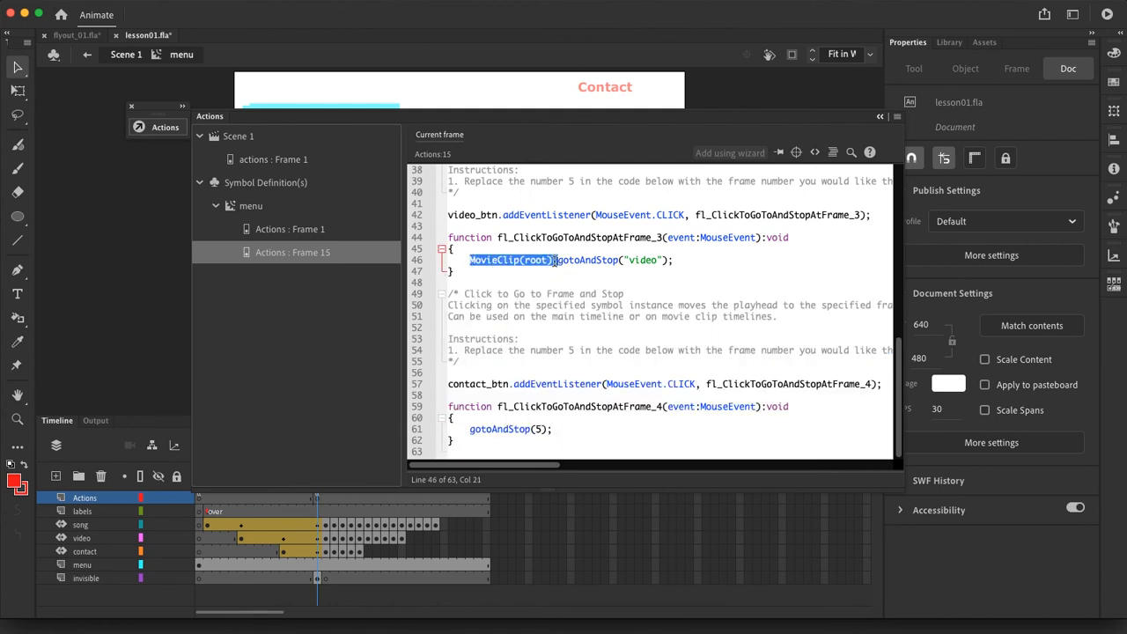
{"action": "left_click", "coordinate": [470, 431]}
{"action": "key", "text": "super+v"}
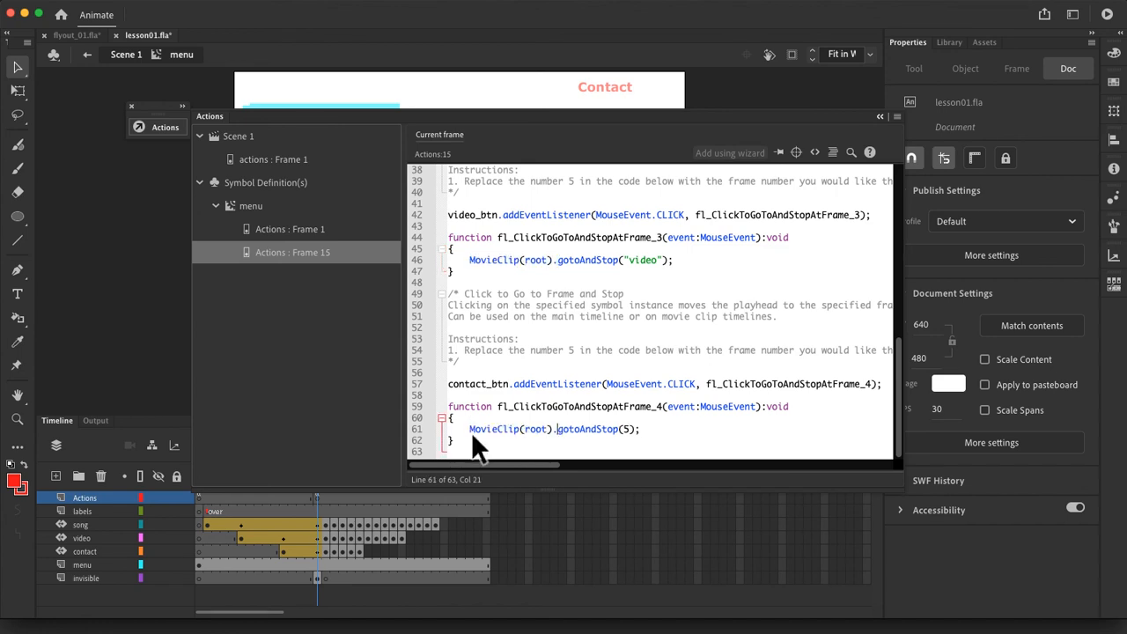
{"action": "double_click", "coordinate": [627, 429]}
{"action": "type", "text": "\"contact\""}
Step: Test the movie, checking that Contact, Video and Song each update the top-right label
{"action": "left_click", "coordinate": [163, 132]}
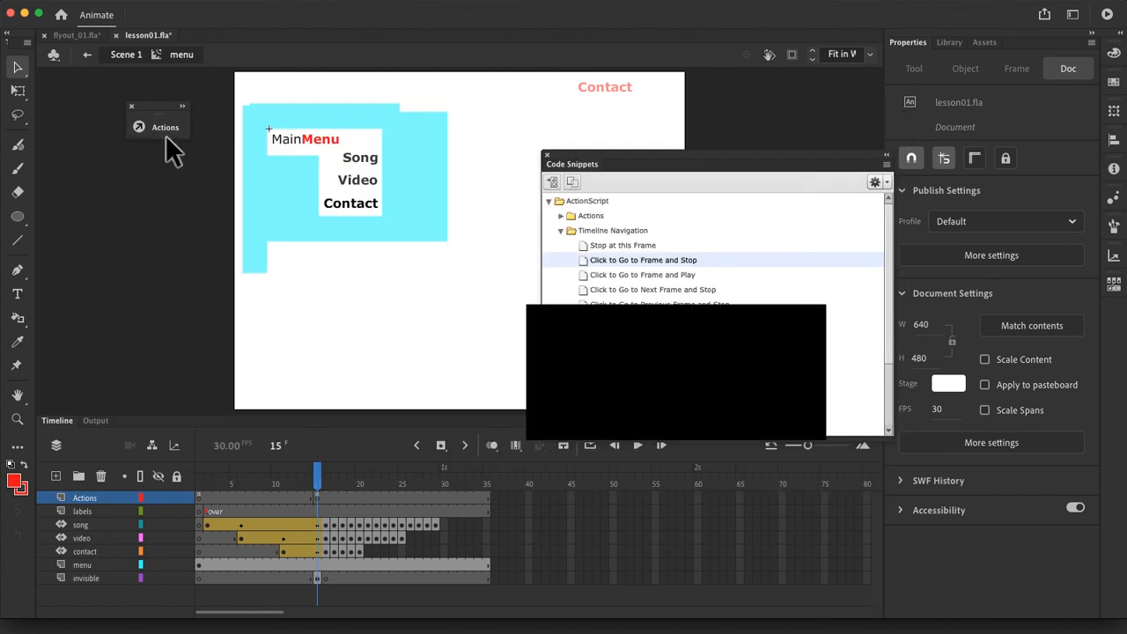
{"action": "key", "text": "super+Return"}
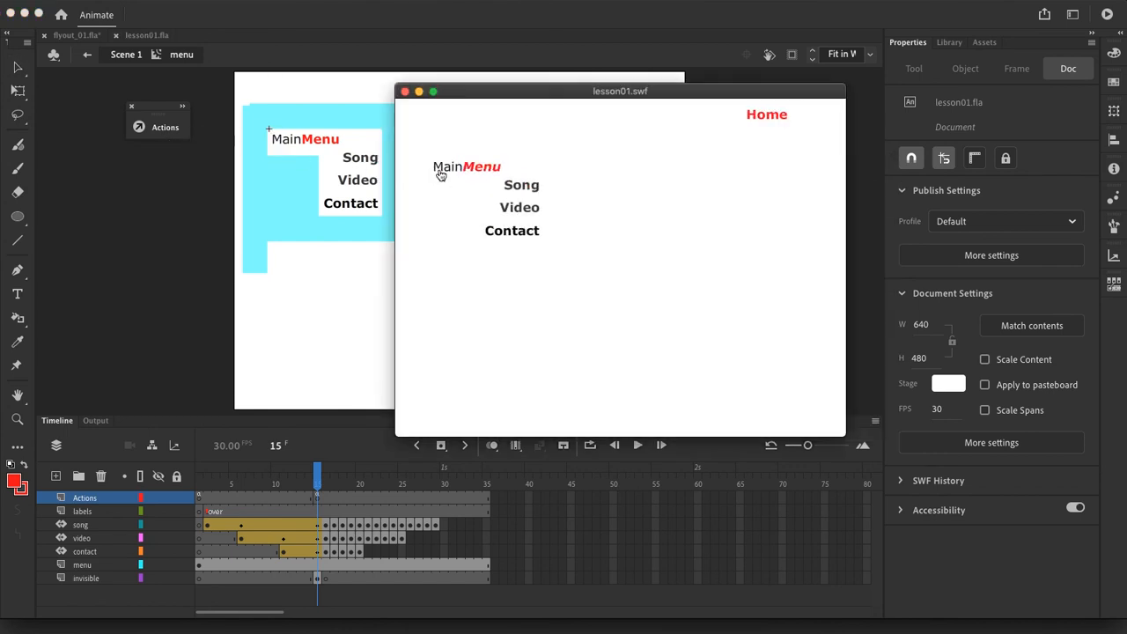
{"action": "mouse_move", "coordinate": [443, 166]}
{"action": "left_click", "coordinate": [525, 236]}
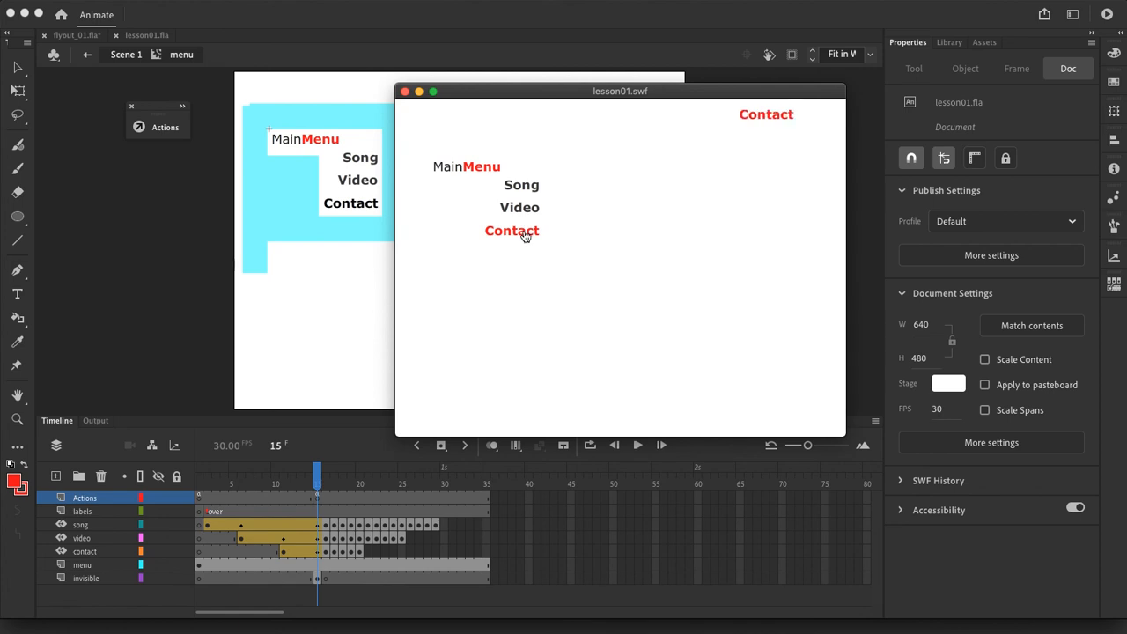
{"action": "mouse_move", "coordinate": [467, 171]}
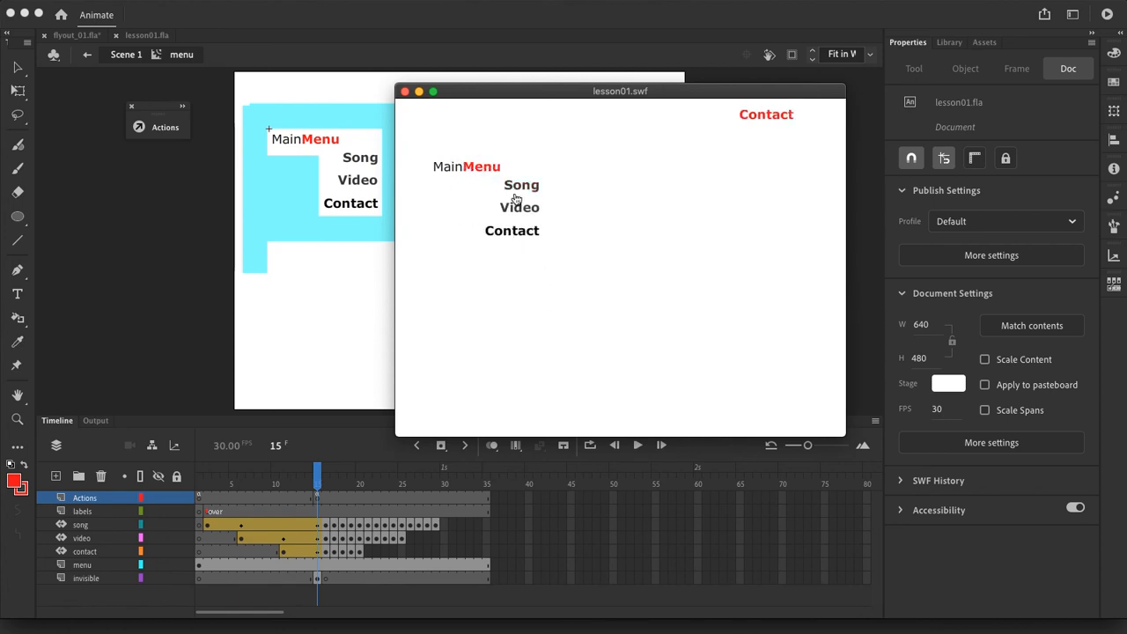
{"action": "left_click", "coordinate": [516, 202]}
{"action": "mouse_move", "coordinate": [473, 167]}
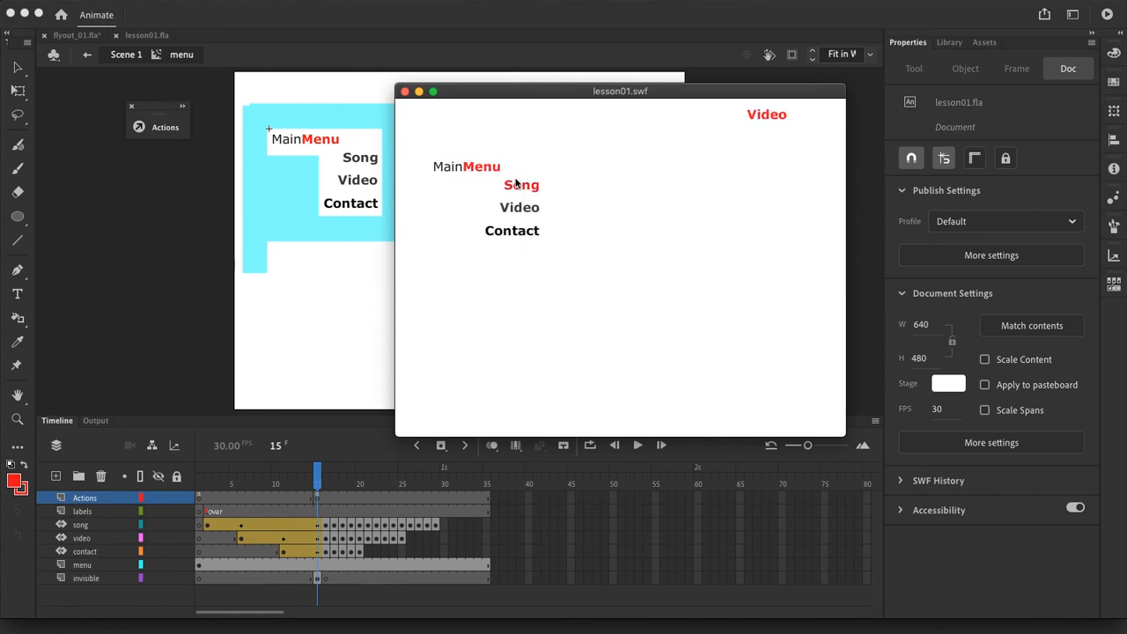
{"action": "left_click", "coordinate": [518, 185]}
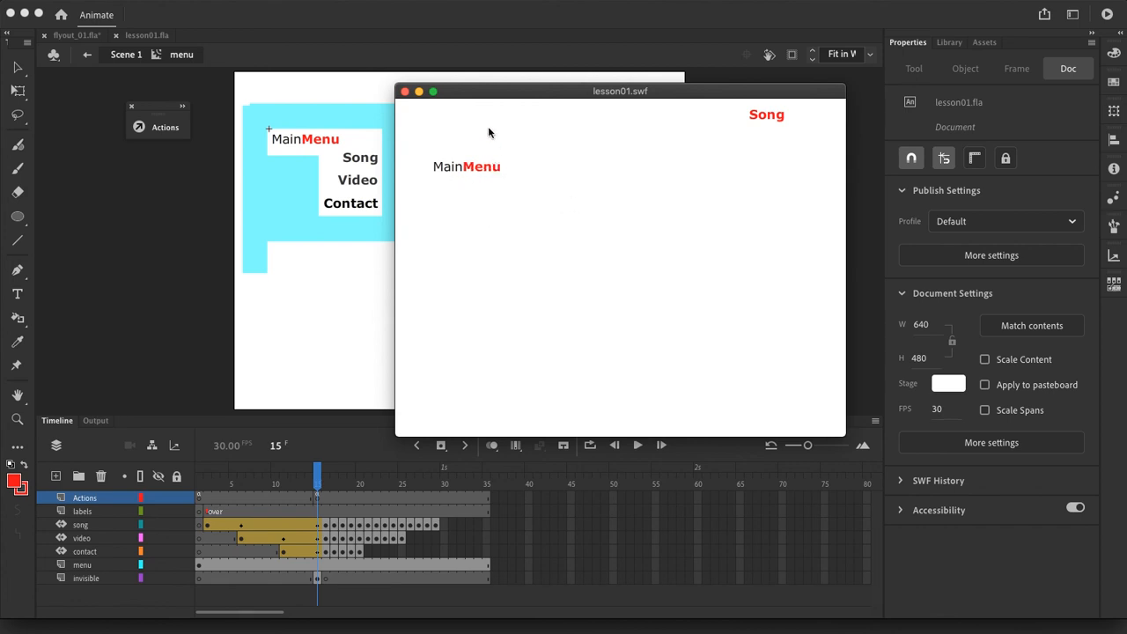
{"action": "mouse_move", "coordinate": [493, 171]}
{"action": "mouse_move", "coordinate": [490, 169]}
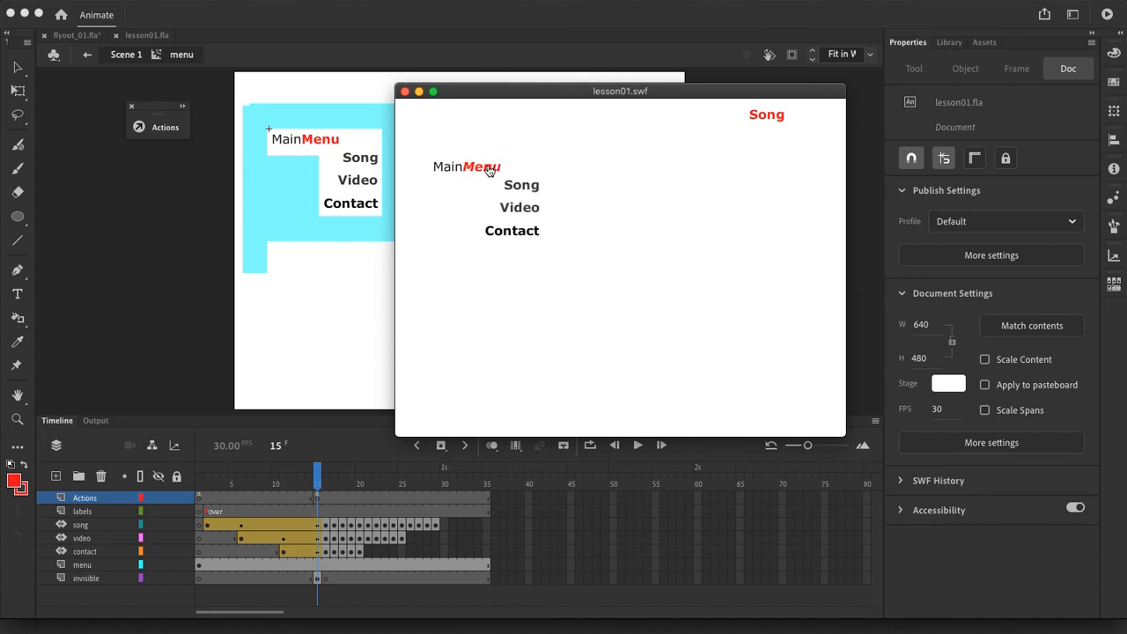
{"action": "left_click", "coordinate": [404, 92]}
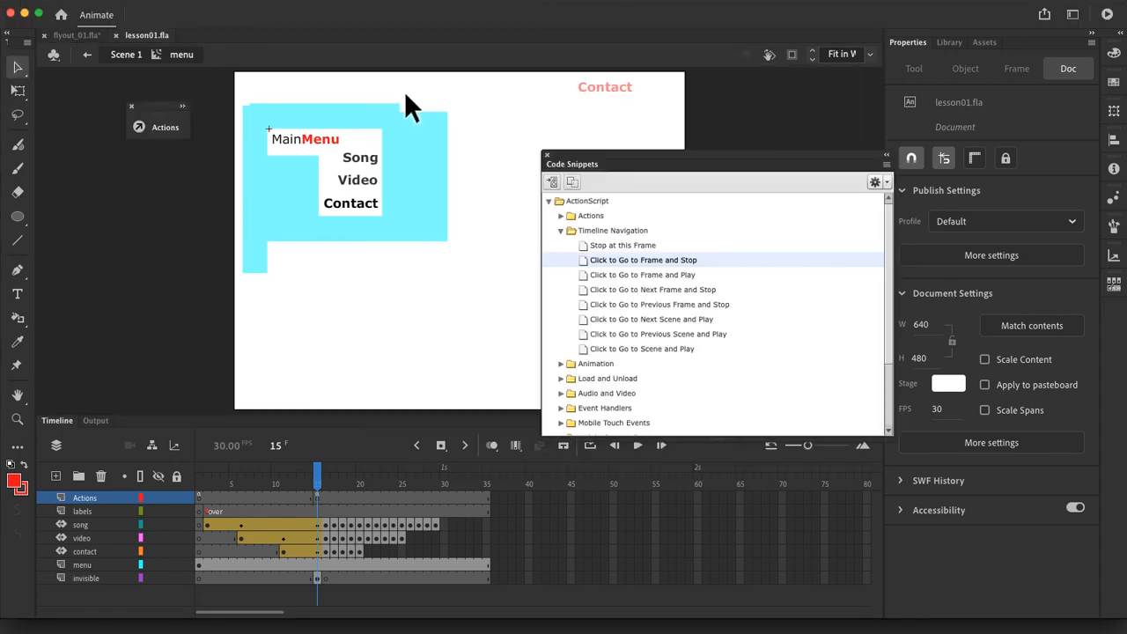
Step: Return to Scene 1's main timeline and collapse the Code Snippets panel out of the way
{"action": "left_click", "coordinate": [125, 55]}
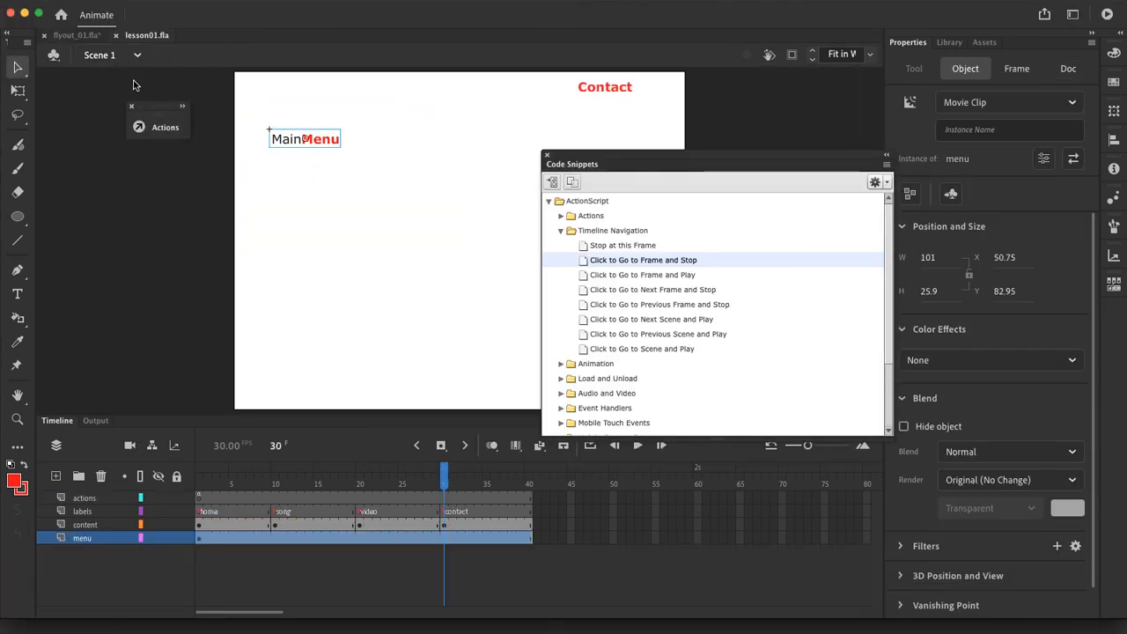
{"action": "left_click", "coordinate": [275, 484]}
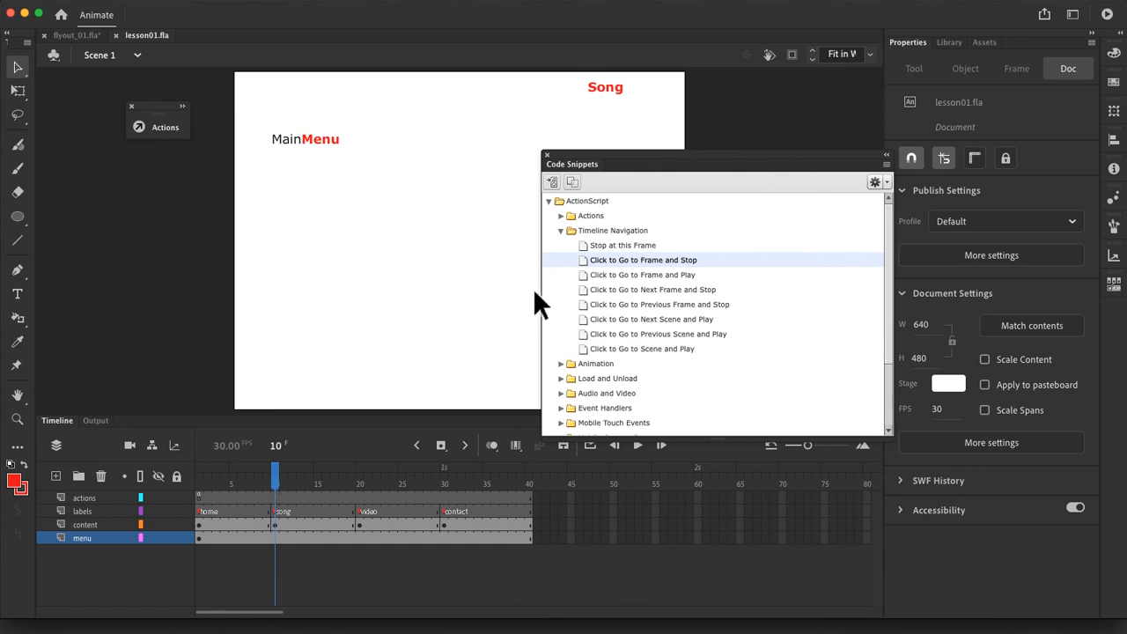
{"action": "left_click", "coordinate": [887, 159]}
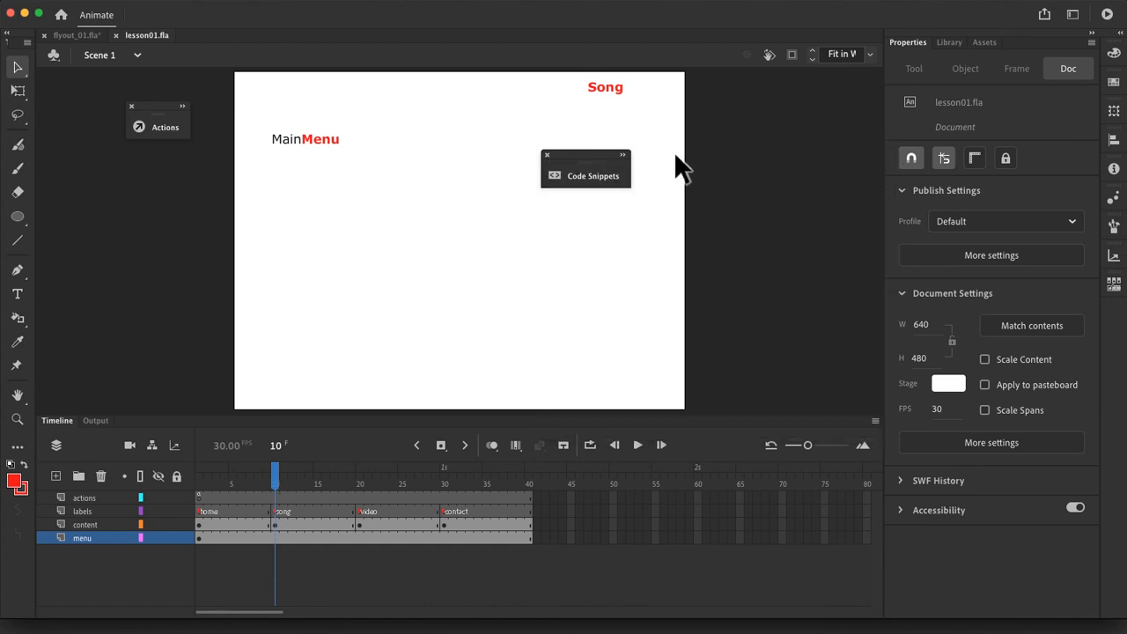
{"action": "left_click_drag", "start_coordinate": [605, 155], "coordinate": [803, 155]}
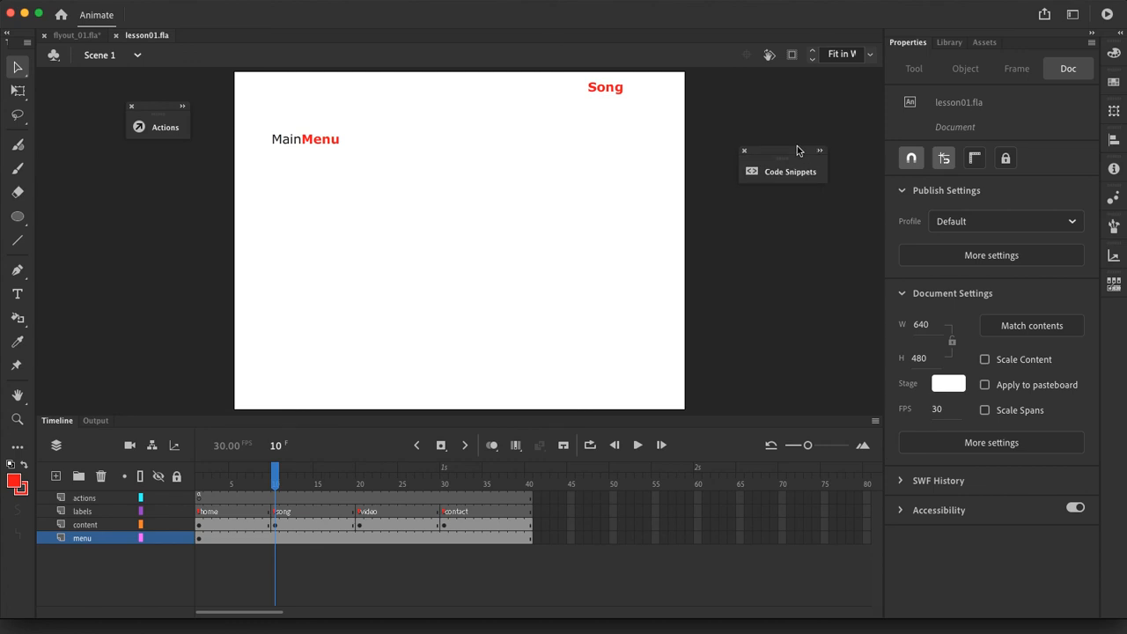
Step: Step through the song, video and contact keyframes on the content layer
{"action": "left_click", "coordinate": [275, 524]}
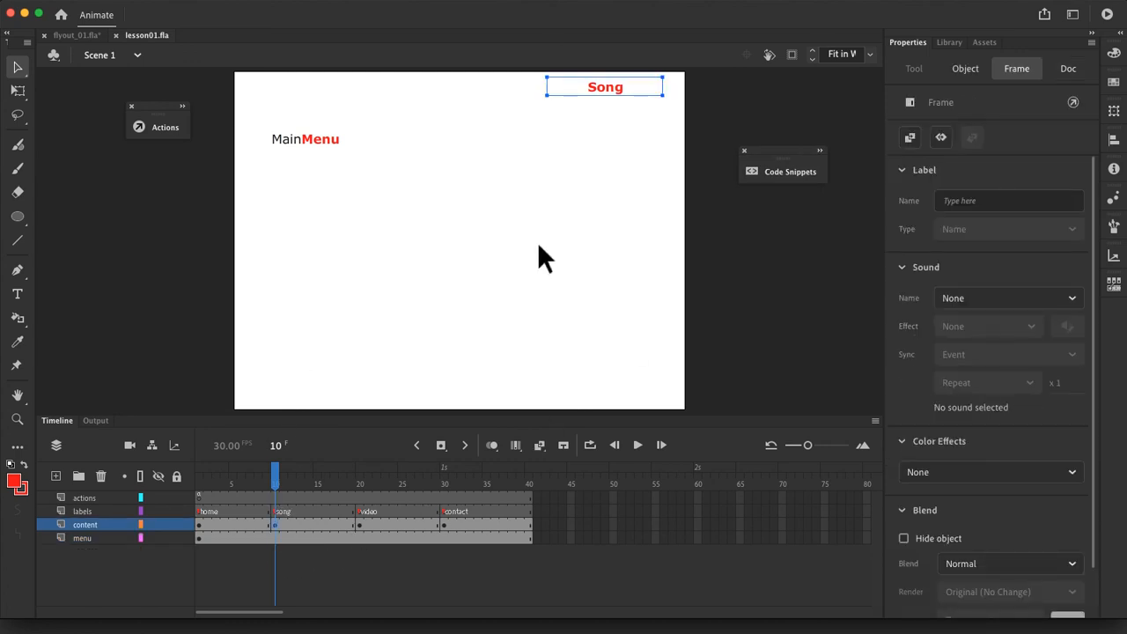
{"action": "left_click", "coordinate": [358, 524]}
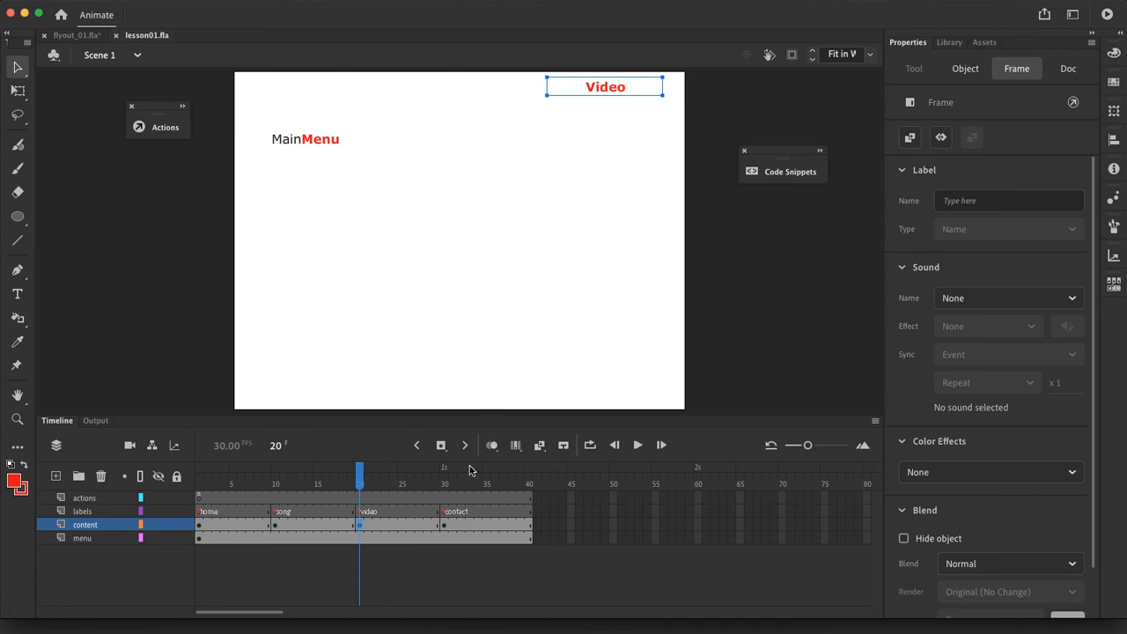
{"action": "left_click", "coordinate": [443, 526]}
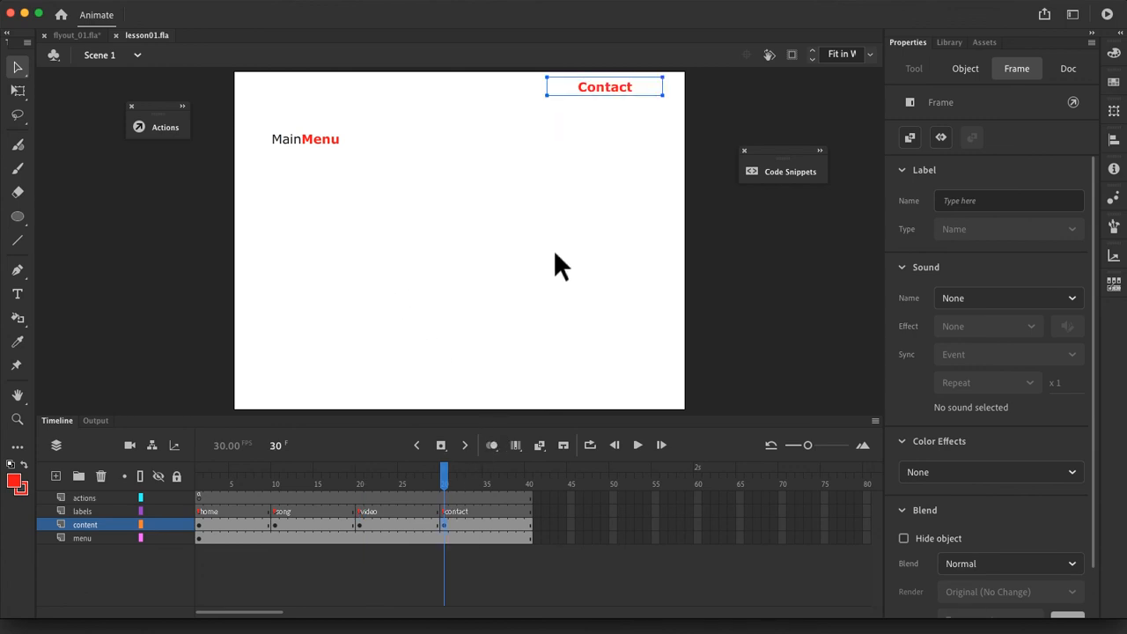
{"action": "left_click", "coordinate": [17, 294]}
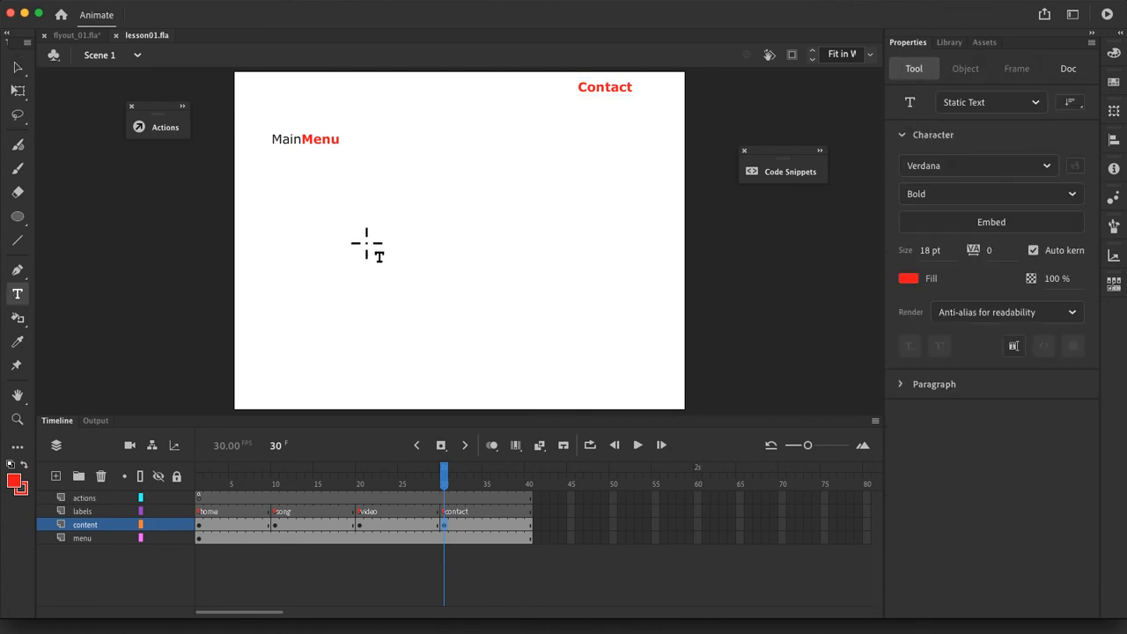
Step: Type the author's full name in a text box near the stage centre and set it to 30 pt
{"action": "left_click_drag", "start_coordinate": [356, 220], "coordinate": [585, 234]}
{"action": "key", "text": "Escape"}
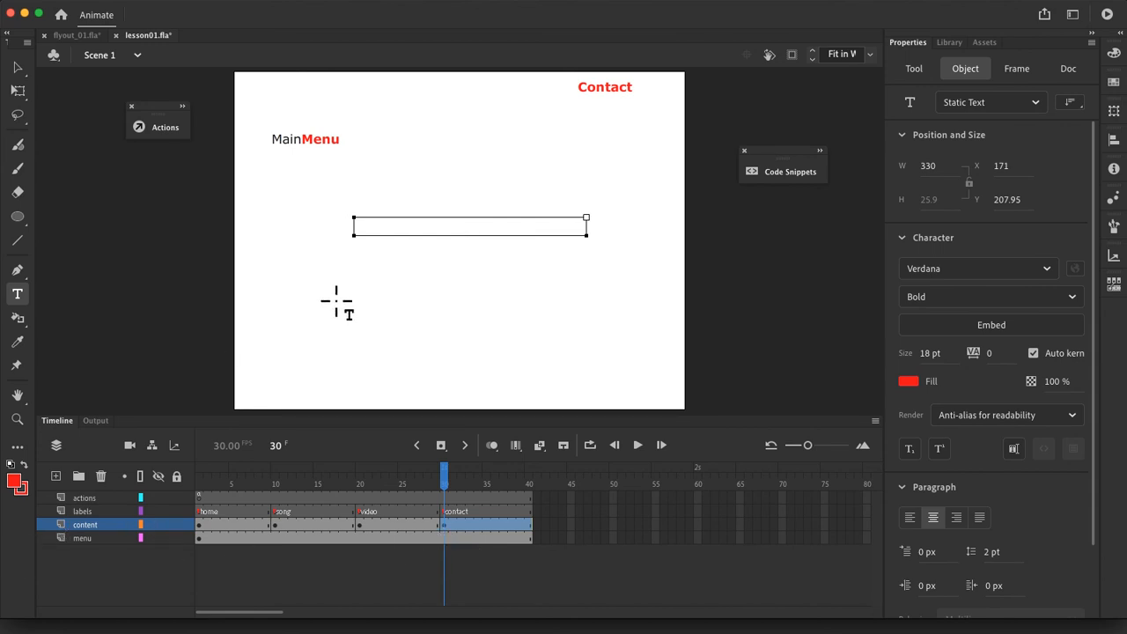
{"action": "left_click", "coordinate": [379, 236]}
{"action": "type", "text": "Daniel Ouellette"}
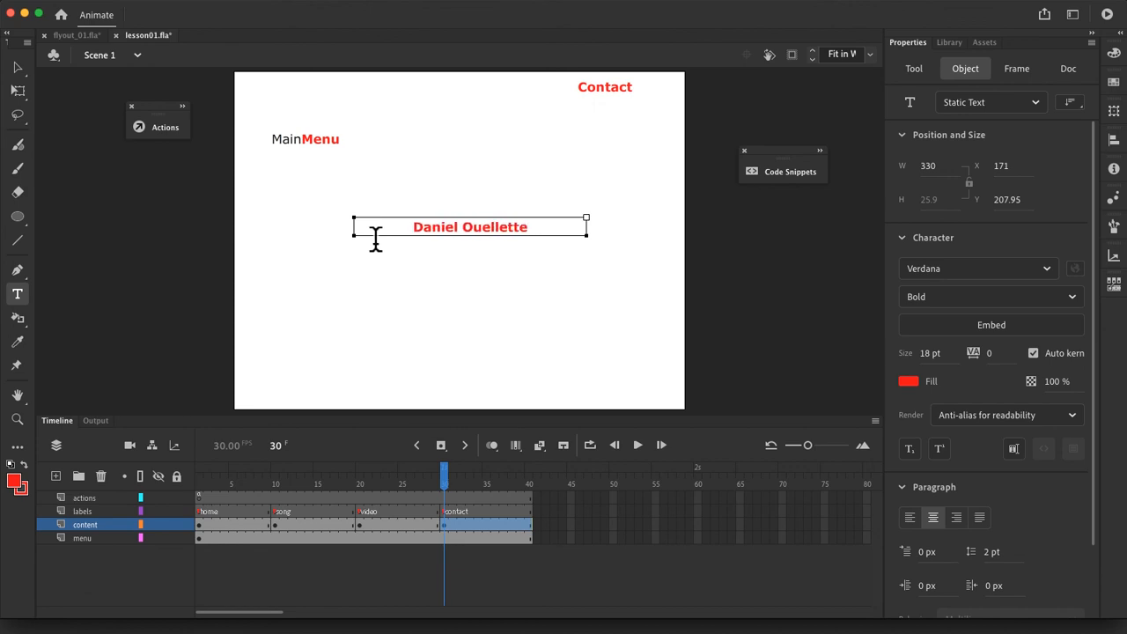
{"action": "left_click_drag", "start_coordinate": [408, 240], "coordinate": [538, 240]}
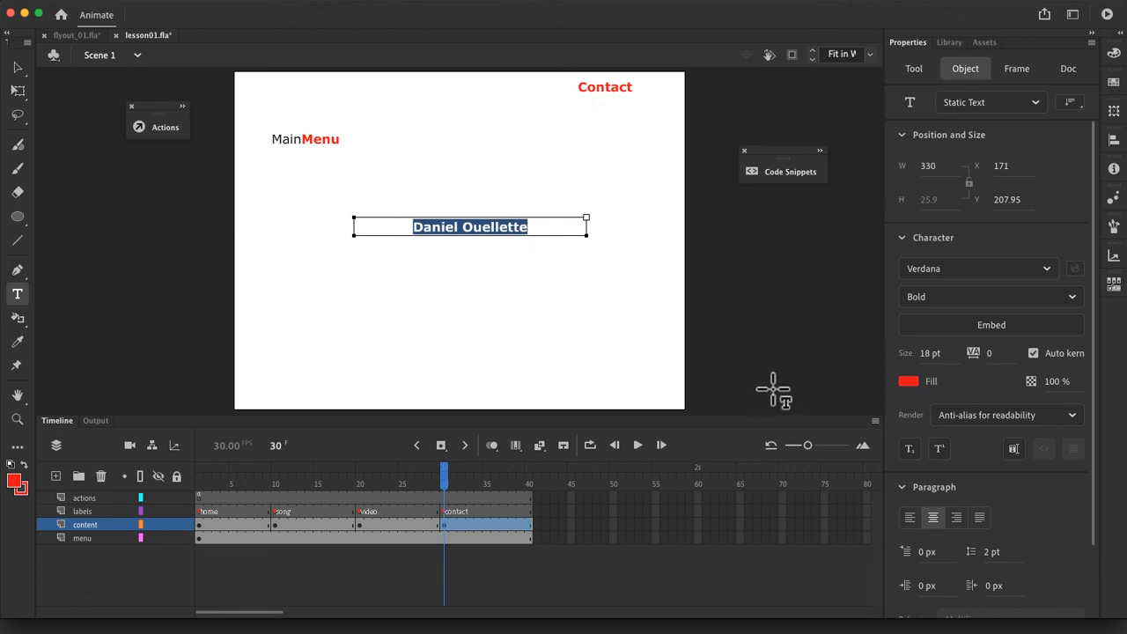
{"action": "left_click_drag", "start_coordinate": [936, 362], "coordinate": [952, 368]}
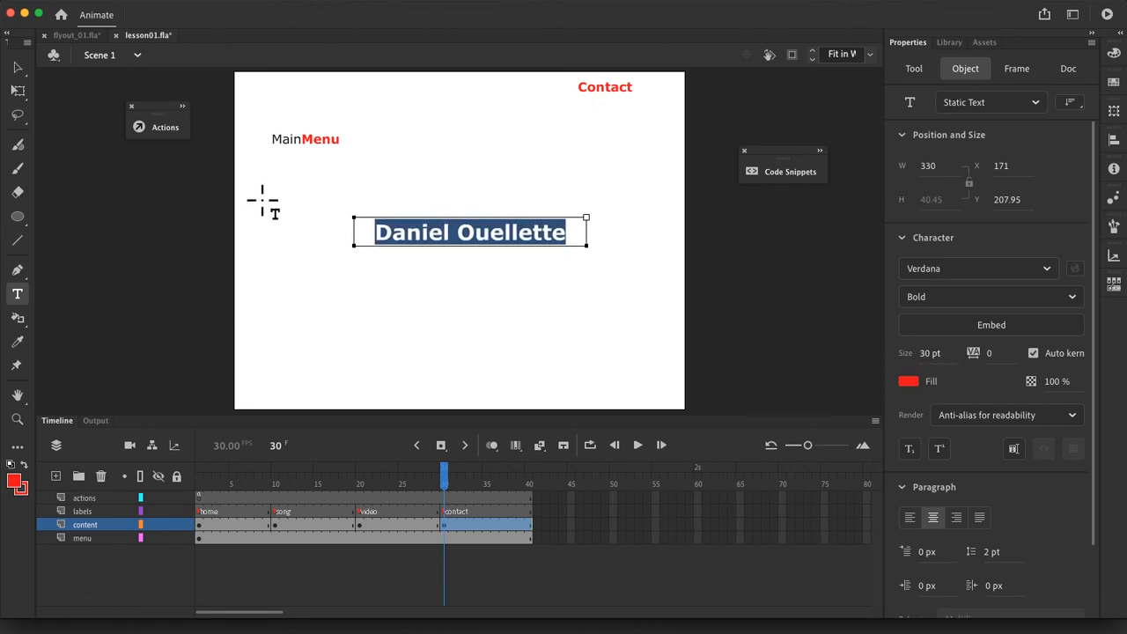
Step: Nudge the name text slightly left, save lesson01.fla, and test the movie
{"action": "left_click", "coordinate": [17, 67]}
{"action": "left_click_drag", "start_coordinate": [447, 236], "coordinate": [439, 238]}
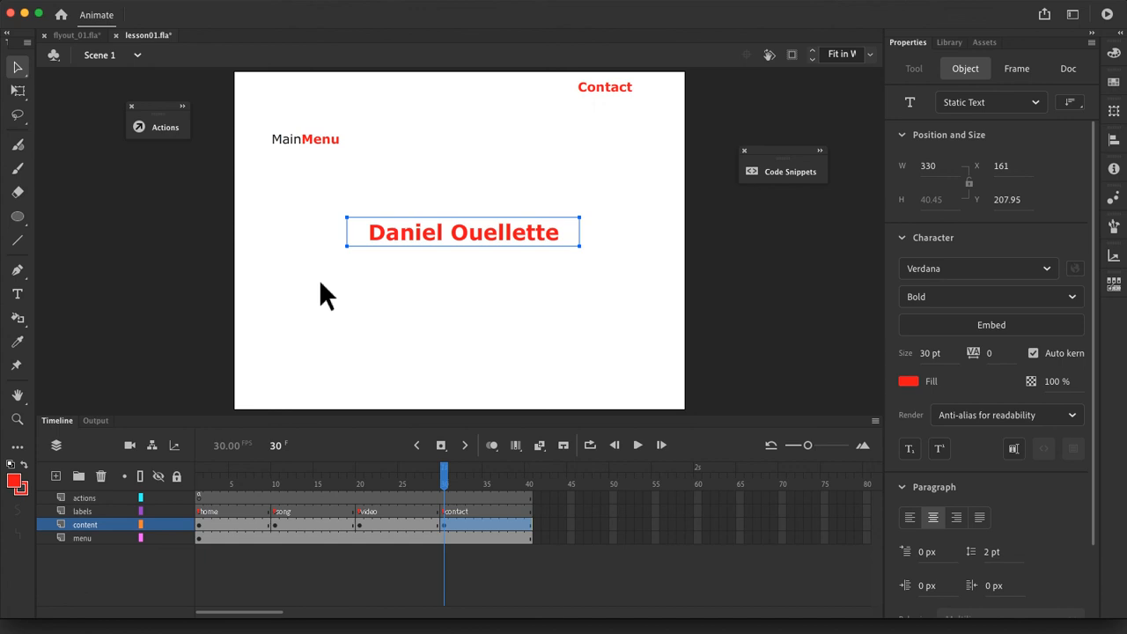
{"action": "left_click", "coordinate": [282, 261]}
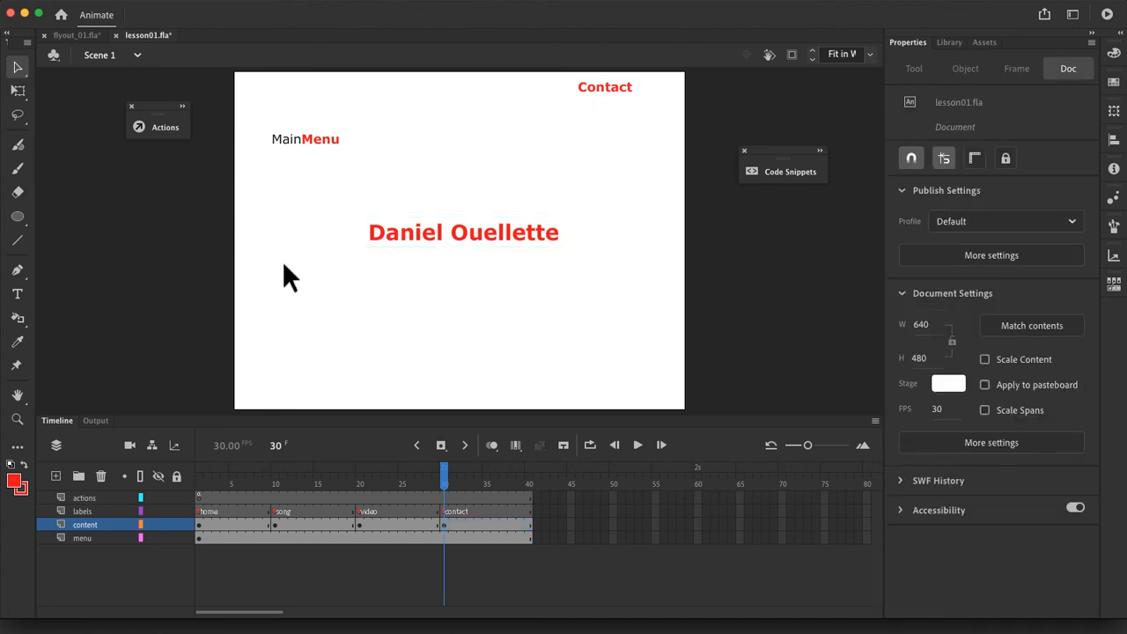
{"action": "left_click", "coordinate": [104, 2]}
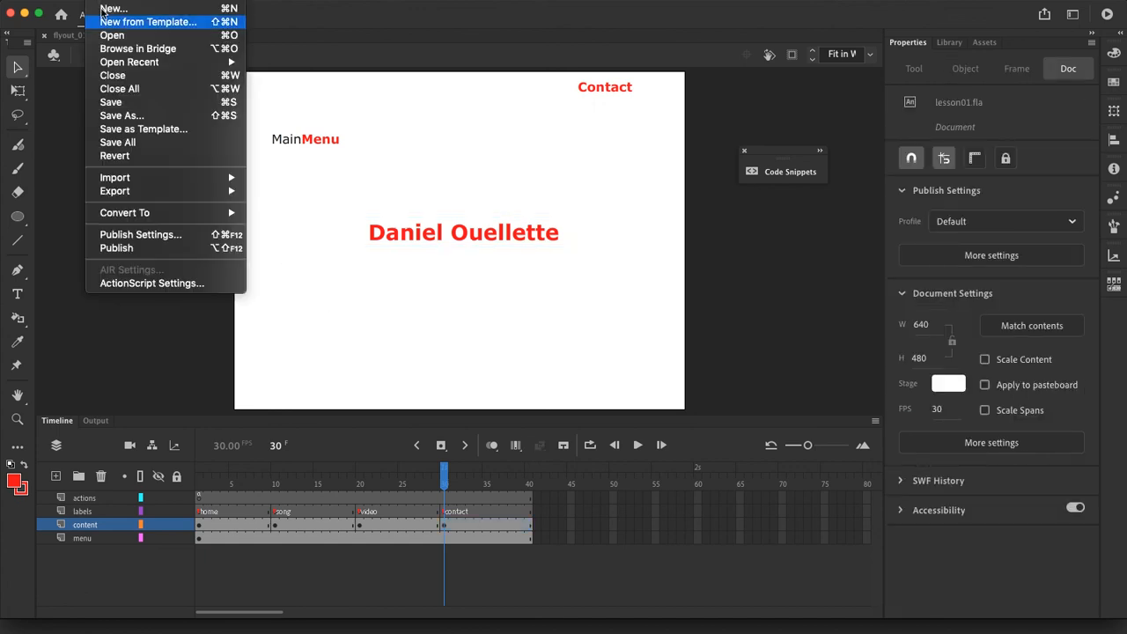
{"action": "left_click", "coordinate": [111, 102]}
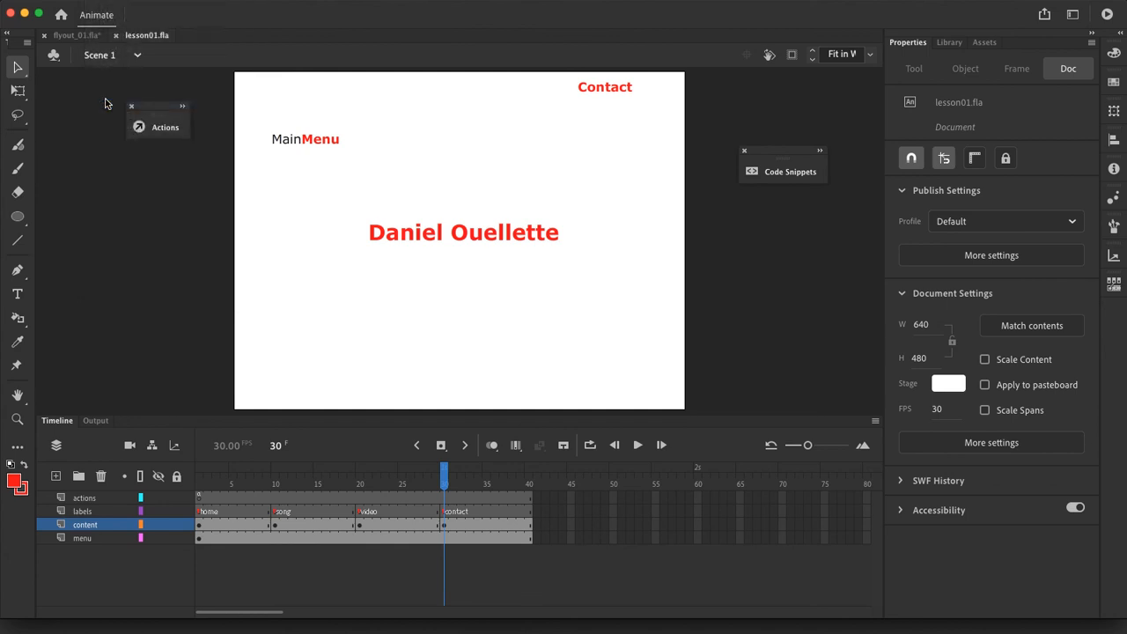
{"action": "key", "text": "super+Return"}
Step: Click Song, Video and Contact repeatedly in the test window, confirming each jump and the name on Contact
{"action": "left_click_drag", "start_coordinate": [493, 88], "coordinate": [332, 92]}
{"action": "mouse_move", "coordinate": [309, 173]}
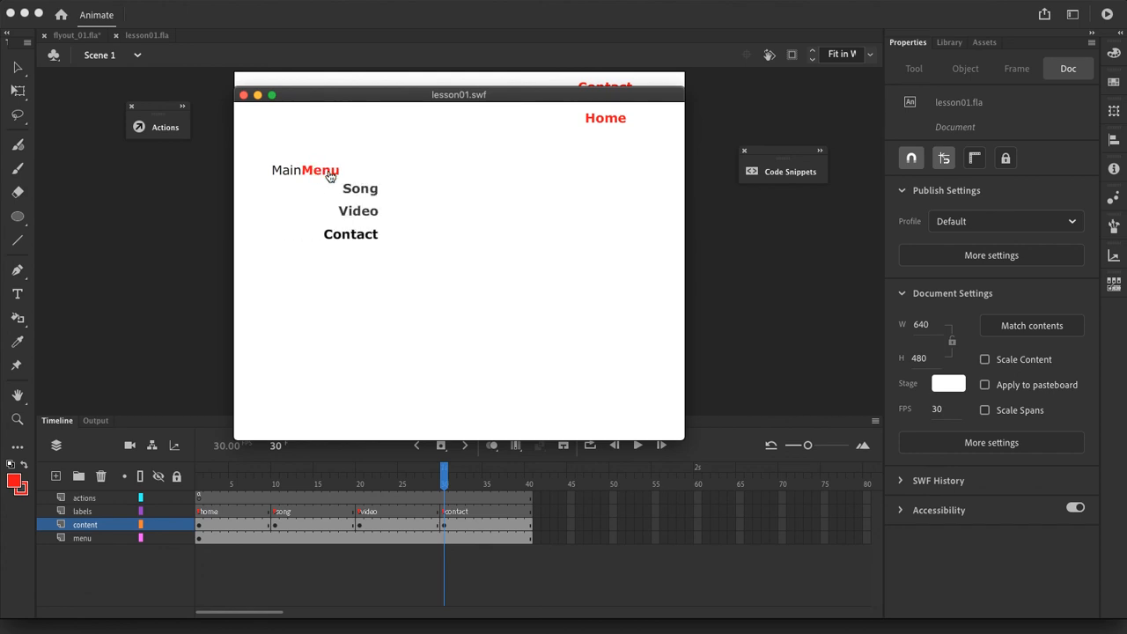
{"action": "left_click", "coordinate": [367, 196]}
{"action": "left_click", "coordinate": [365, 214]}
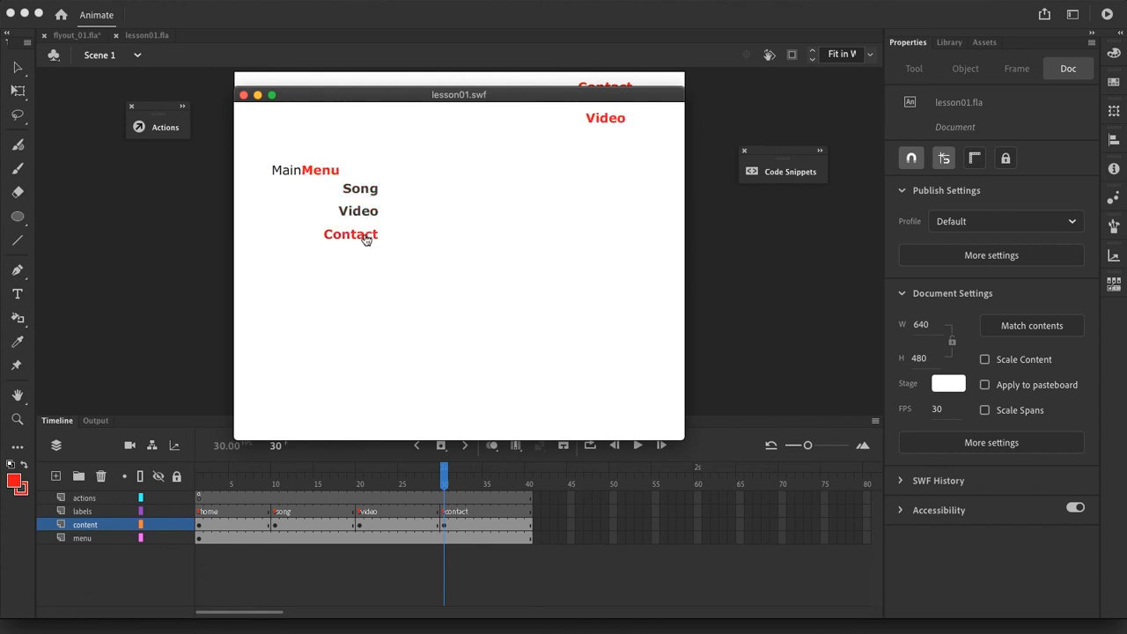
{"action": "left_click", "coordinate": [365, 236]}
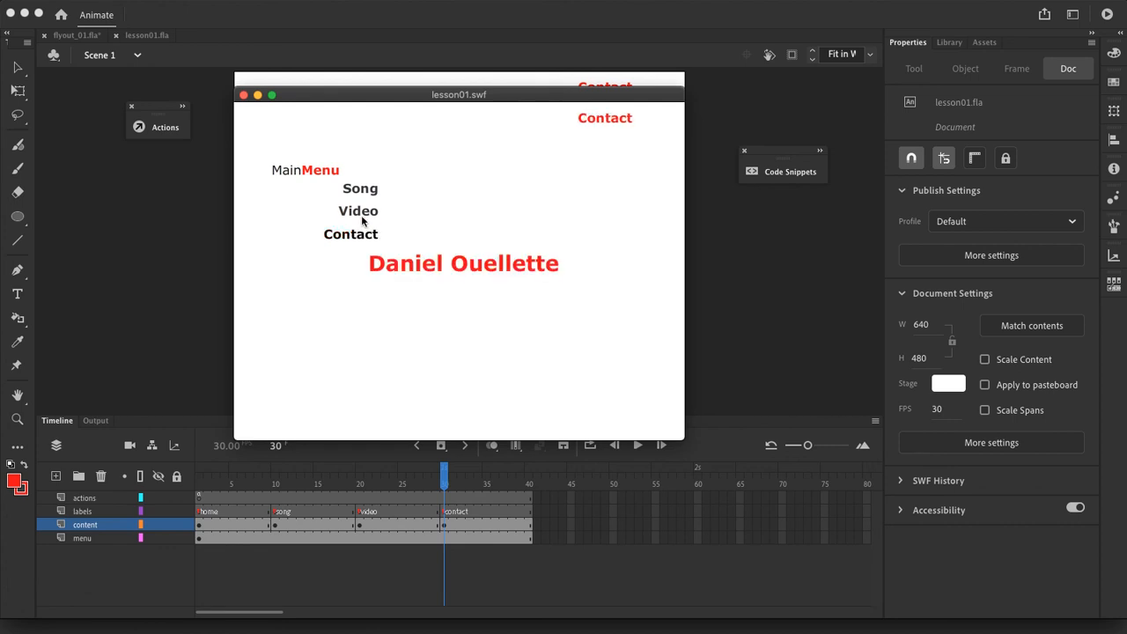
{"action": "left_click", "coordinate": [366, 214]}
{"action": "left_click", "coordinate": [365, 196]}
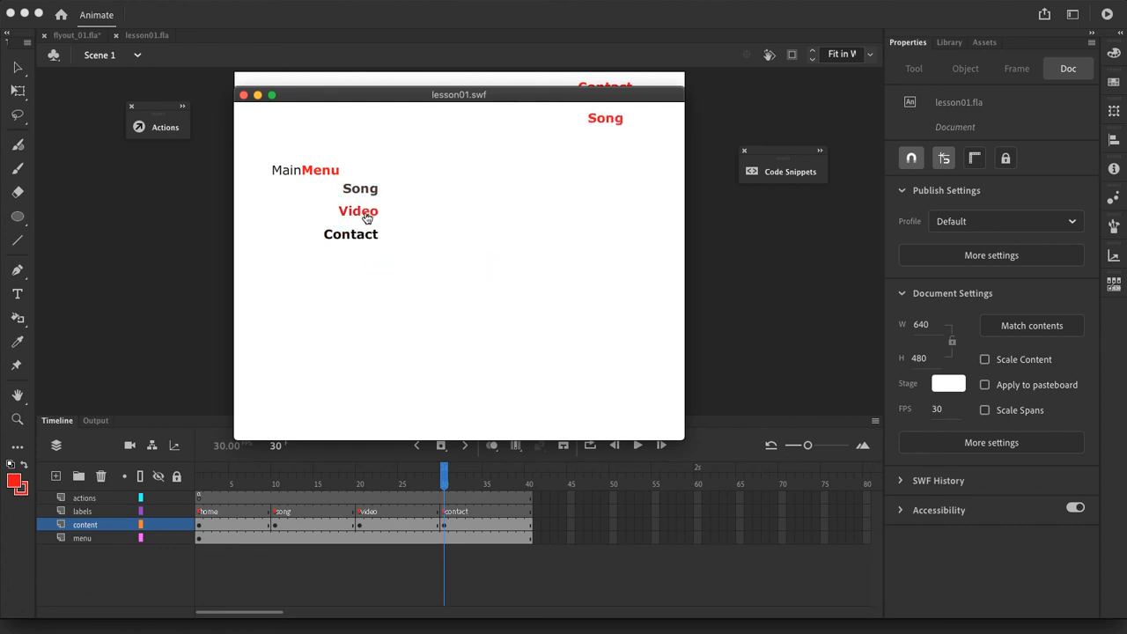
{"action": "left_click", "coordinate": [367, 214]}
{"action": "left_click", "coordinate": [368, 234]}
{"action": "left_click", "coordinate": [367, 215]}
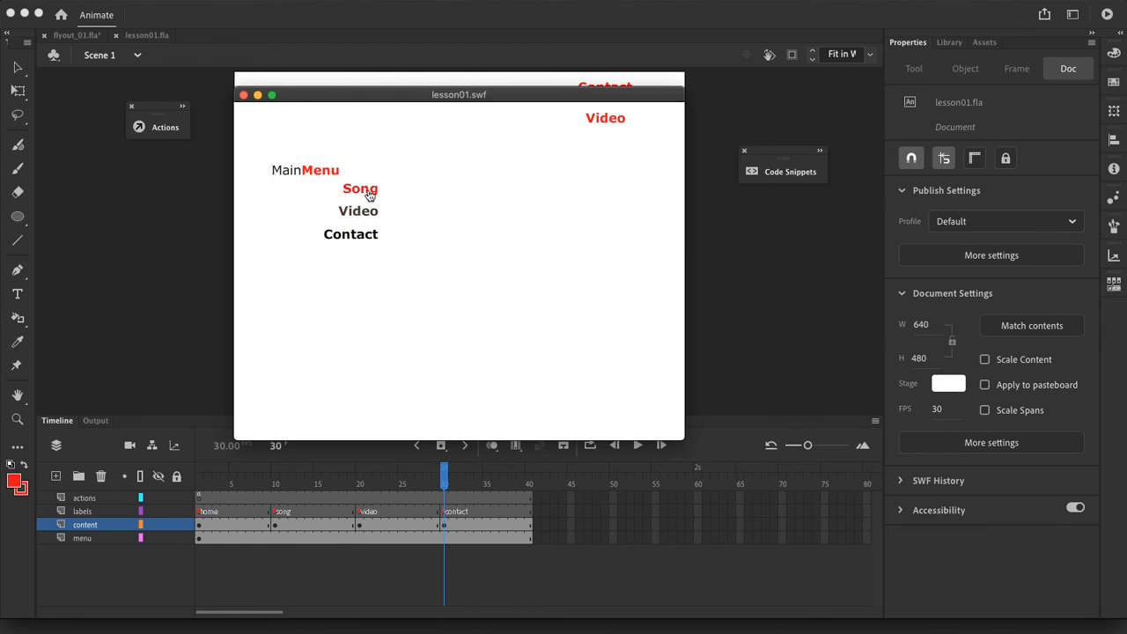
{"action": "left_click", "coordinate": [367, 193]}
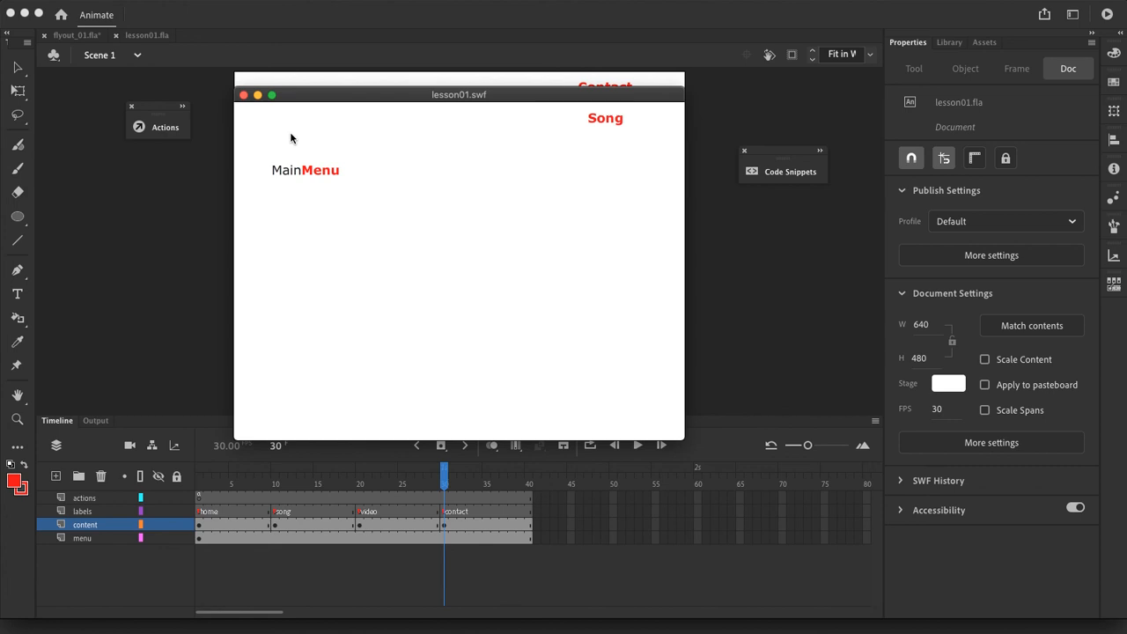
{"action": "left_click_drag", "start_coordinate": [316, 97], "coordinate": [351, 95]}
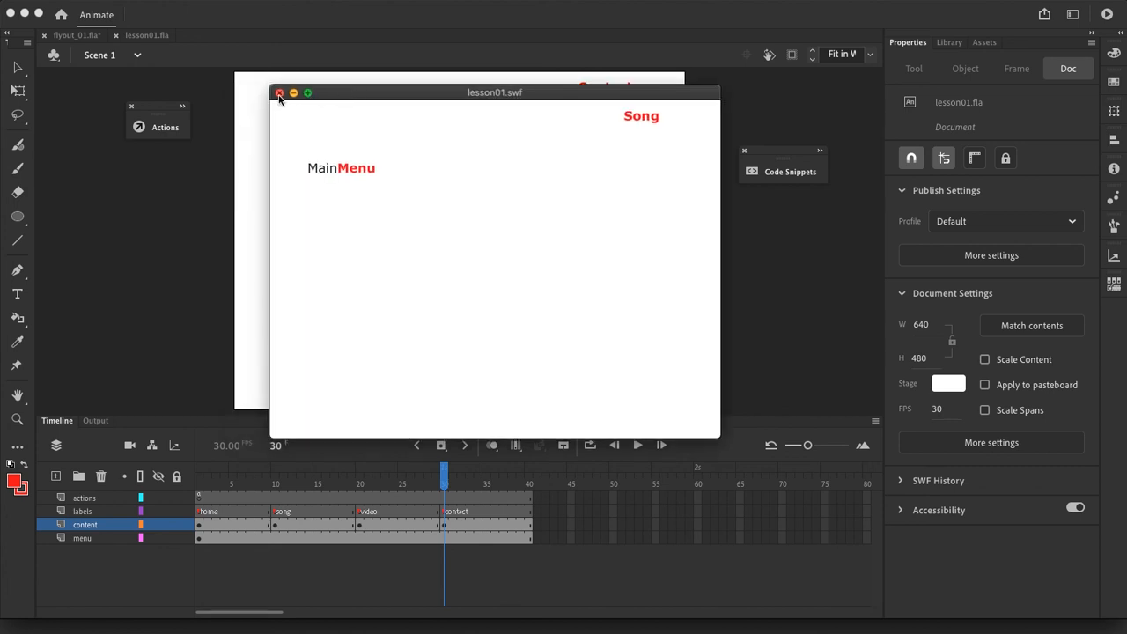